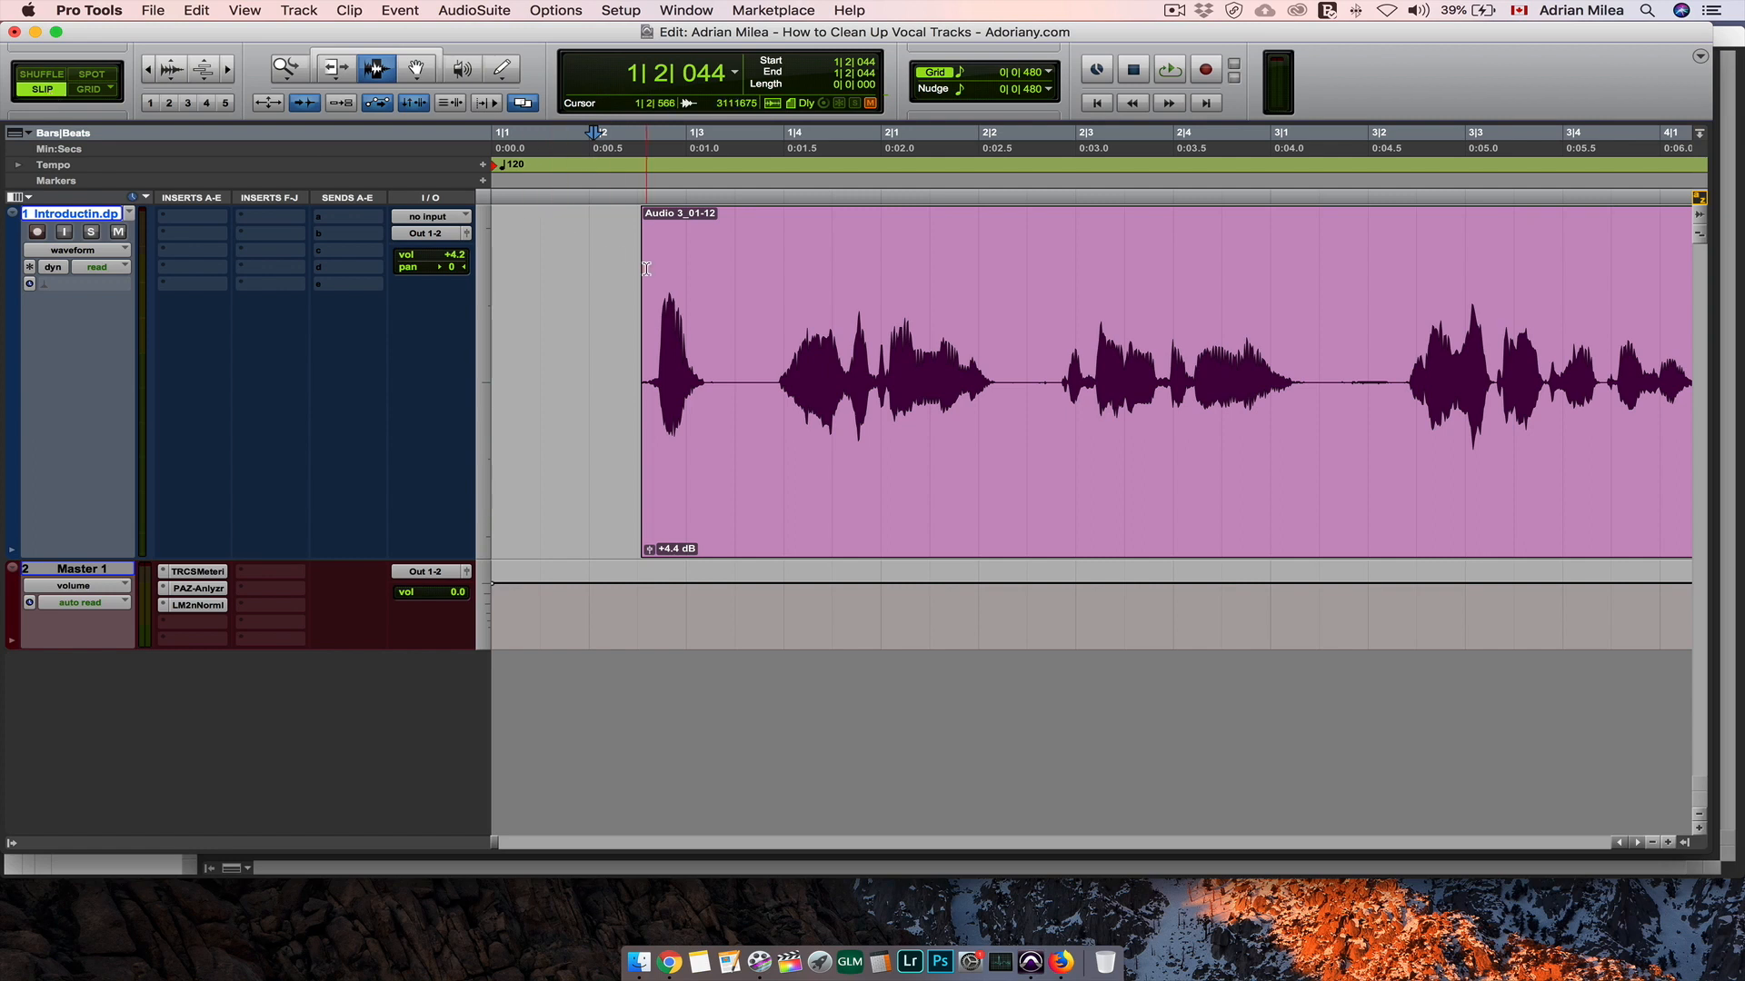
Step: Move the vocal clip on the timeline with the Grabber so it starts at 1|2|596
{"action": "key", "text": "F8"}
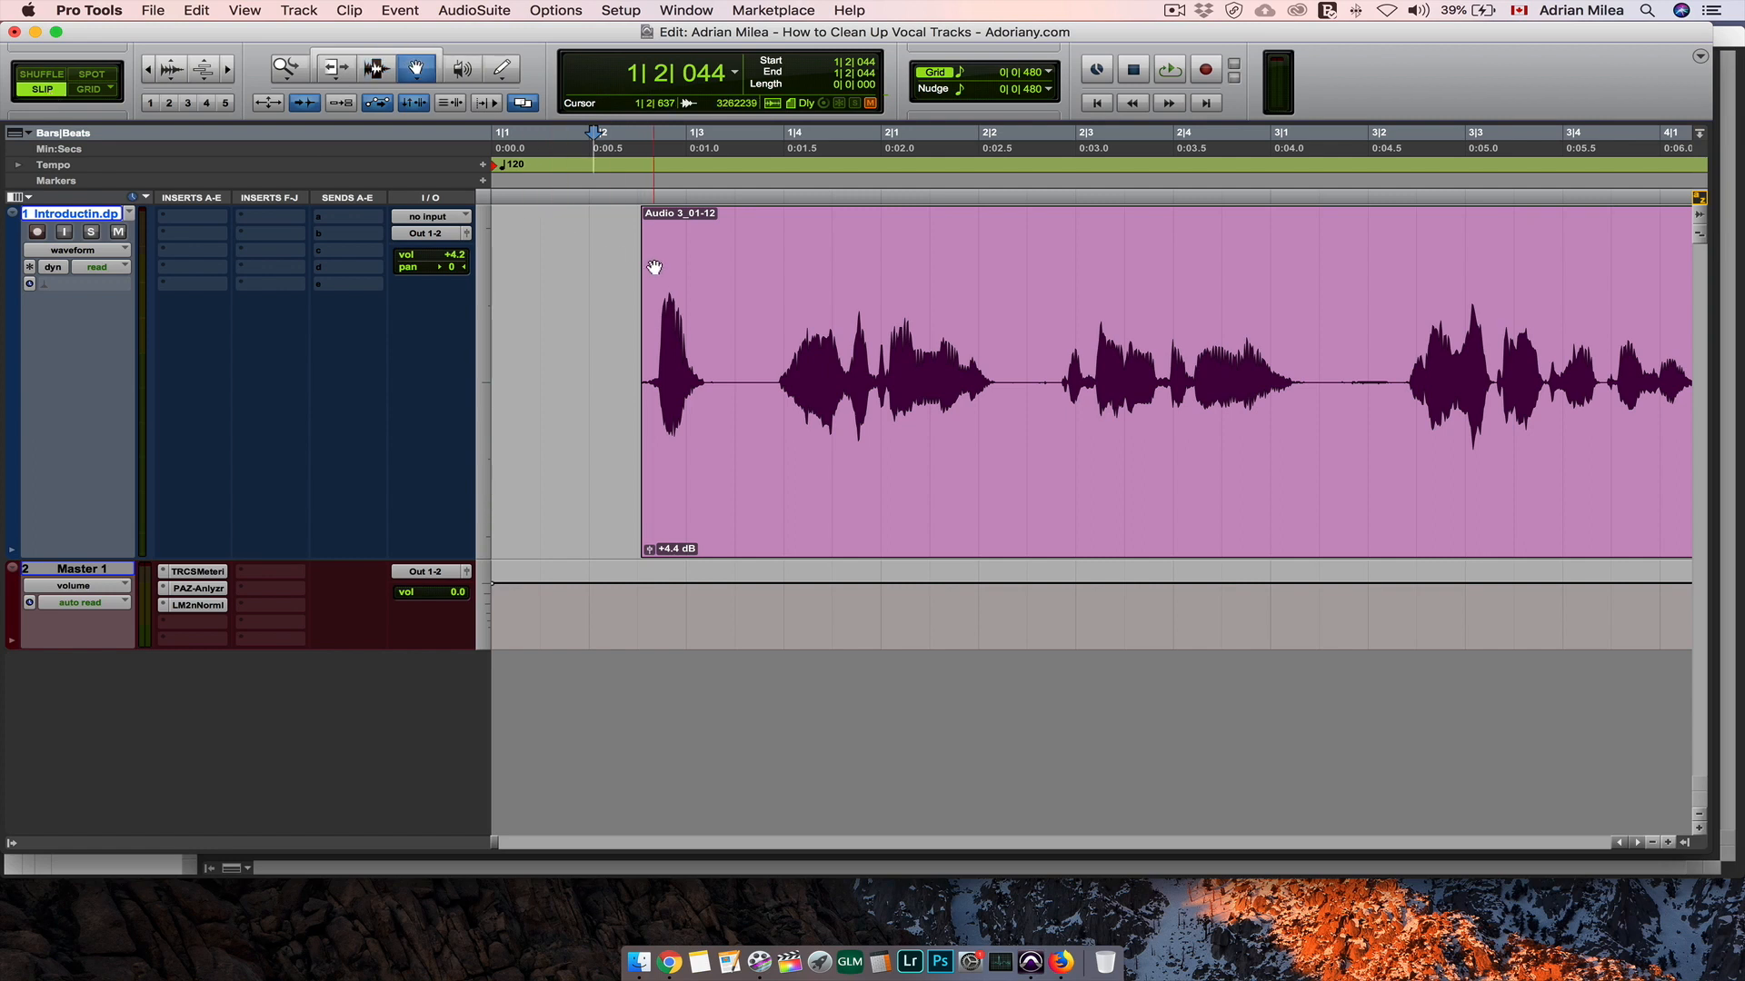
{"action": "mouse_move", "coordinate": [660, 266]}
{"action": "left_mouse_down"}
{"action": "mouse_move", "coordinate": [639, 269]}
{"action": "mouse_move", "coordinate": [692, 267]}
{"action": "left_mouse_up"}
{"action": "left_click_drag", "start_coordinate": [692, 267], "coordinate": [651, 267]}
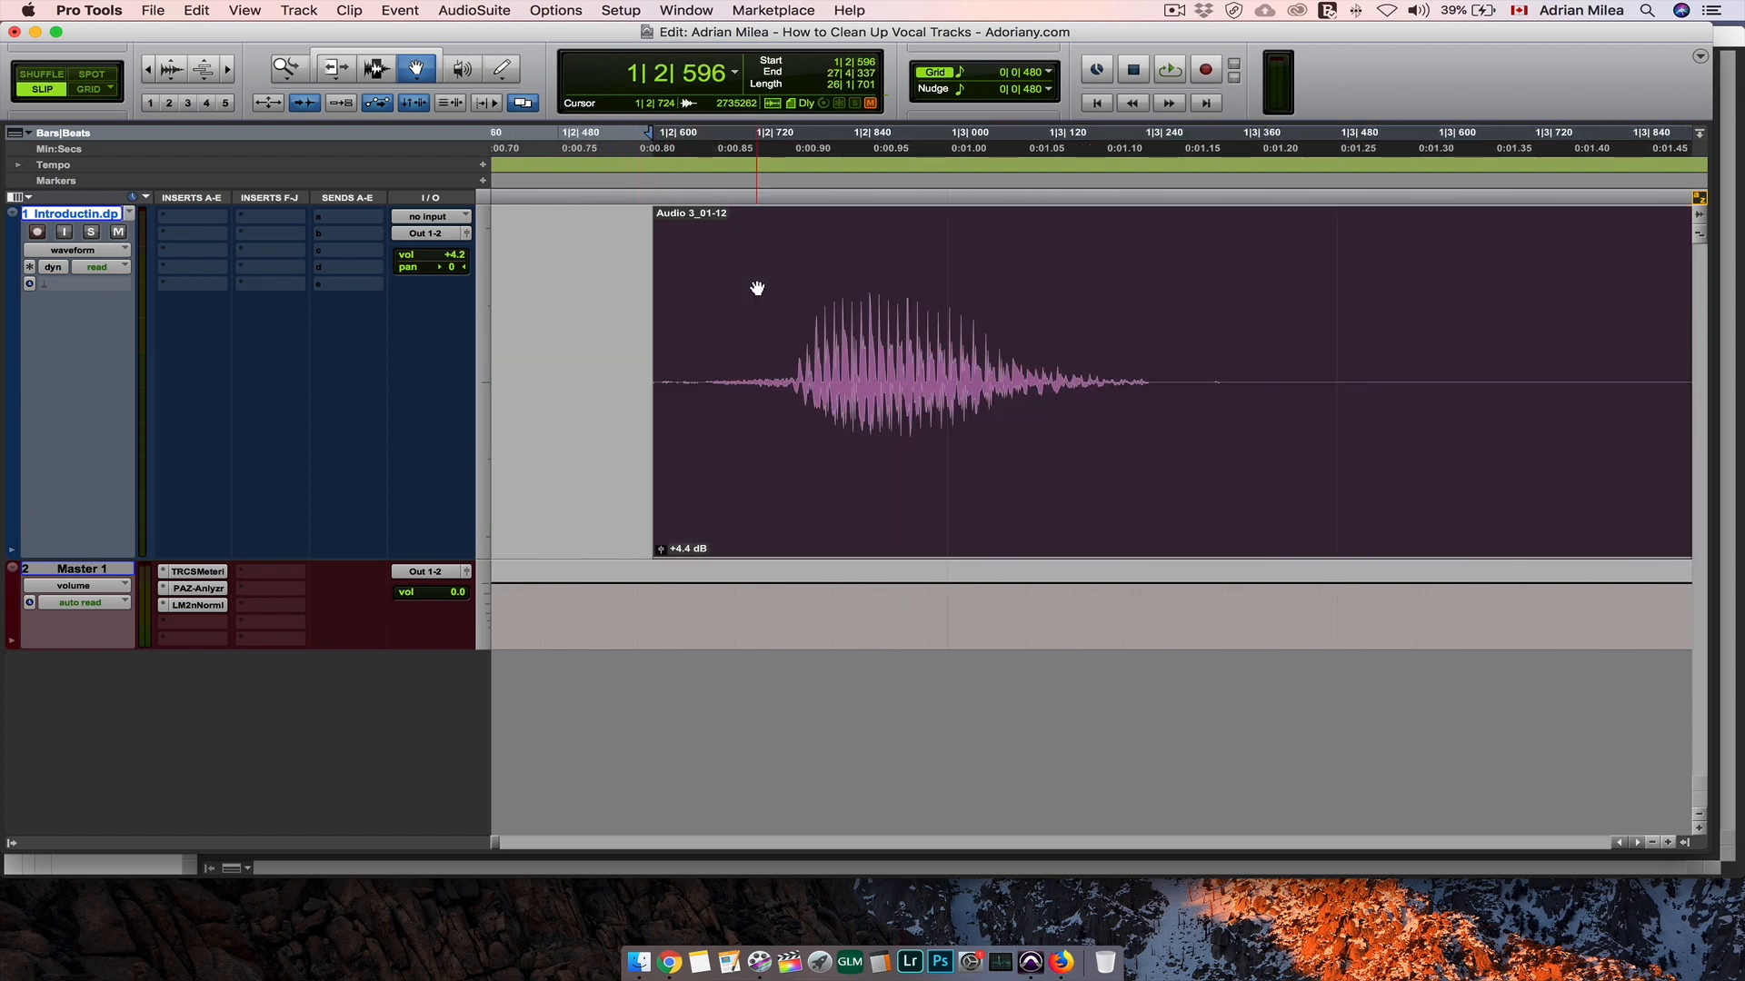
Step: Play the vocal clip from its start through the first phrases to hear the unwanted noises
{"action": "key", "text": "space"}
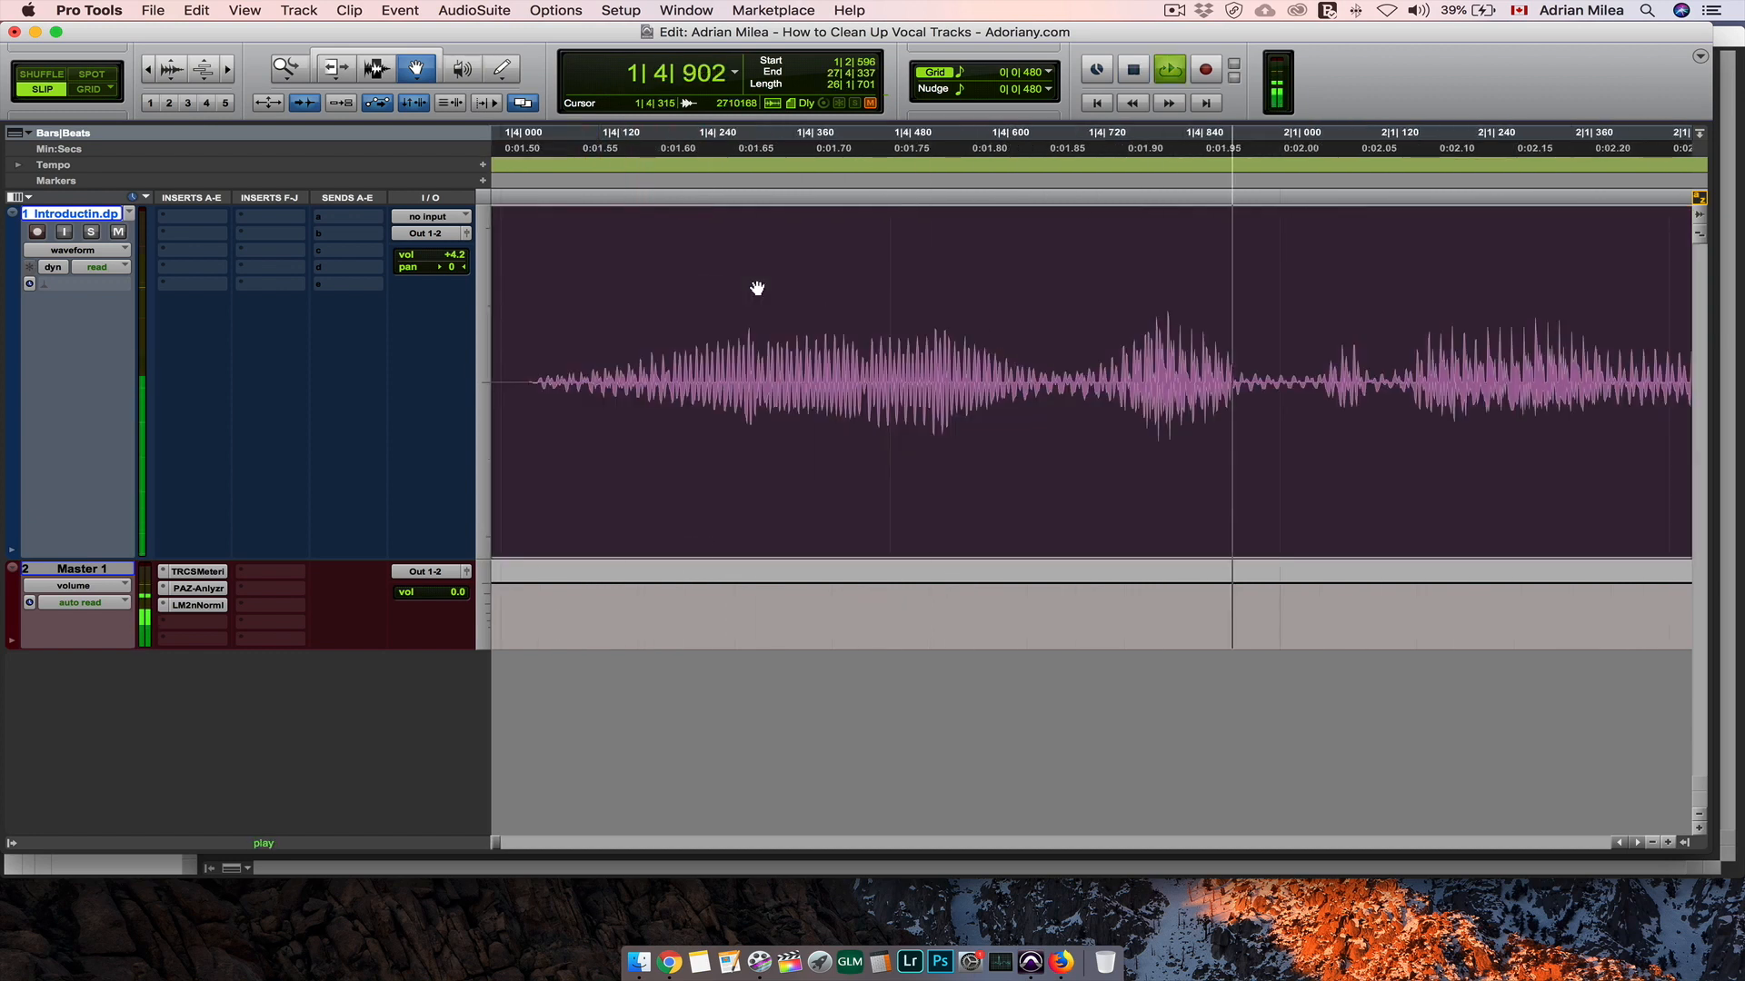
{"action": "key", "text": "r"}
{"action": "key", "text": "r"}
{"action": "key", "text": "r"}
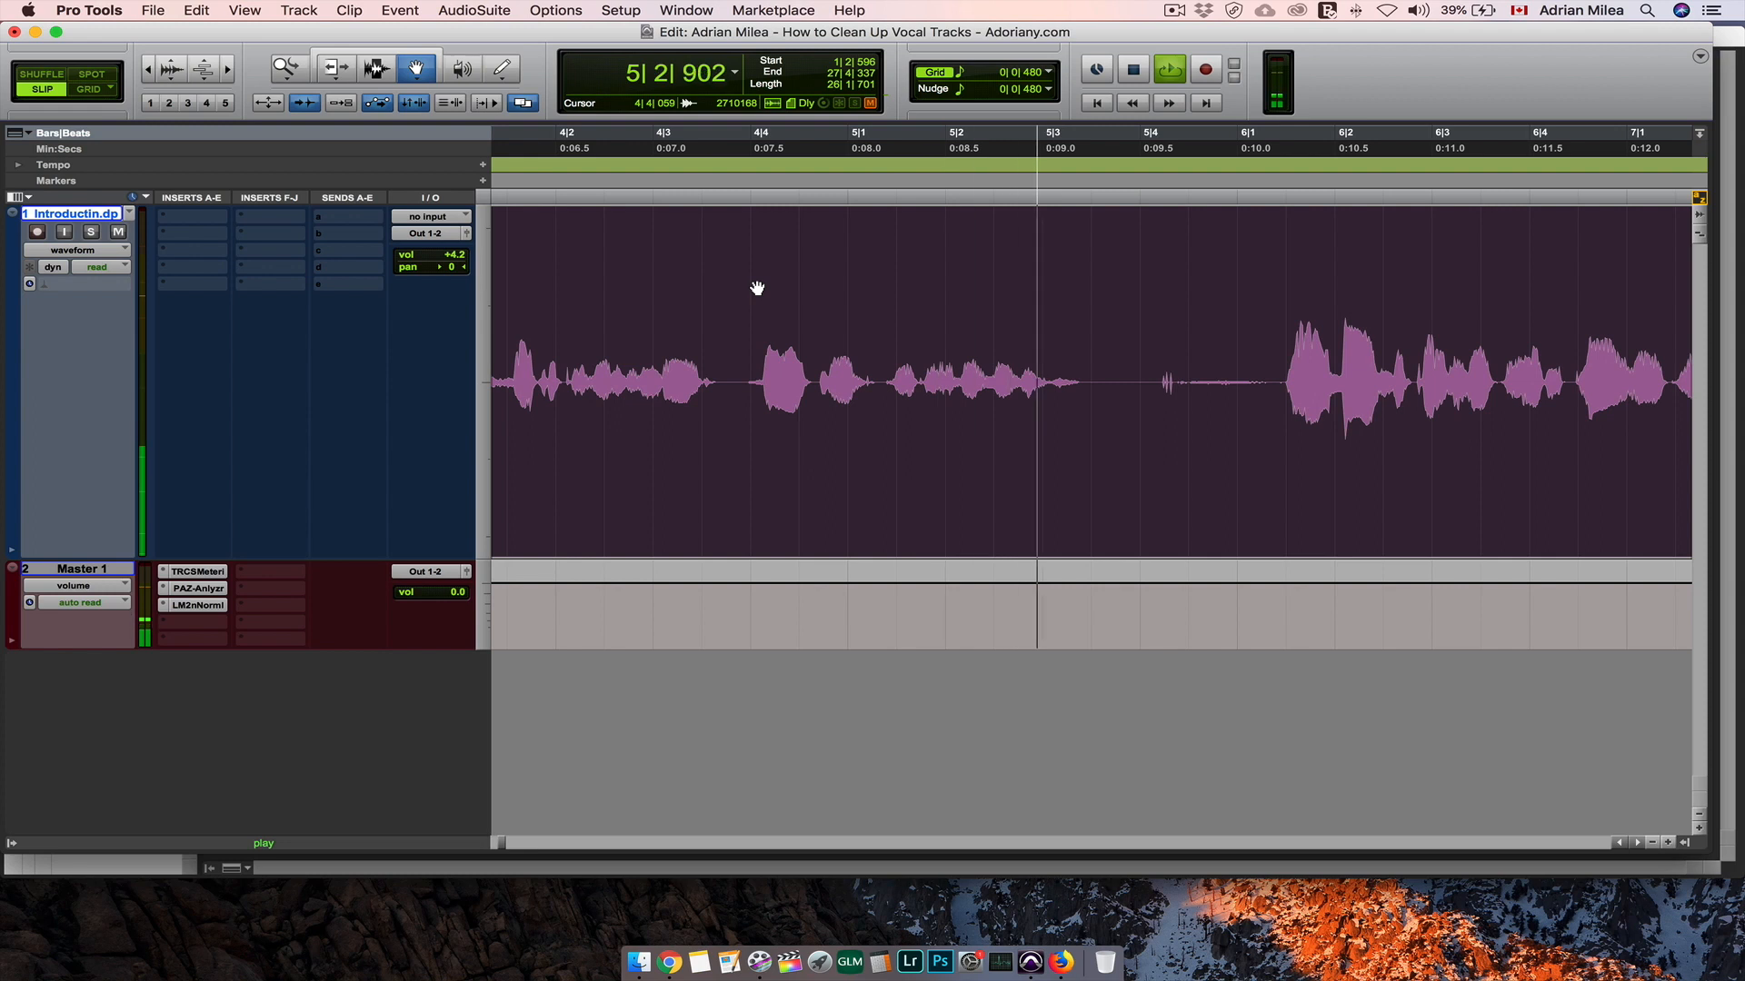
{"action": "key", "text": "space"}
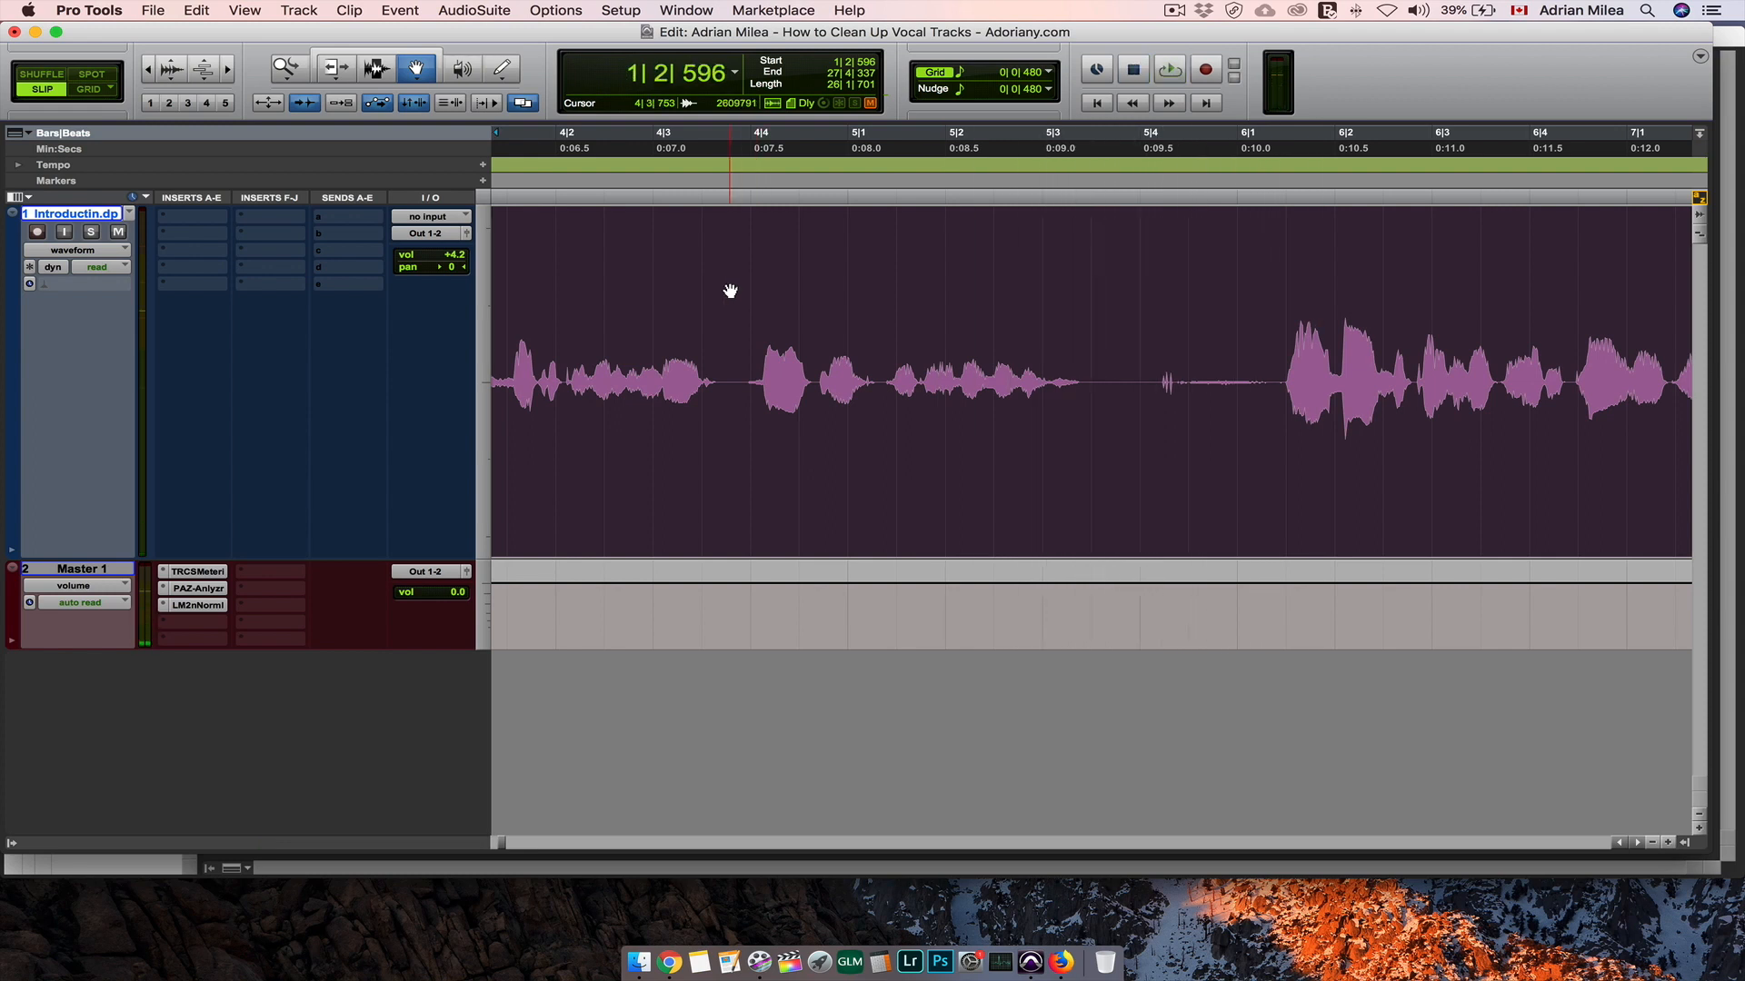
Step: Add a short fade-in at the start of the vocal clip with the Smart Tool and play back the opening
{"action": "scroll", "coordinate": [729, 288], "scroll_direction": "left", "scroll_amount": 10}
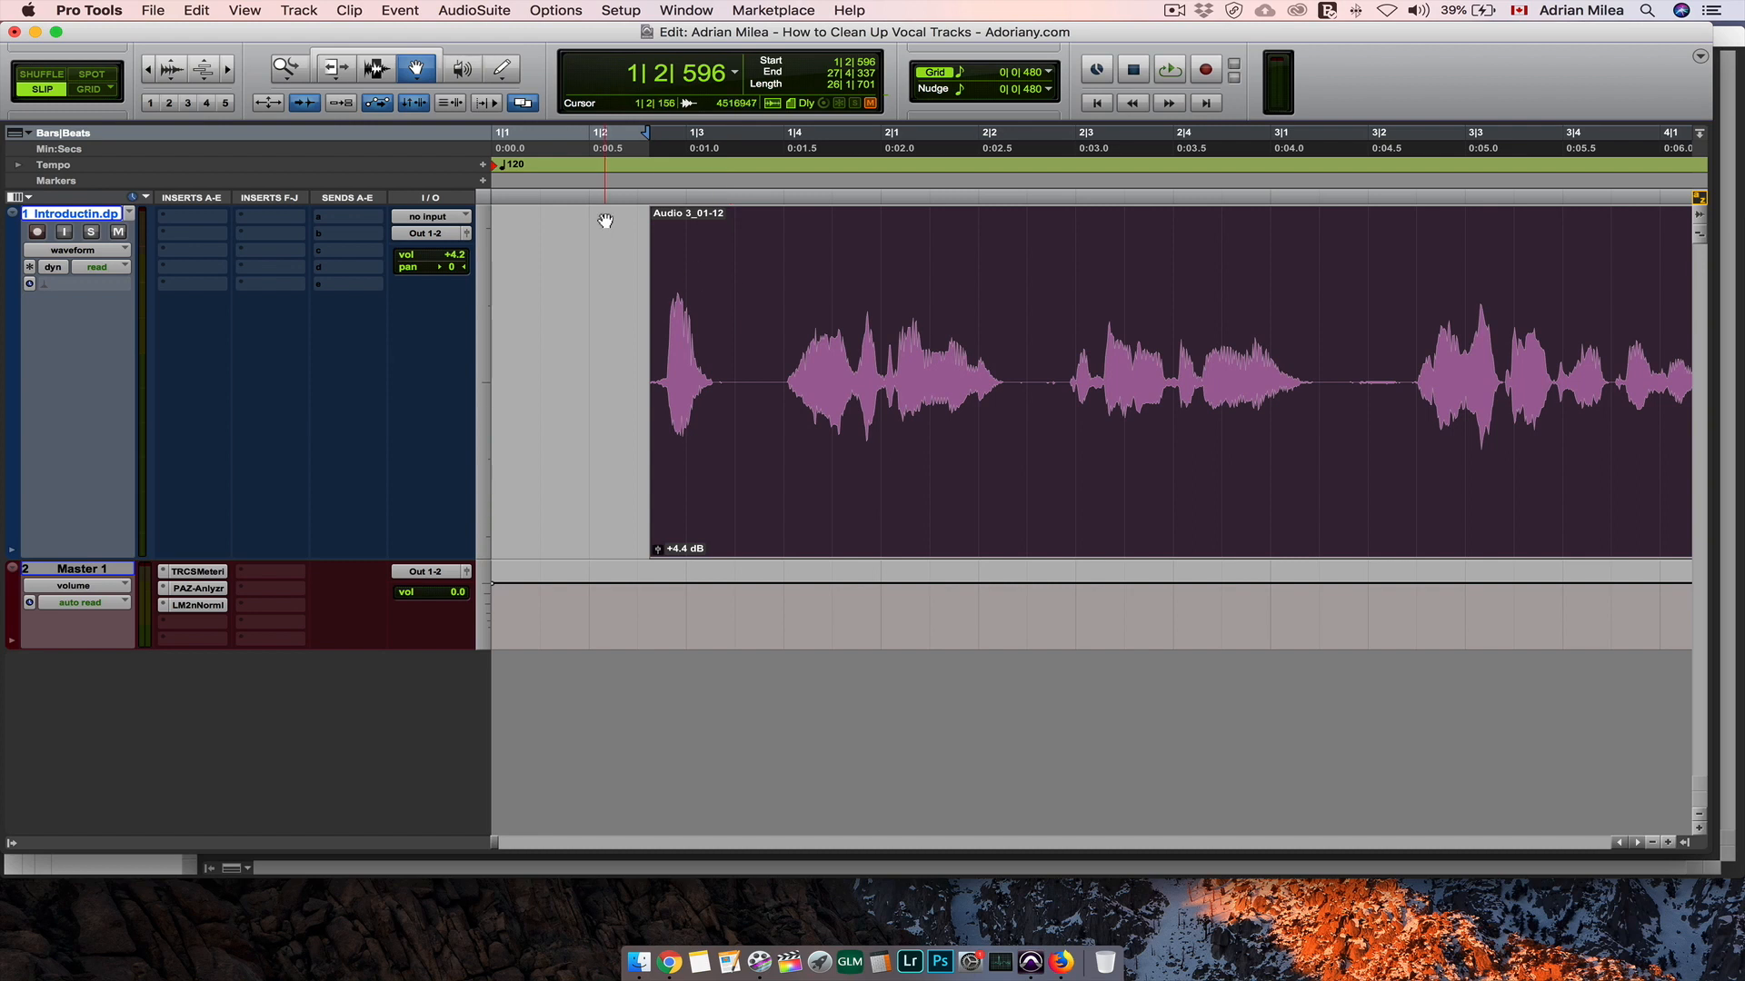
{"action": "key", "text": "super+7"}
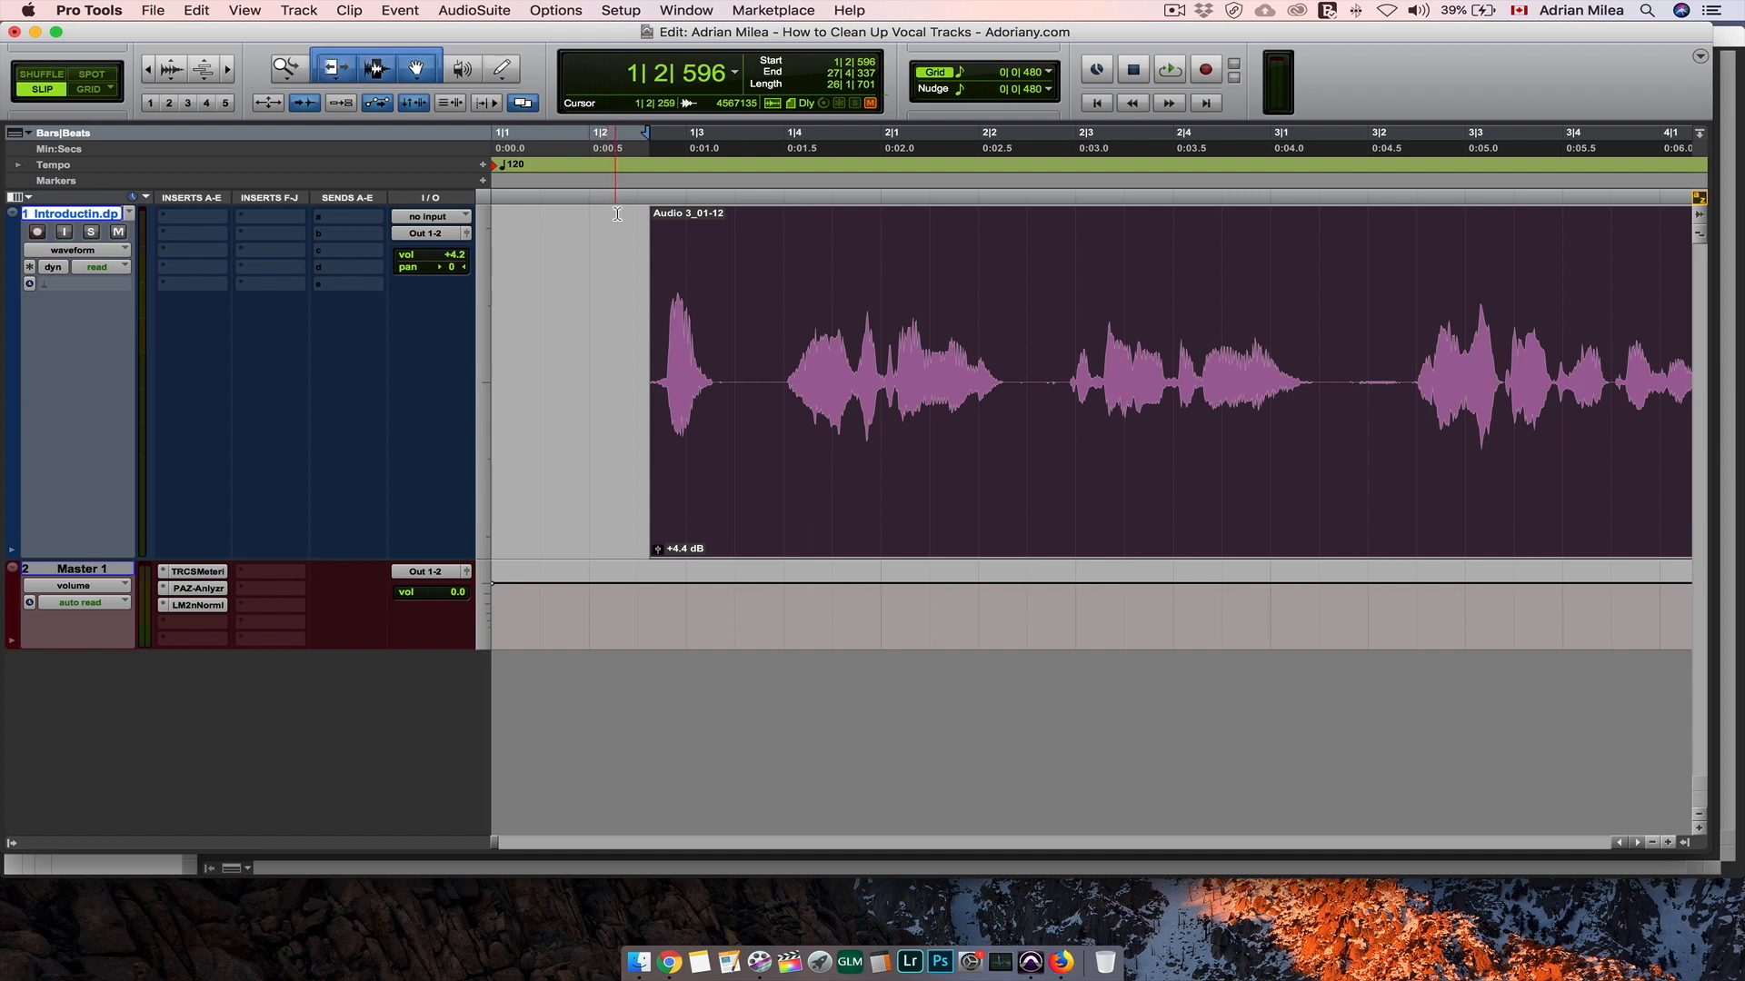
{"action": "left_click_drag", "start_coordinate": [654, 214], "coordinate": [664, 214]}
{"action": "left_click", "coordinate": [634, 173]}
{"action": "key", "text": "space"}
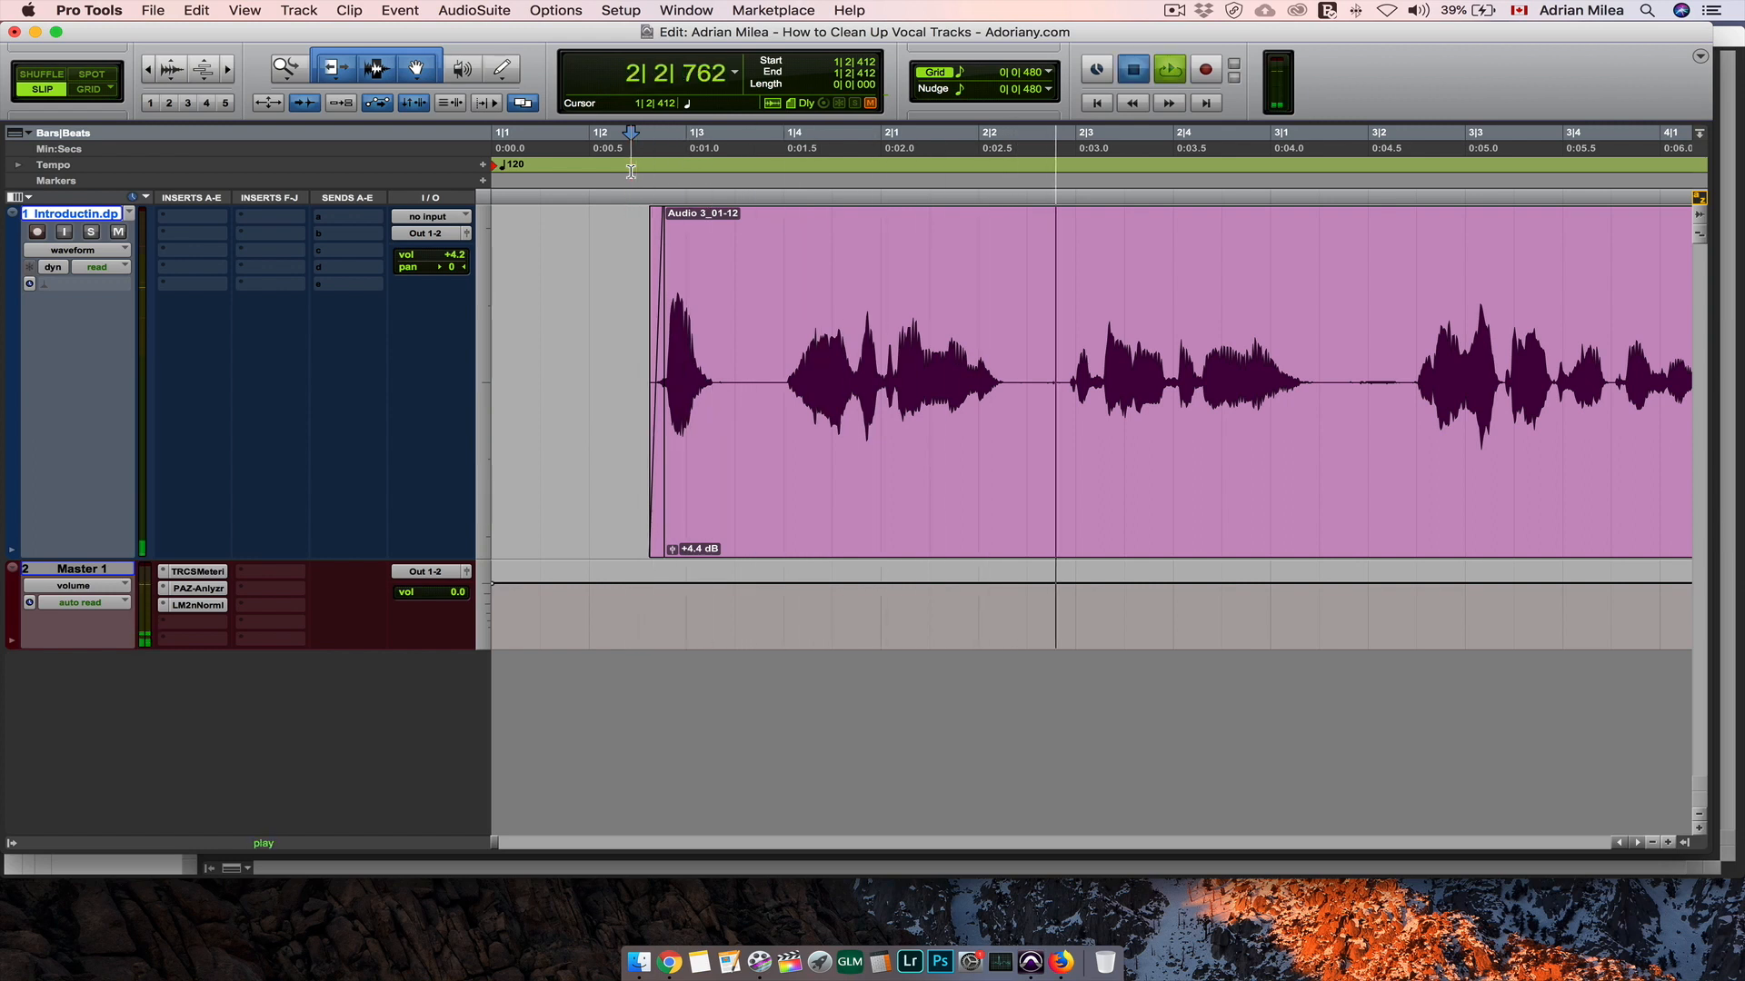
{"action": "key", "text": "space"}
{"action": "key", "text": "space"}
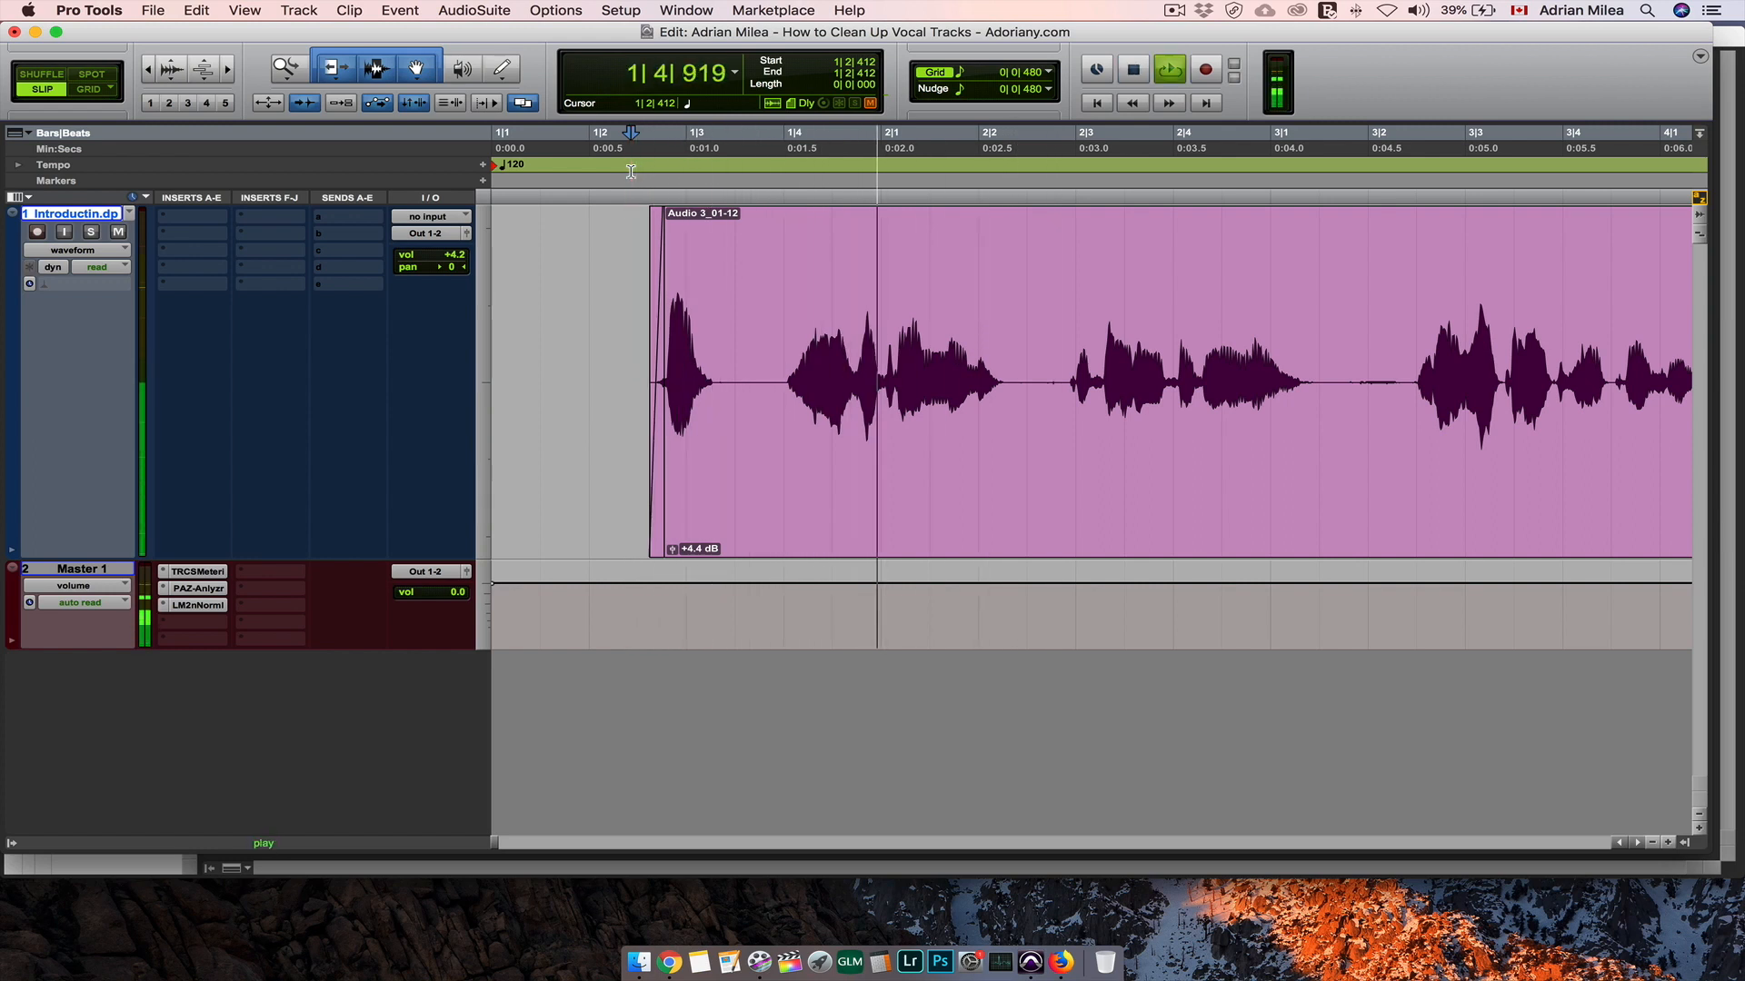
{"action": "key", "text": "space"}
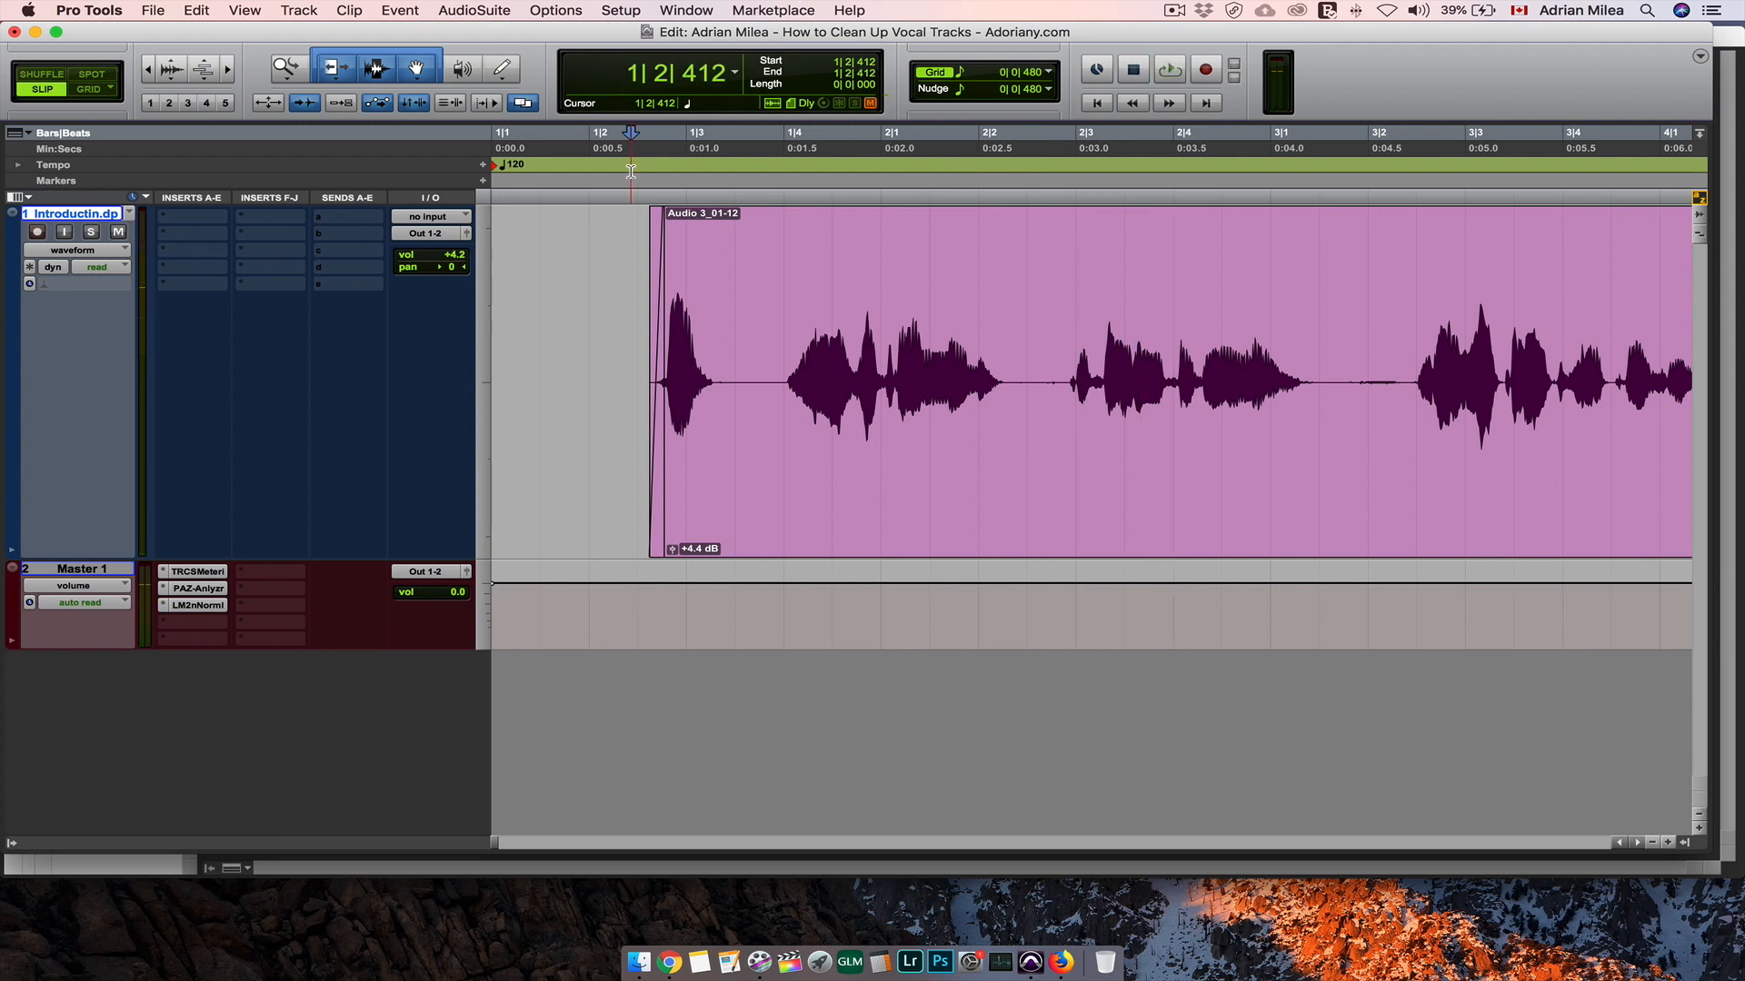
Step: Play the vocal through to the pause around 5|4 to locate the mouth noise
{"action": "scroll", "coordinate": [816, 231], "scroll_direction": "right", "scroll_amount": 2}
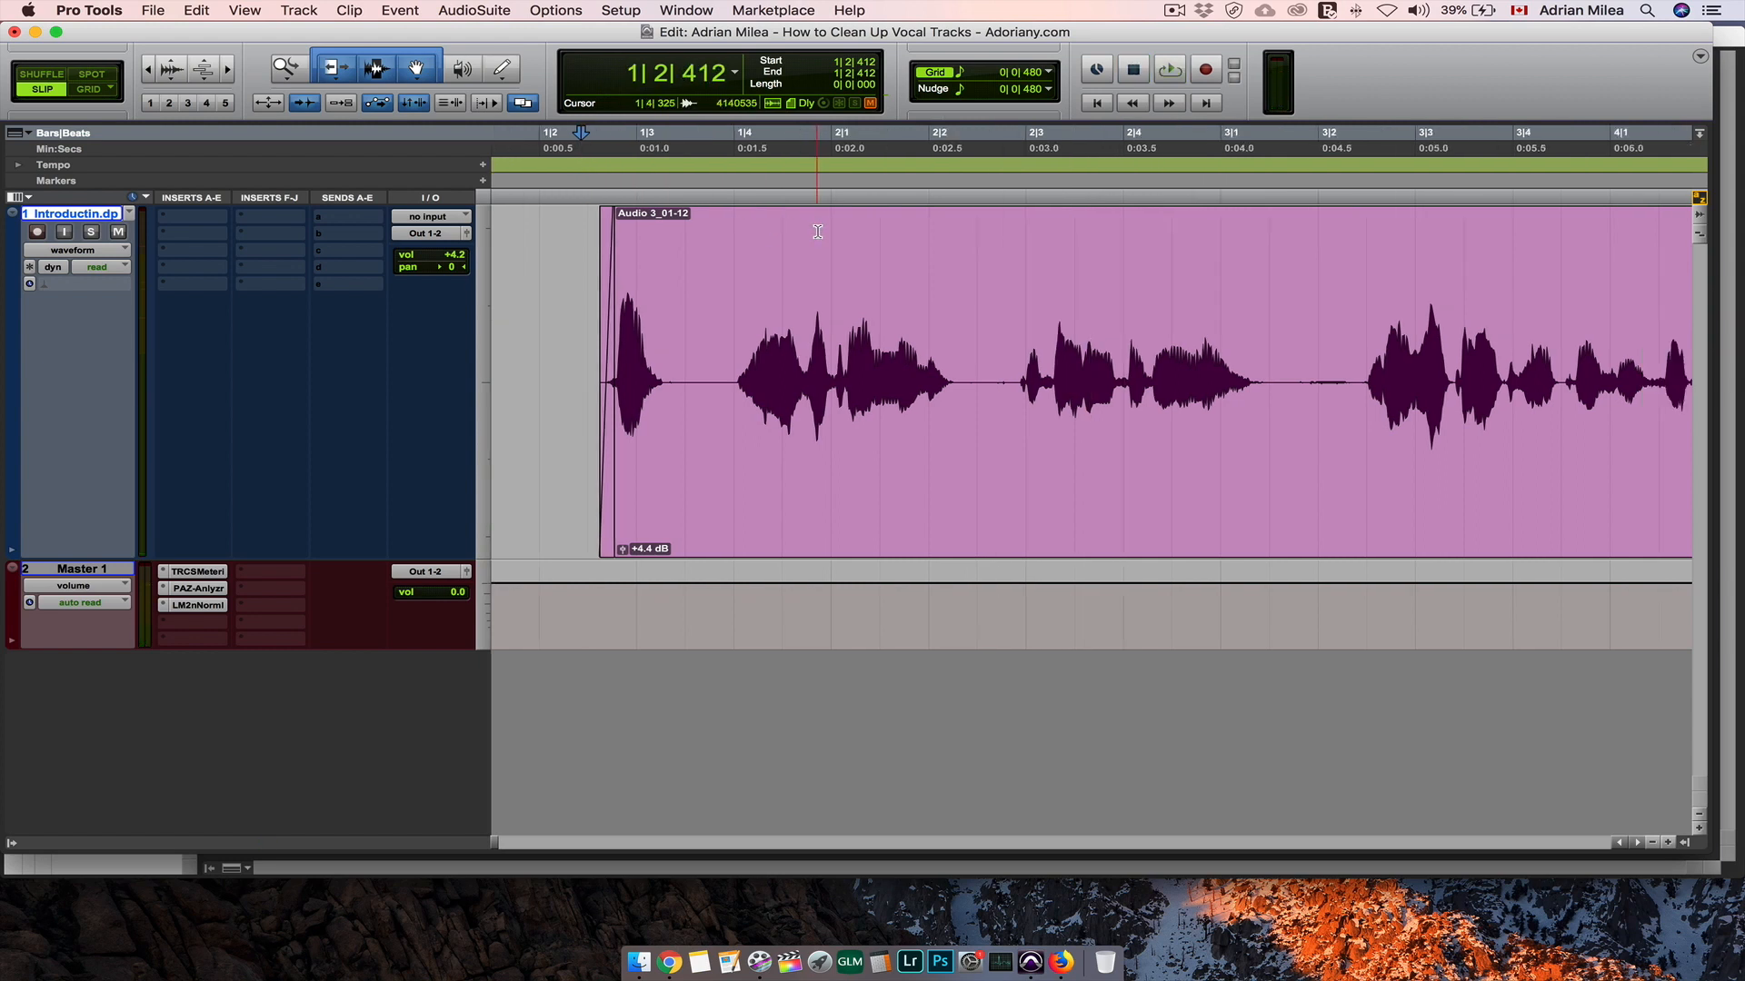
{"action": "scroll", "coordinate": [818, 232], "scroll_direction": "right", "scroll_amount": 2}
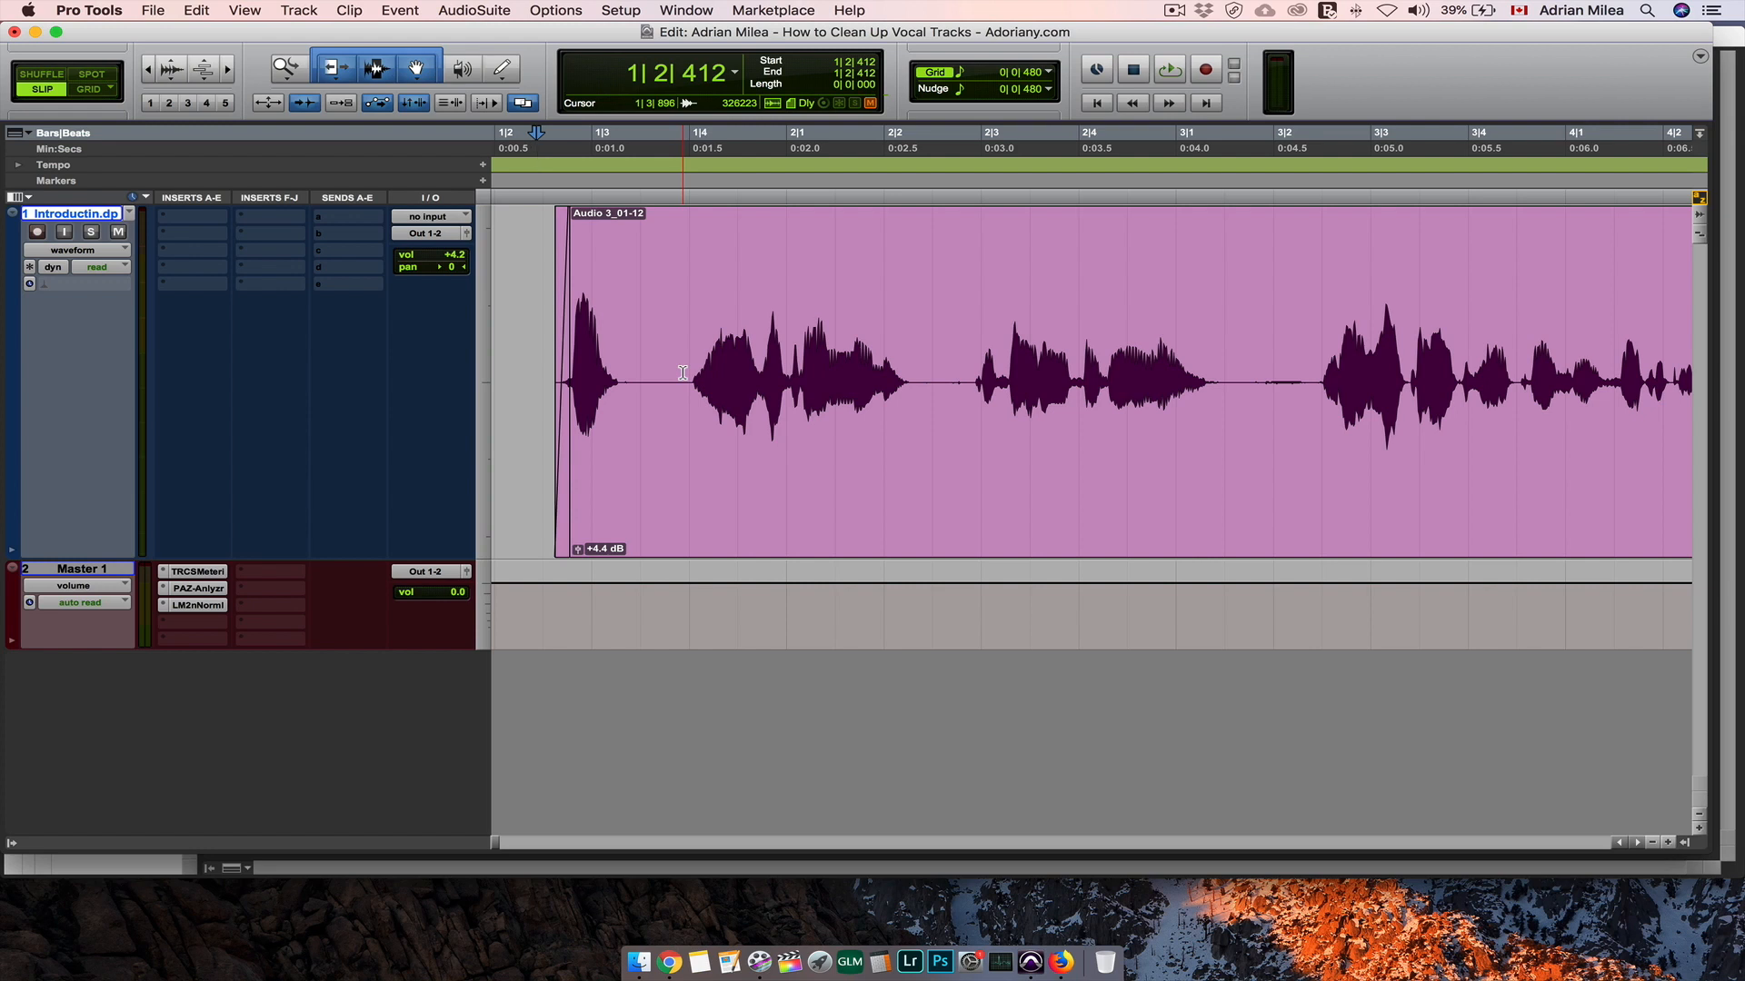
{"action": "key", "text": "space"}
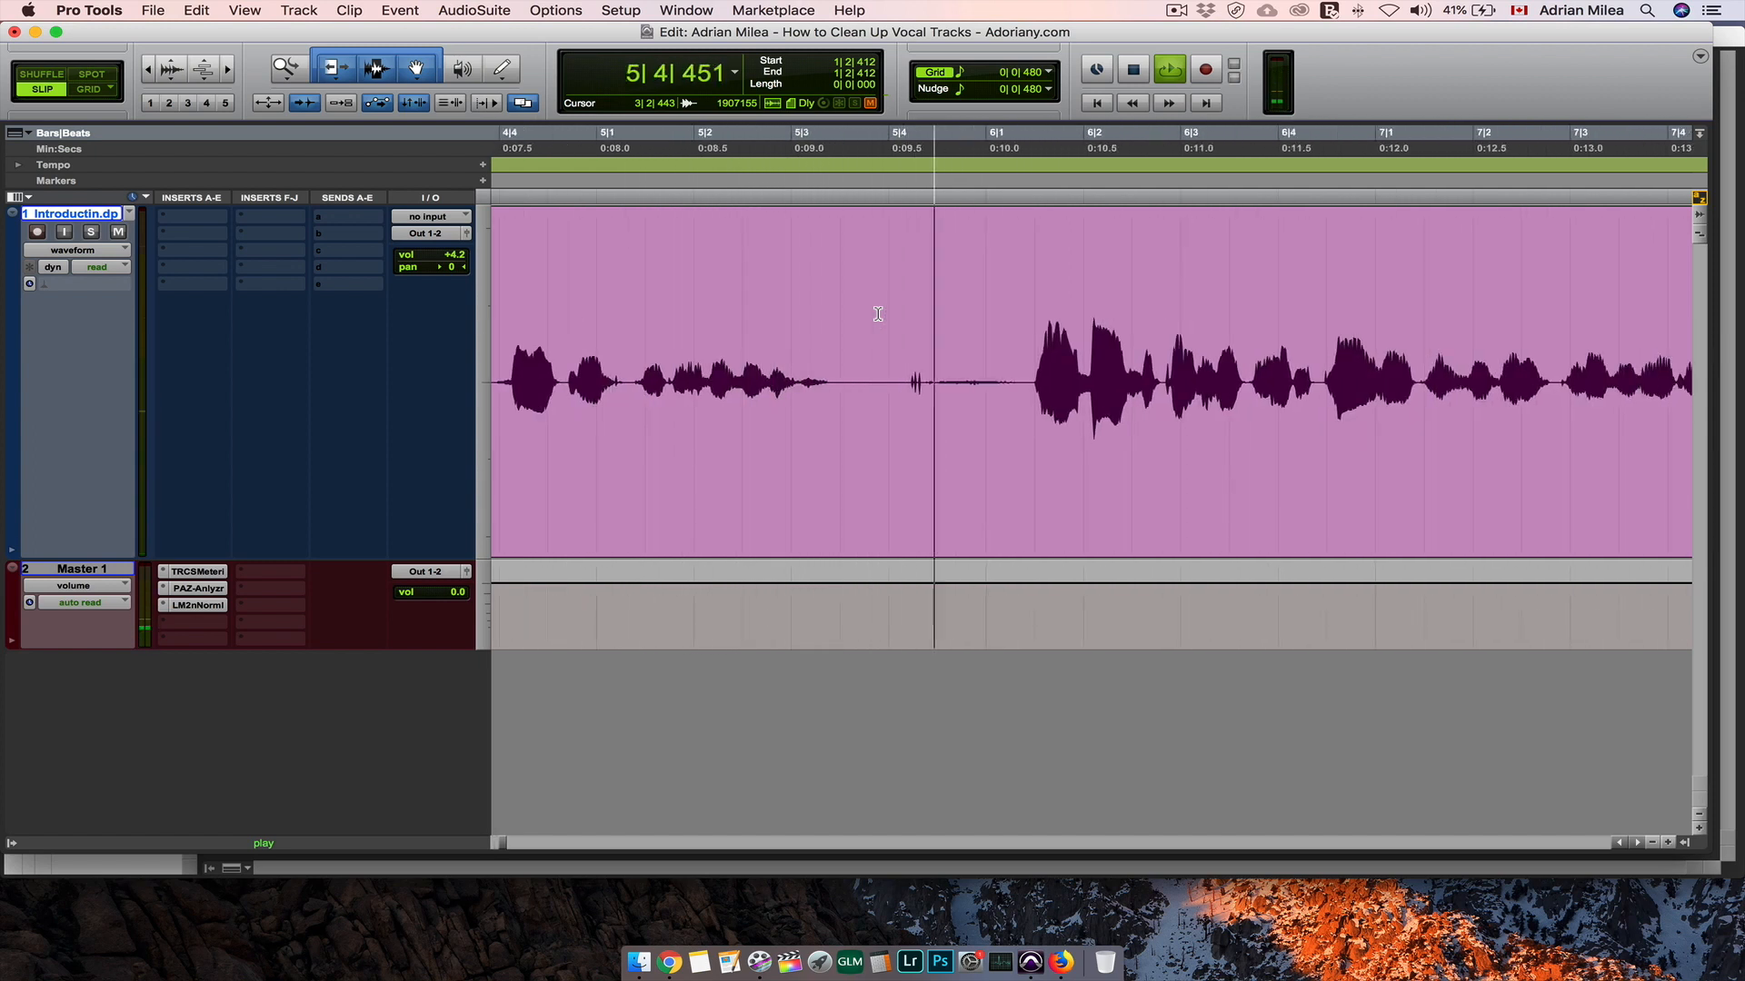
{"action": "key", "text": "space"}
Step: Select the mouth noise in the pause from 5|4|110 to 5|4|366, audition it and delete it
{"action": "left_click", "coordinate": [899, 383]}
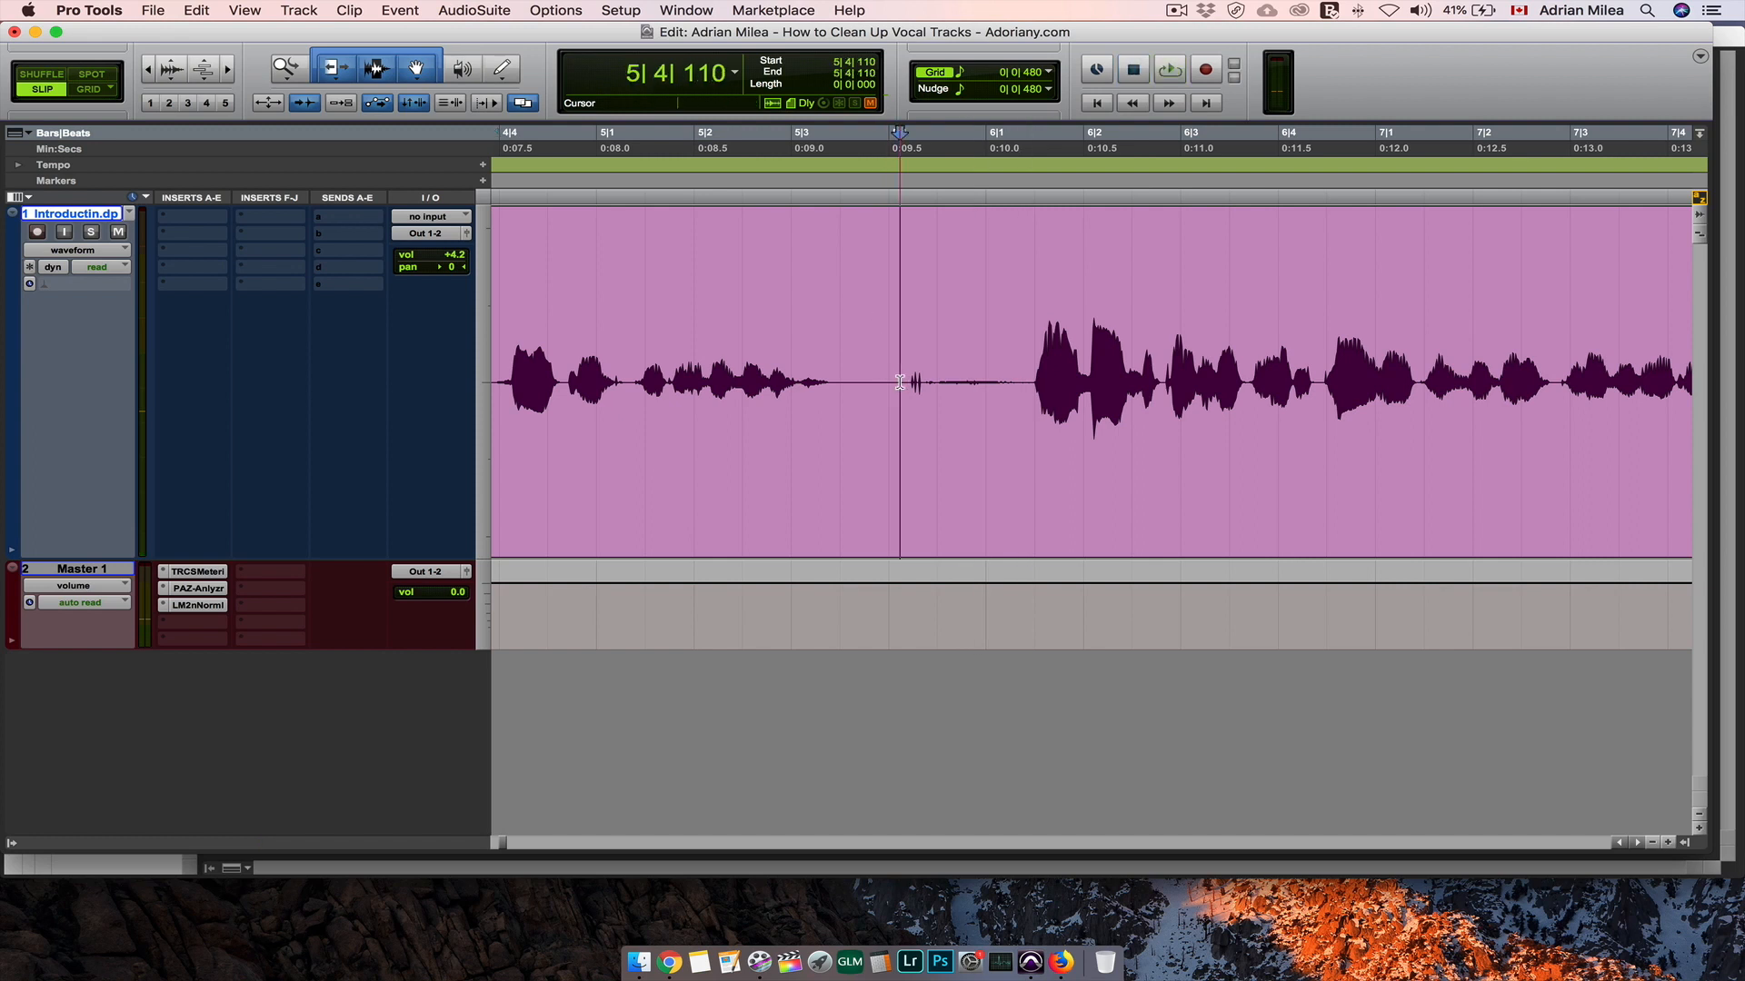
{"action": "mouse_move", "coordinate": [899, 383]}
{"action": "left_mouse_down"}
{"action": "mouse_move", "coordinate": [931, 383]}
{"action": "mouse_move", "coordinate": [925, 399]}
{"action": "left_mouse_up"}
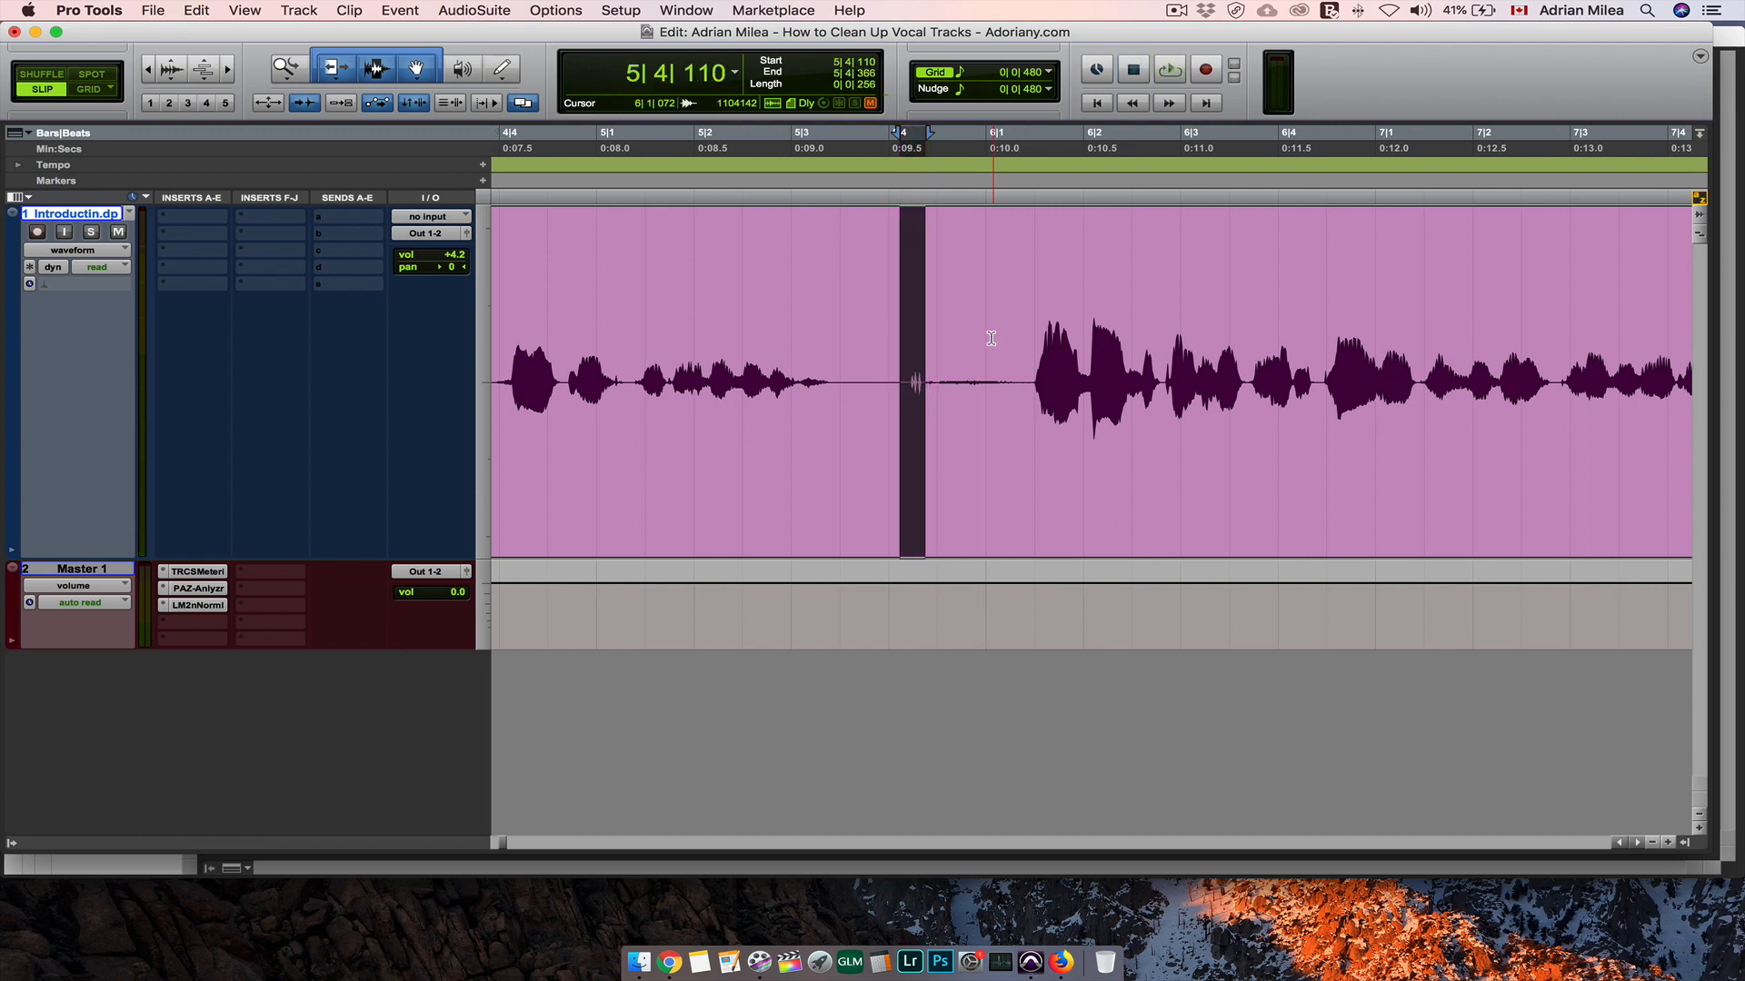
{"action": "key", "text": "space"}
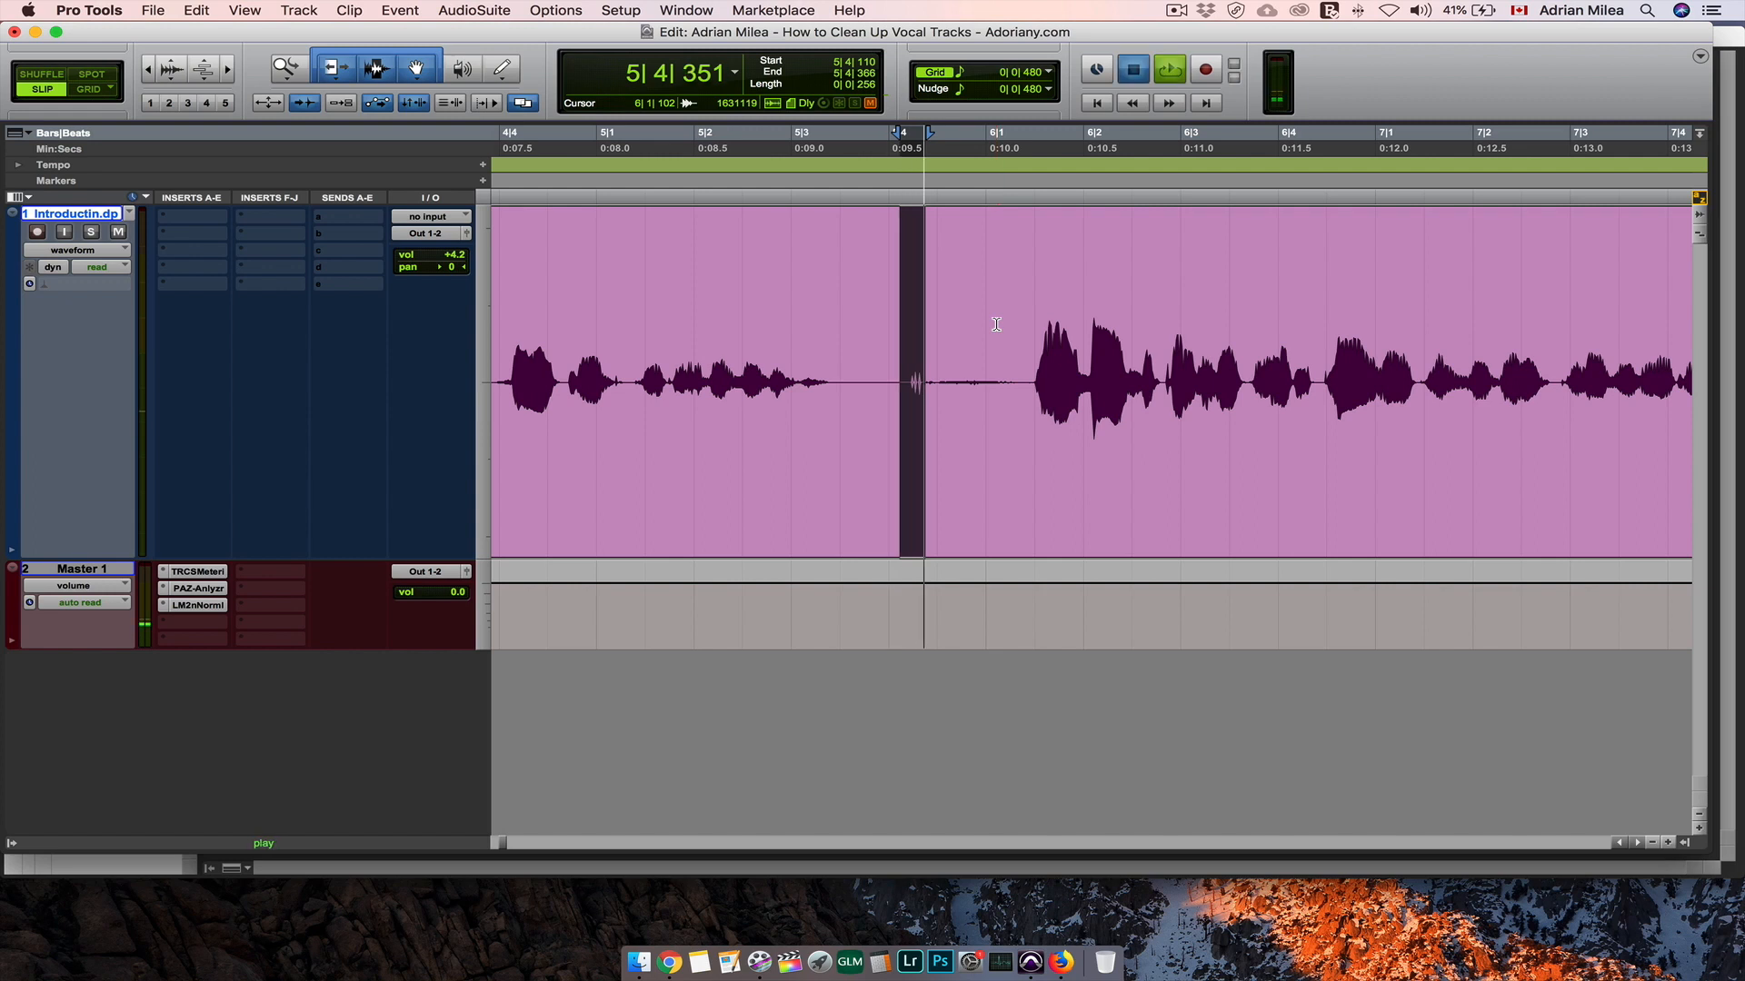
{"action": "key", "text": "space"}
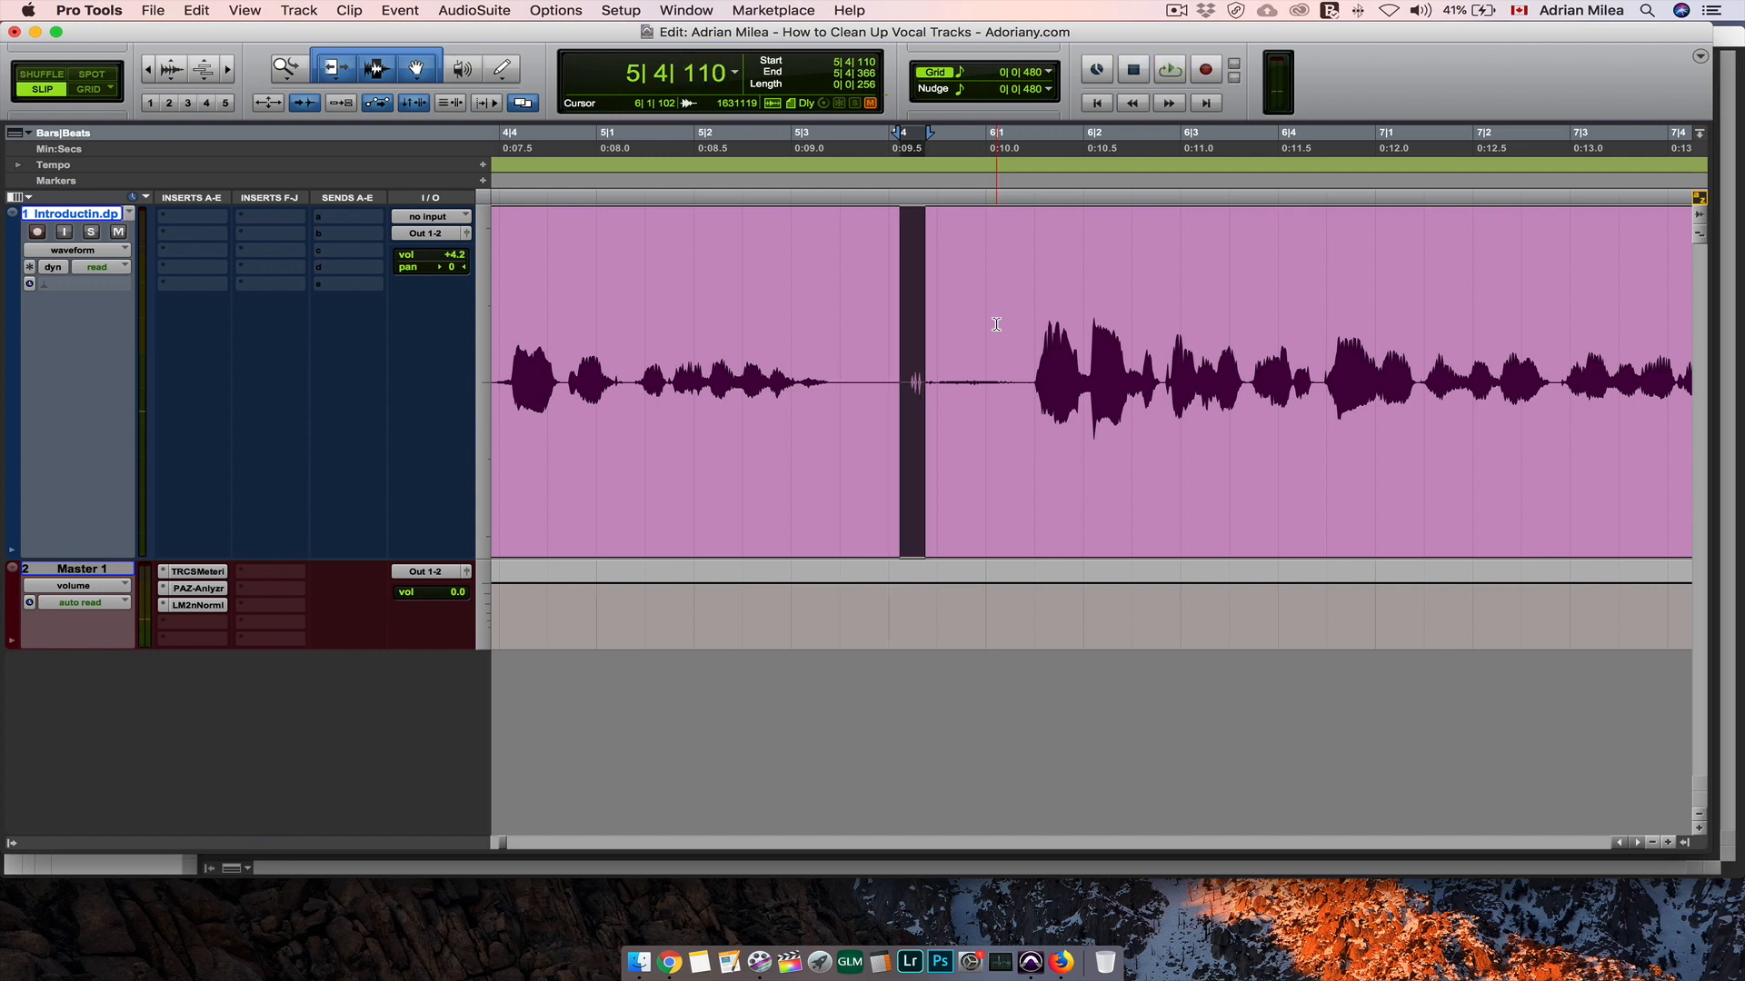
{"action": "key", "text": "Delete"}
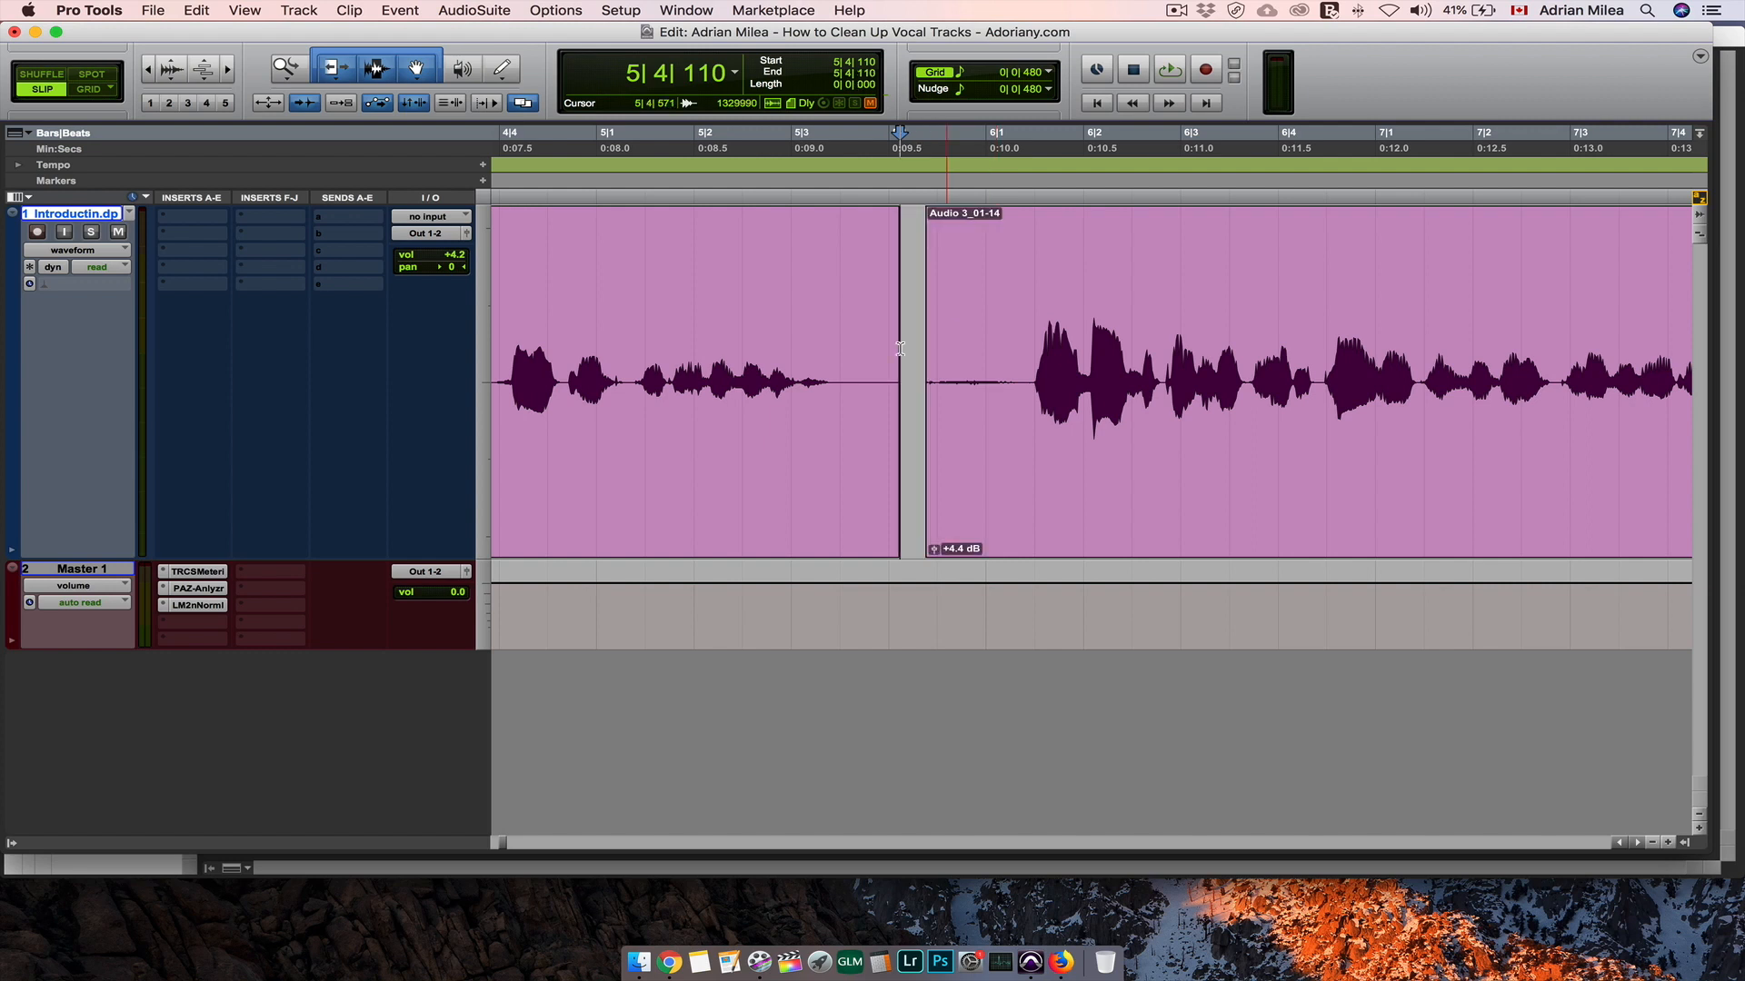
Step: Play across the gap left by the deleted noise, starting at 5|3|630
{"action": "left_click", "coordinate": [855, 372]}
{"action": "key", "text": "space"}
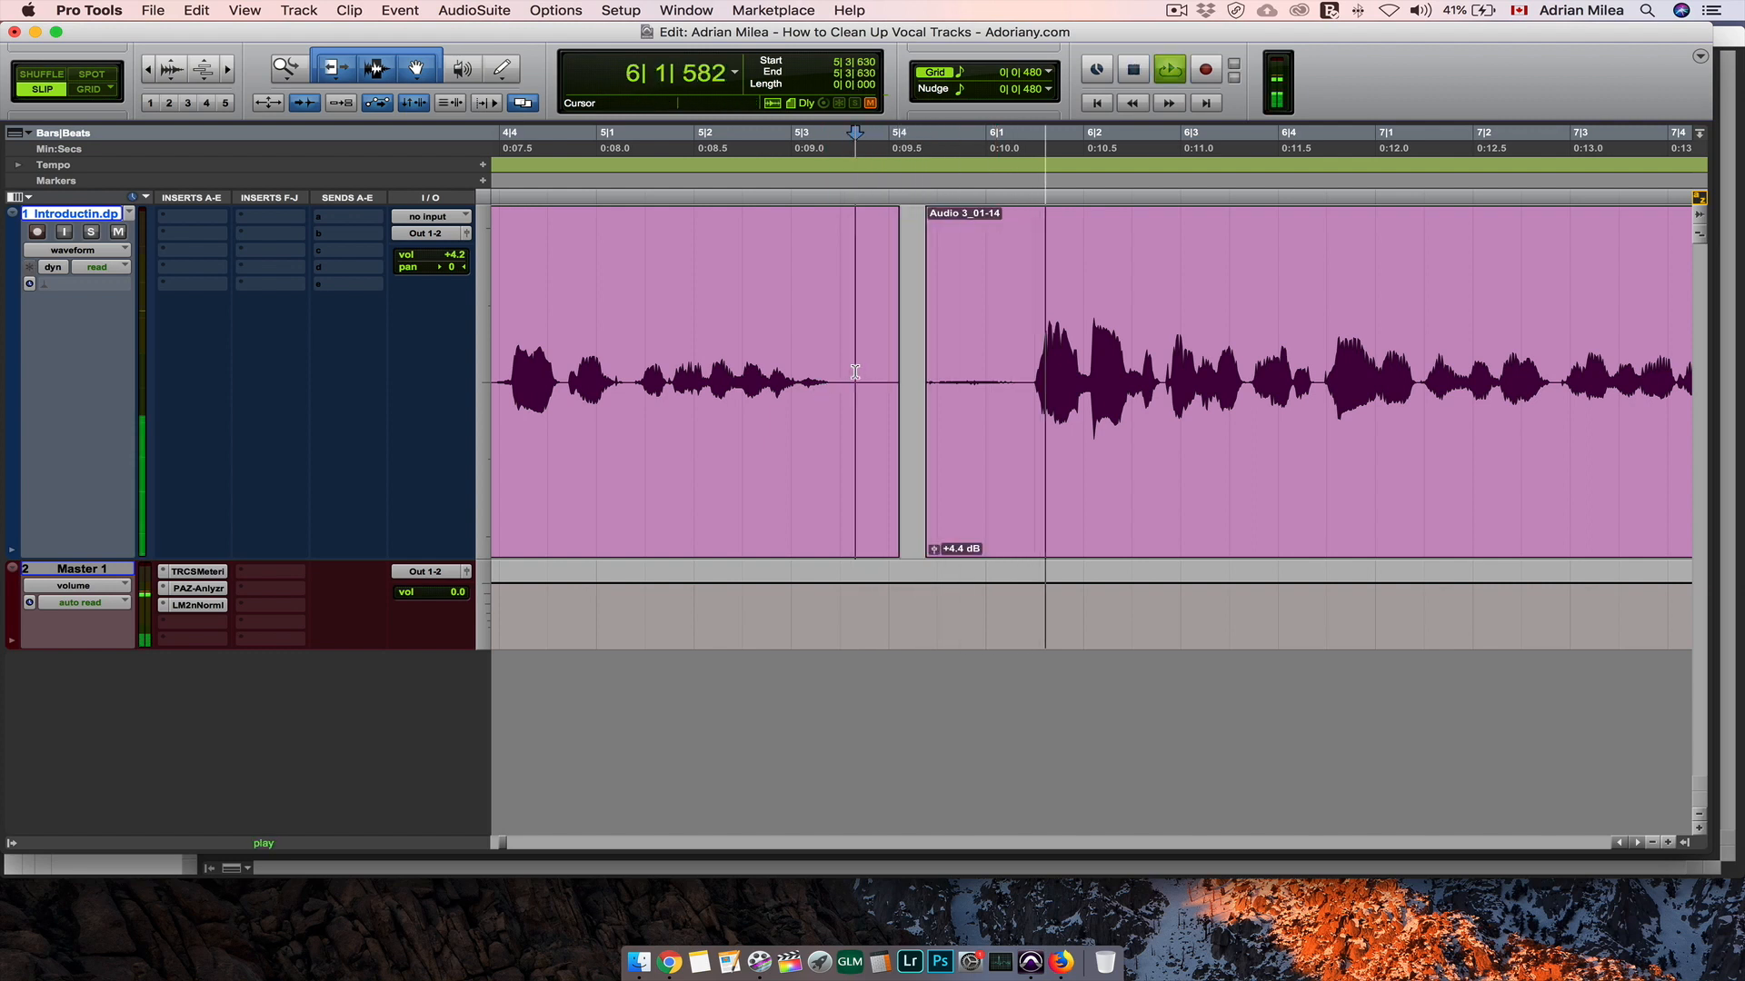
{"action": "key", "text": "space"}
Step: Select clean room tone just before the gap, from 5|3|548 to 5|3|937, audition it and copy it
{"action": "left_click", "coordinate": [836, 378]}
{"action": "left_click_drag", "start_coordinate": [845, 382], "coordinate": [872, 395]}
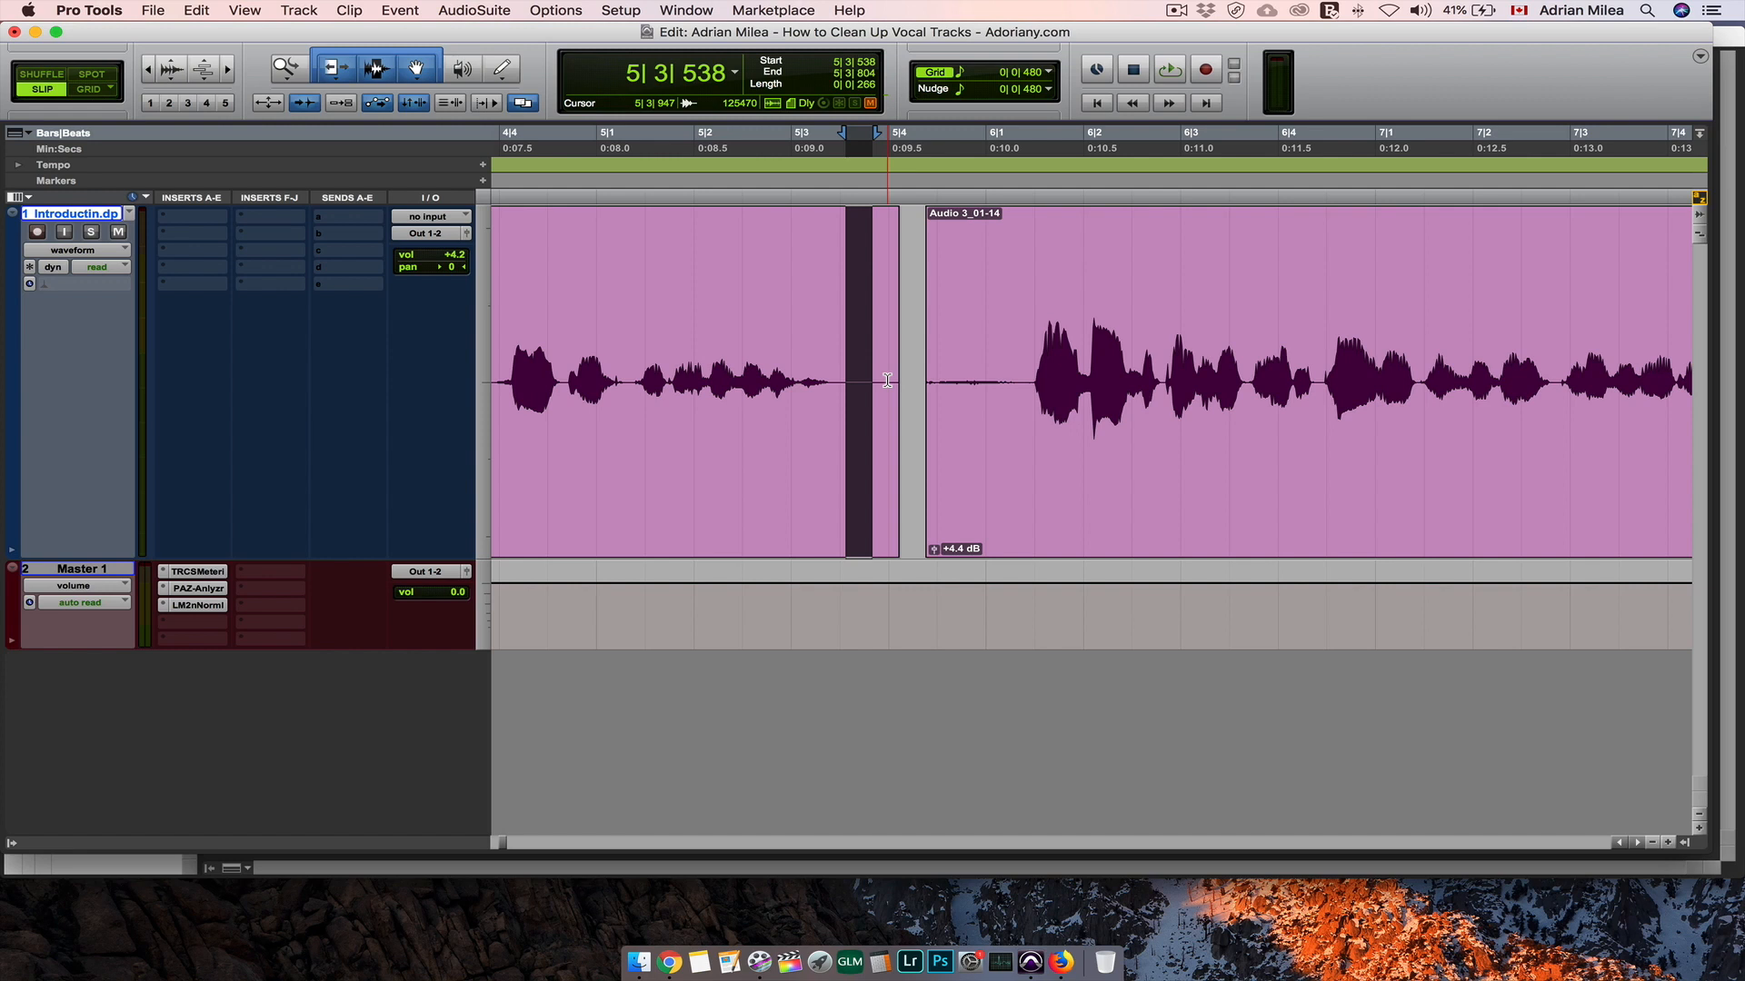
{"action": "key", "text": "space"}
{"action": "left_click_drag", "start_coordinate": [847, 384], "coordinate": [886, 383]}
{"action": "key", "text": "space"}
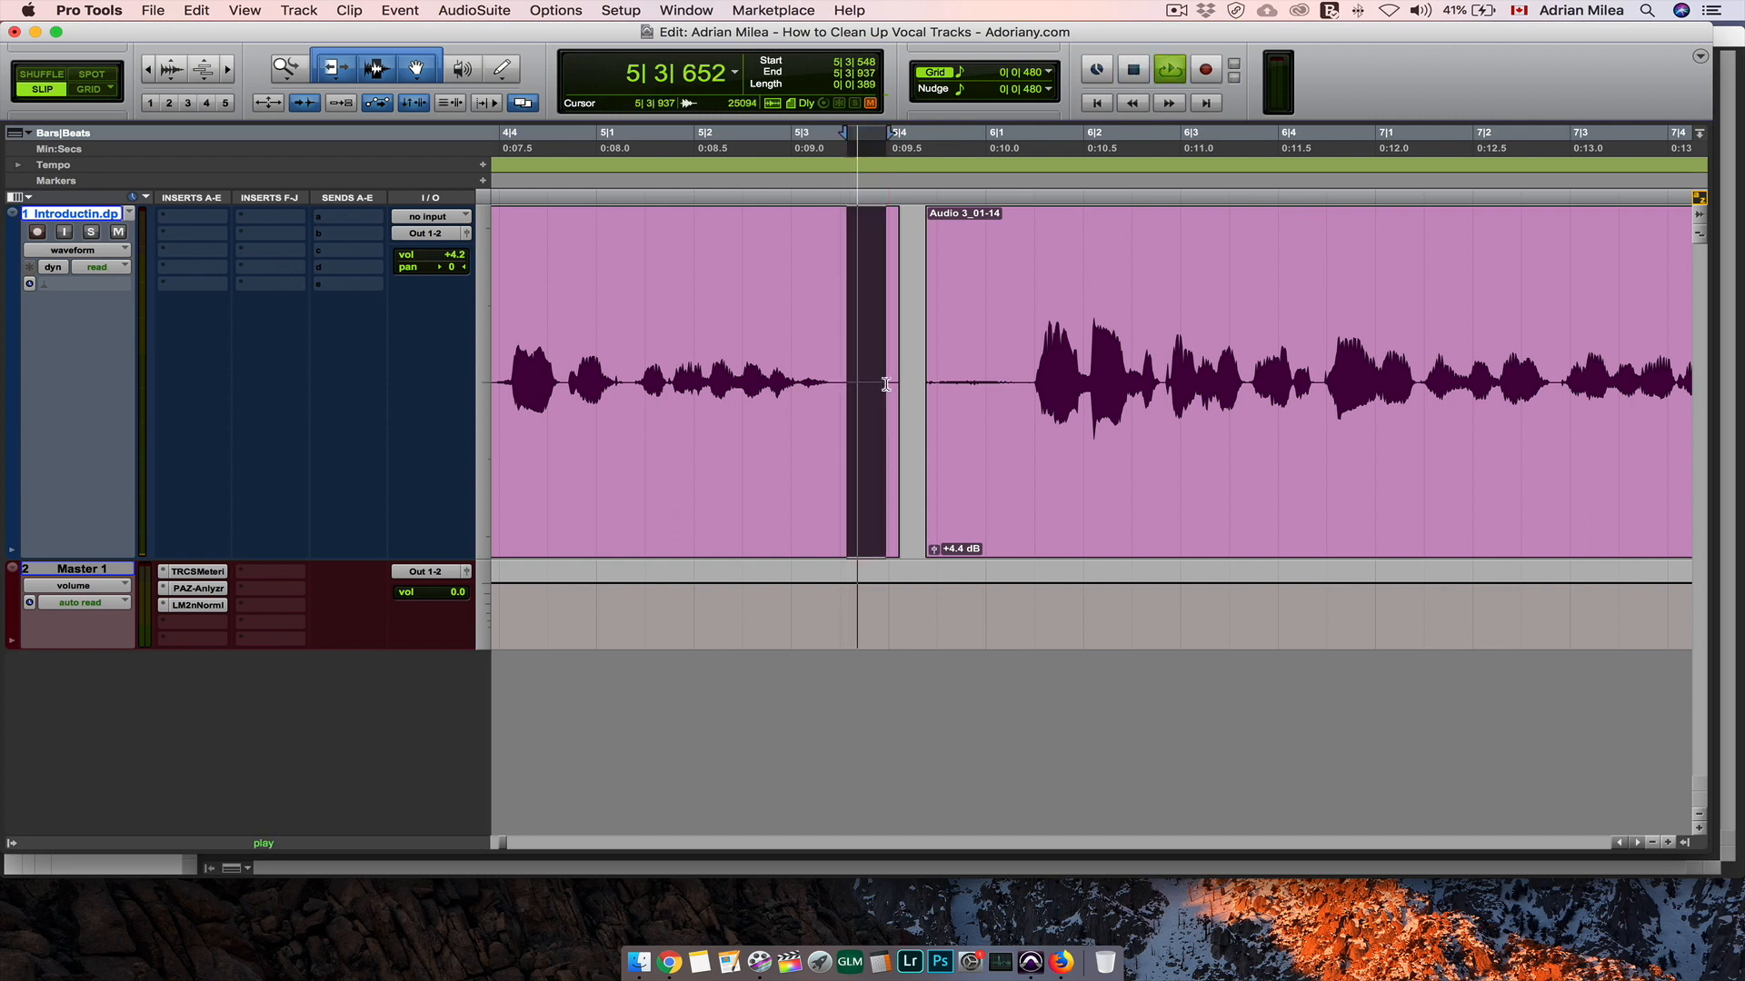
{"action": "key", "text": "super+c"}
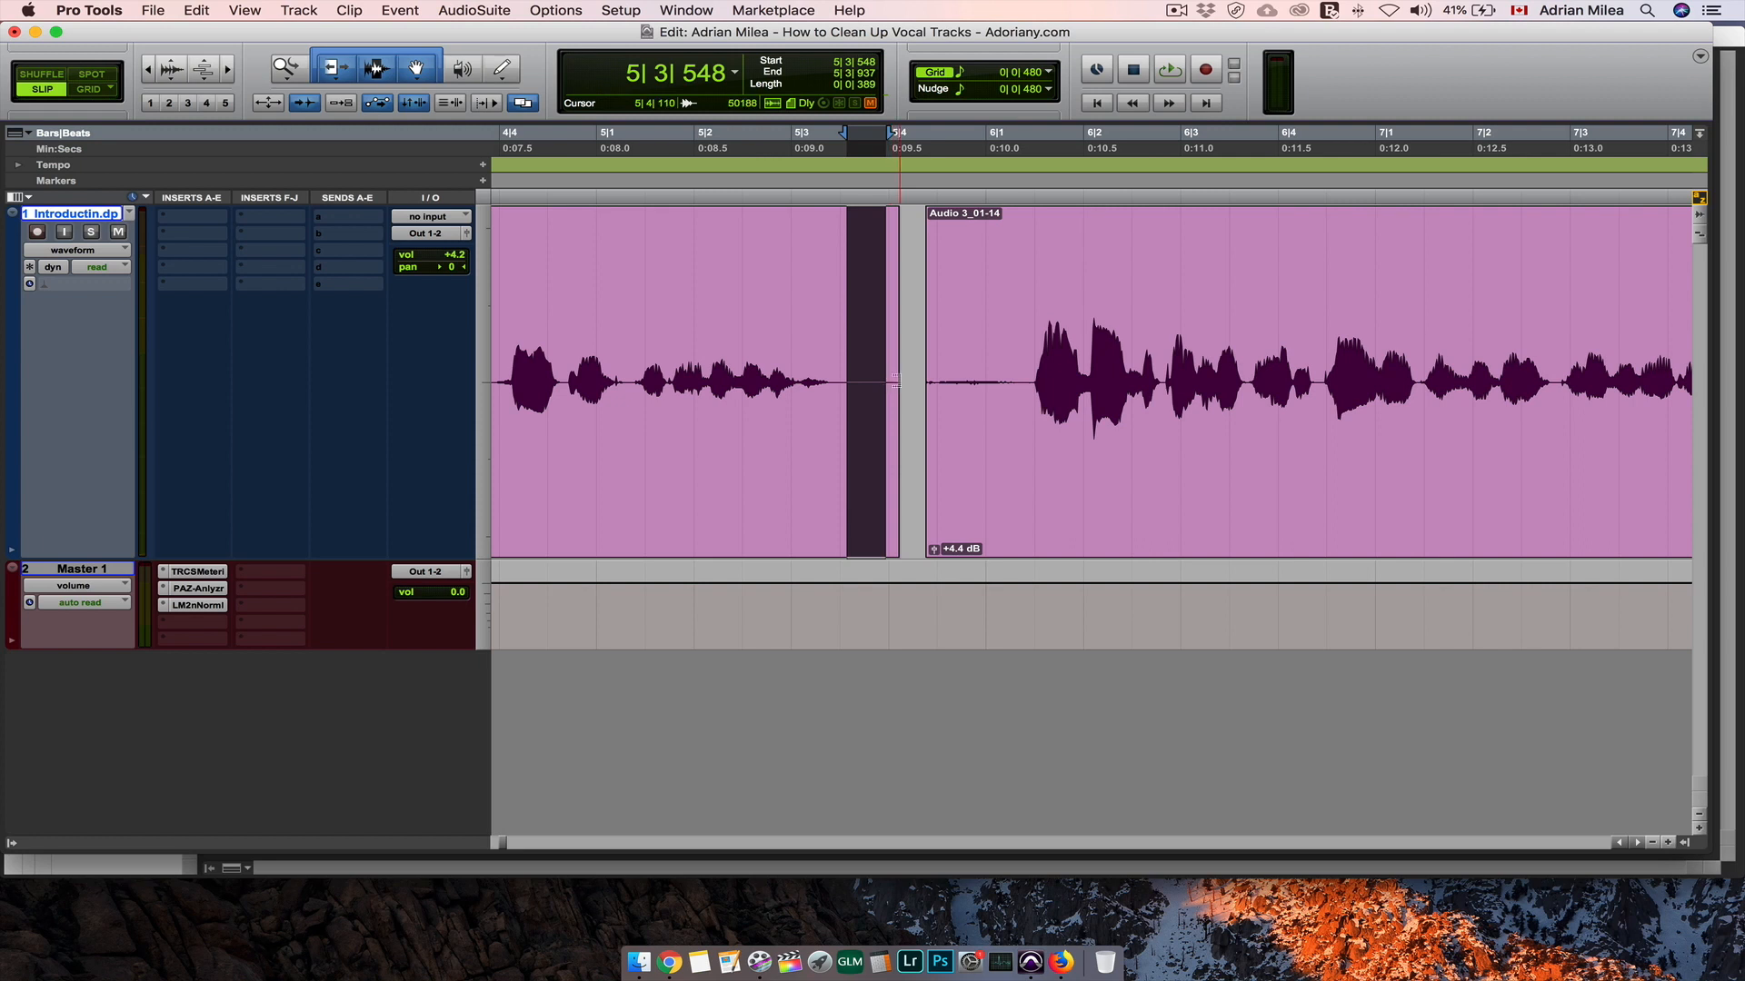
Step: Paste the copied room tone at 5|4|028 to fill the gap
{"action": "key", "text": "F6"}
{"action": "left_click", "coordinate": [891, 383]}
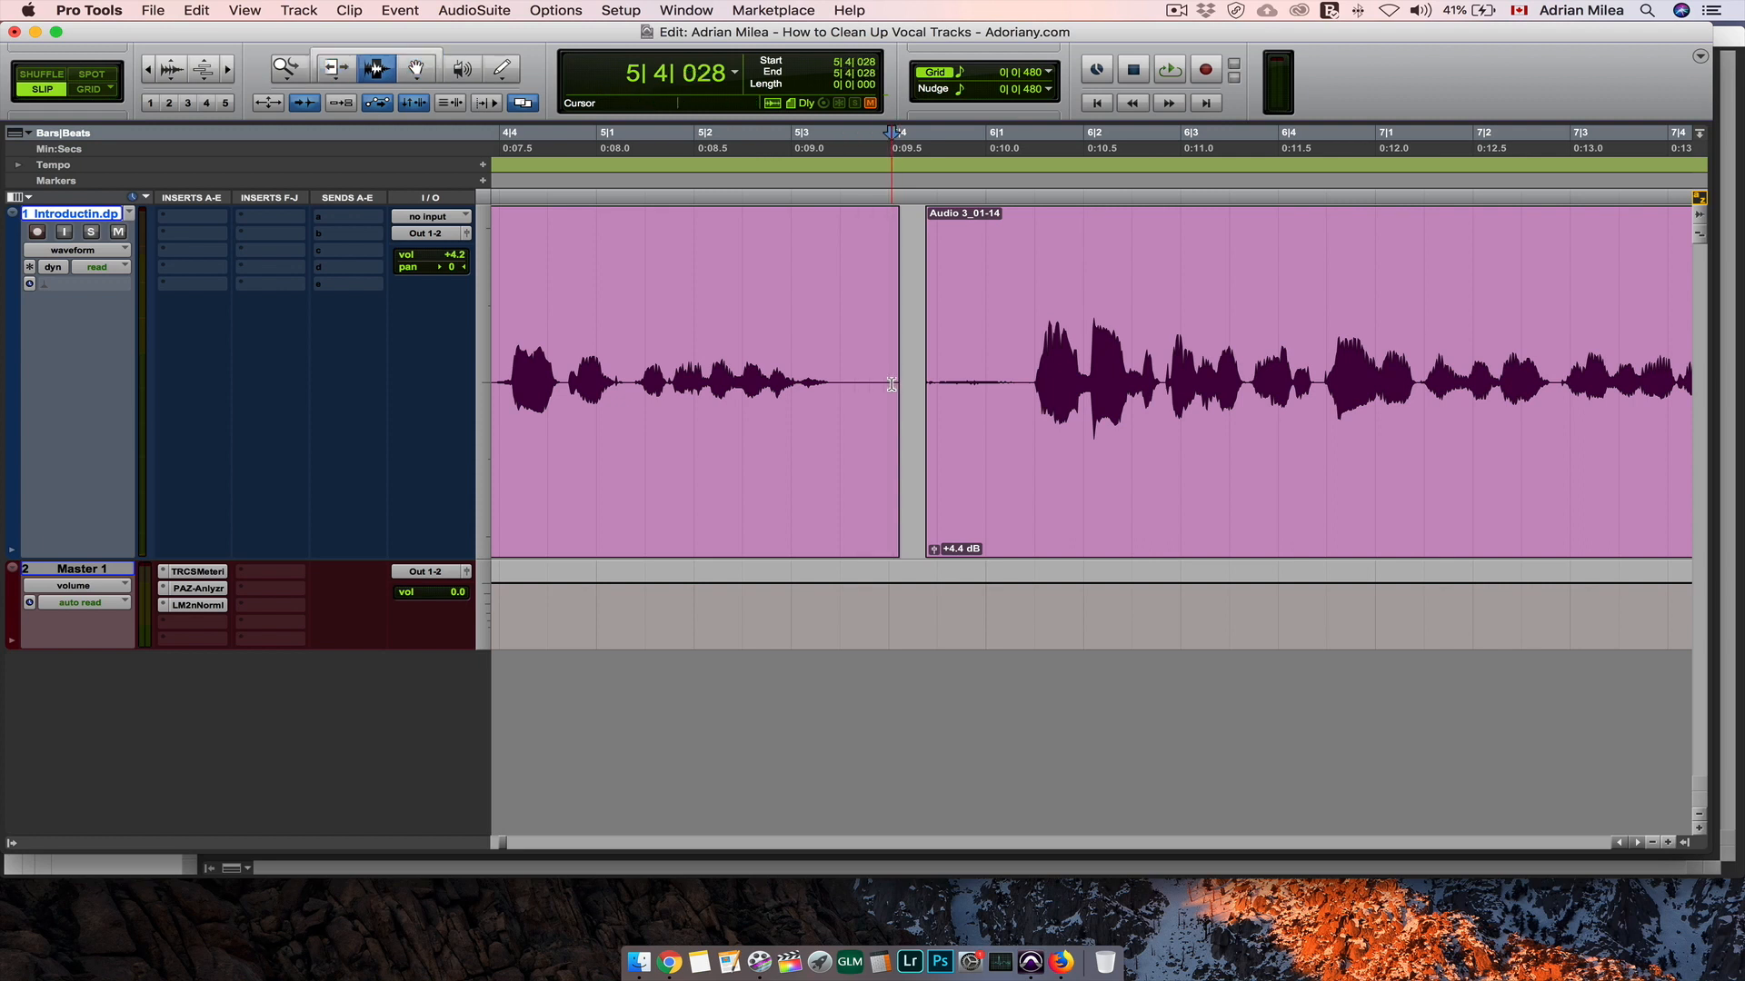
{"action": "key", "text": "super+v"}
Step: Play back the patched pause from several earlier points to check that it sounds seamless
{"action": "left_click", "coordinate": [681, 364]}
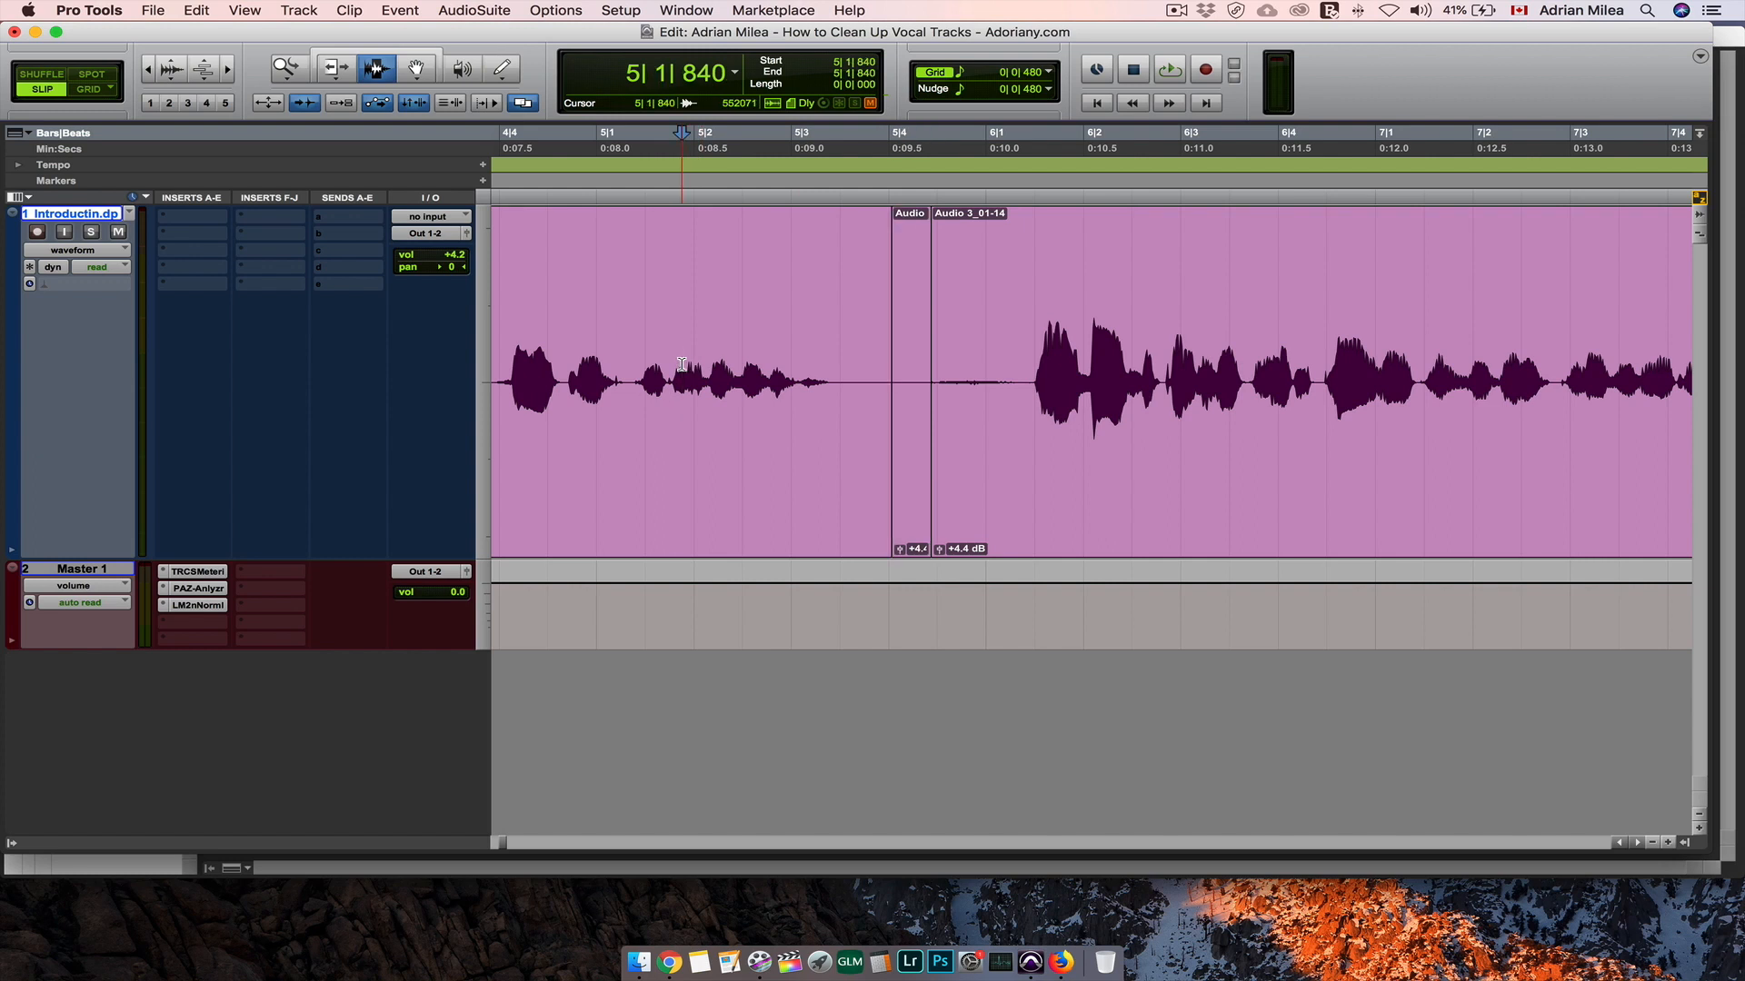
{"action": "key", "text": "space"}
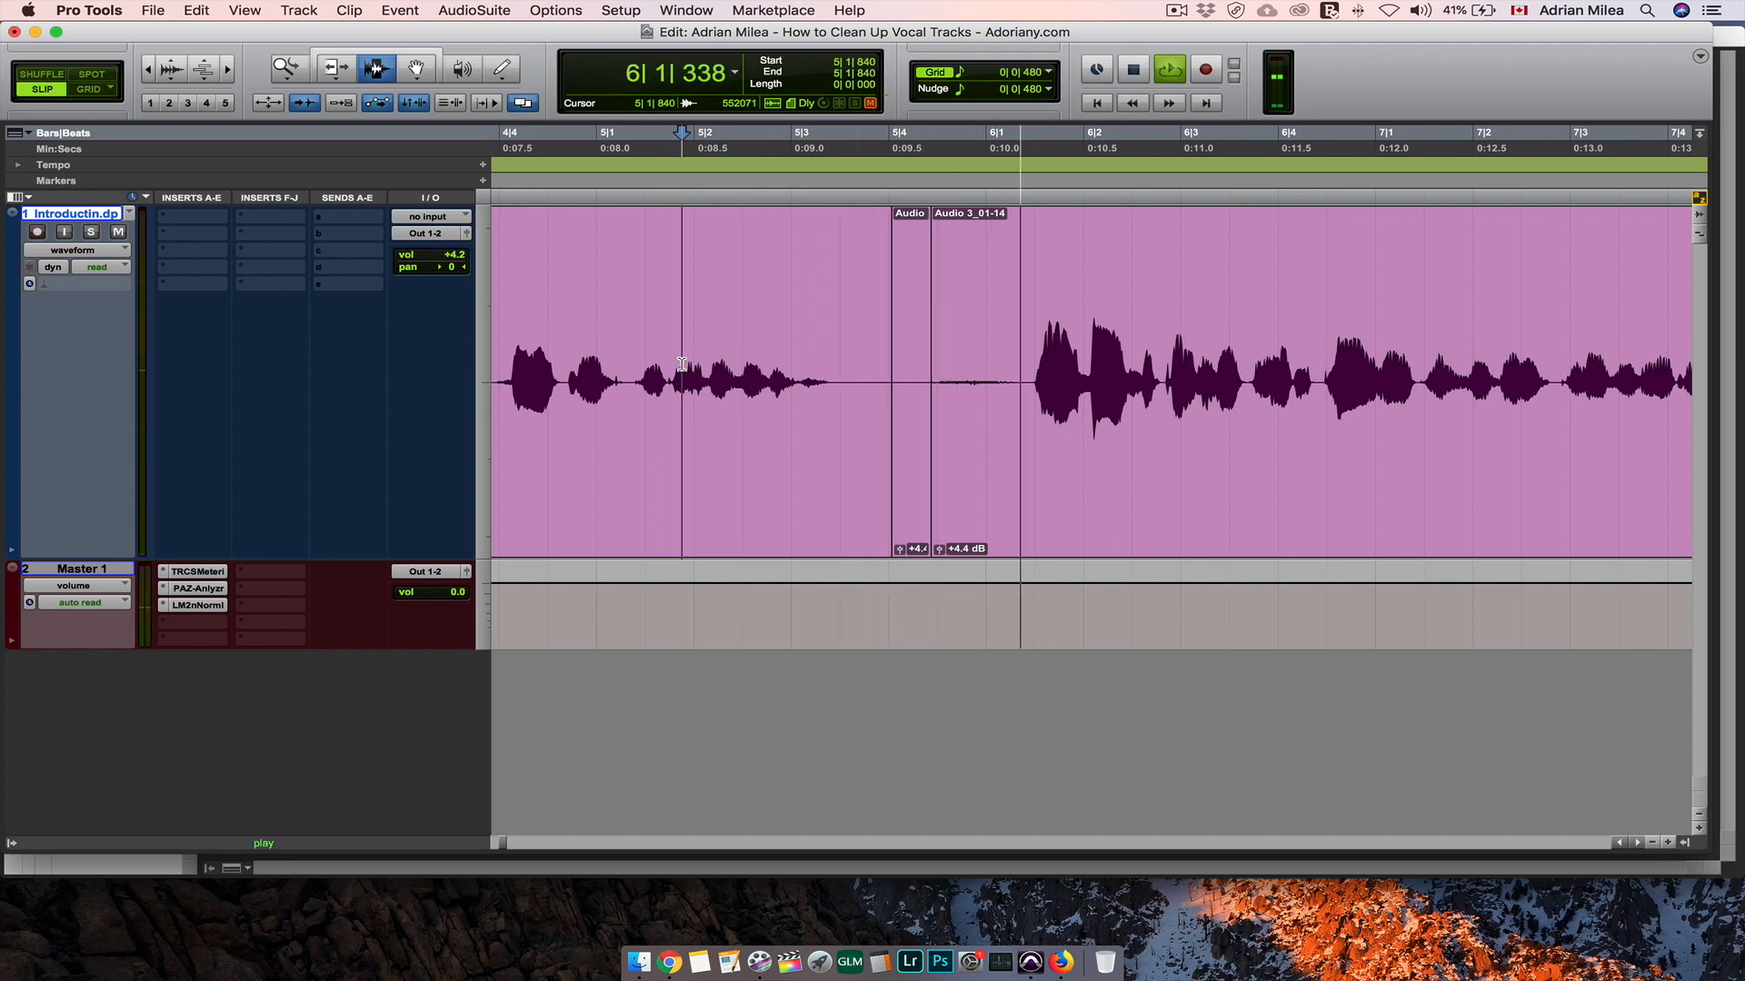
{"action": "key", "text": "space"}
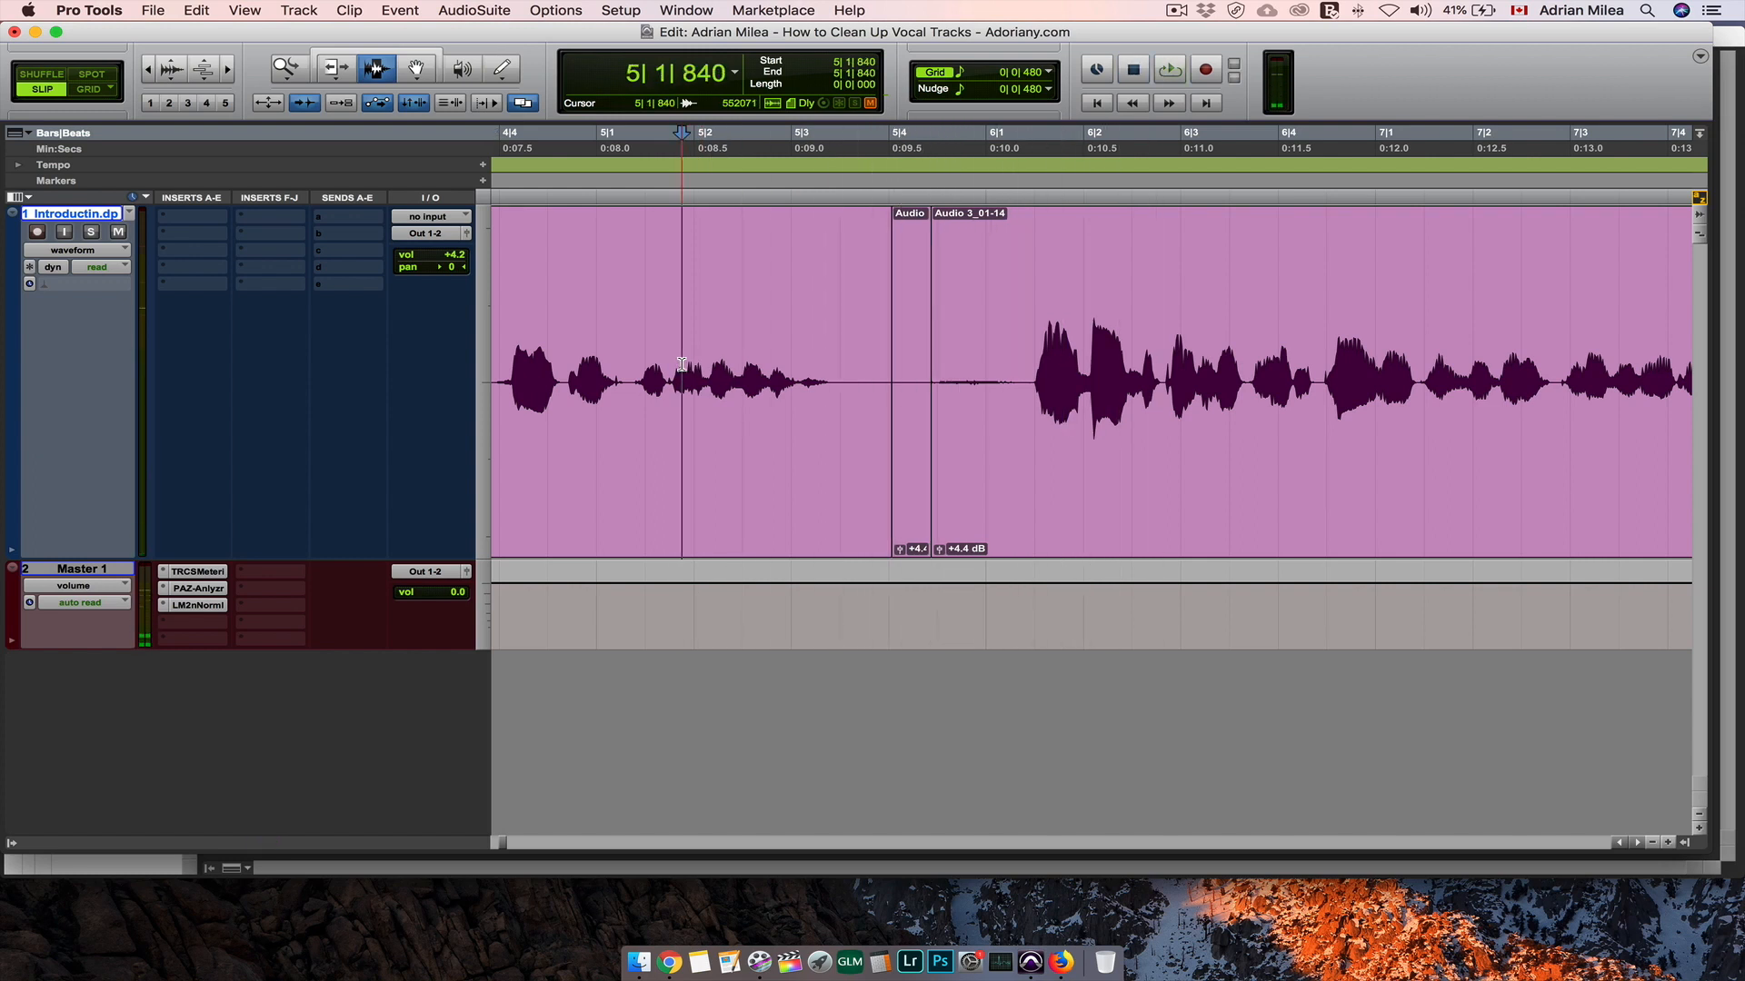
{"action": "left_click", "coordinate": [836, 369]}
{"action": "key", "text": "space"}
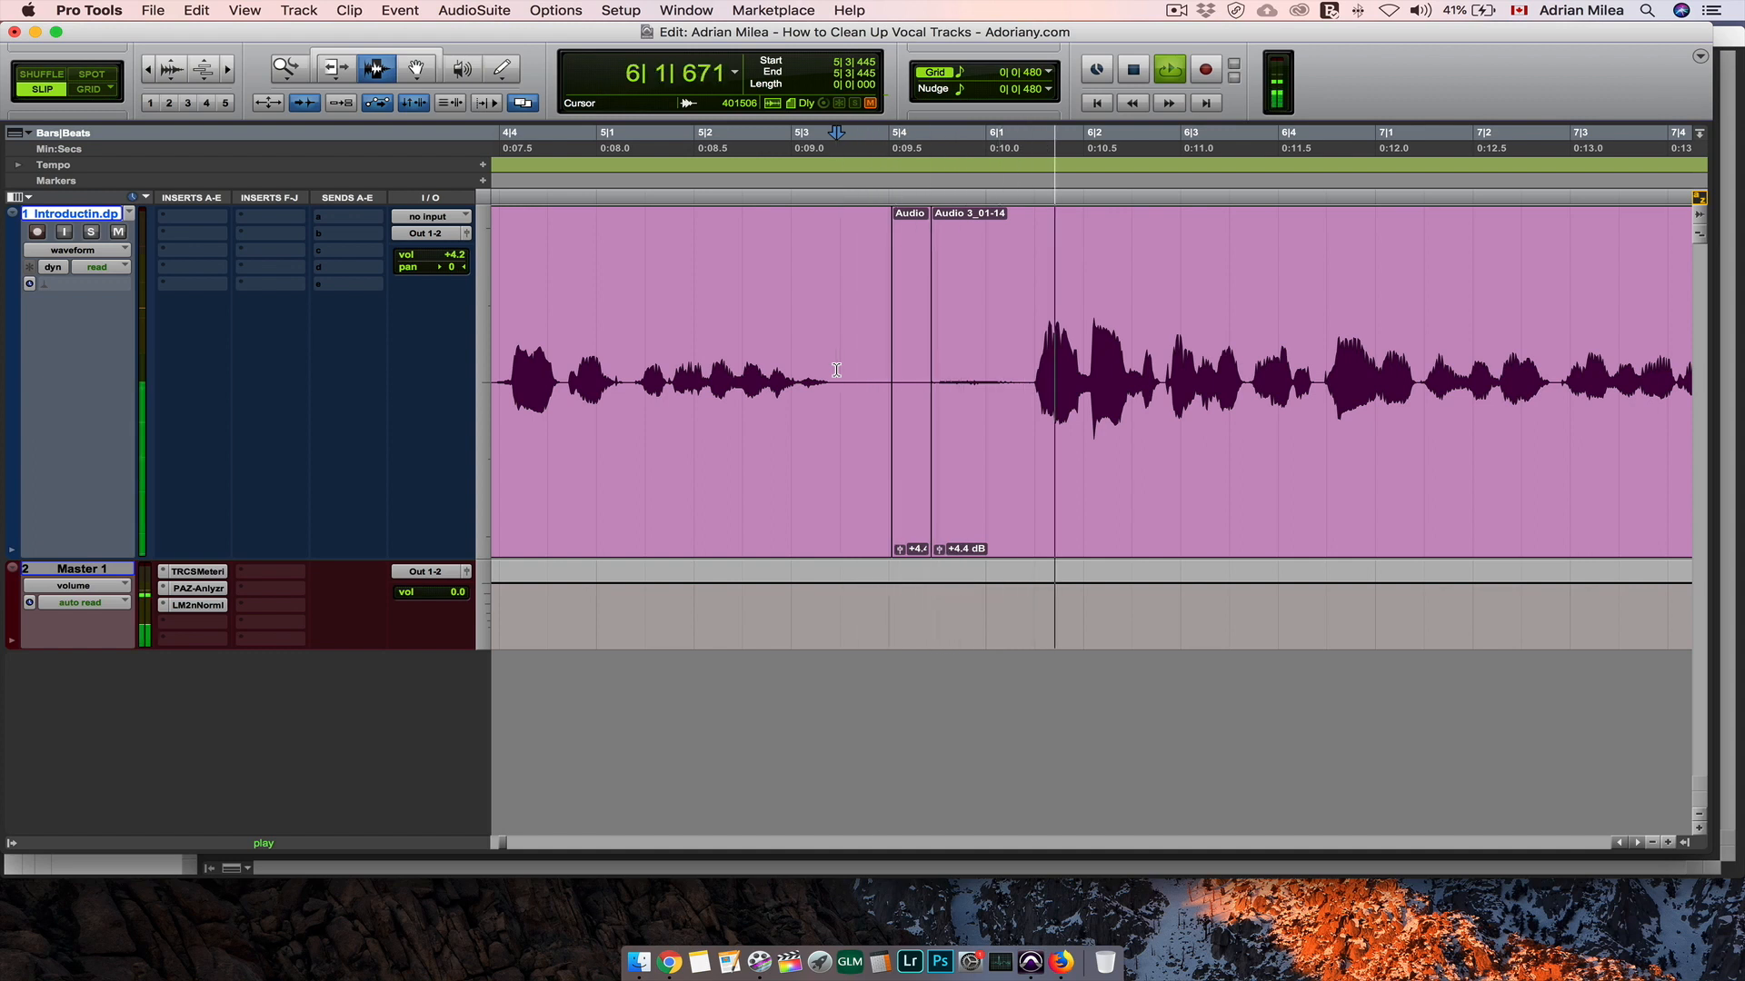
{"action": "key", "text": "space"}
{"action": "left_click", "coordinate": [746, 375]}
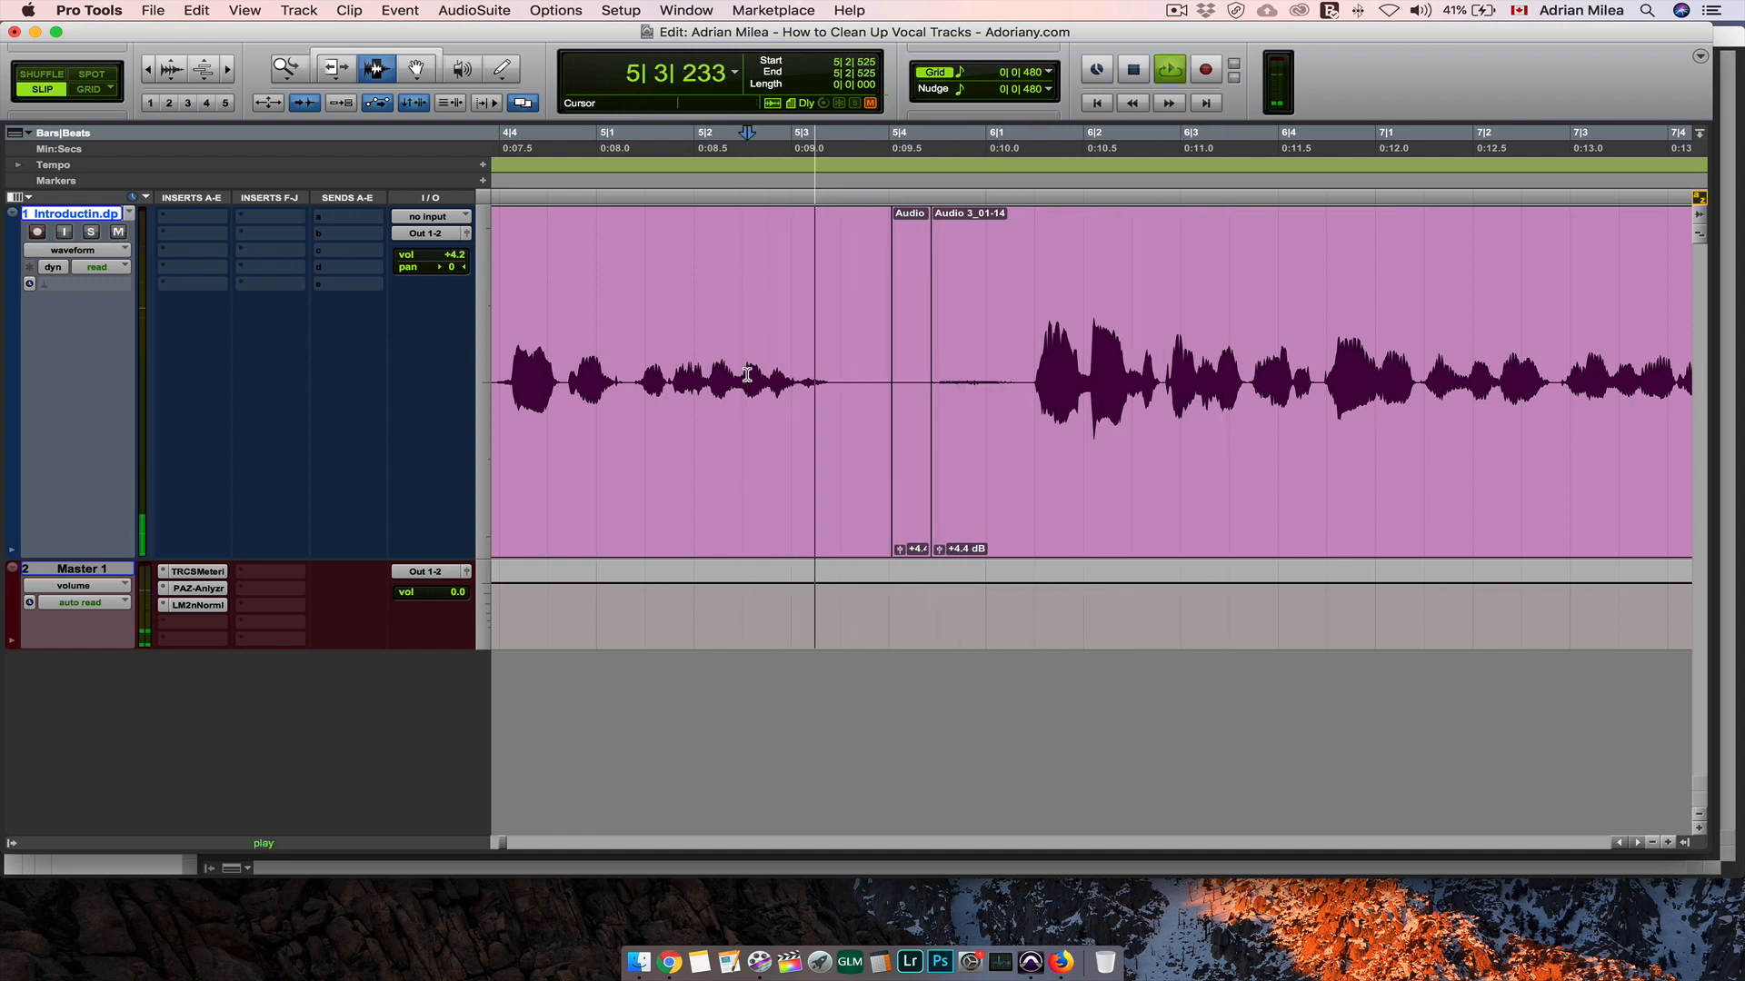
{"action": "key", "text": "space"}
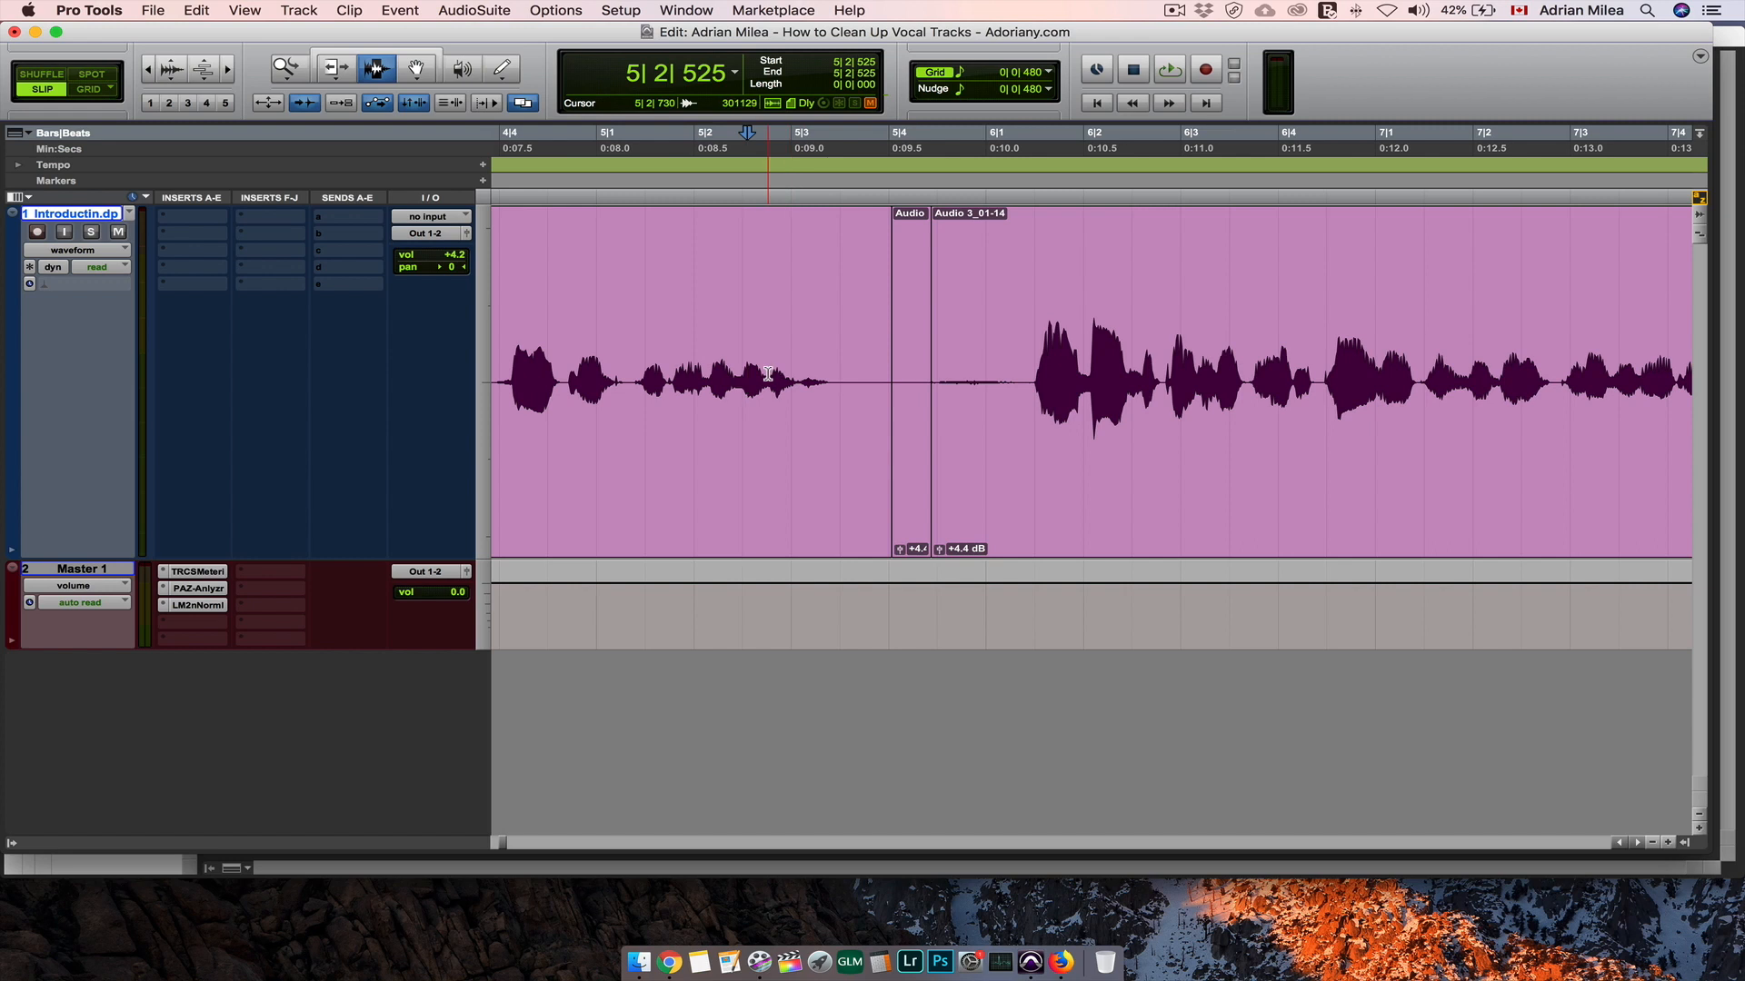
Step: Play the vocal on from 5|2|064 and audition the faint noise in the pause around 8|1|911
{"action": "left_click", "coordinate": [700, 370]}
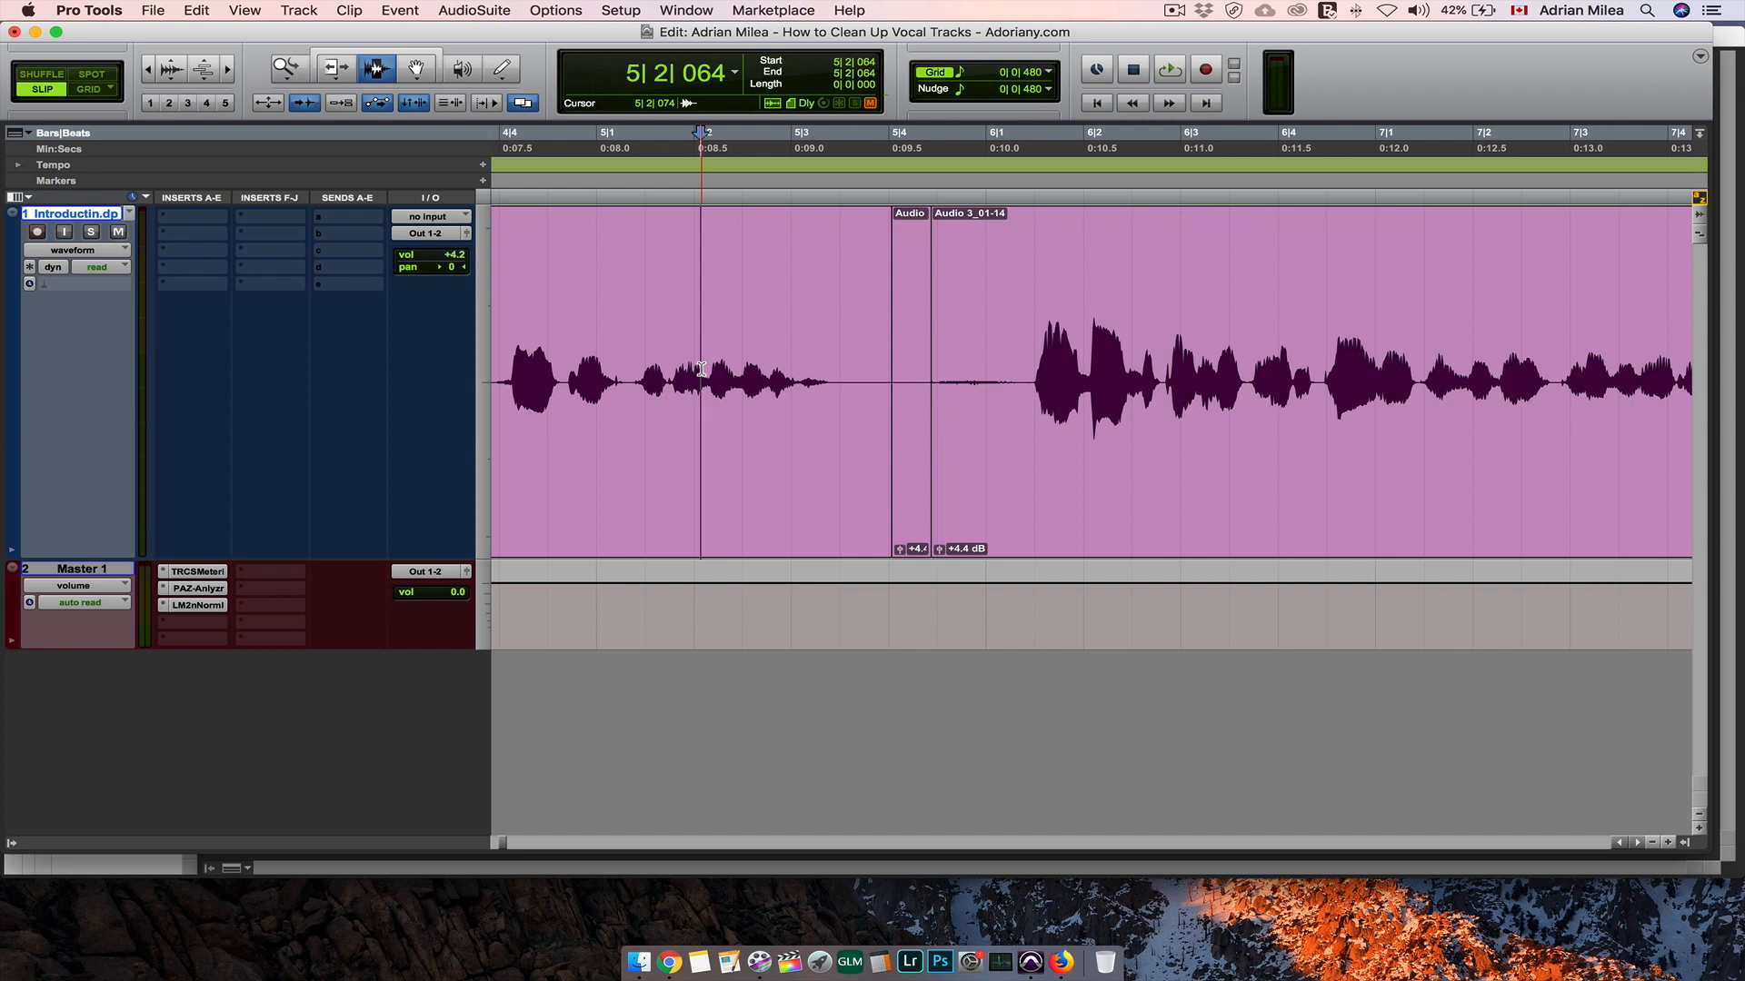
{"action": "key", "text": "space"}
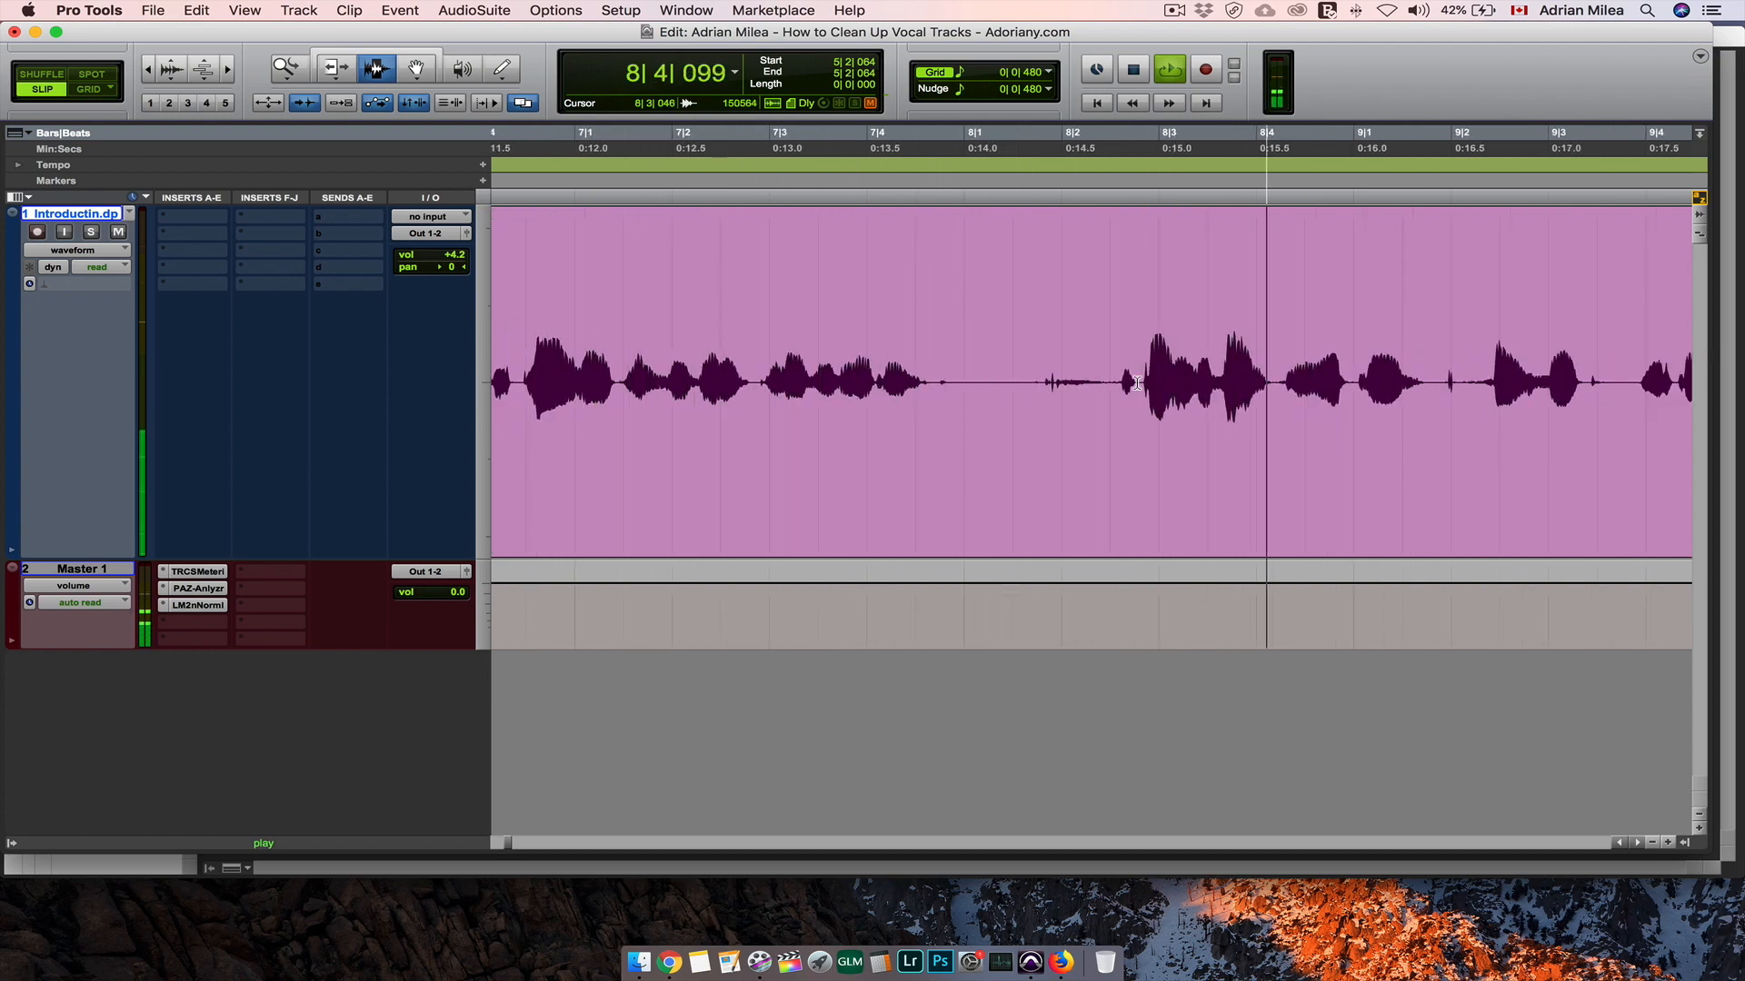
{"action": "left_click", "coordinate": [1029, 380]}
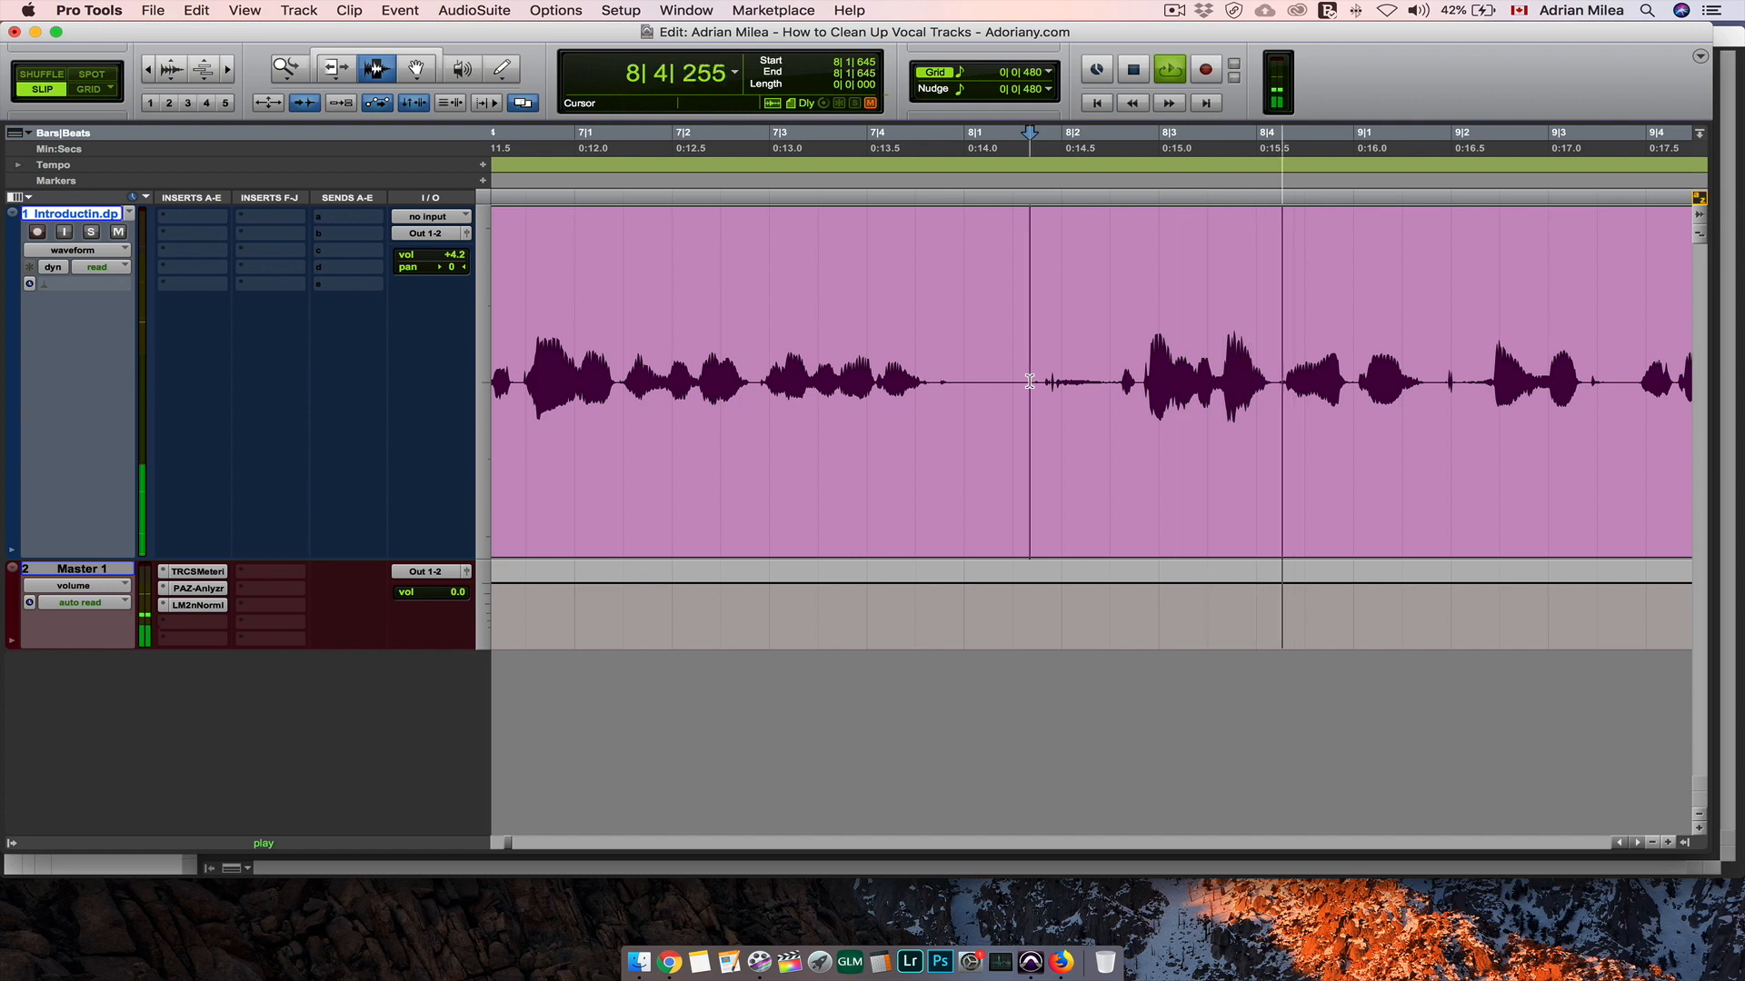
{"action": "key", "text": "space"}
{"action": "left_click", "coordinate": [1056, 381]}
{"action": "key", "text": "space"}
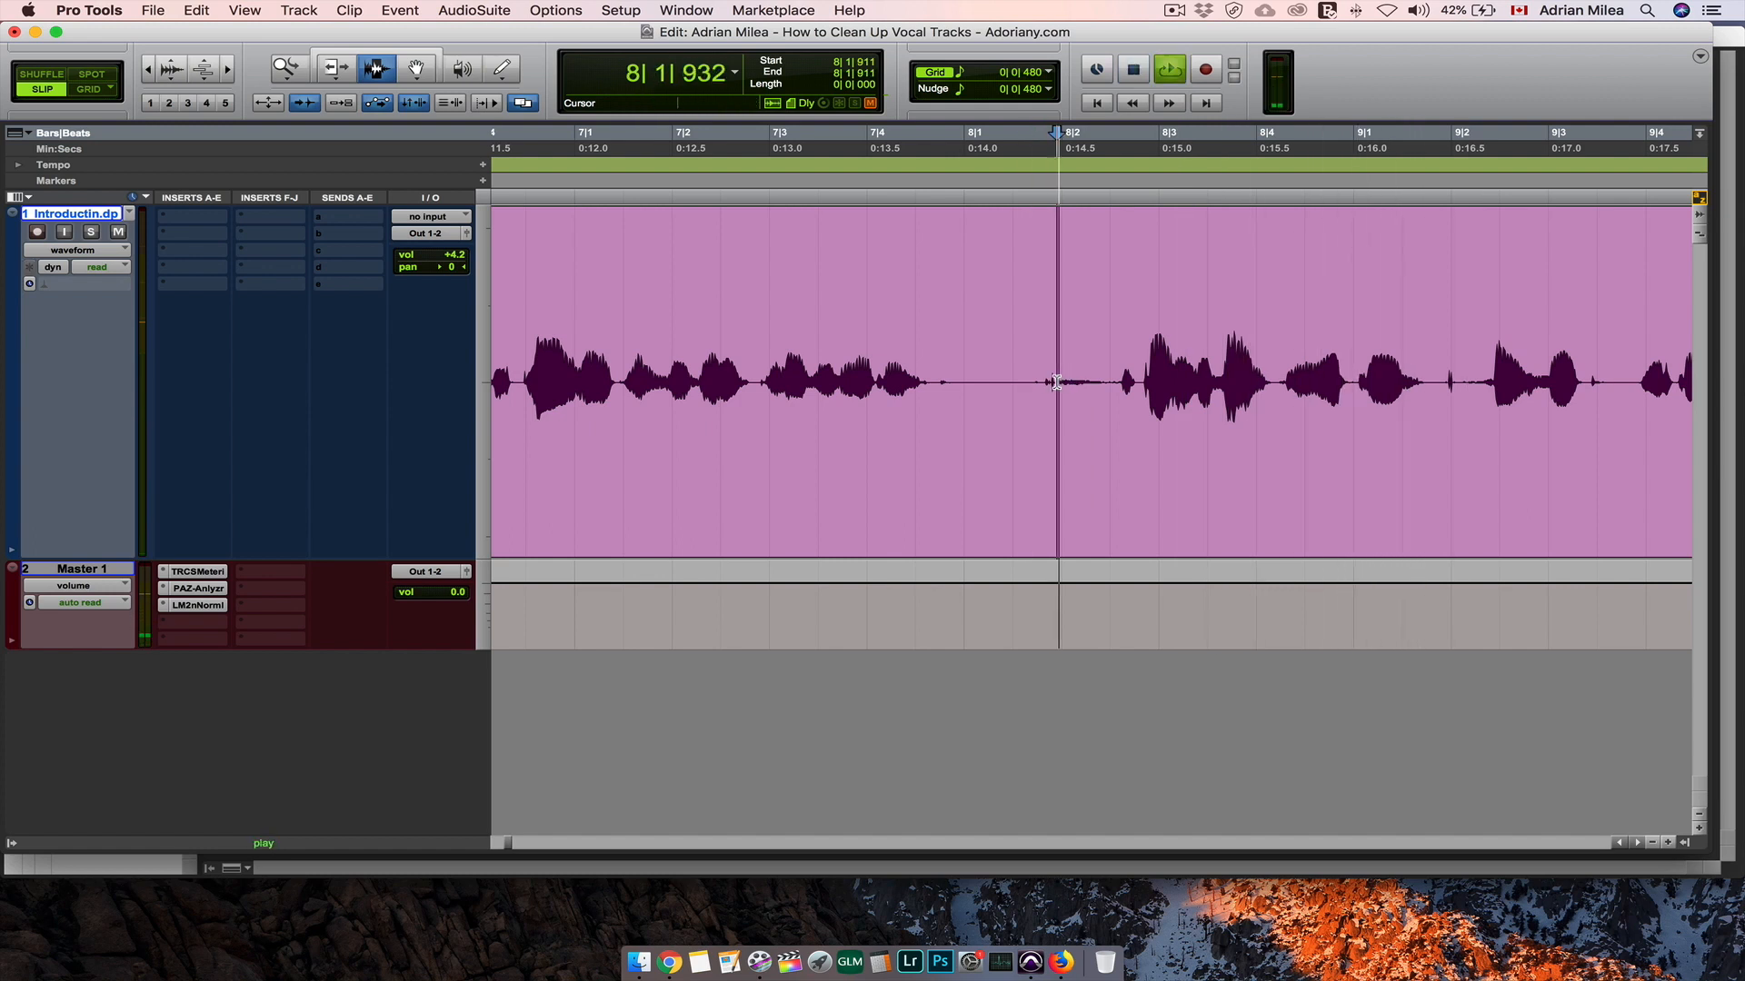
{"action": "key", "text": "space"}
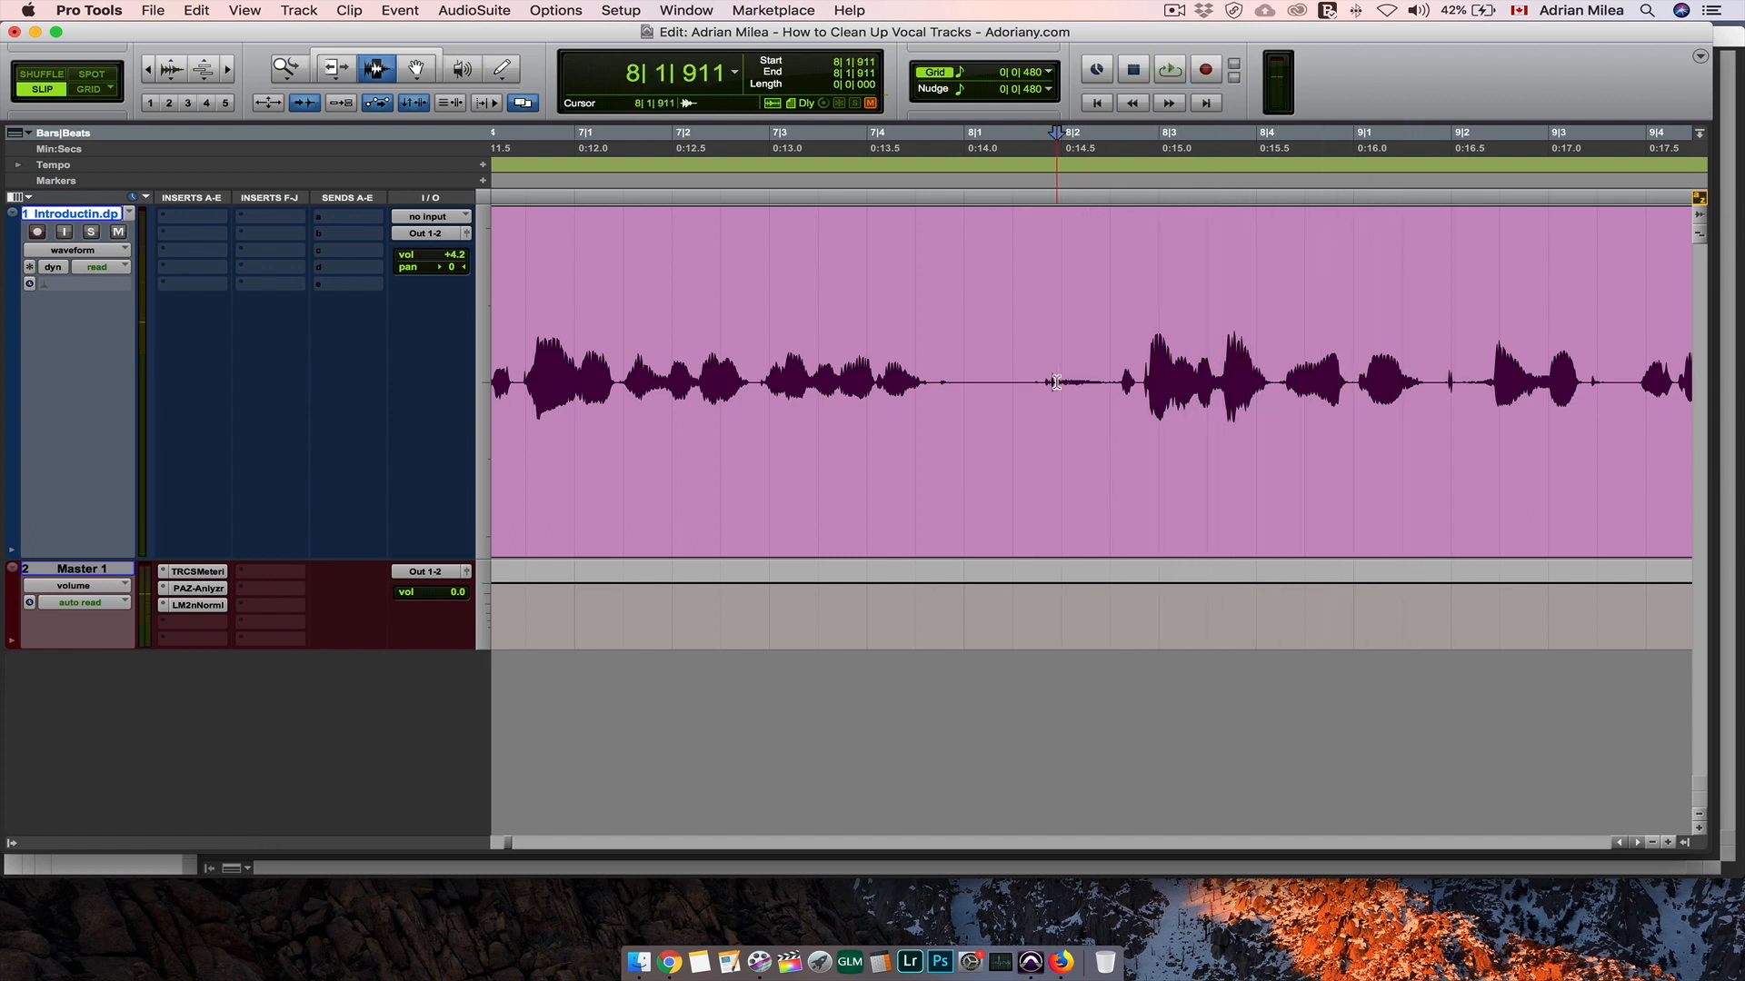
Step: Cover the mouth noise from 8|1|773 to 8|1|886 with the copied room tone and move the patch to start at 8|1|497
{"action": "key", "text": "super+bracketright"}
{"action": "left_click", "coordinate": [1087, 382]}
{"action": "left_click_drag", "start_coordinate": [1087, 382], "coordinate": [1064, 388]}
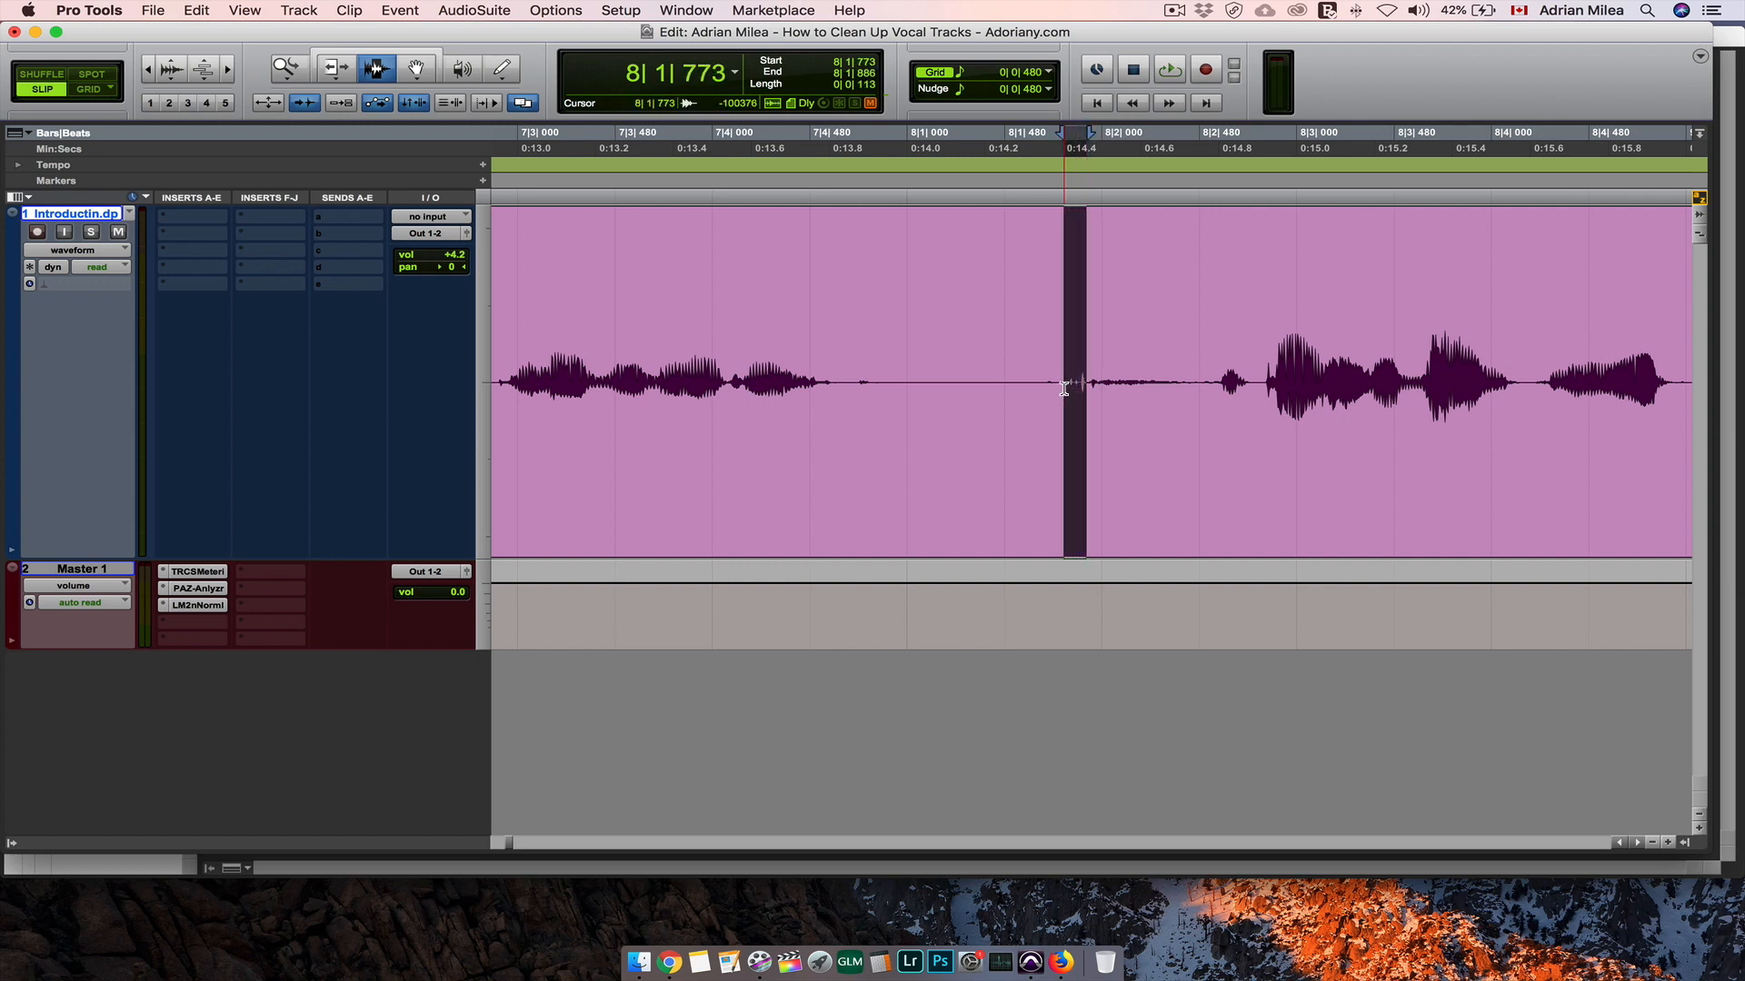
{"action": "key", "text": "super+v"}
{"action": "key", "text": "F8"}
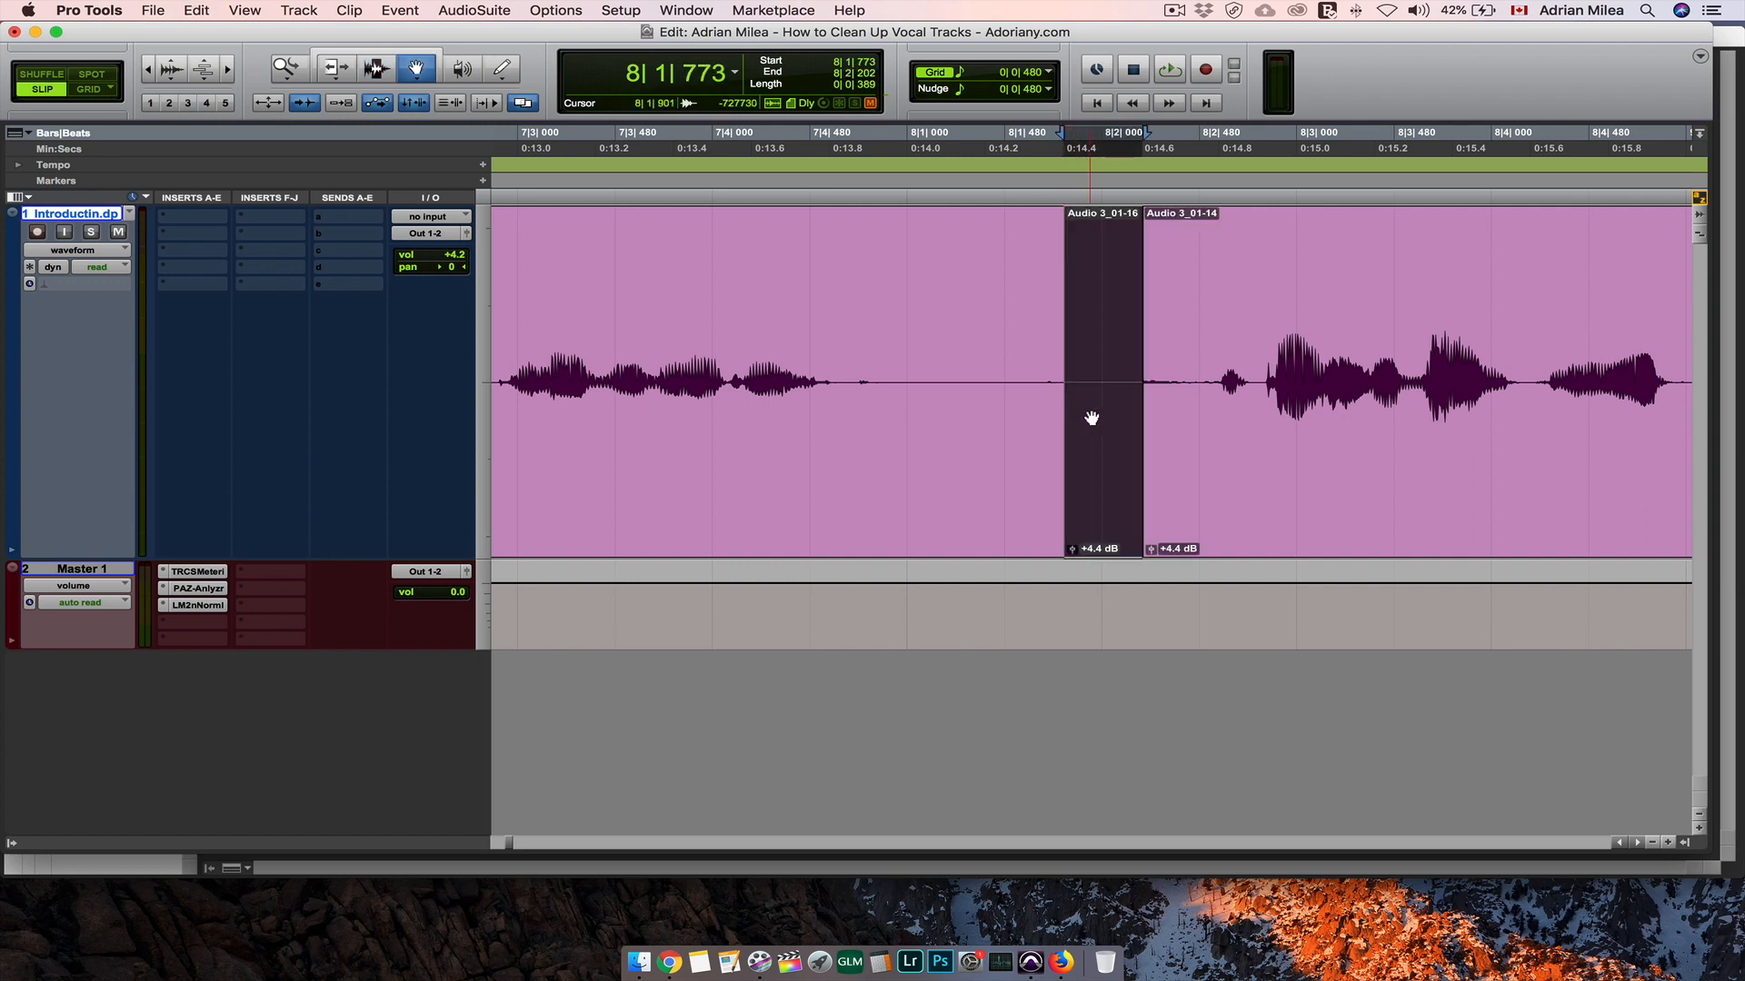
{"action": "left_click_drag", "start_coordinate": [1092, 418], "coordinate": [1036, 421]}
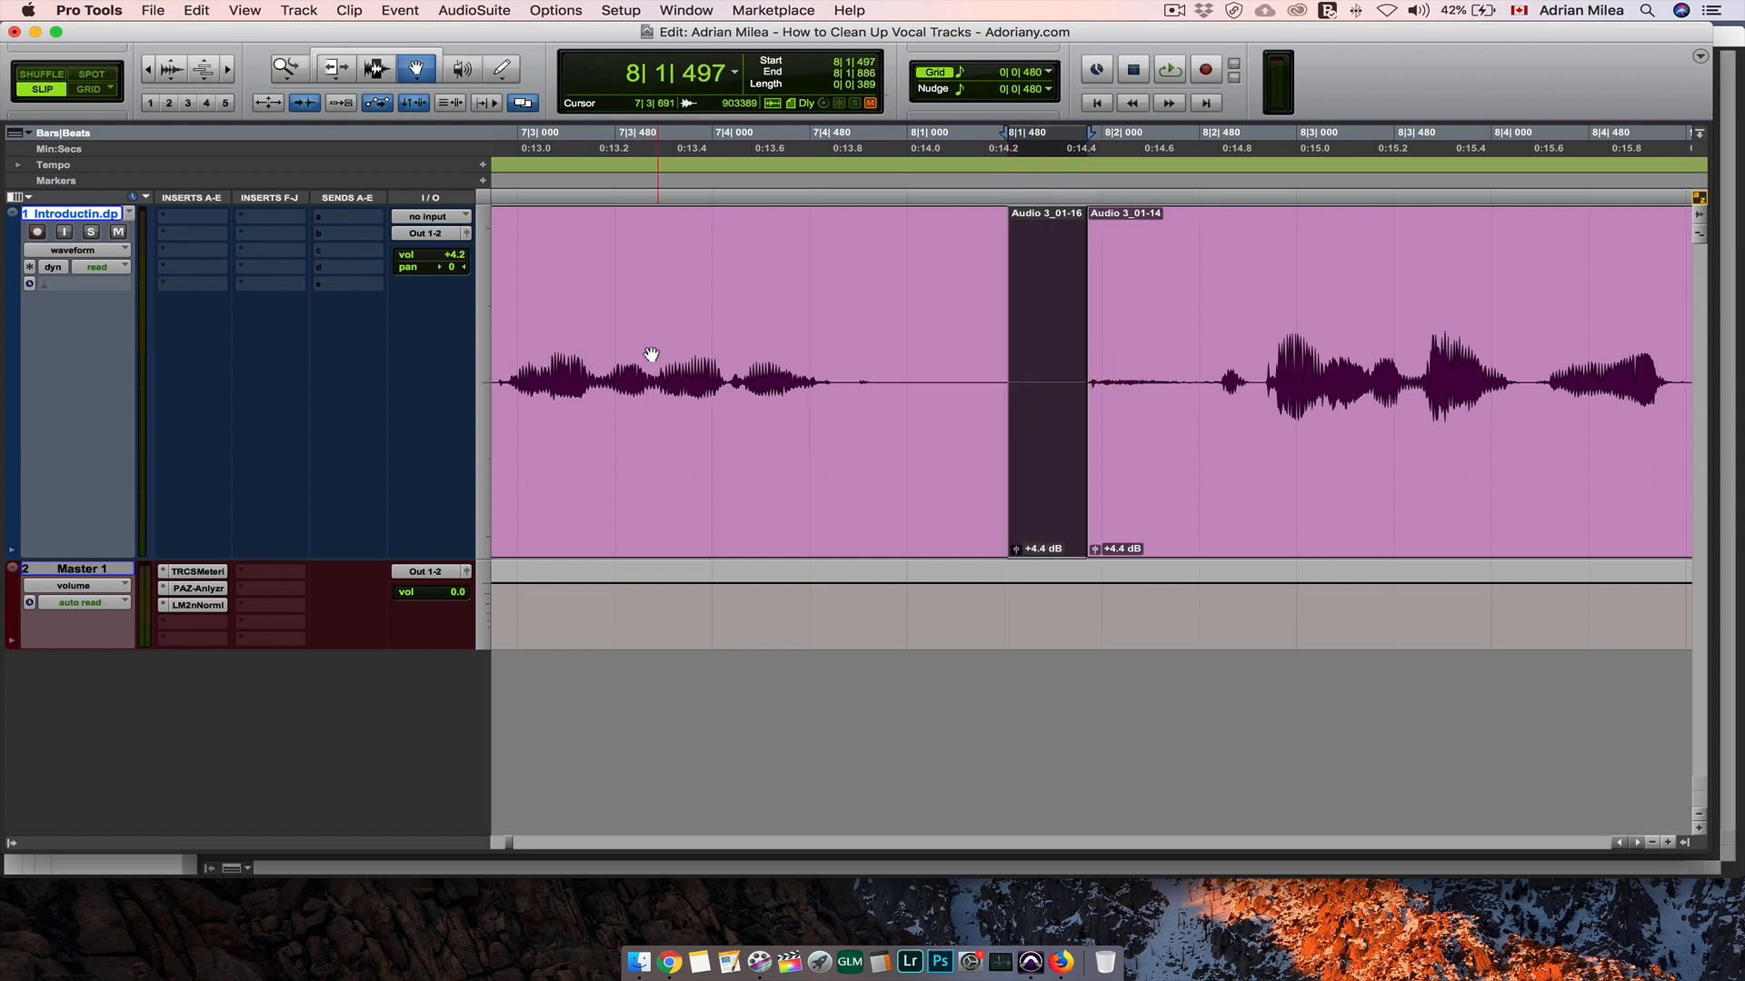
Step: Play back the patched pause from 7|3|614 and again from 7|3|338 to check the edit
{"action": "left_click", "coordinate": [651, 324]}
{"action": "key", "text": "F7"}
{"action": "left_click", "coordinate": [645, 325]}
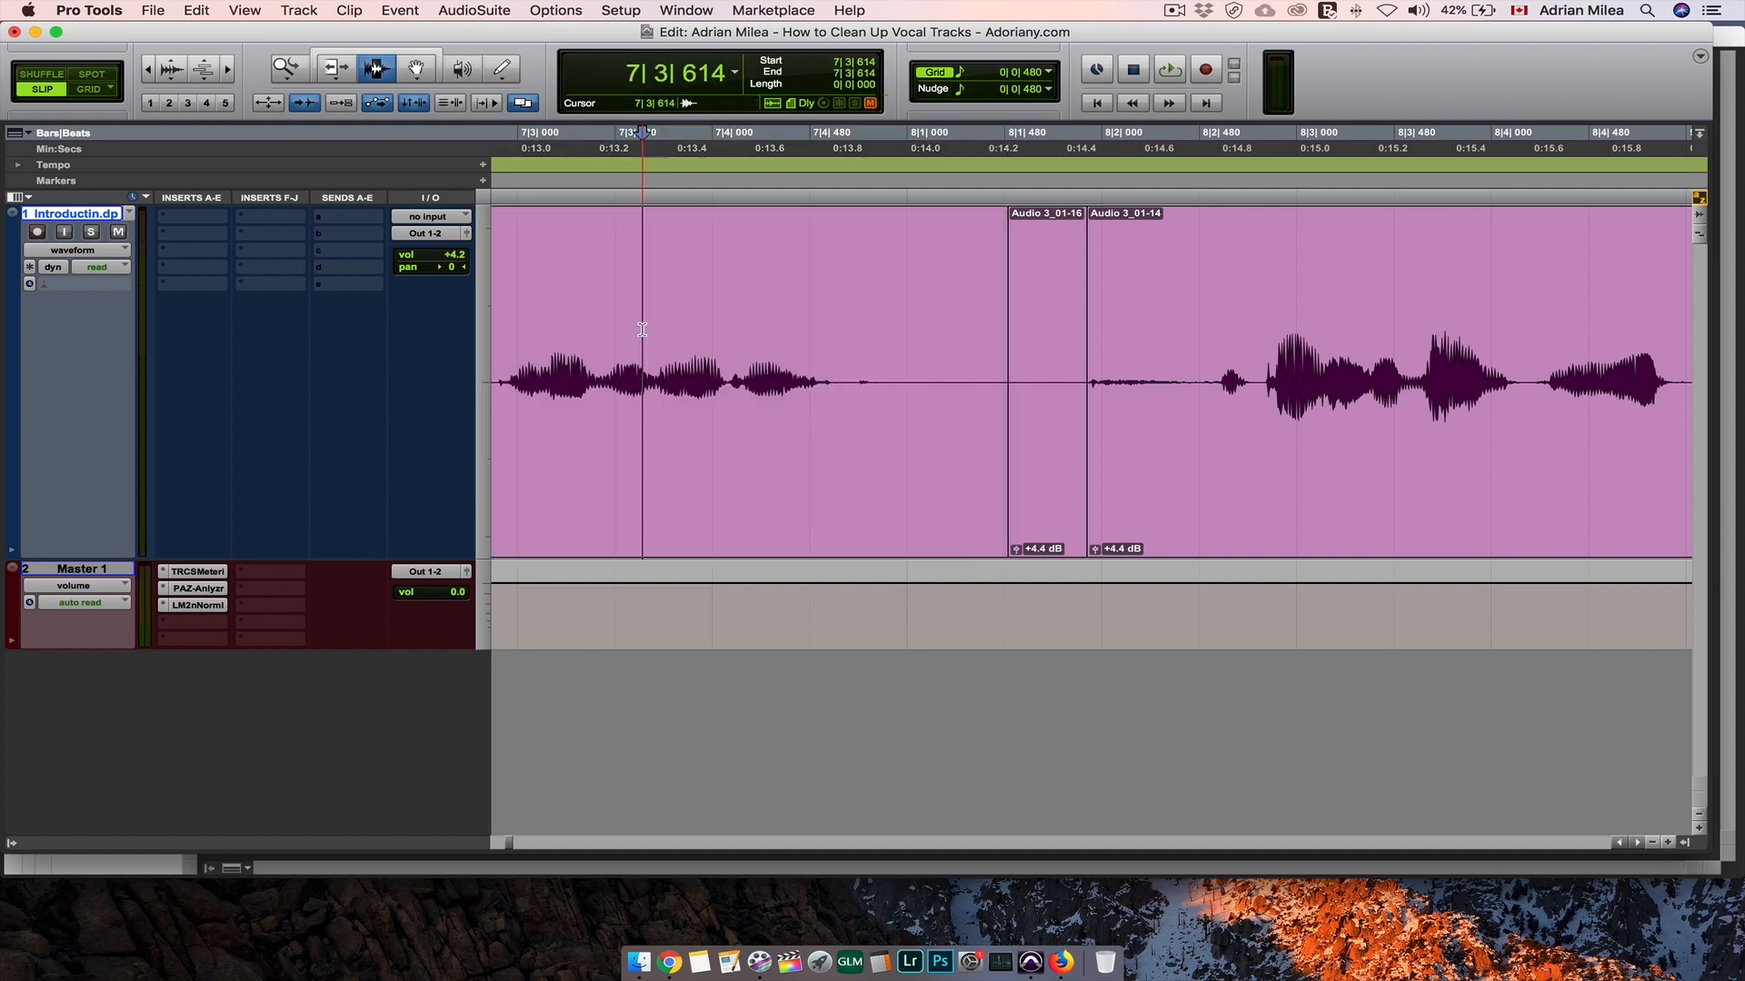
{"action": "key", "text": "space"}
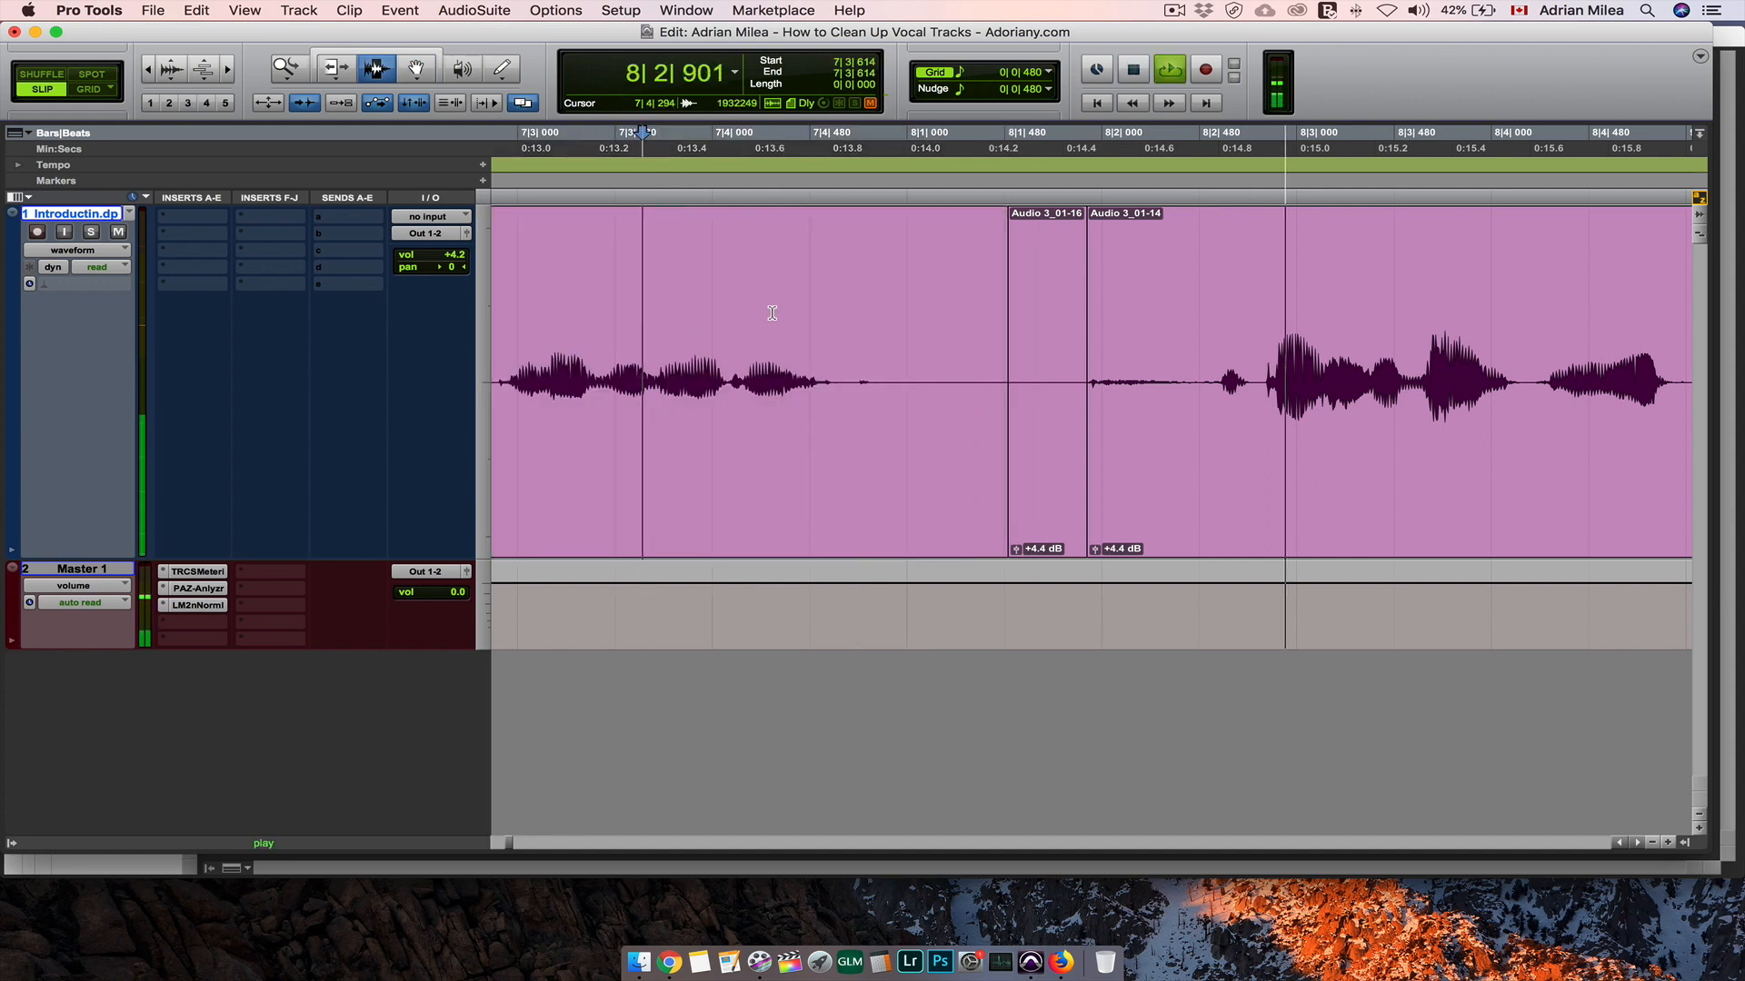
{"action": "key", "text": "space"}
{"action": "left_click", "coordinate": [587, 340]}
{"action": "key", "text": "space"}
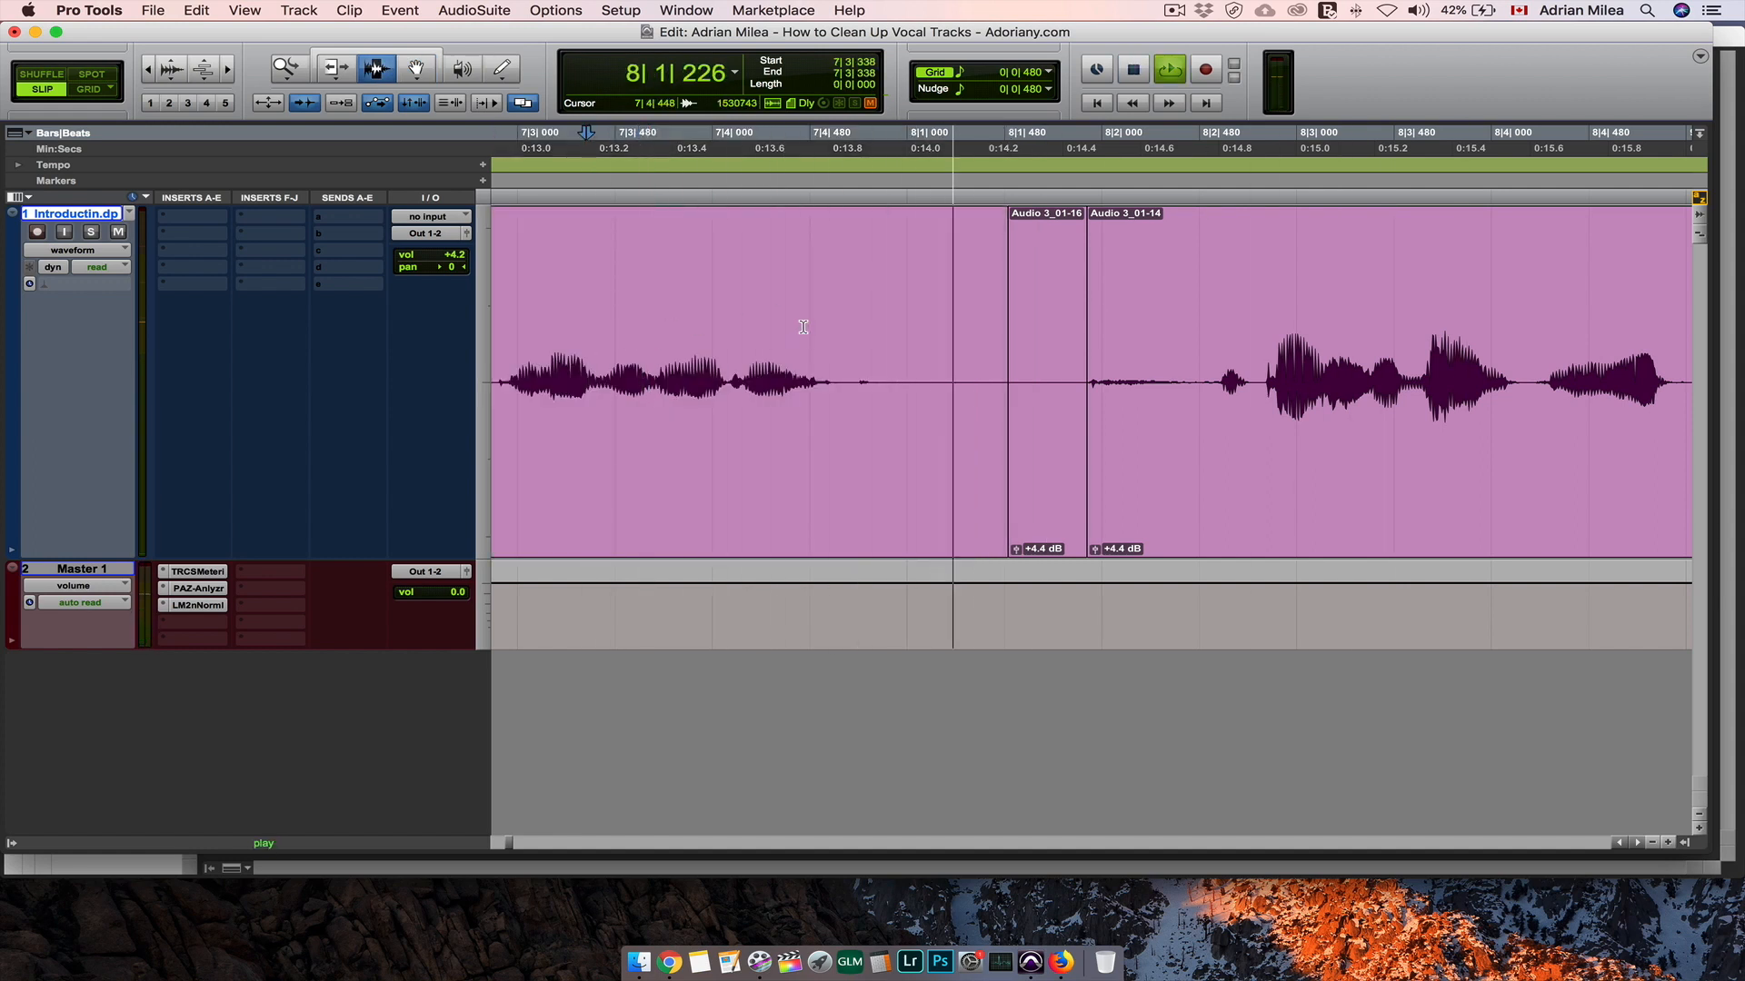
{"action": "key", "text": "space"}
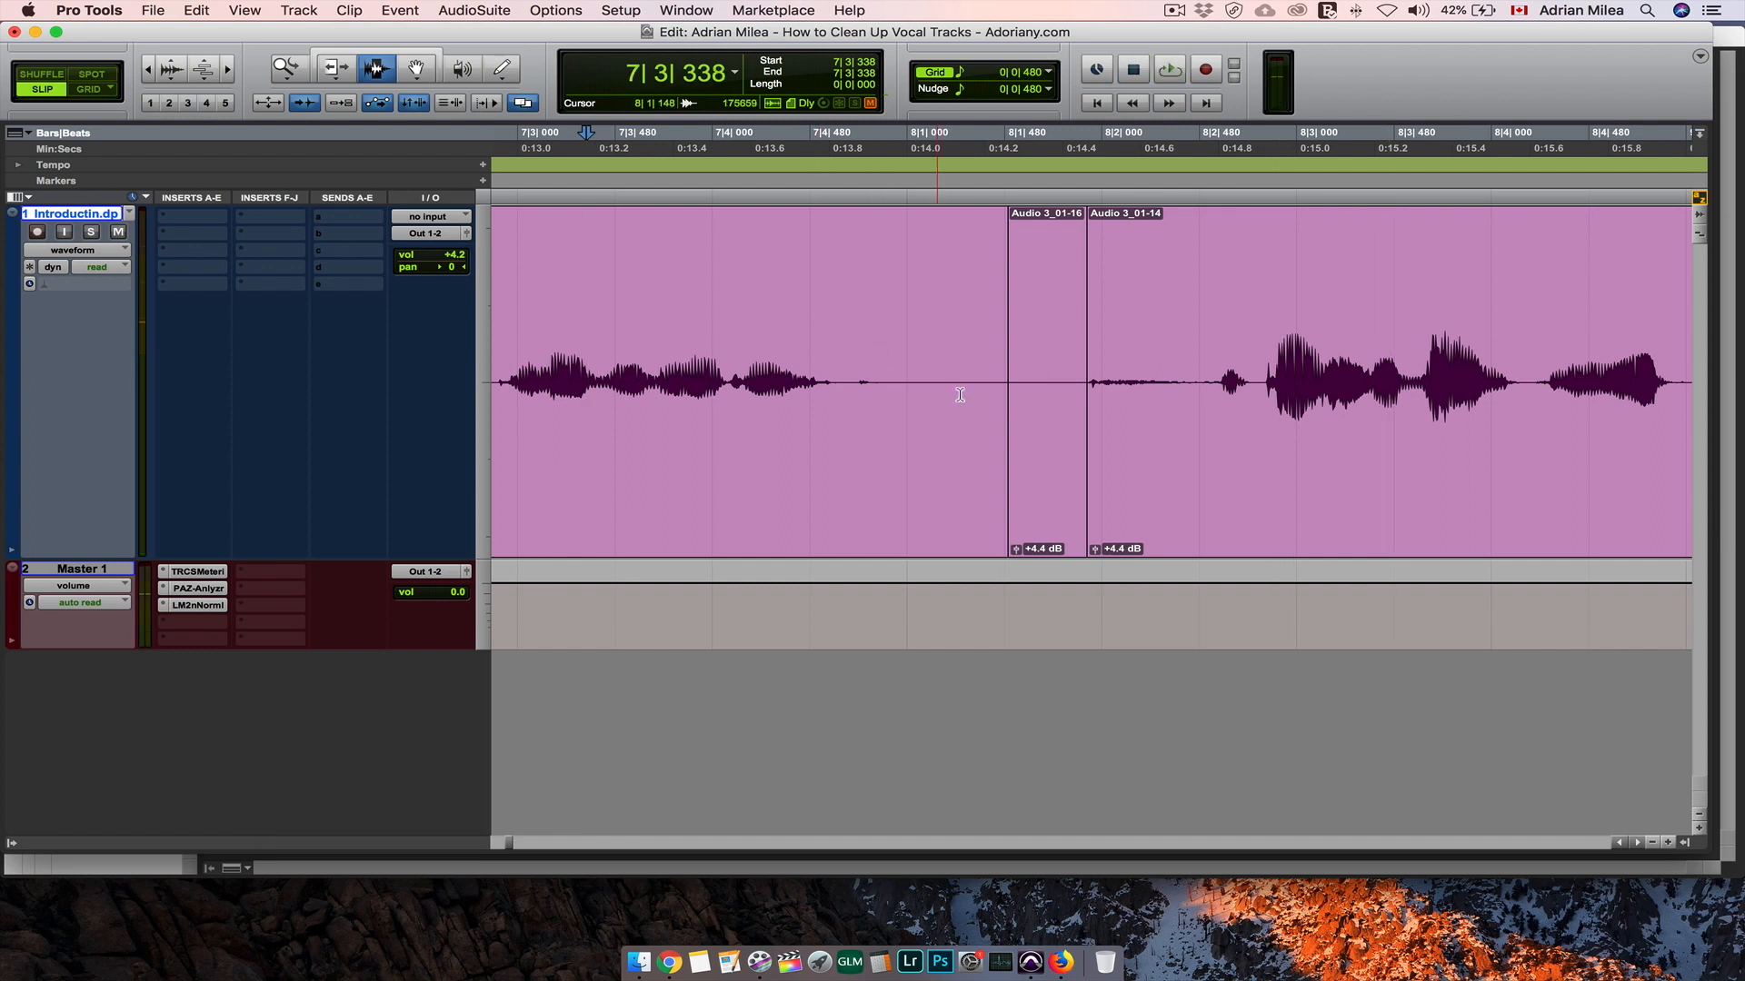
Step: Crossfade the start of the room tone patch from 8|1|445 to 8|1|553 with the Standard, Equal Gain shape
{"action": "scroll", "coordinate": [1006, 391], "scroll_direction": "right", "scroll_amount": 3}
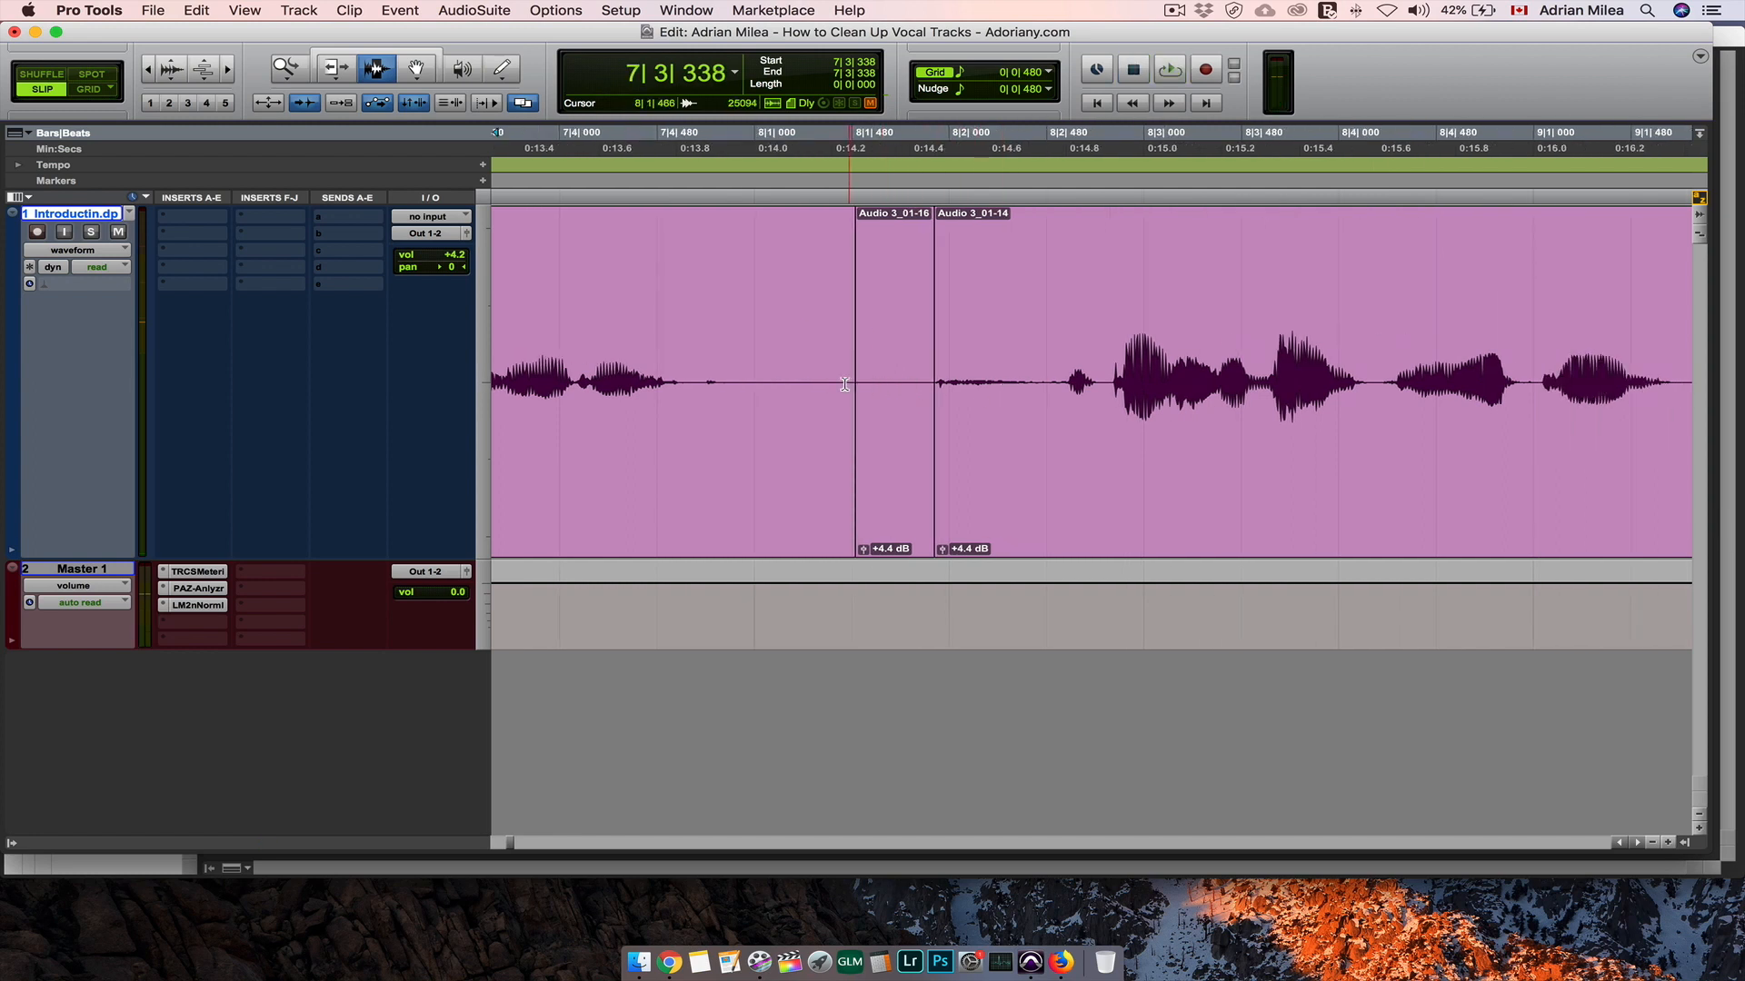
{"action": "left_click_drag", "start_coordinate": [845, 383], "coordinate": [866, 383]}
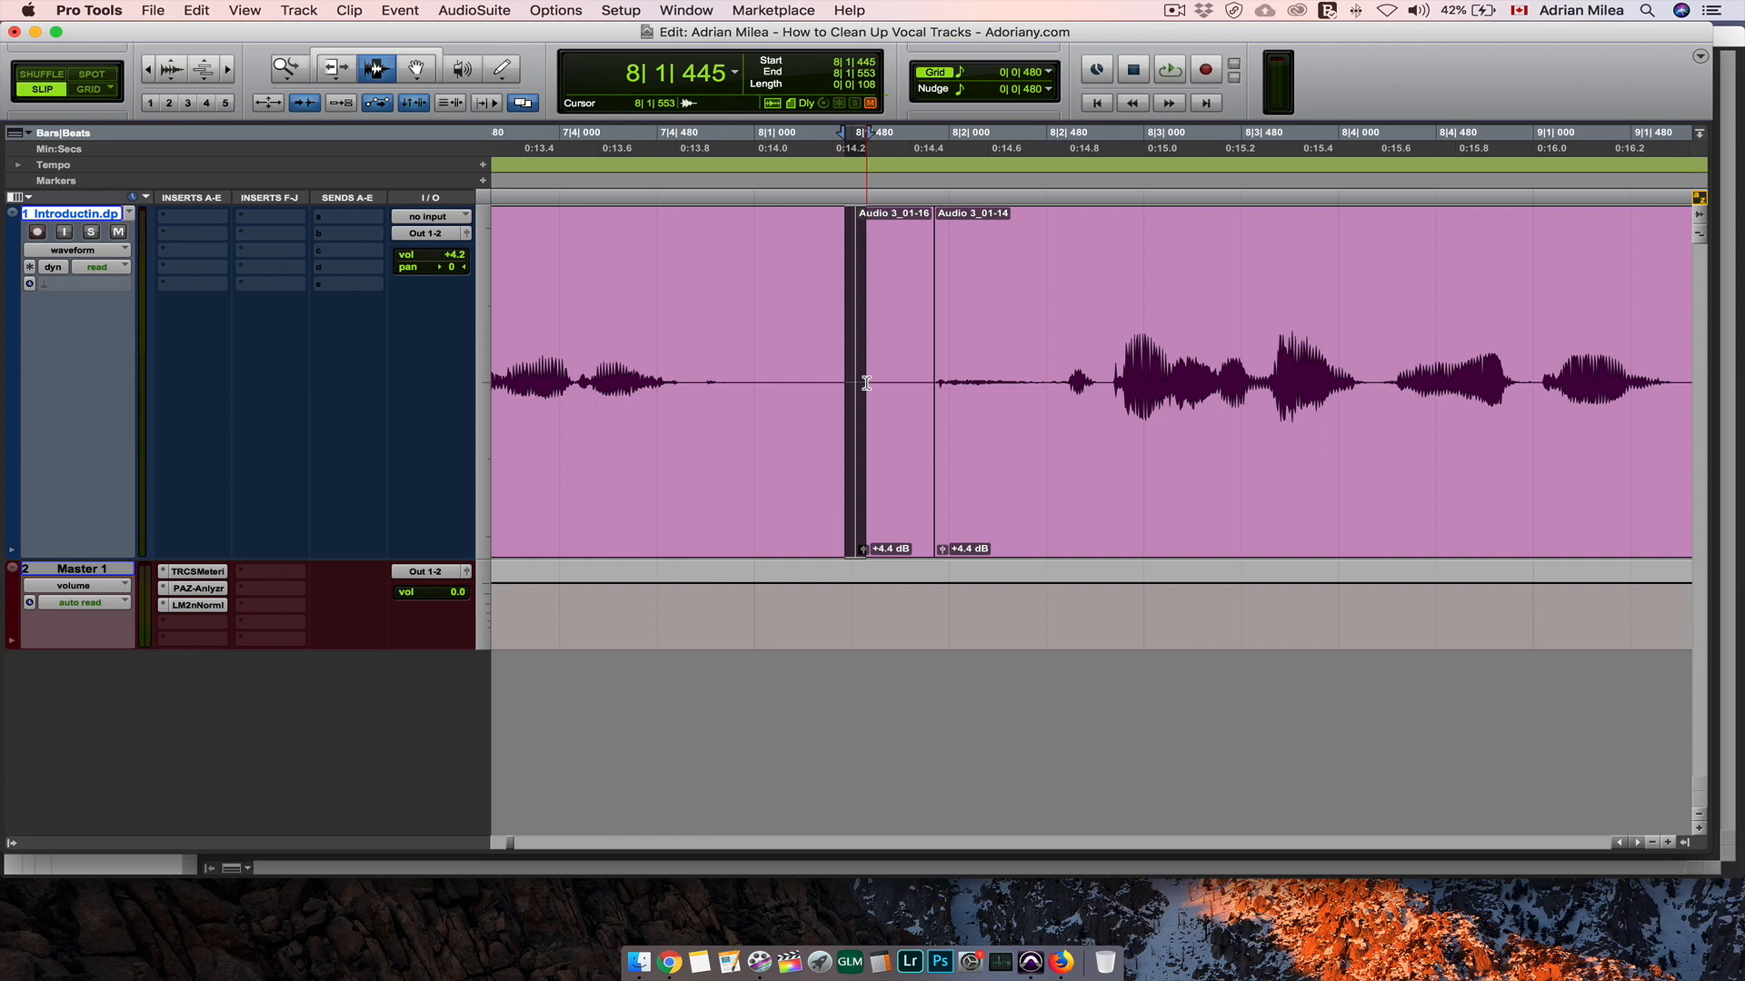
{"action": "key", "text": "super+f"}
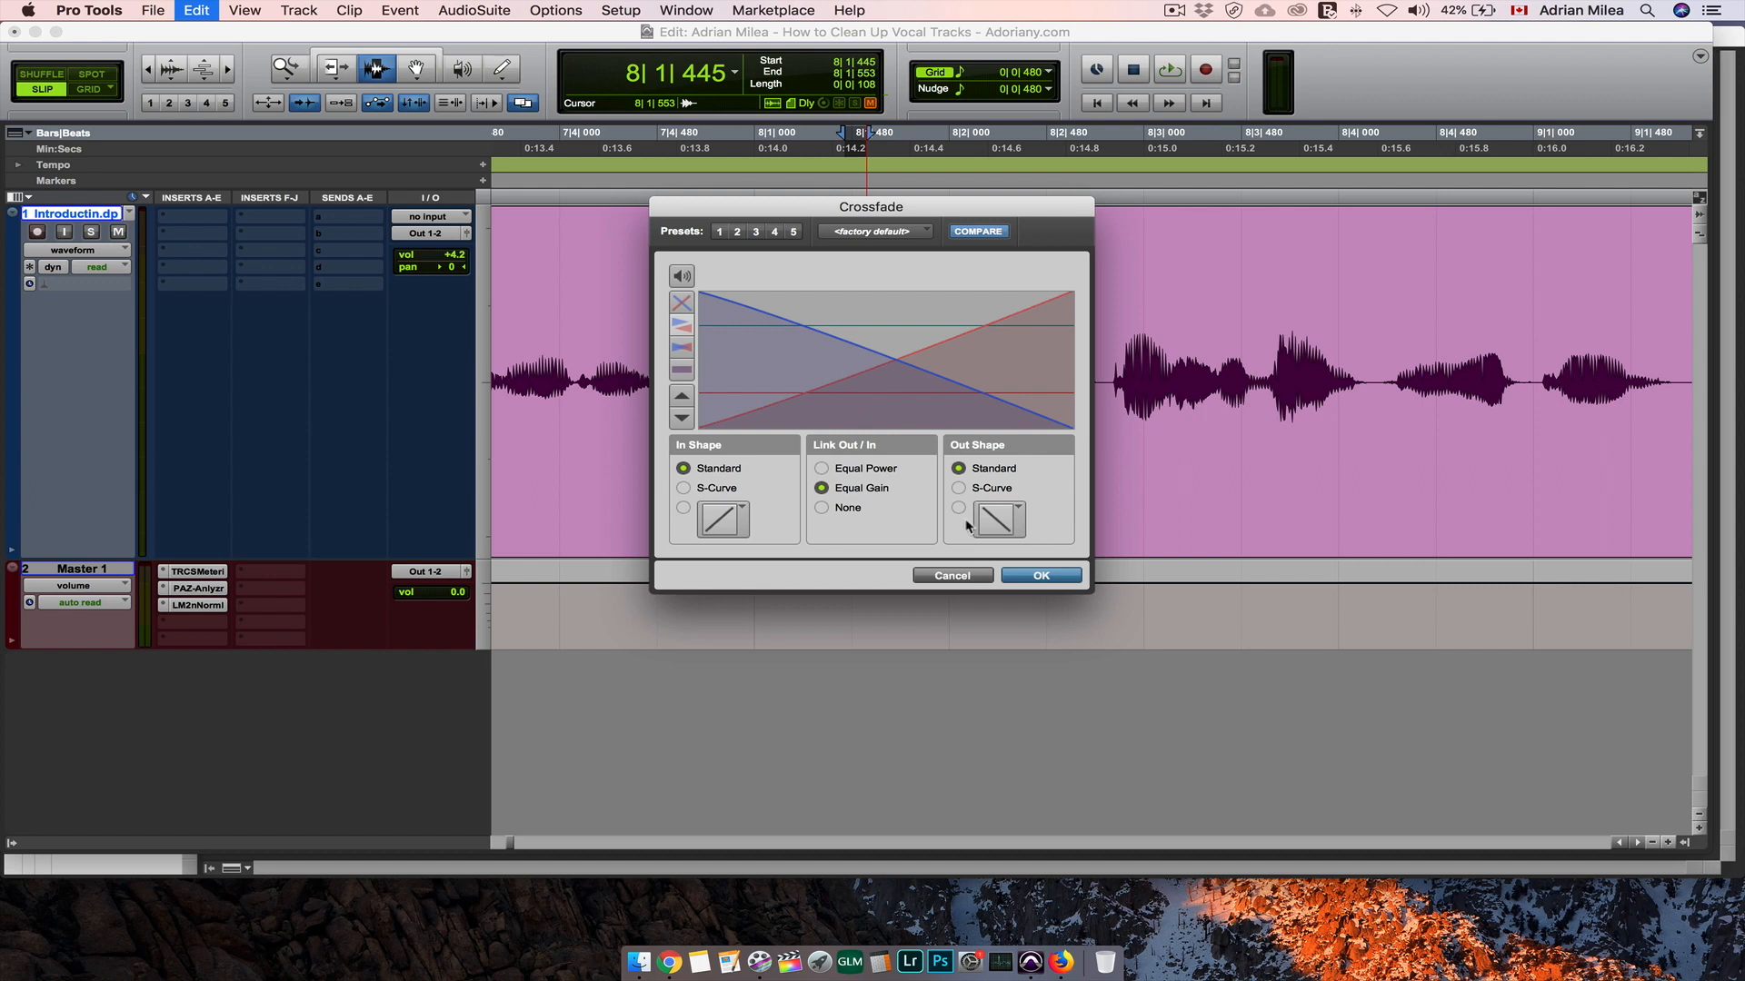
{"action": "left_click", "coordinate": [1032, 578]}
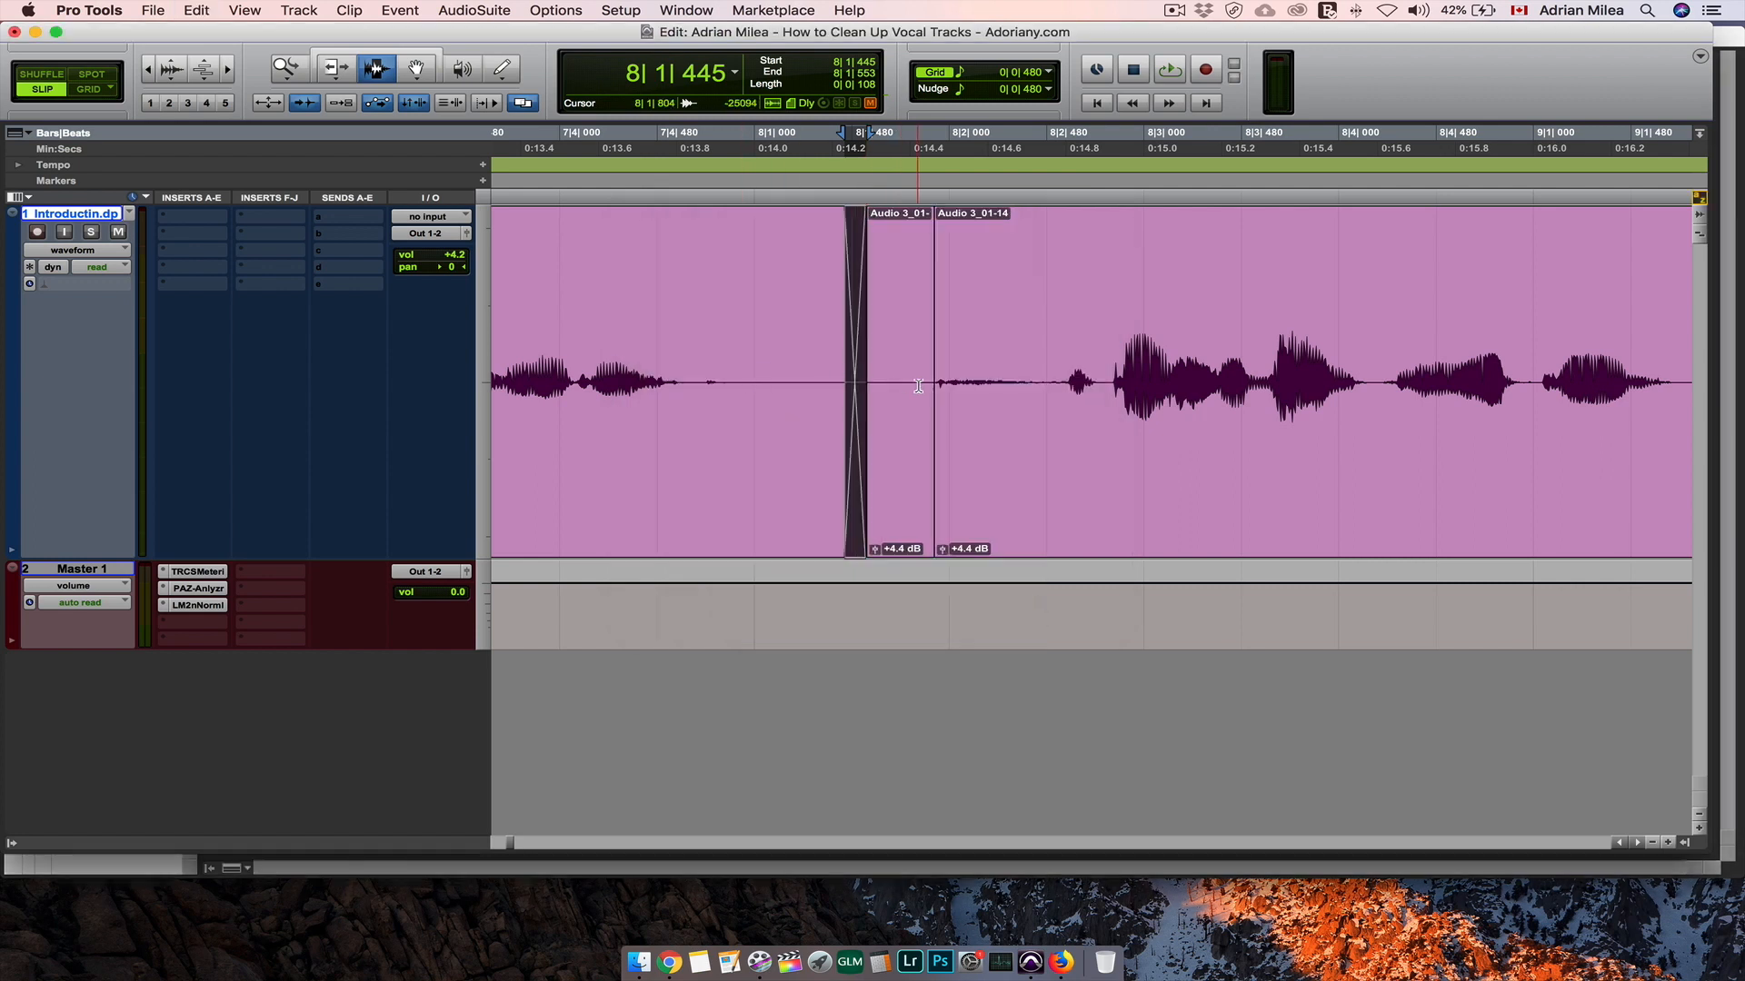
Step: Crossfade the end of the room tone patch from 8|1|840 to 8|1|901 with the Standard, Equal Gain shape
{"action": "left_click", "coordinate": [919, 385]}
{"action": "left_click_drag", "start_coordinate": [924, 386], "coordinate": [936, 389]}
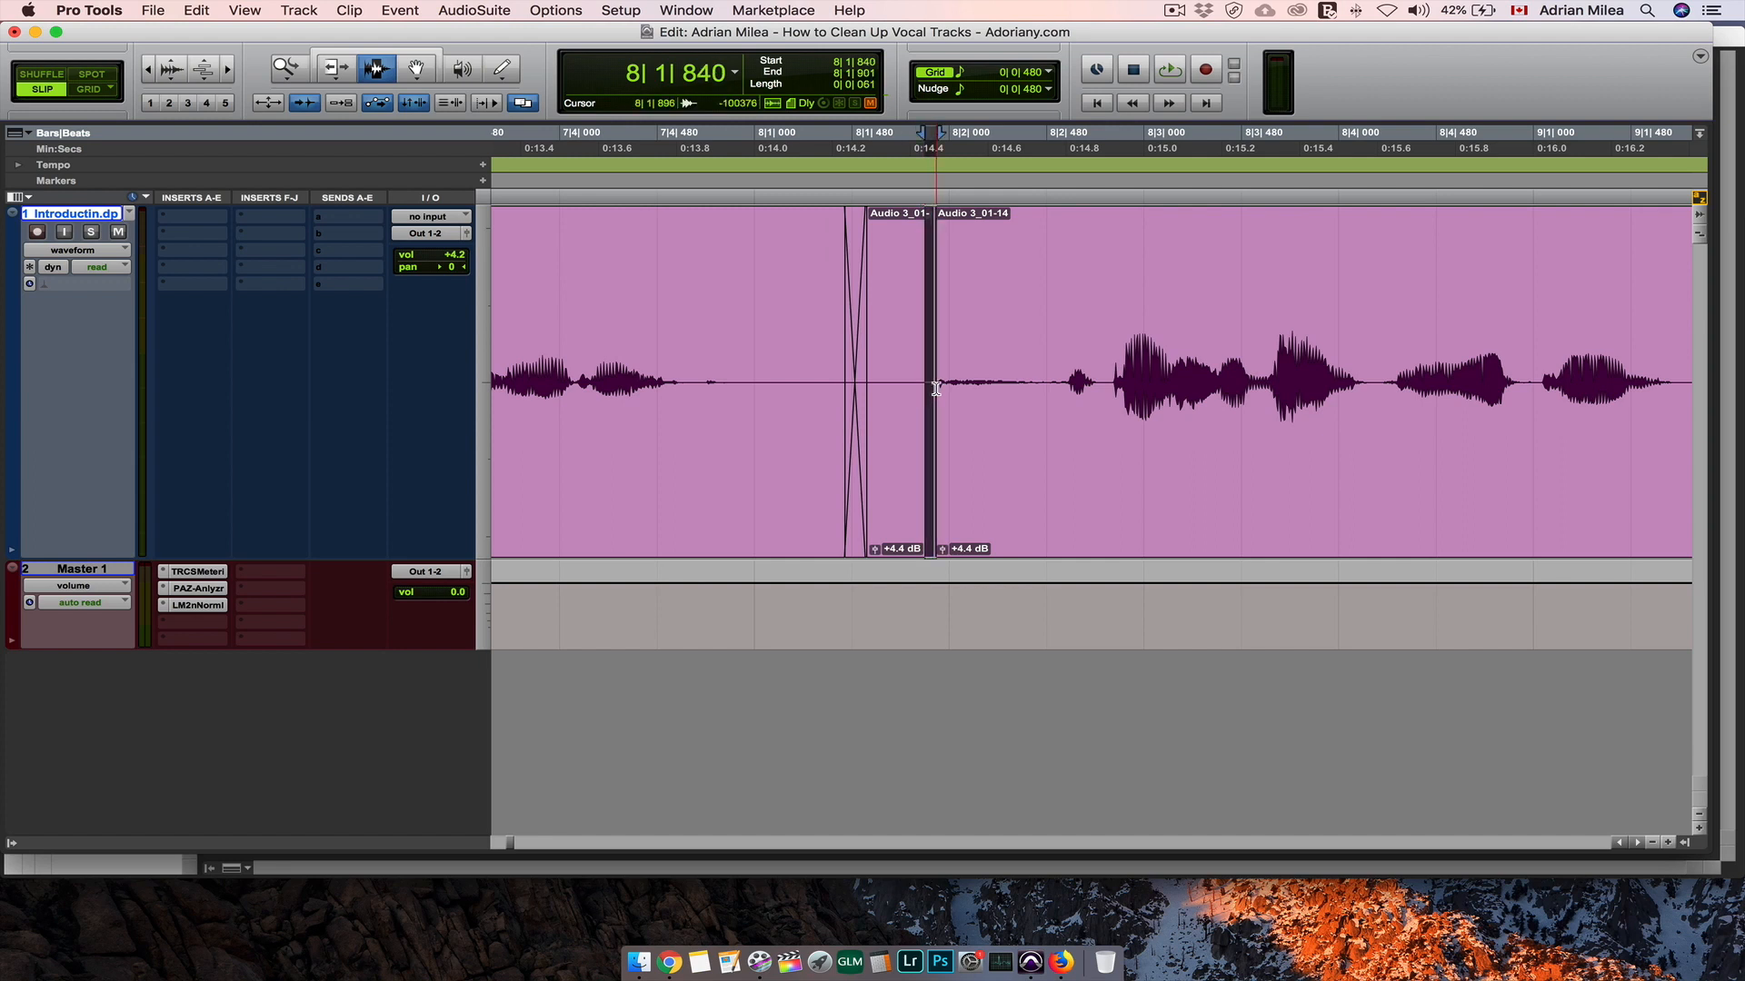
{"action": "key", "text": "super+f"}
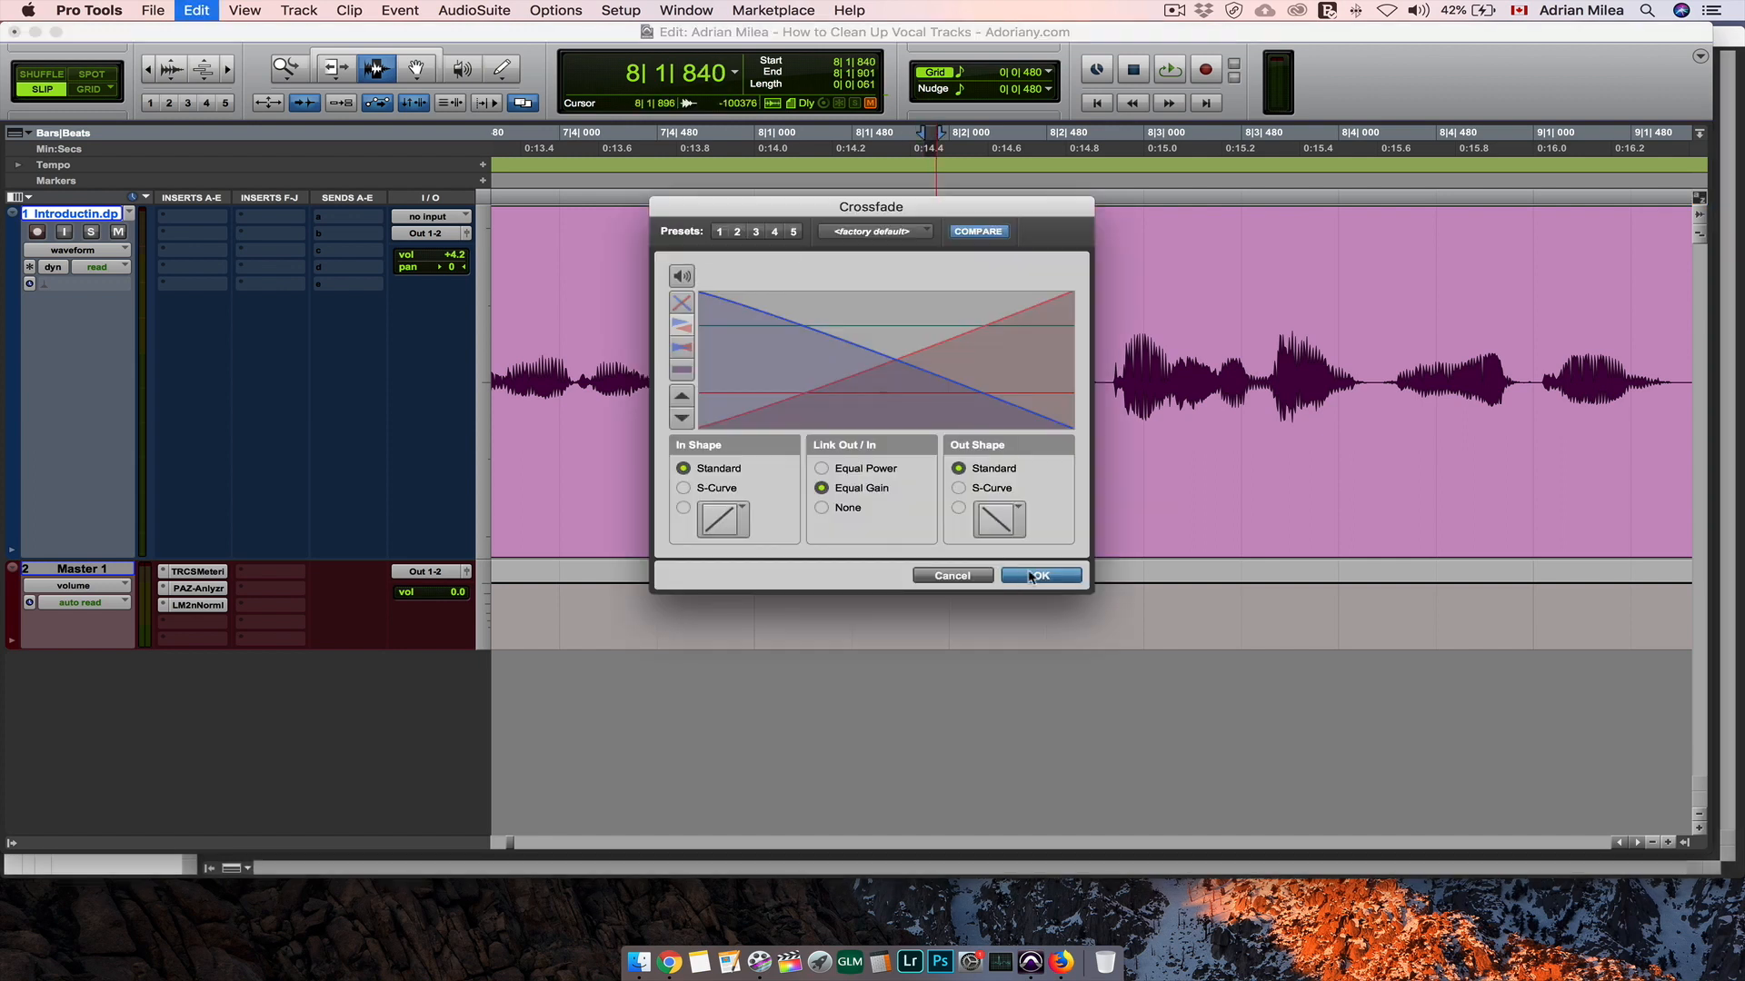
{"action": "left_click", "coordinate": [1032, 576]}
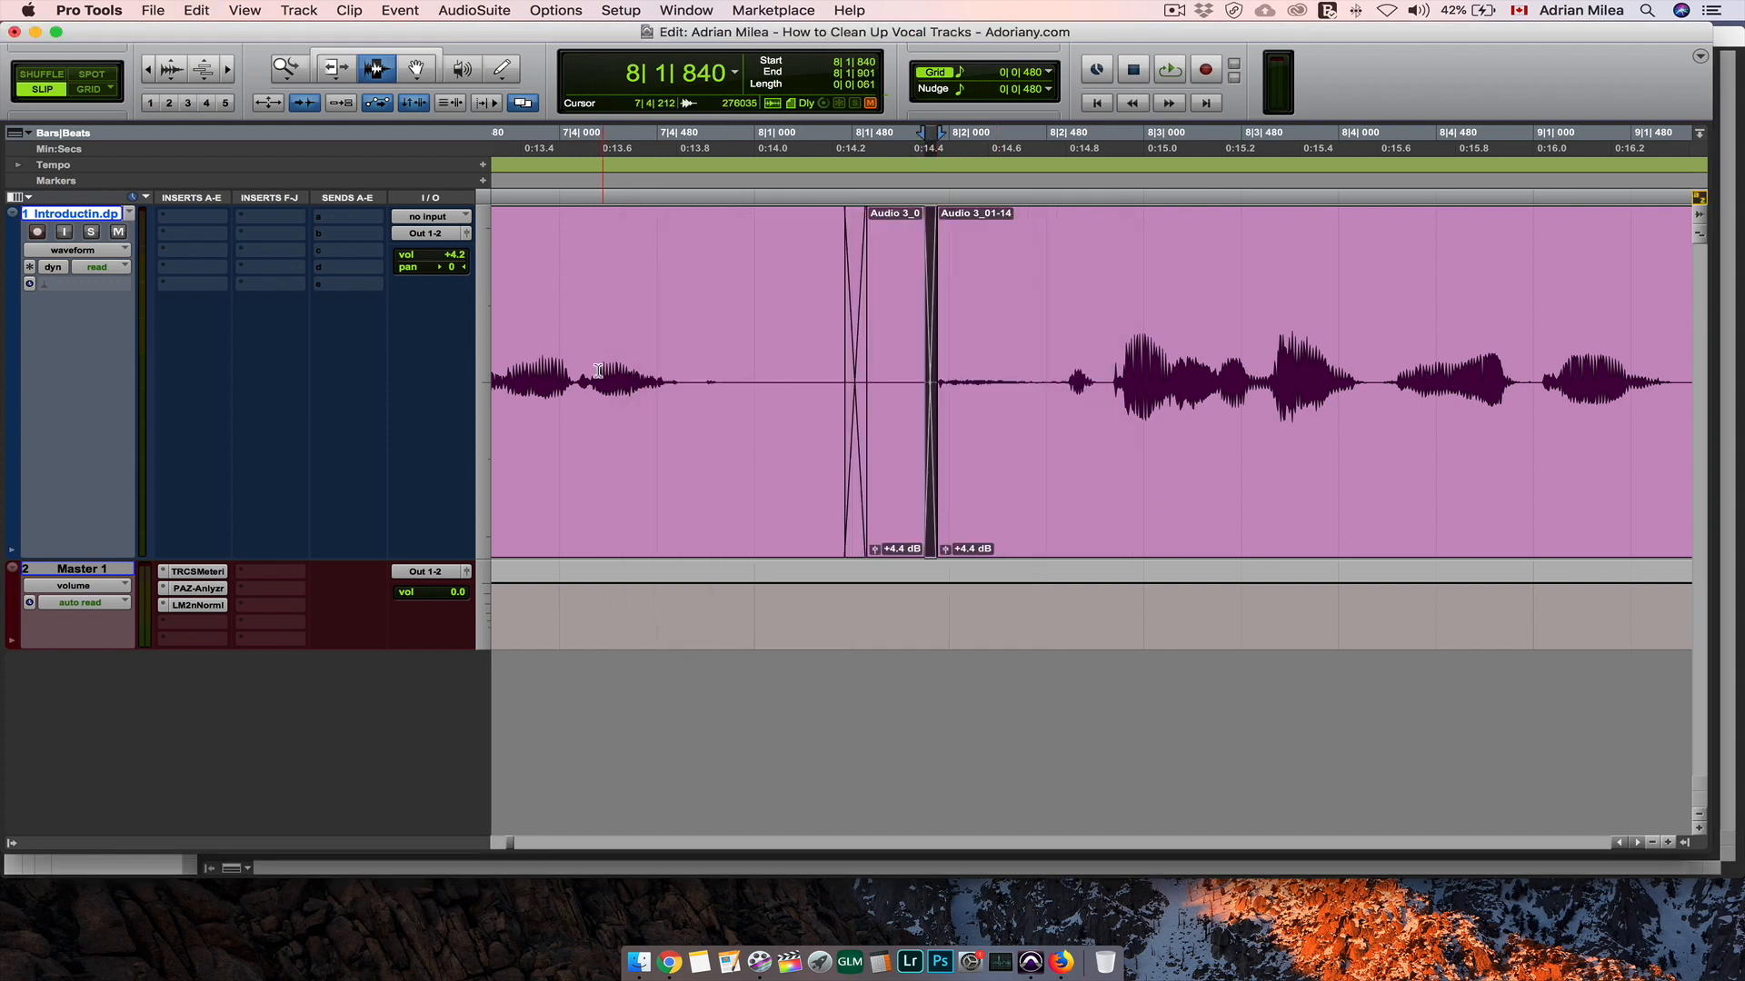
Step: Play back the crossfaded patch from 7|4|166 and again from 7|3|835
{"action": "left_click", "coordinate": [593, 367]}
{"action": "key", "text": "space"}
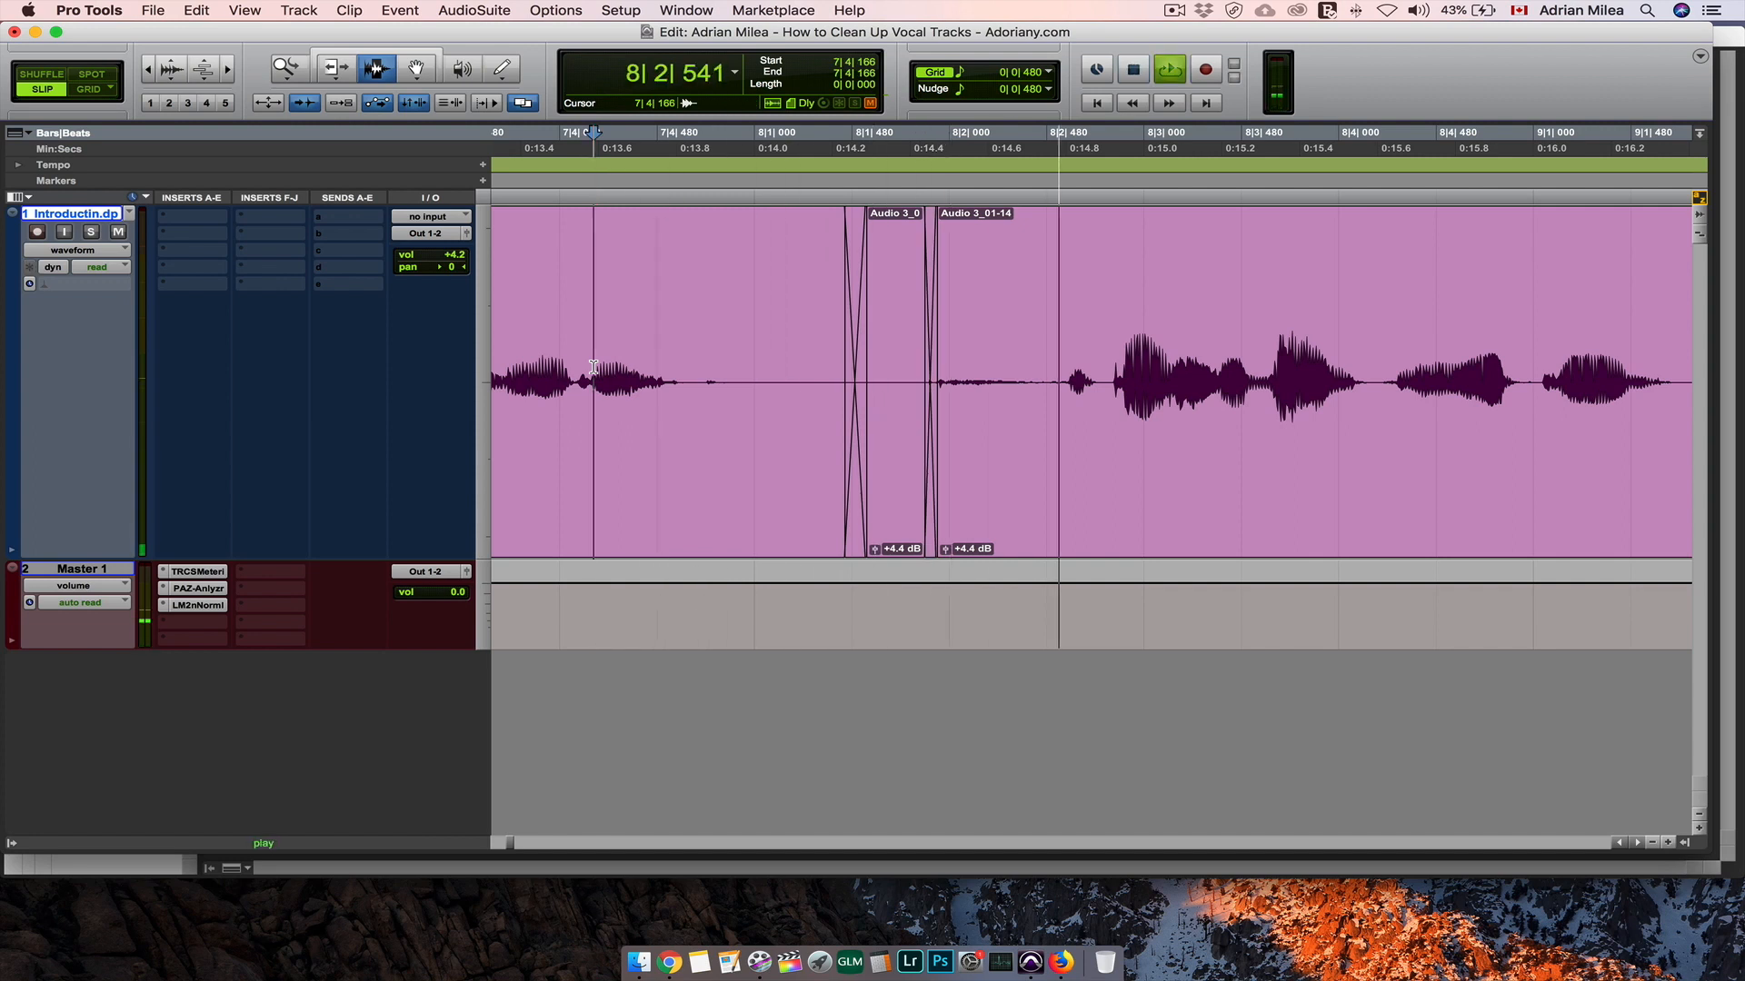
{"action": "key", "text": "space"}
{"action": "left_click", "coordinate": [535, 360]}
{"action": "key", "text": "space"}
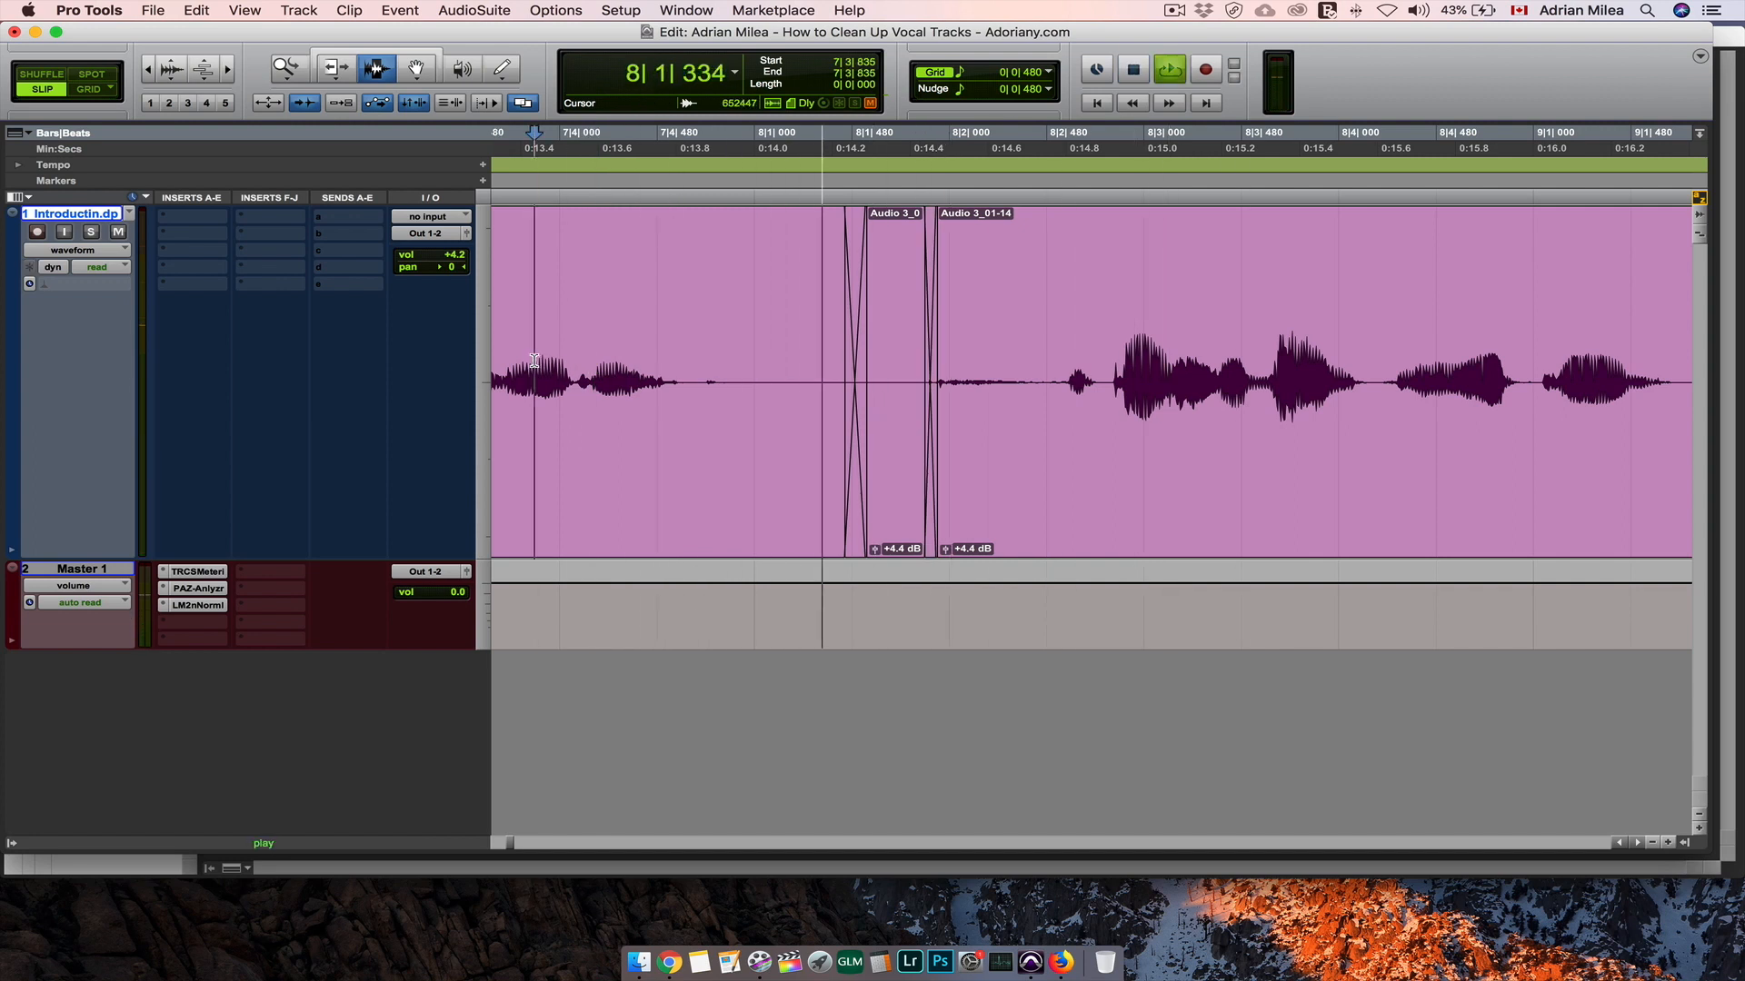
Step: Play the vocal on from 8|1|200 and audition the click in the pause from 9|1|855
{"action": "left_click", "coordinate": [794, 363]}
{"action": "key", "text": "space"}
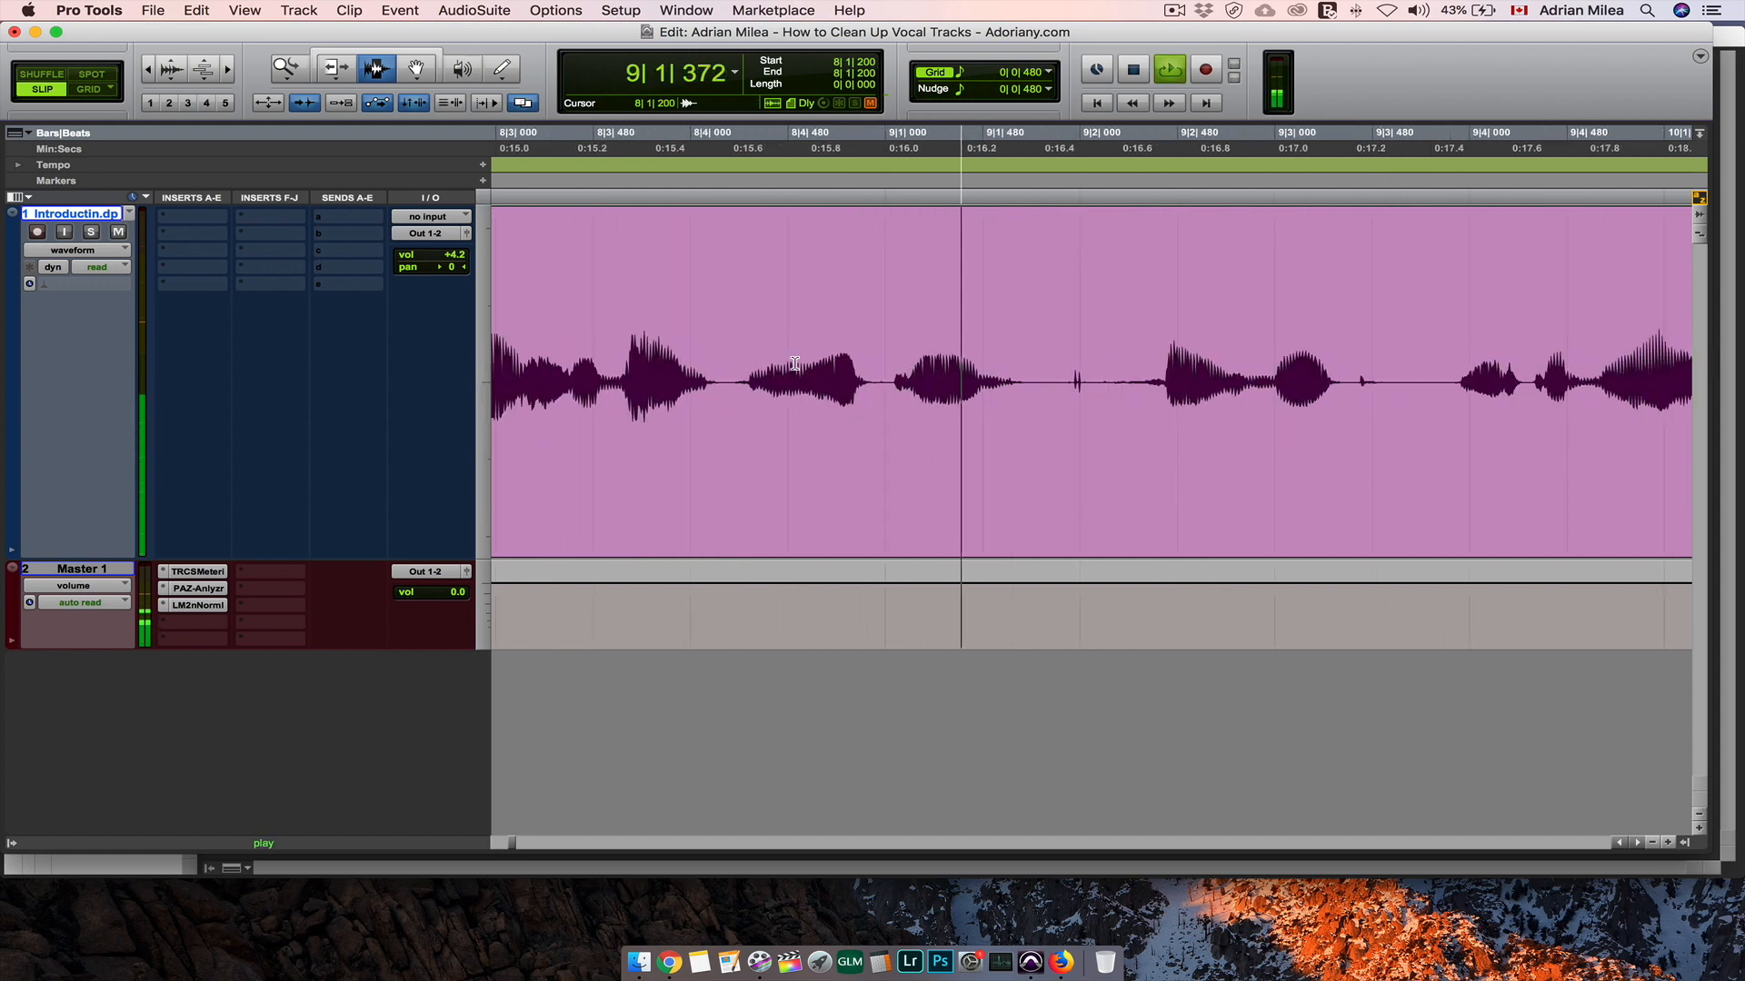
{"action": "key", "text": "space"}
{"action": "left_click", "coordinate": [866, 382]}
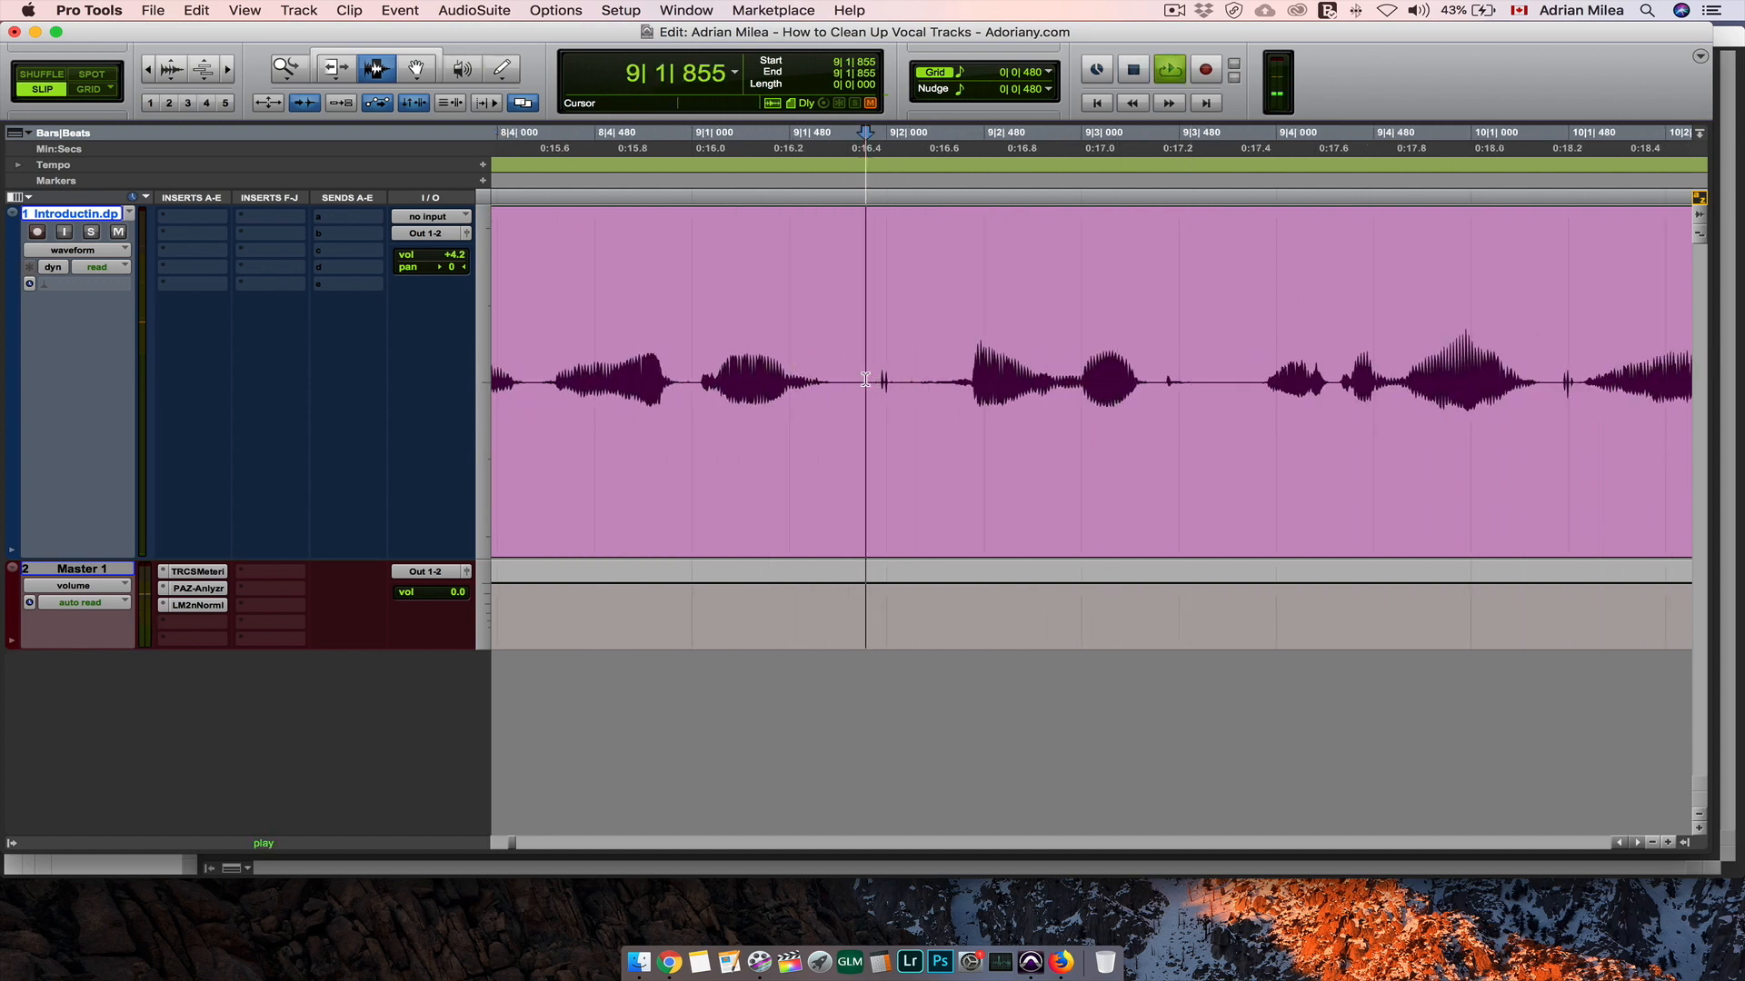
{"action": "key", "text": "space"}
{"action": "key", "text": "space"}
Step: Paste room tone over the click from 9|1|876 to 9|2|064 and trim the patch back to just before the next word
{"action": "left_click_drag", "start_coordinate": [871, 383], "coordinate": [899, 389]}
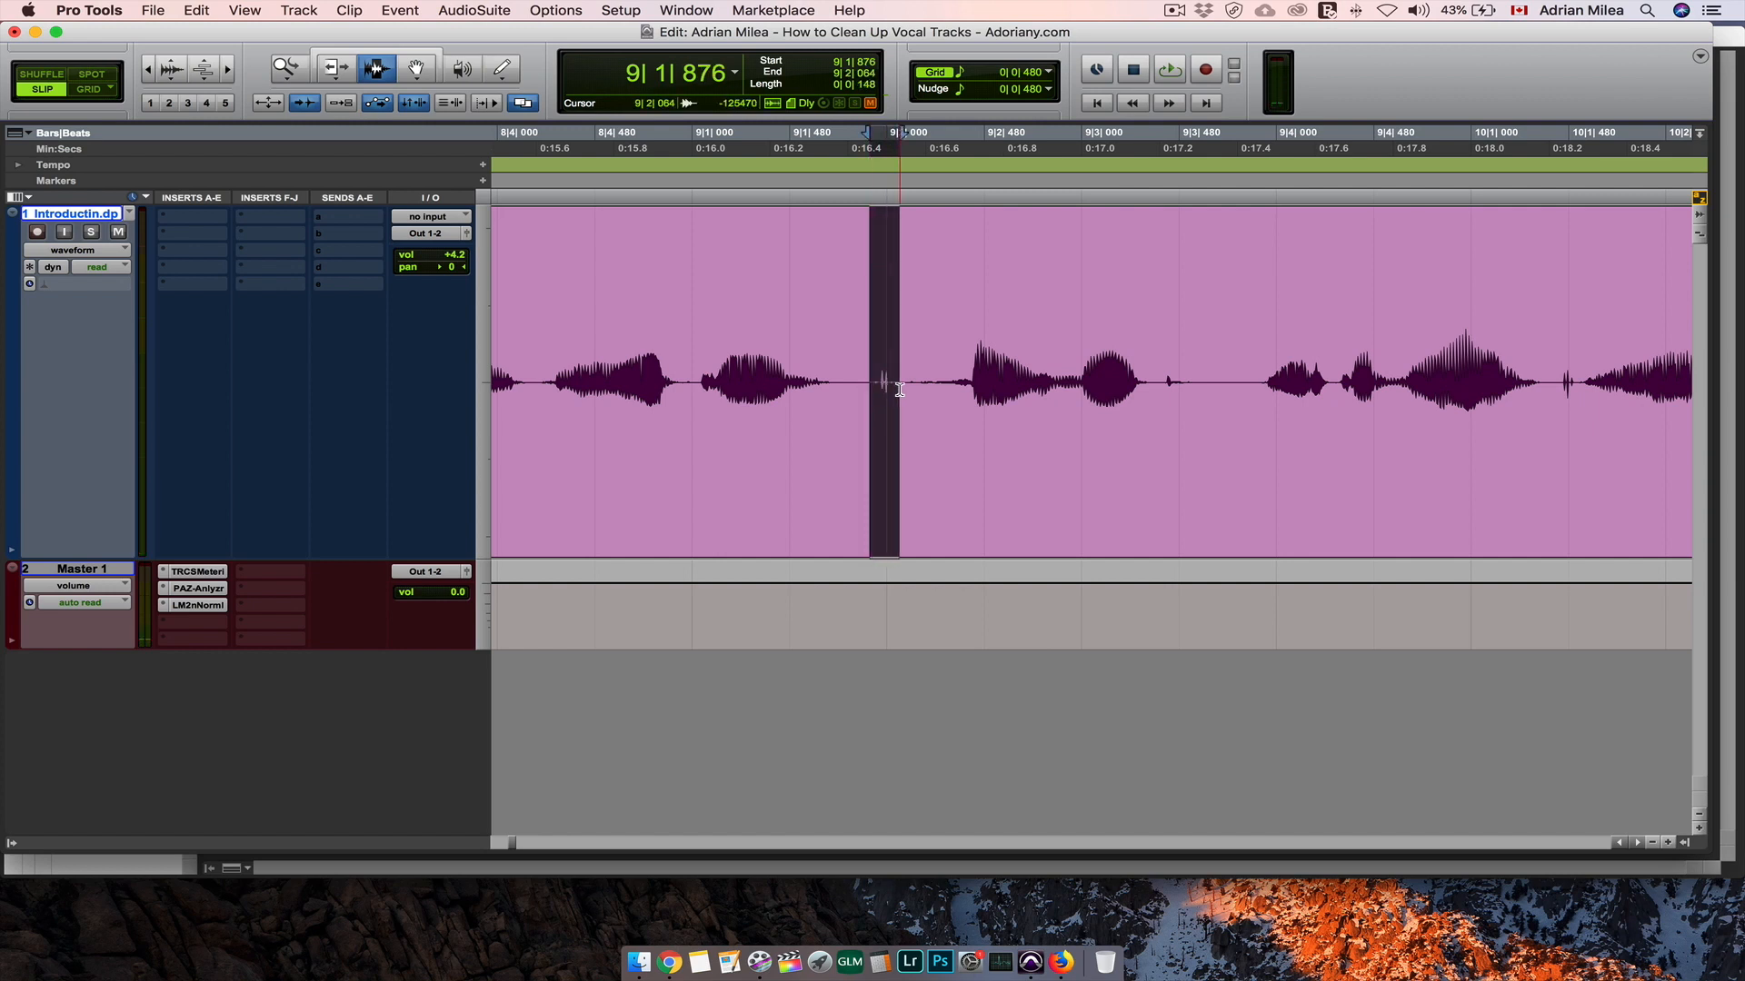
{"action": "key", "text": "super+v"}
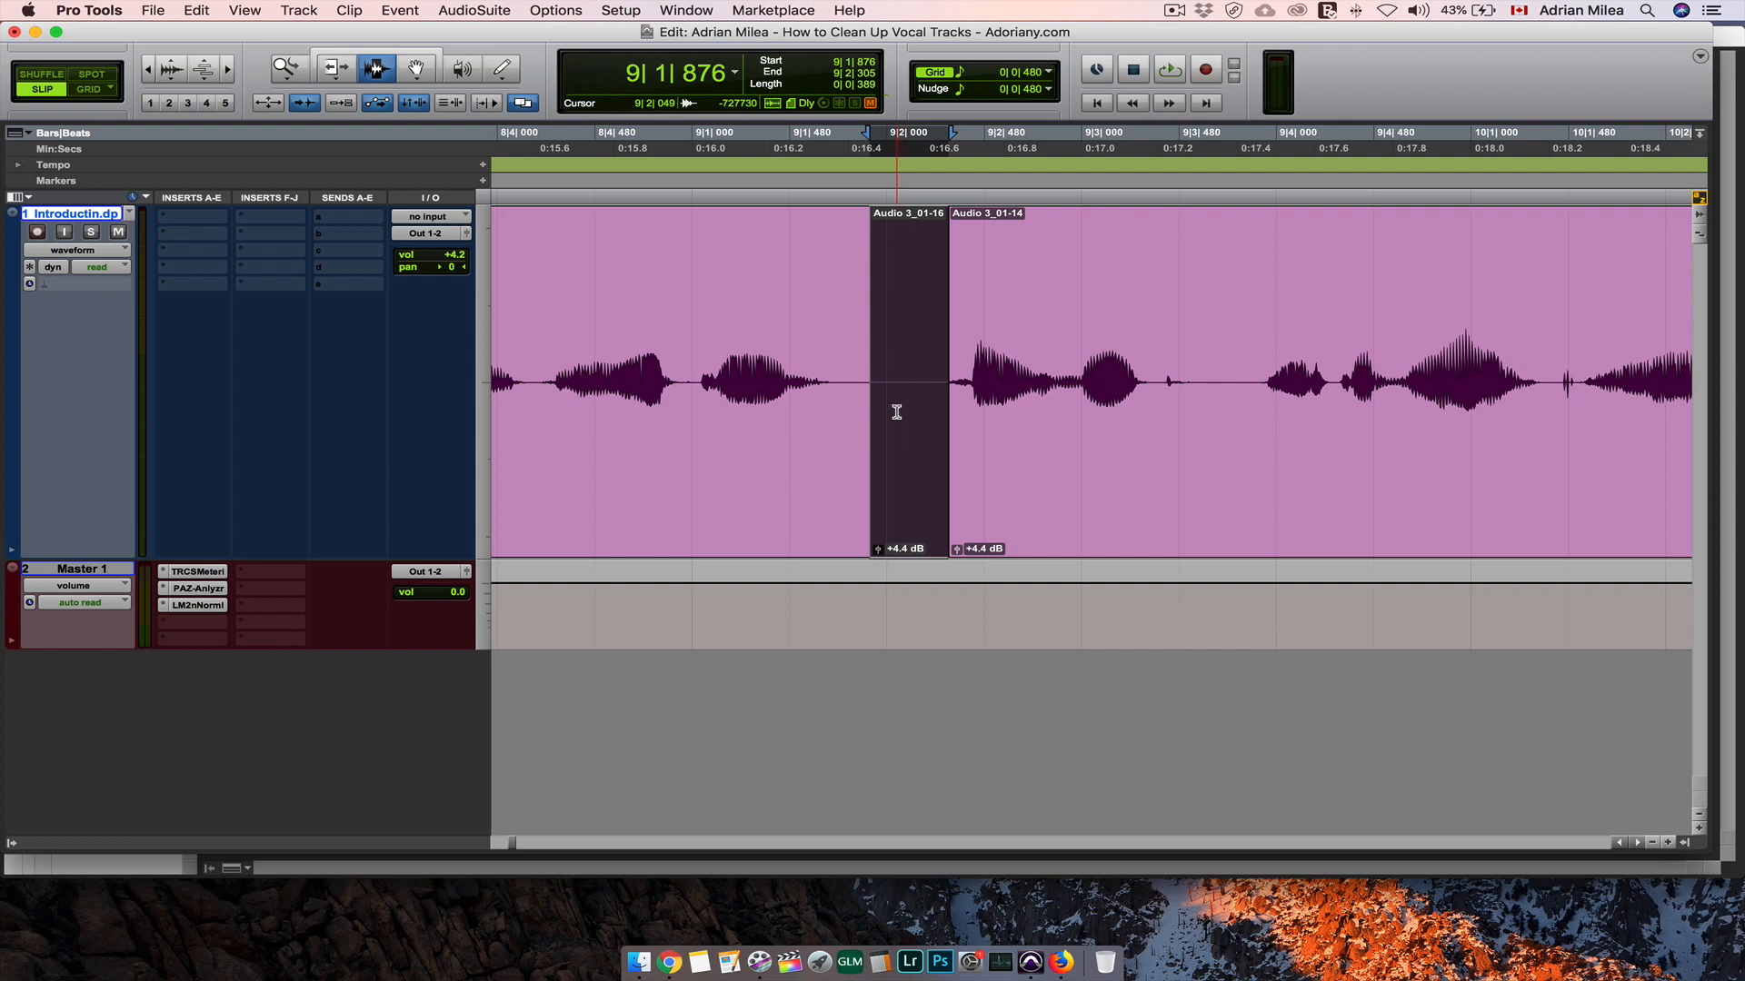
{"action": "mouse_move", "coordinate": [898, 439]}
{"action": "left_mouse_down"}
{"action": "mouse_move", "coordinate": [849, 445]}
{"action": "mouse_move", "coordinate": [847, 422]}
{"action": "mouse_move", "coordinate": [871, 424]}
{"action": "left_mouse_up"}
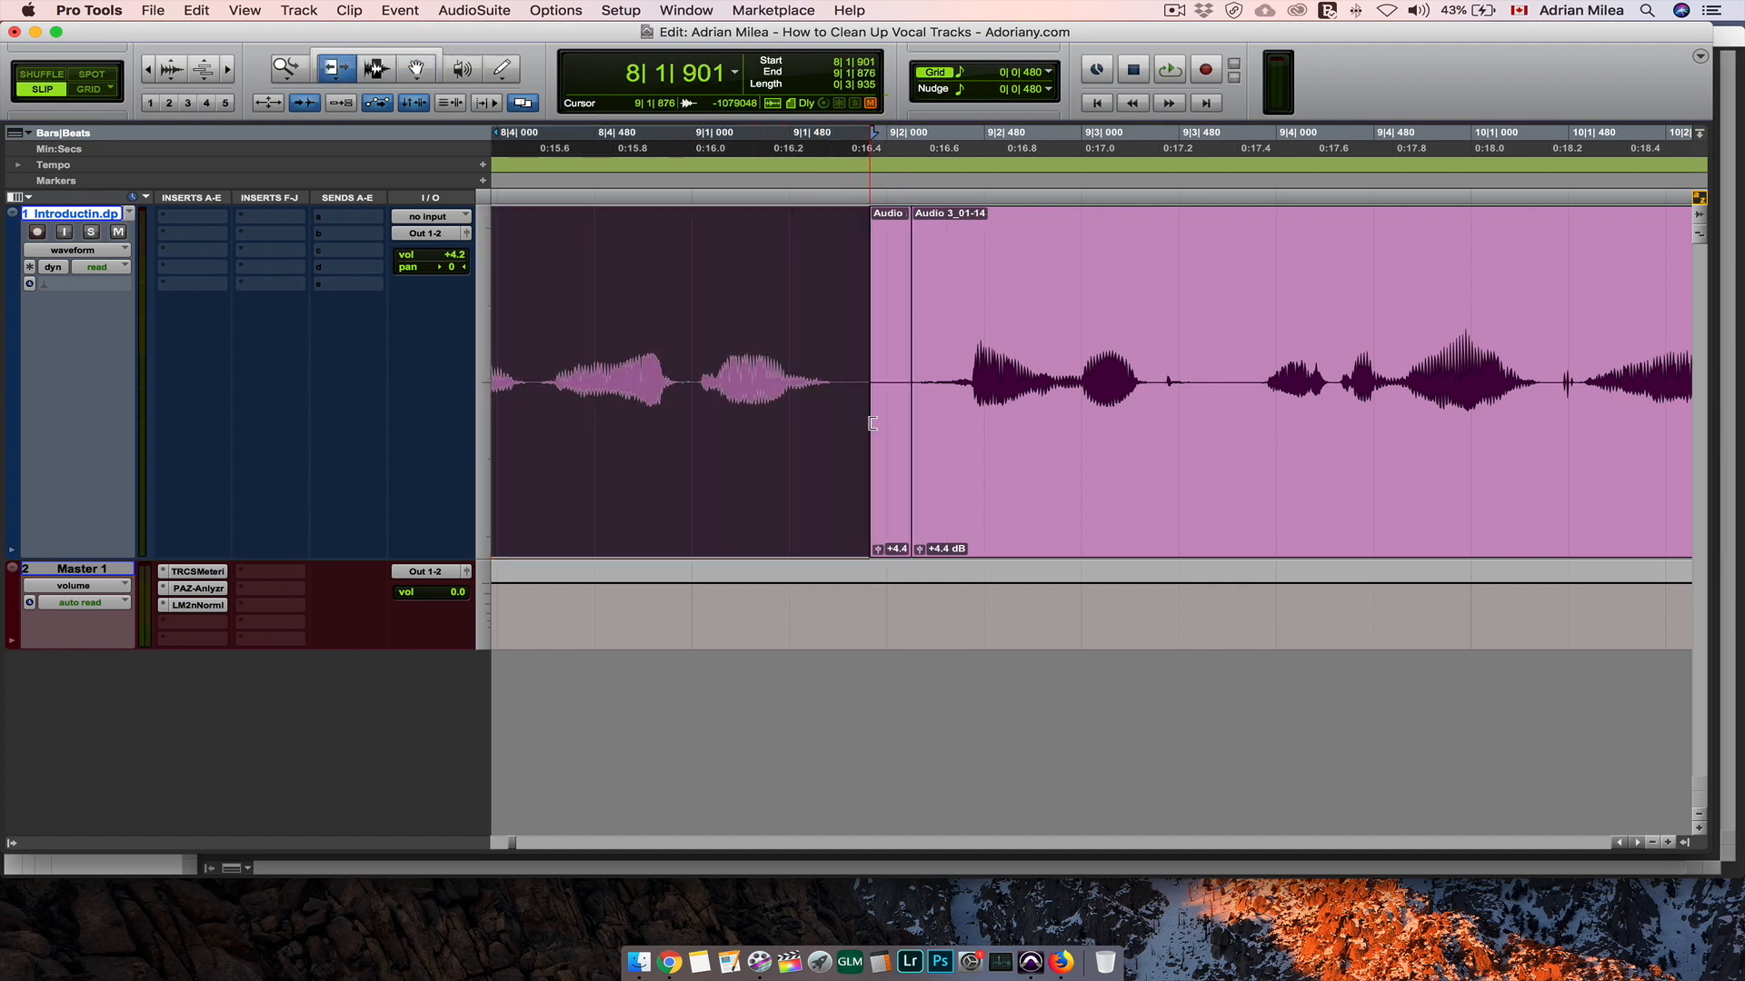
Step: Play back the patched click from 9|1|148 and from 8|4|535, listening on to the noise near 10|1|410
{"action": "left_click", "coordinate": [723, 372]}
{"action": "key", "text": "space"}
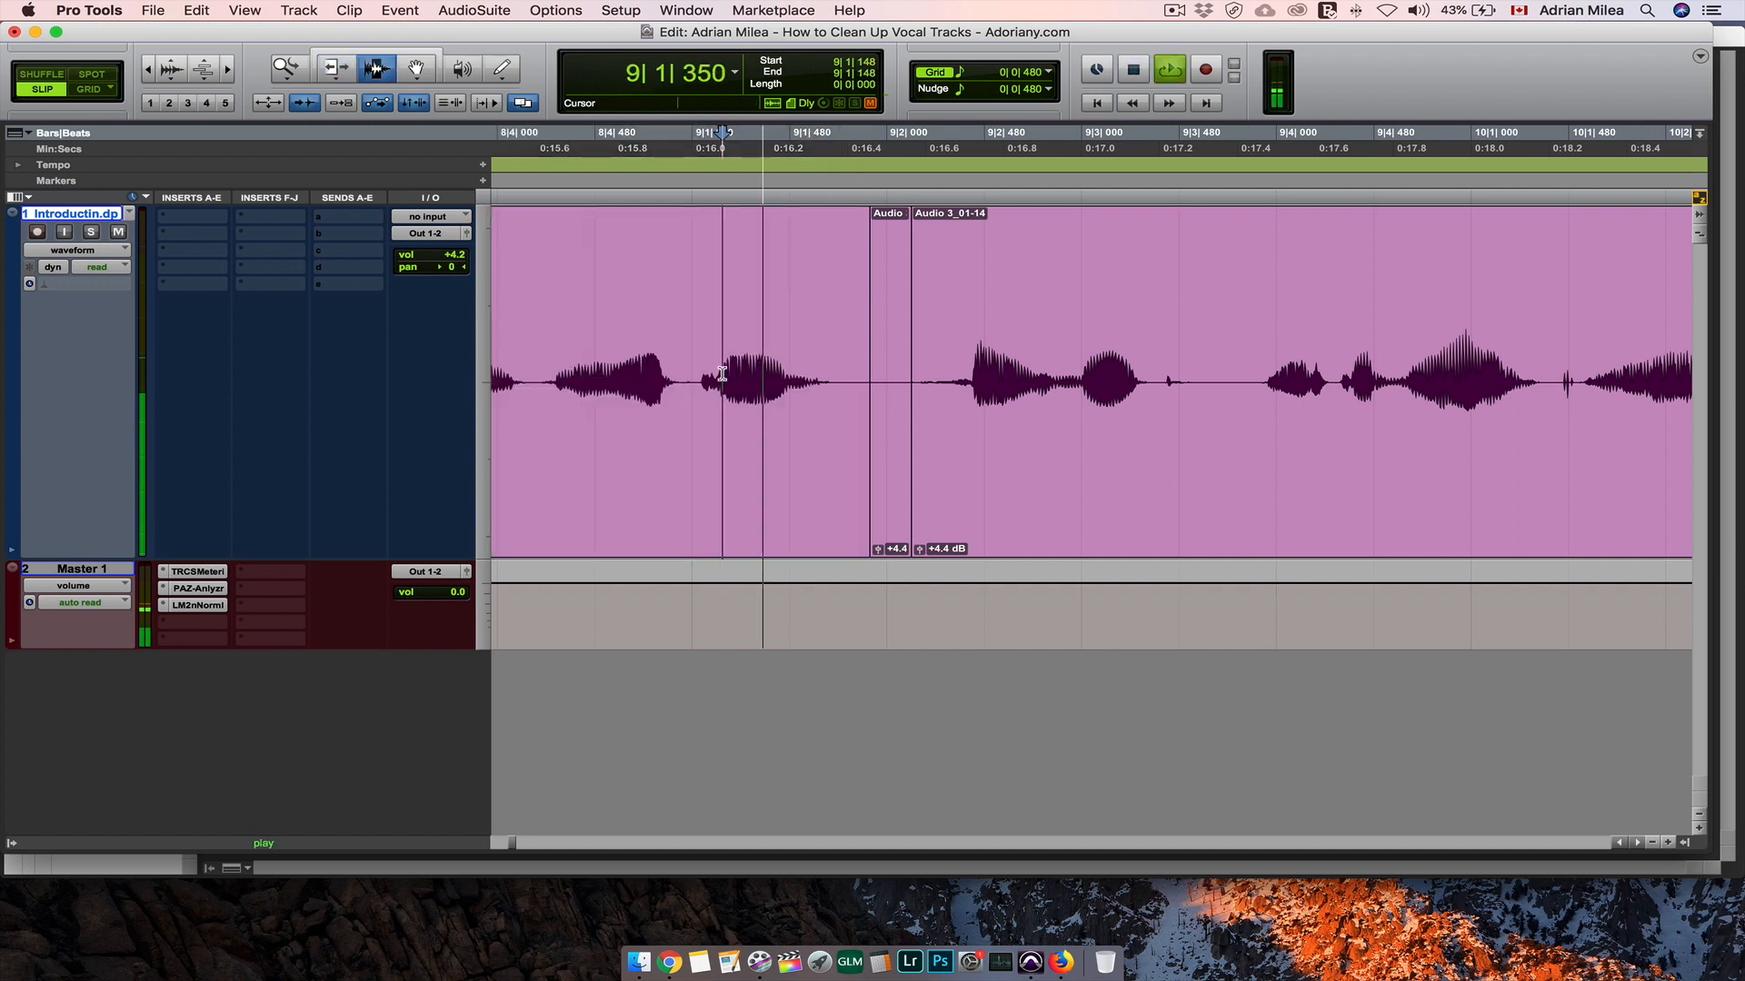
{"action": "left_click", "coordinate": [606, 364]}
{"action": "key", "text": "space"}
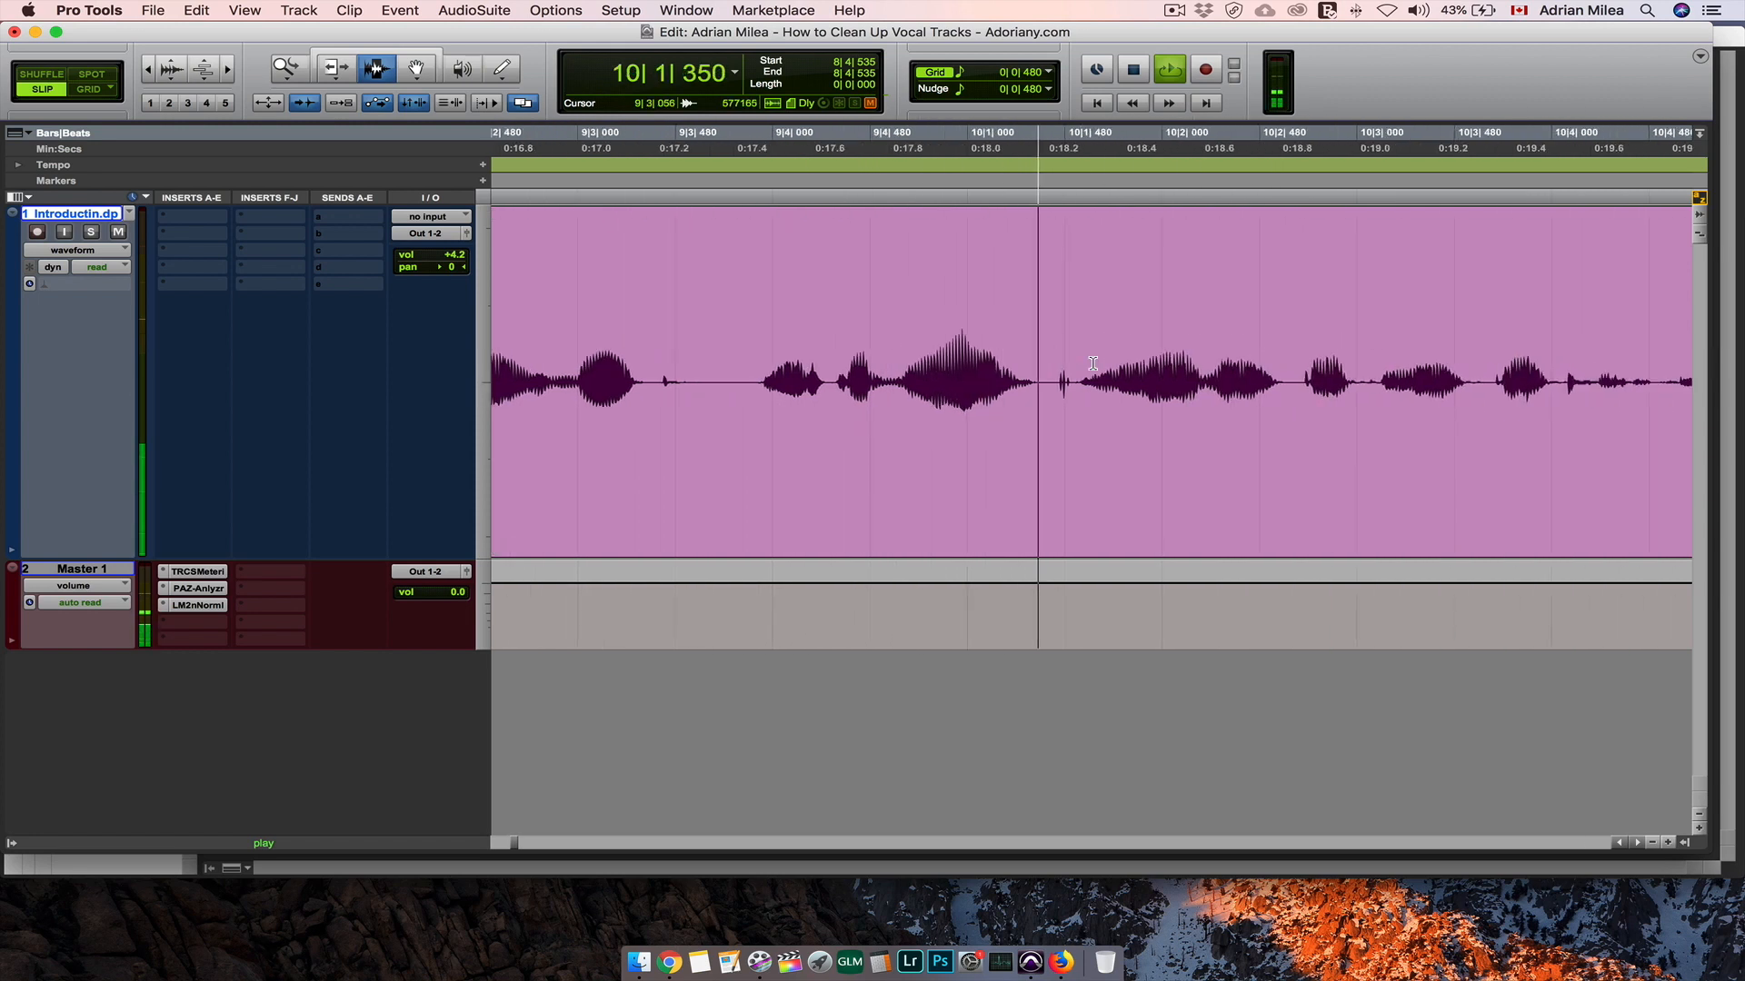
{"action": "key", "text": "space"}
Step: Paste room tone over the click from 10|1|410 to 10|1|543 and trim both patch edges so the neighbouring words stay intact
{"action": "left_click_drag", "start_coordinate": [724, 382], "coordinate": [750, 391]}
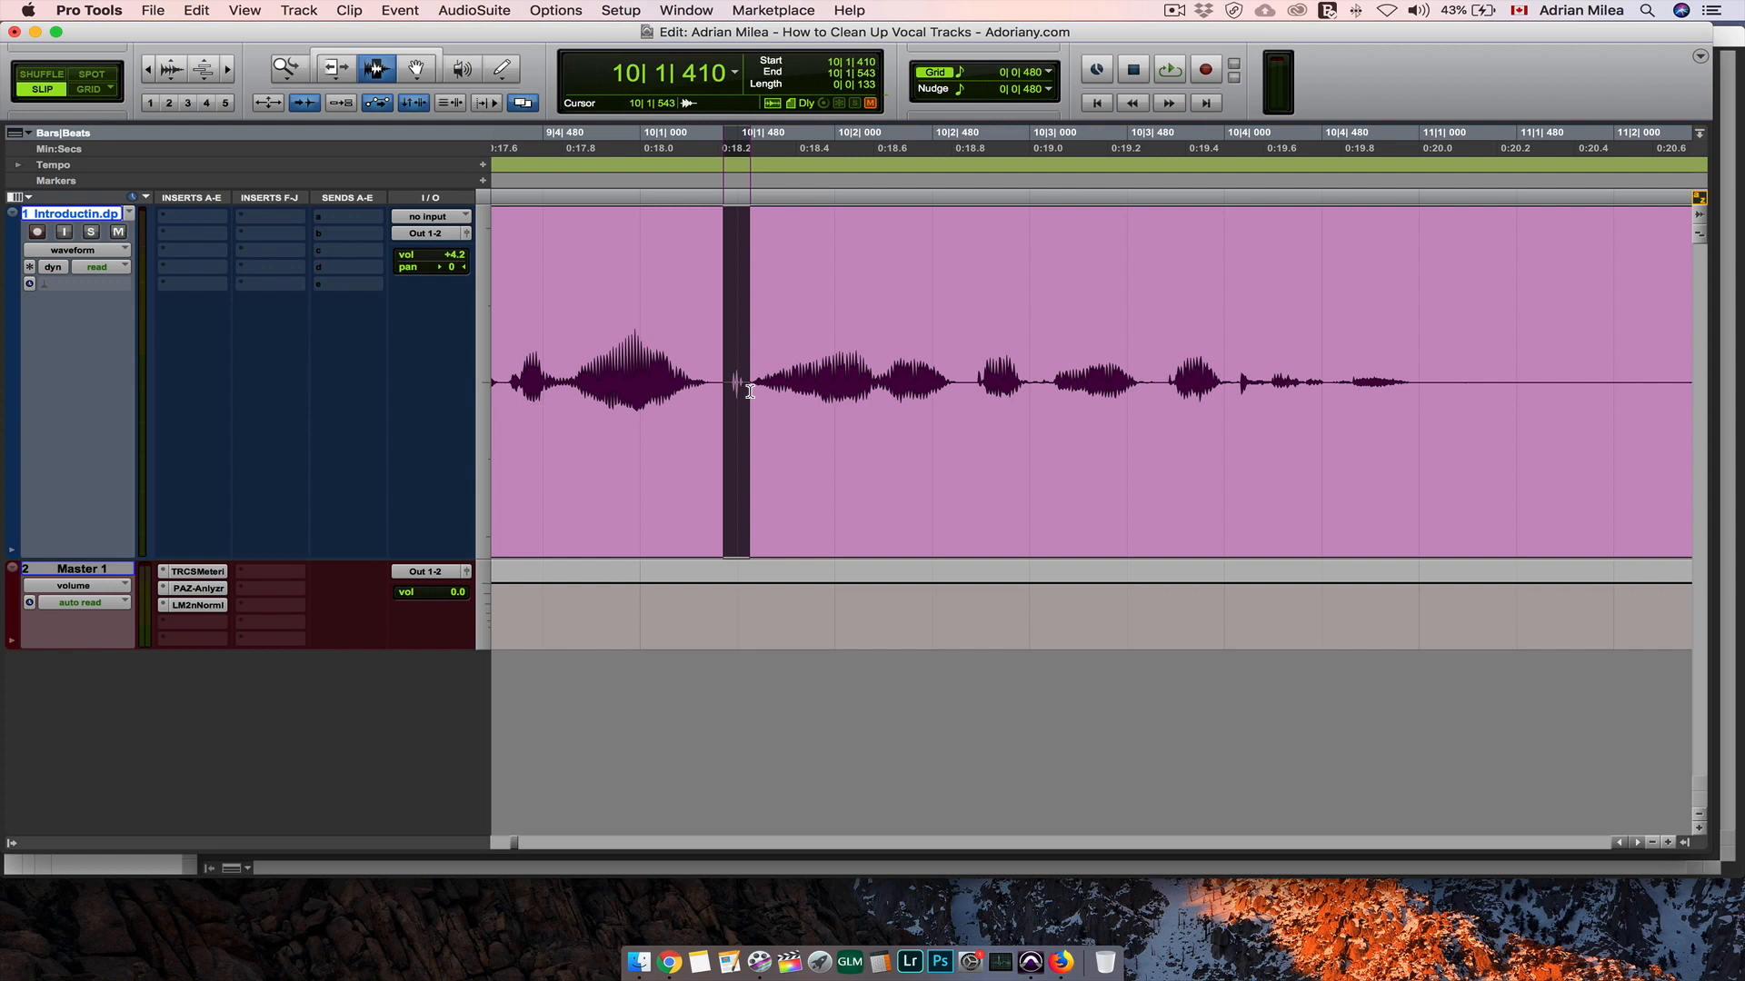
{"action": "key", "text": "super+v"}
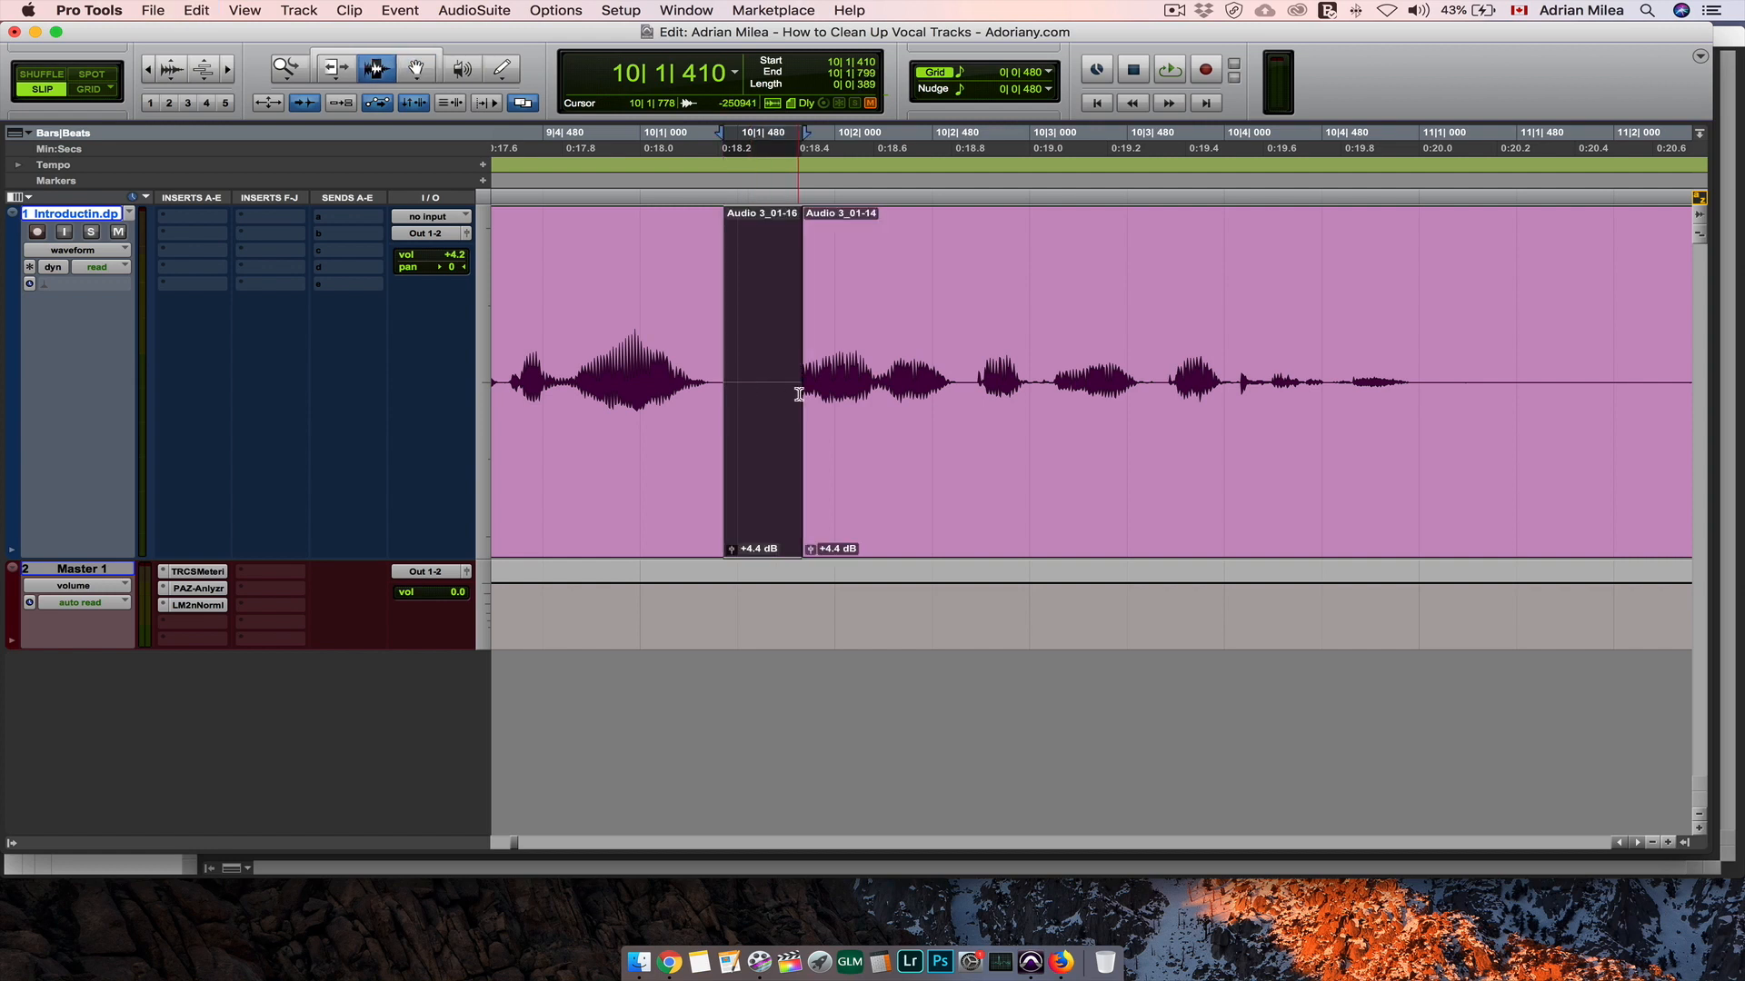
{"action": "left_click_drag", "start_coordinate": [816, 396], "coordinate": [724, 402]}
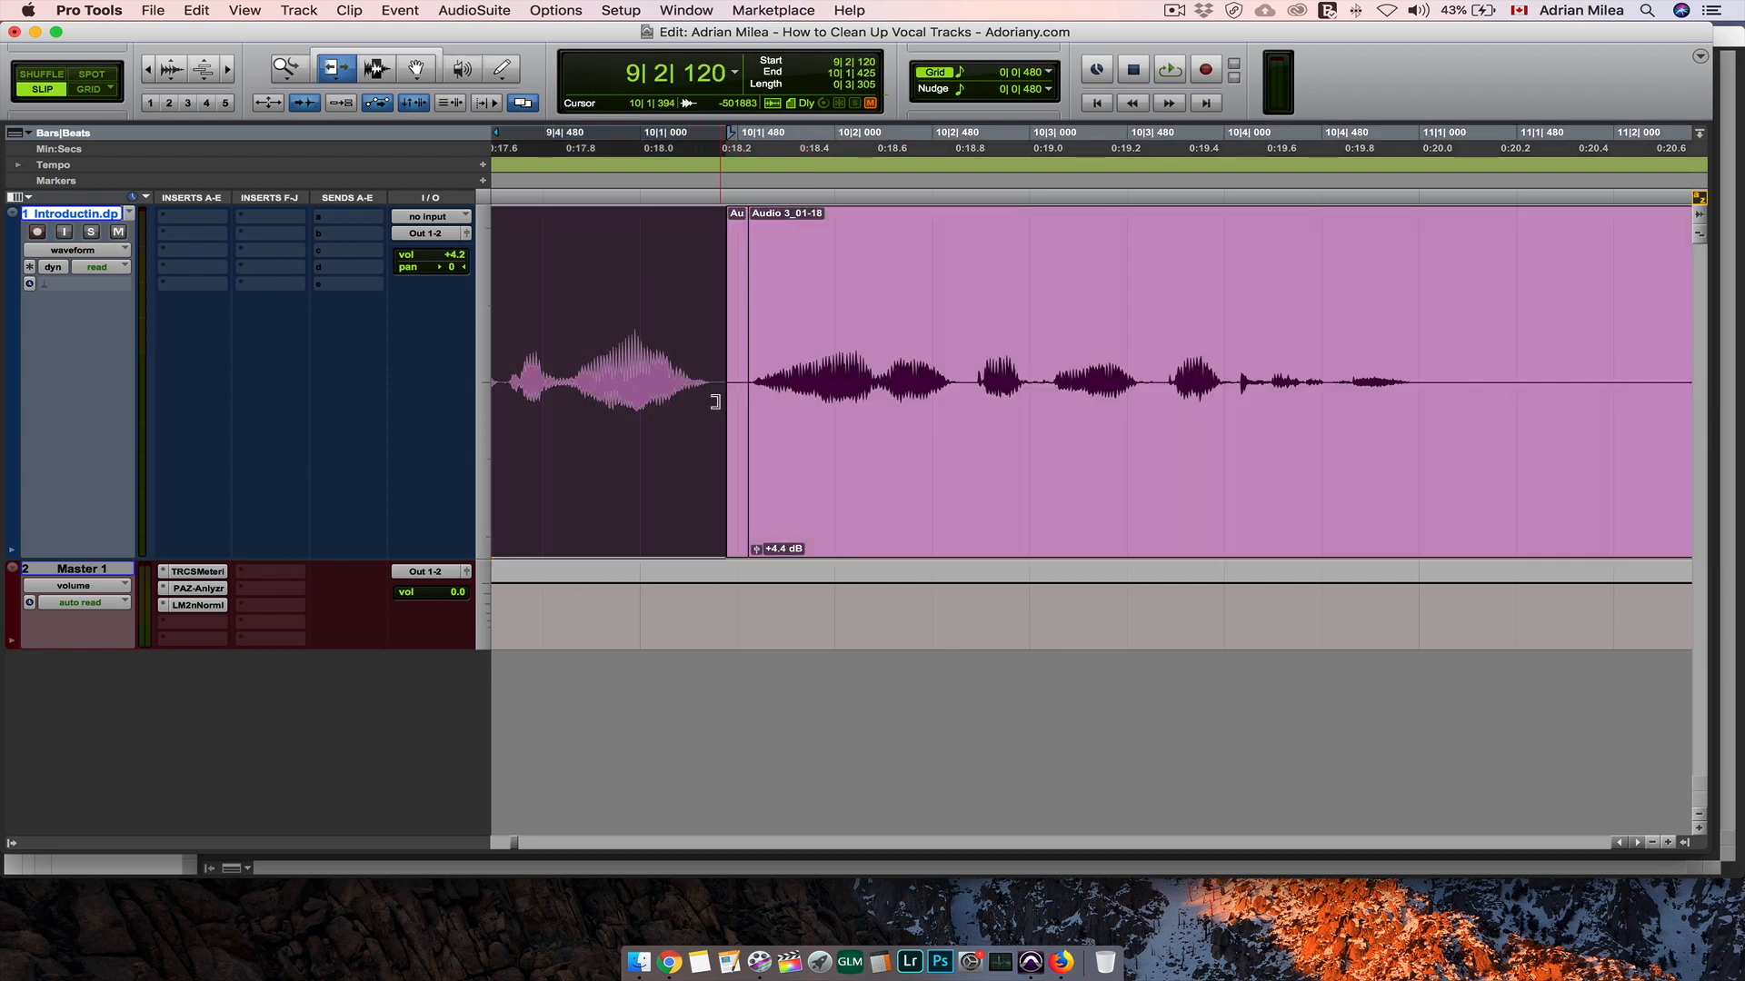
Step: Play back the patched click from 9|4|842 through to the long pause after the phrase
{"action": "left_click", "coordinate": [617, 364]}
{"action": "key", "text": "space"}
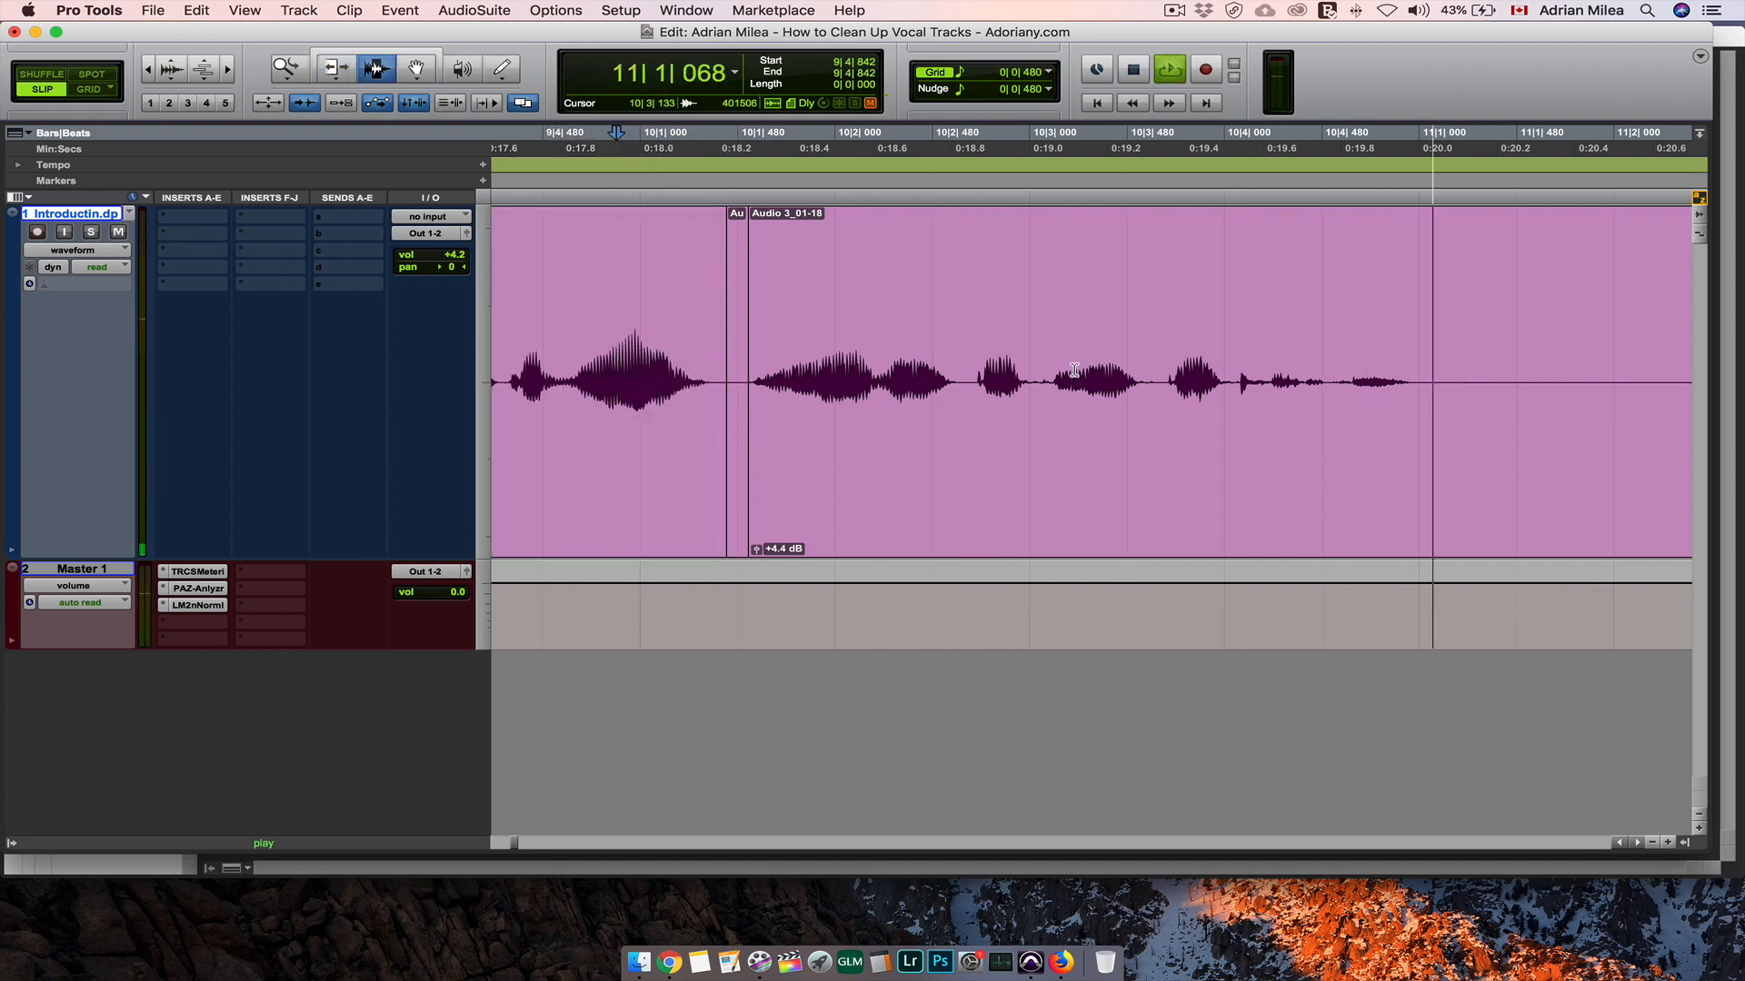
{"action": "key", "text": "space"}
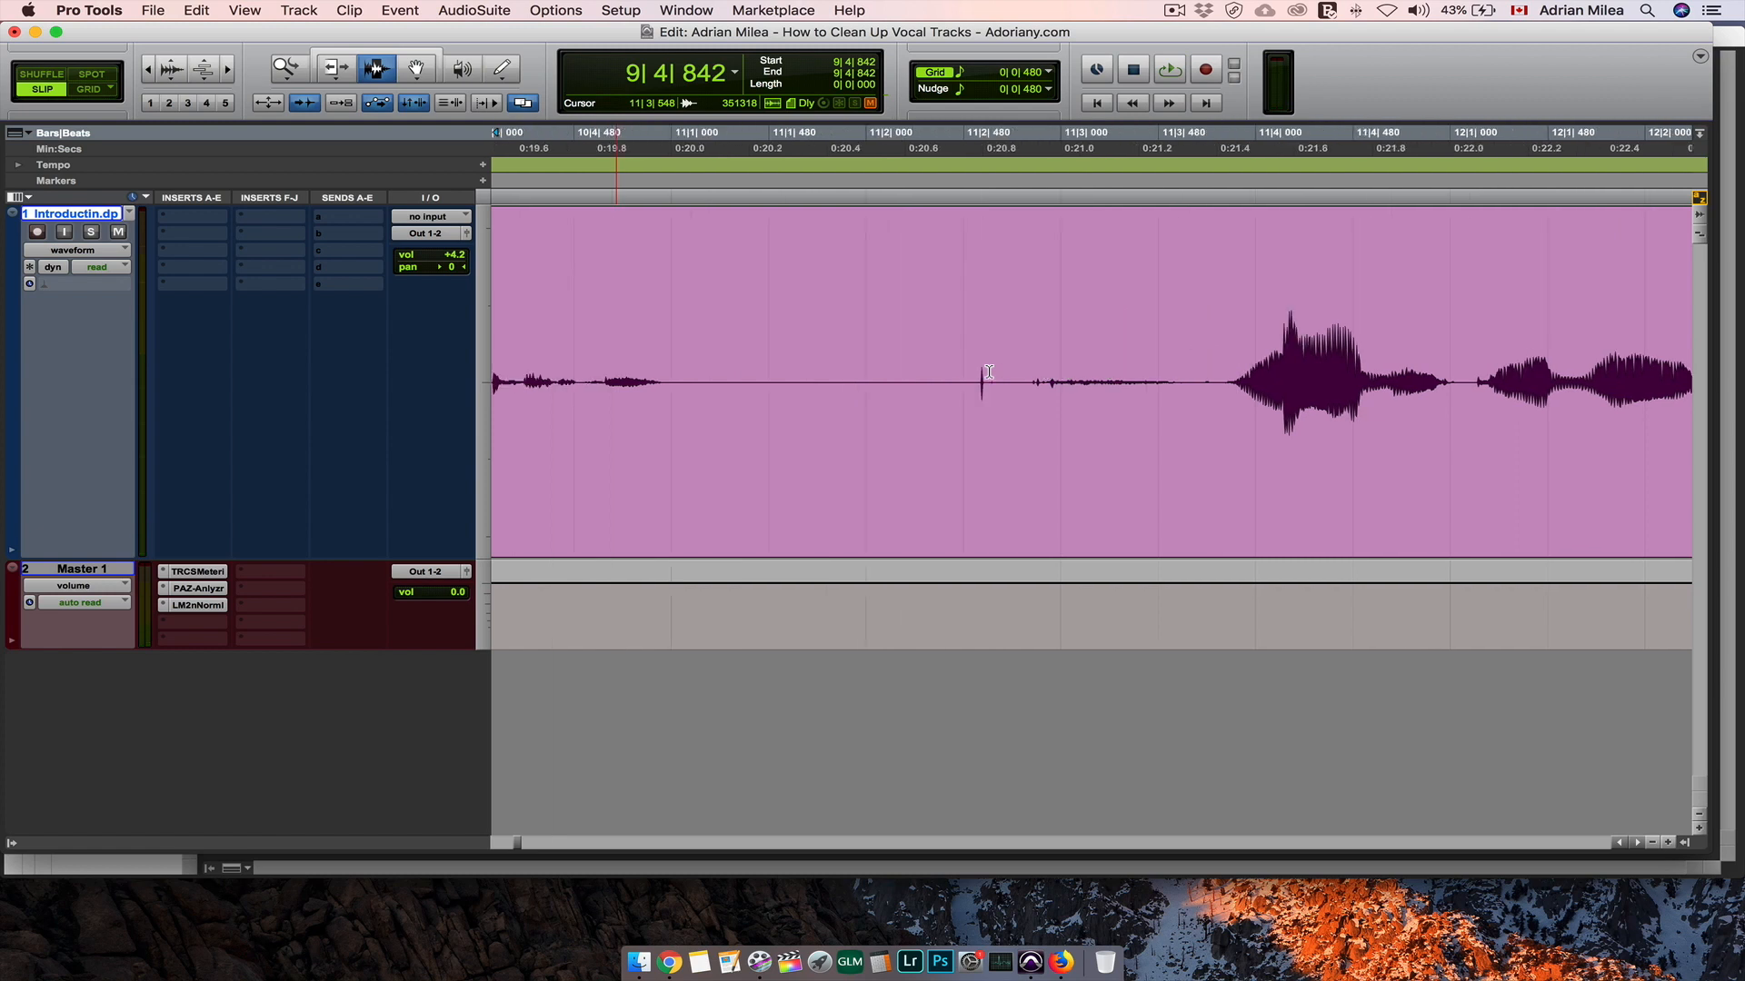
Step: Audition the long pause from 11|1|768 and delete the audio containing the click, from 11|1|768 to 11|2|786
{"action": "left_click", "coordinate": [827, 381]}
{"action": "key", "text": "space"}
{"action": "key", "text": "space"}
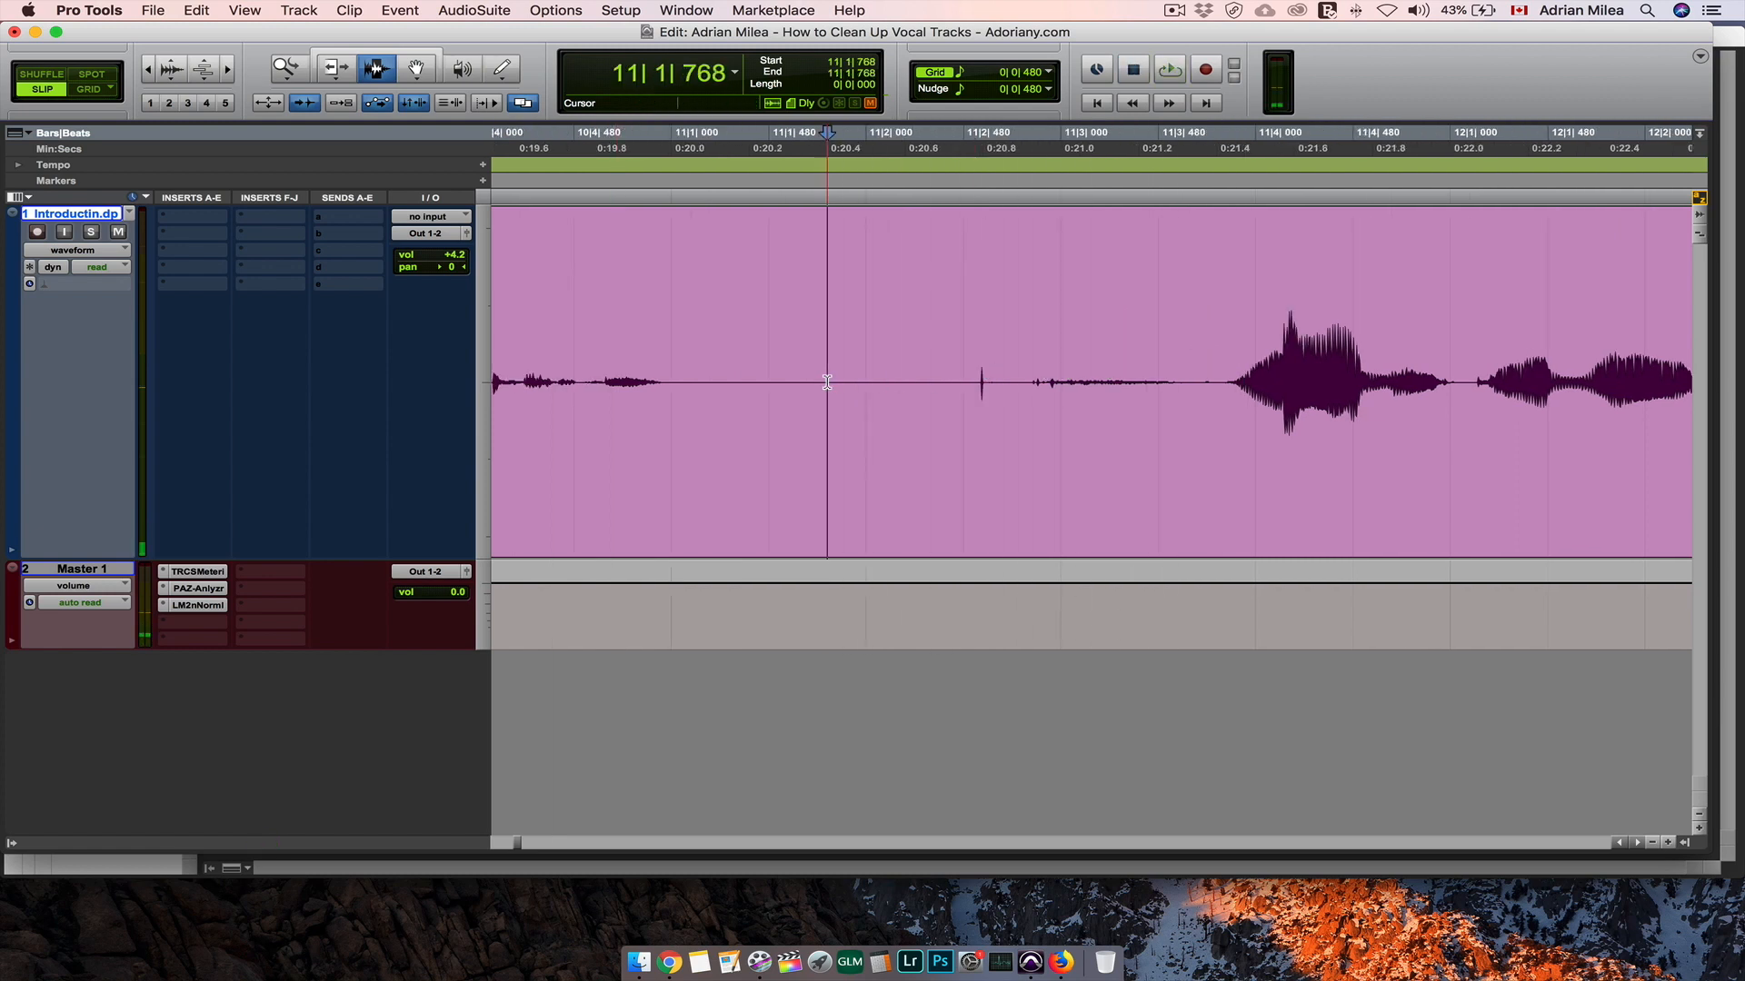
{"action": "left_click_drag", "start_coordinate": [827, 382], "coordinate": [1025, 409]}
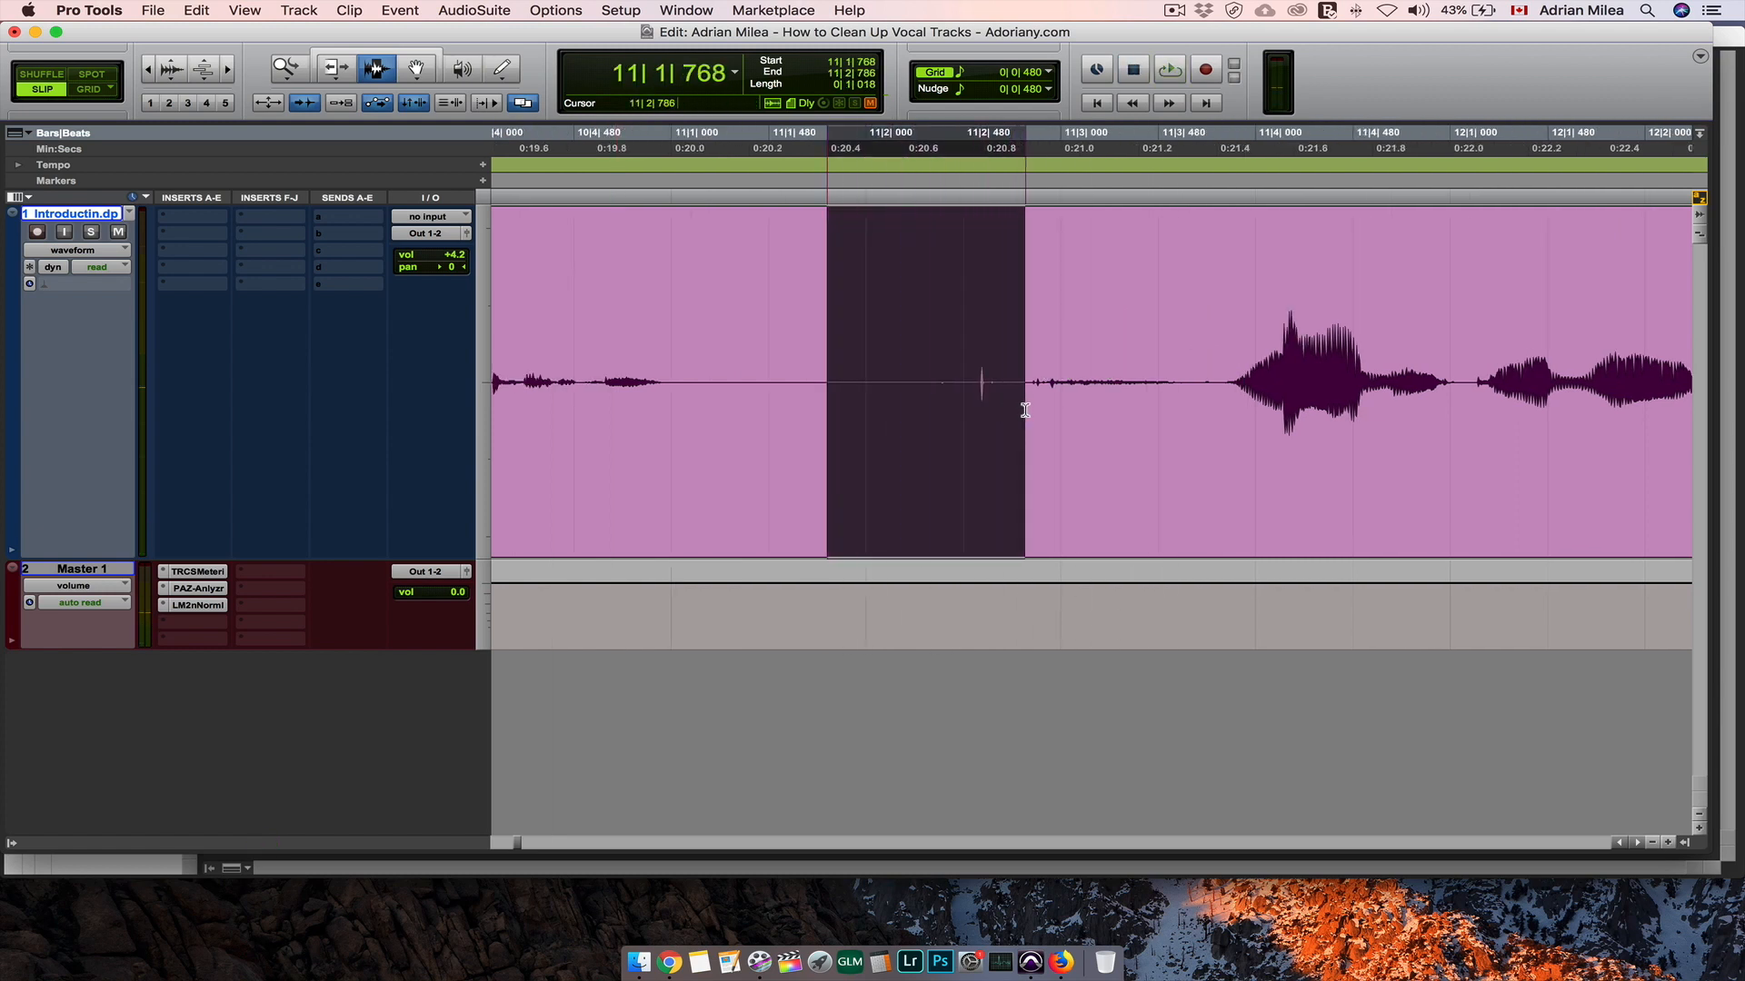
{"action": "key", "text": "Delete"}
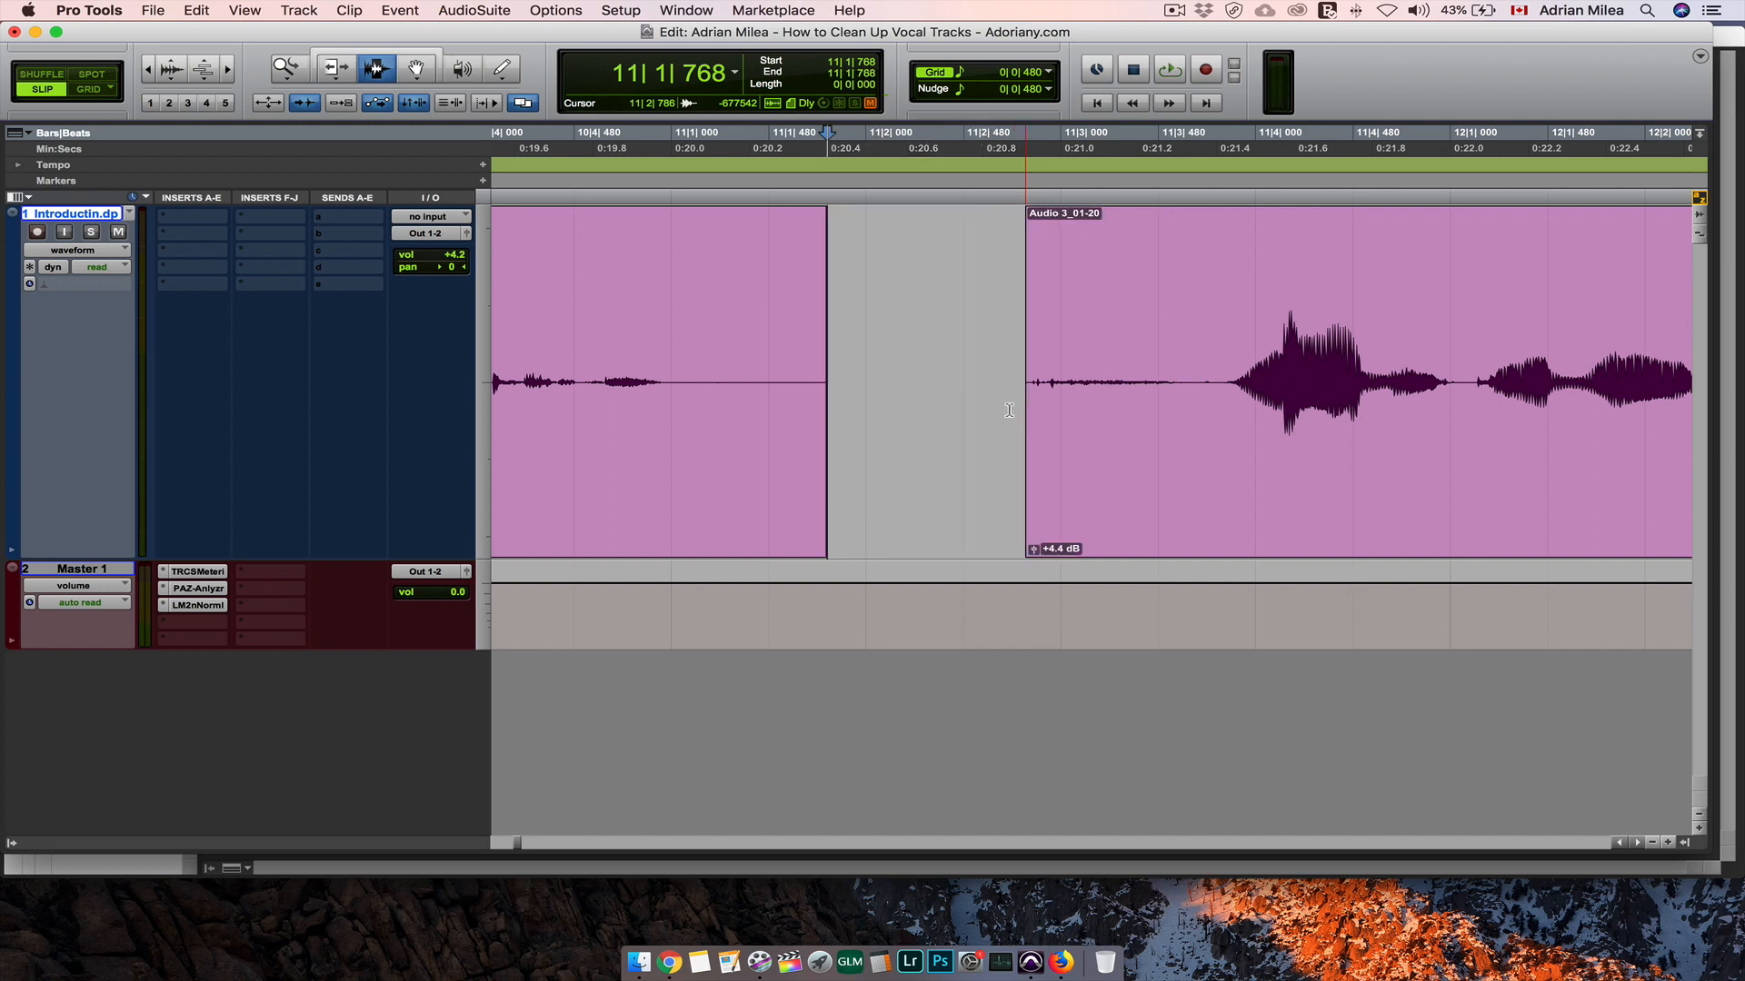
Step: Audition the audio before the gap, then select and copy the clean room tone from 11|1|077 to 11|1|696
{"action": "left_click", "coordinate": [607, 369]}
{"action": "key", "text": "space"}
{"action": "key", "text": "space"}
{"action": "left_click_drag", "start_coordinate": [686, 386], "coordinate": [812, 405]}
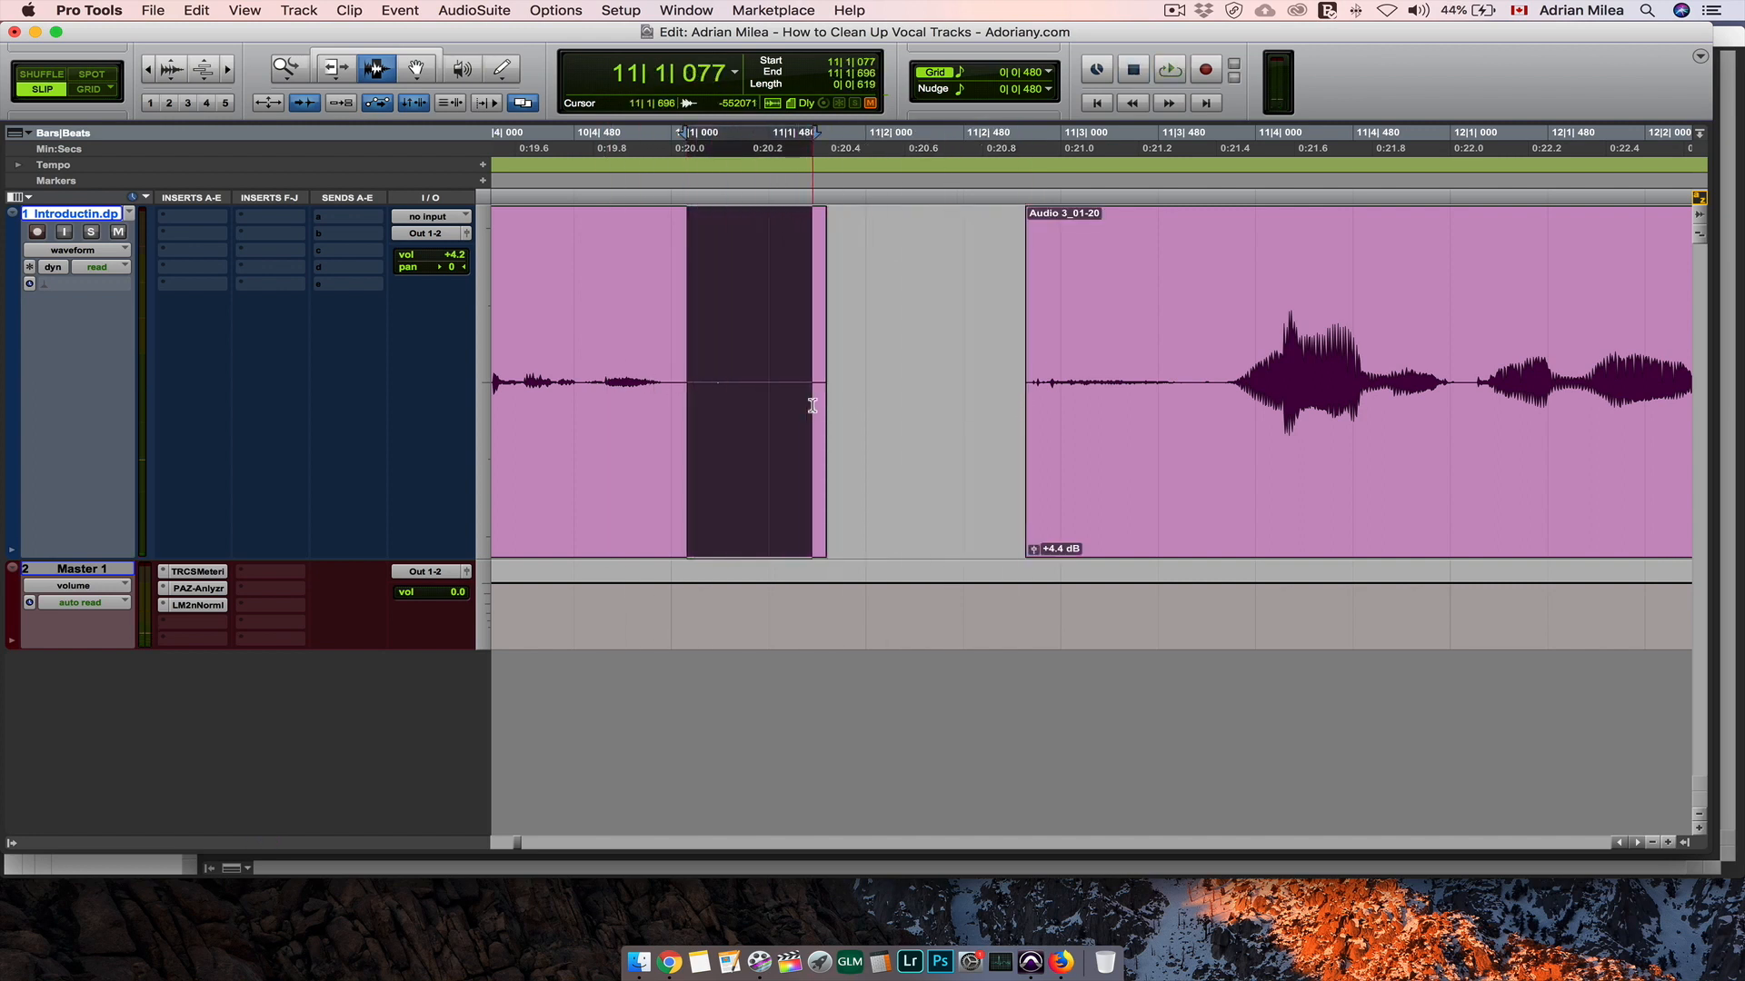
Step: Paste the copied room tone at 11|1|732 and 11|1|865, and move the second copy to 11|2|177 to fill the gap
{"action": "left_click", "coordinate": [819, 387]}
{"action": "key", "text": "super+v"}
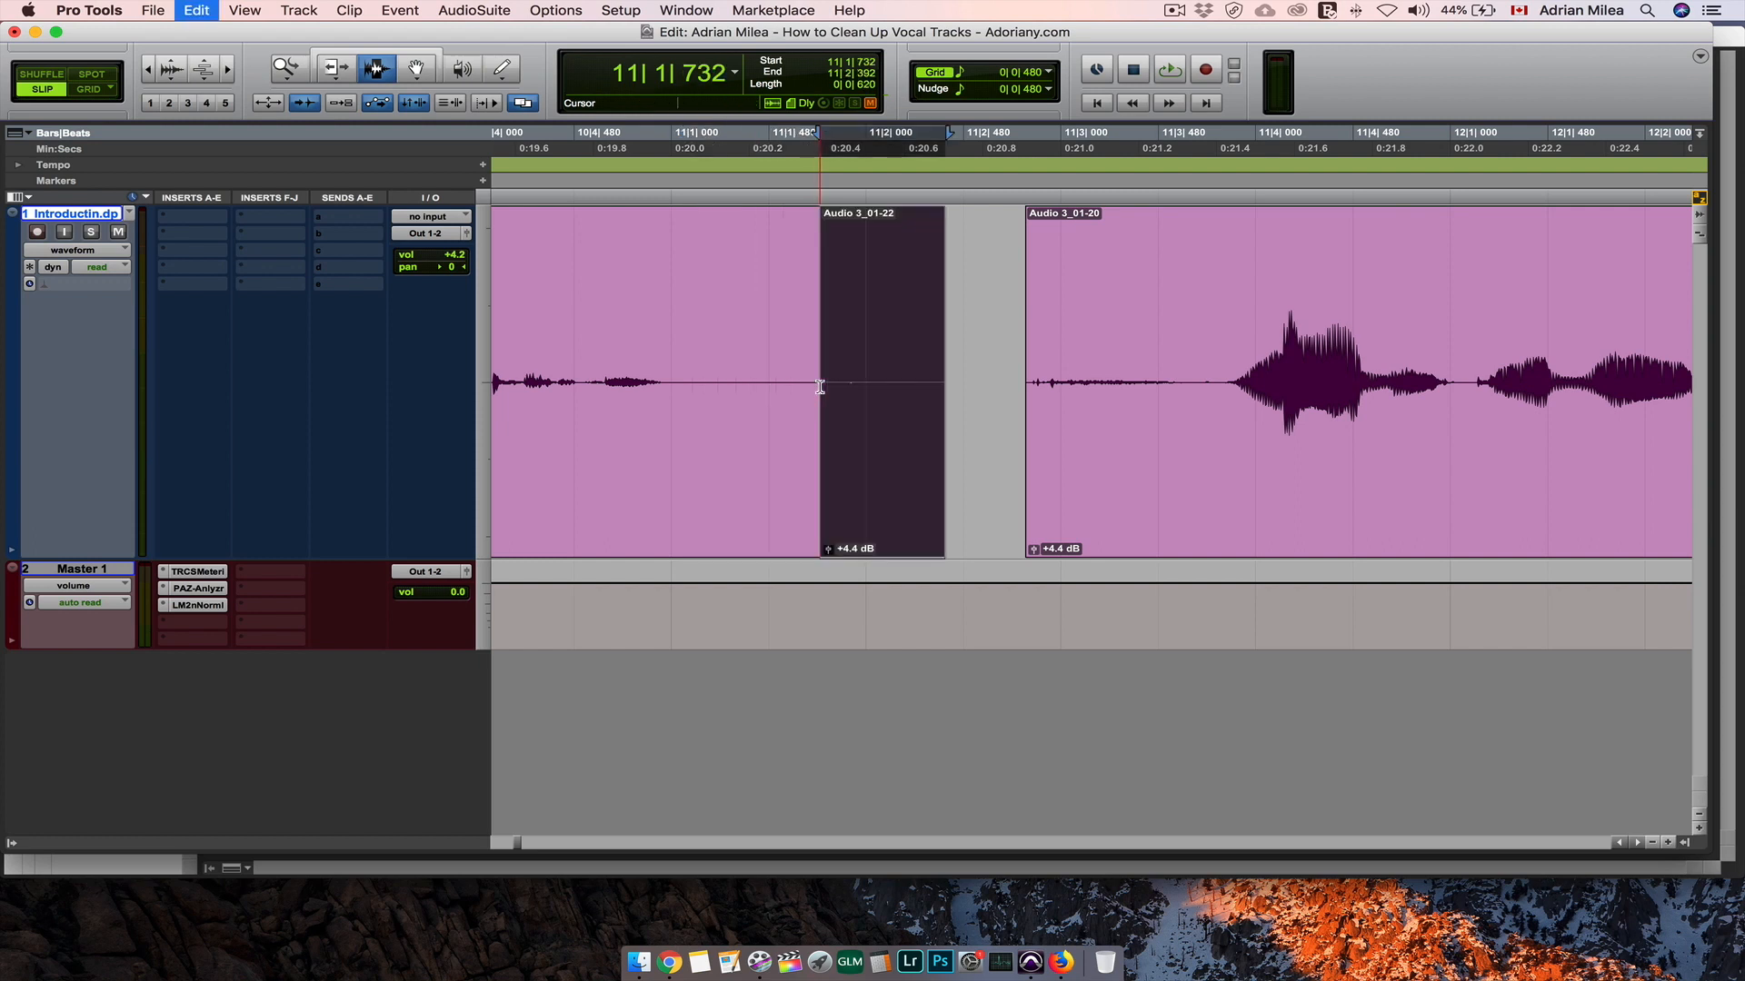
{"action": "left_click", "coordinate": [847, 382]}
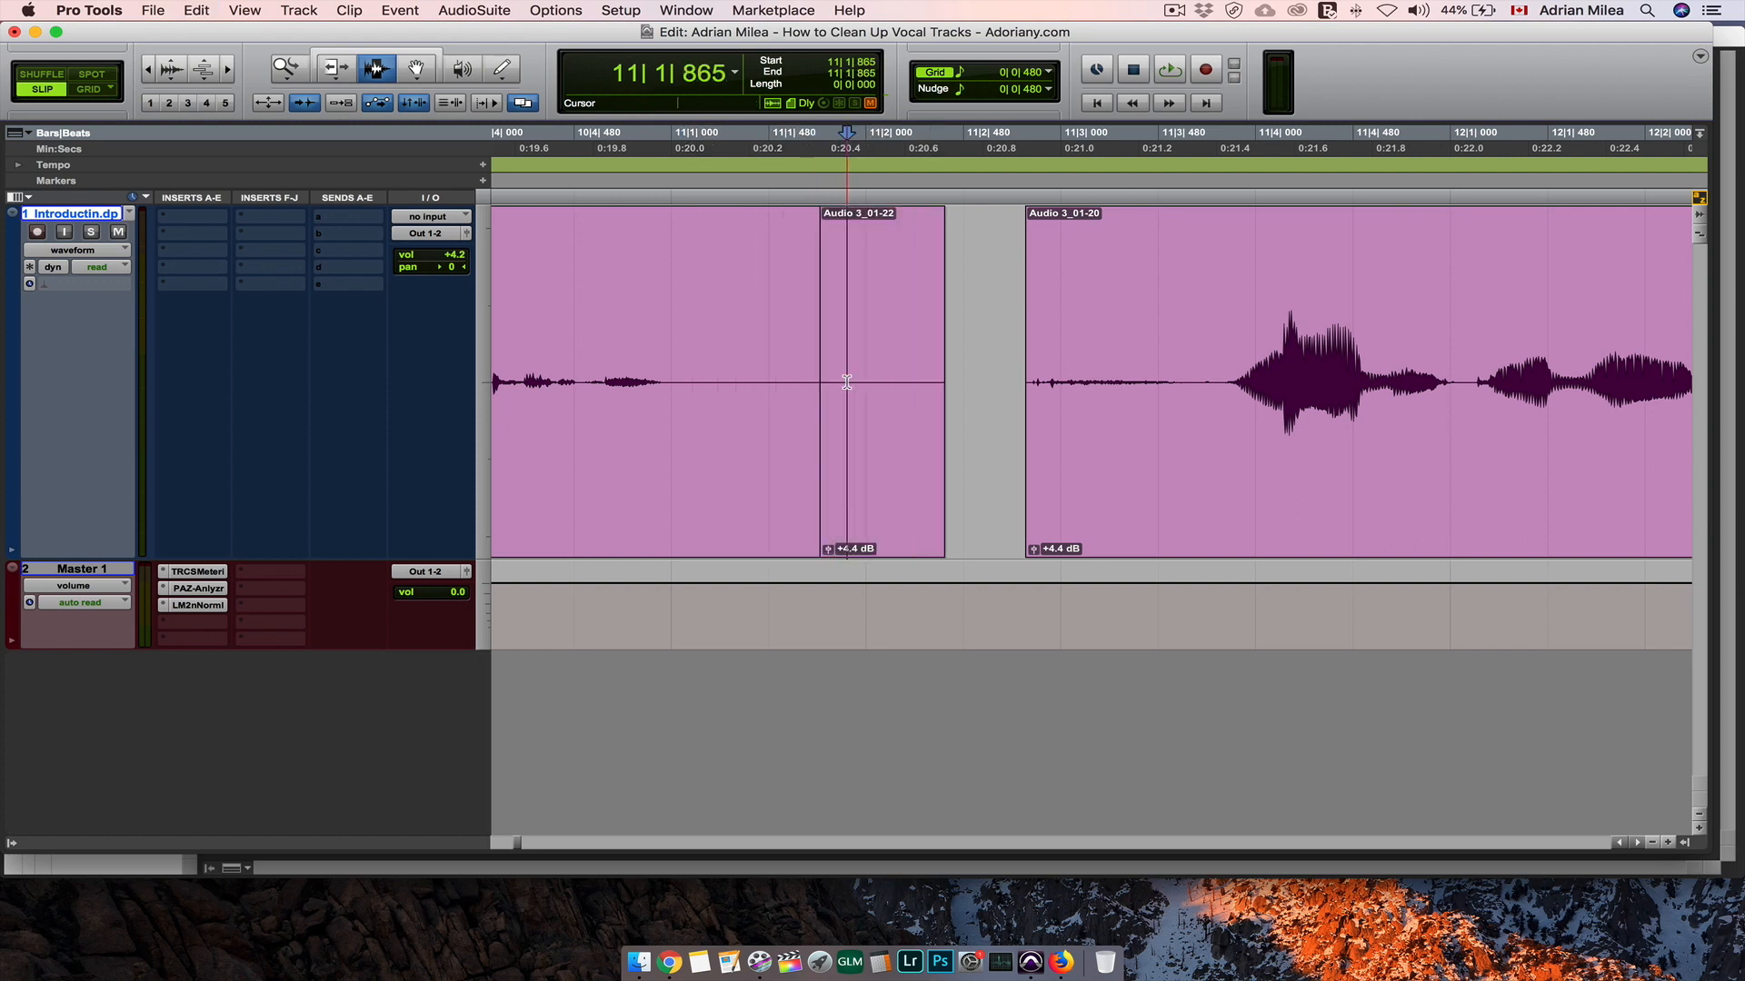
{"action": "key", "text": "super+v"}
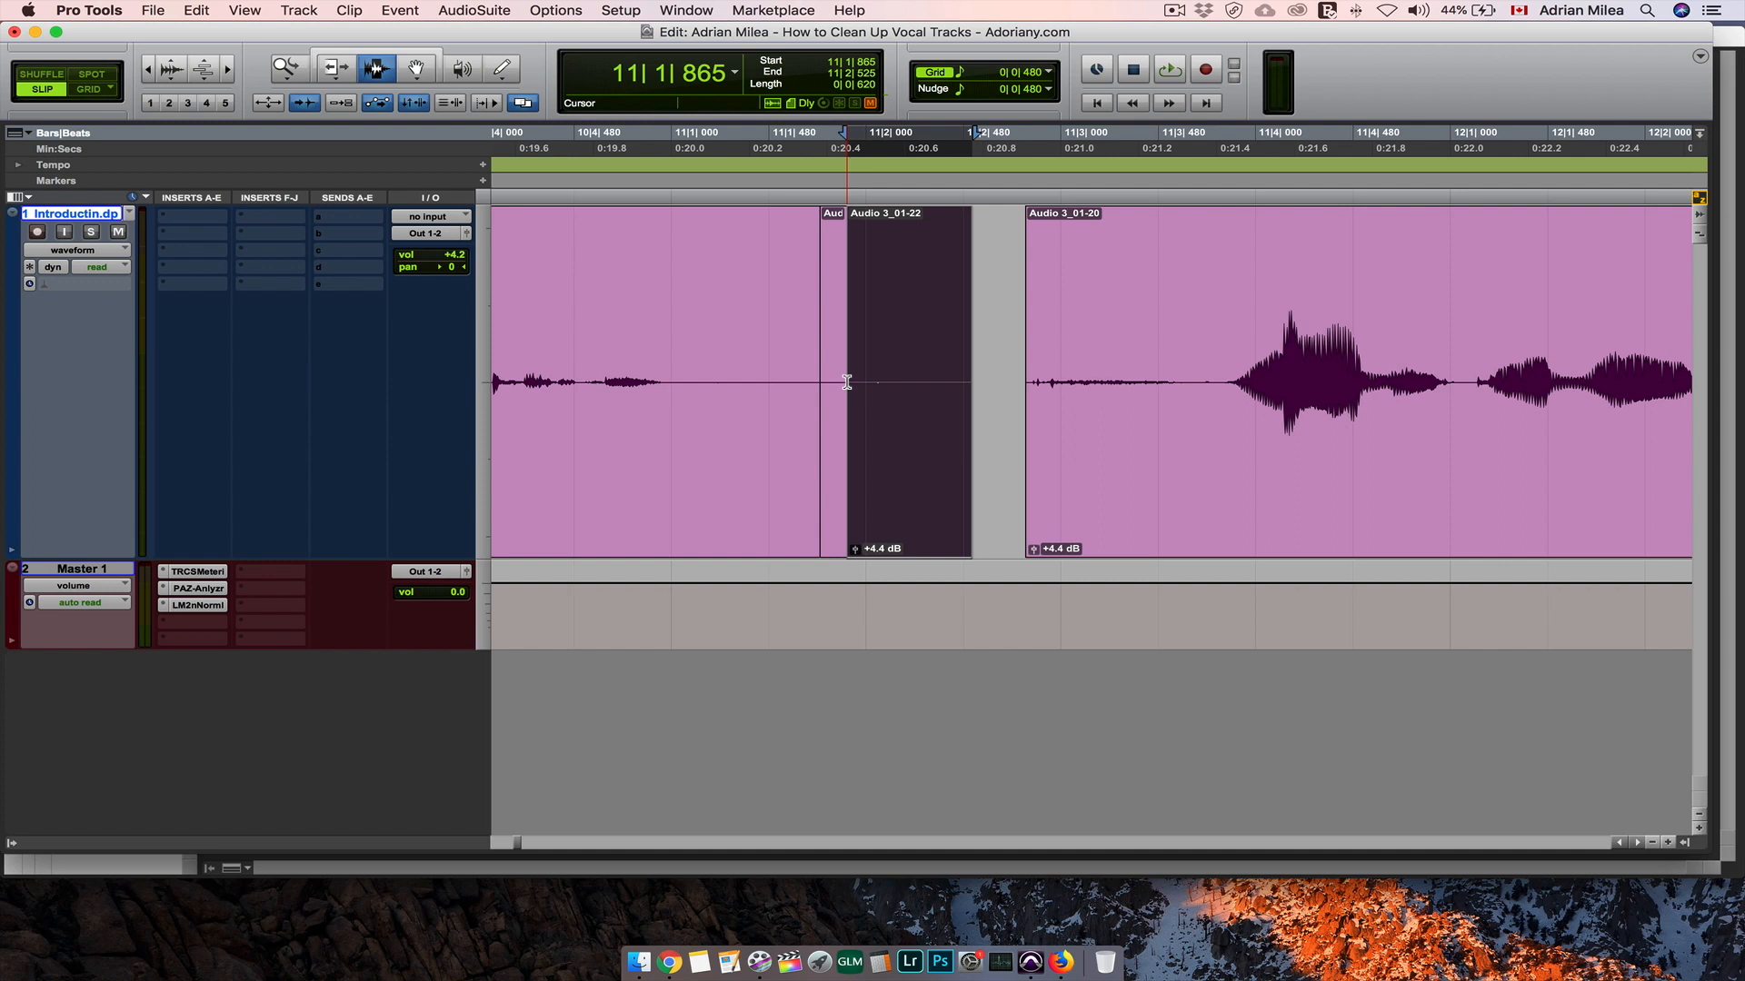
{"action": "left_click_drag", "start_coordinate": [890, 423], "coordinate": [945, 434]}
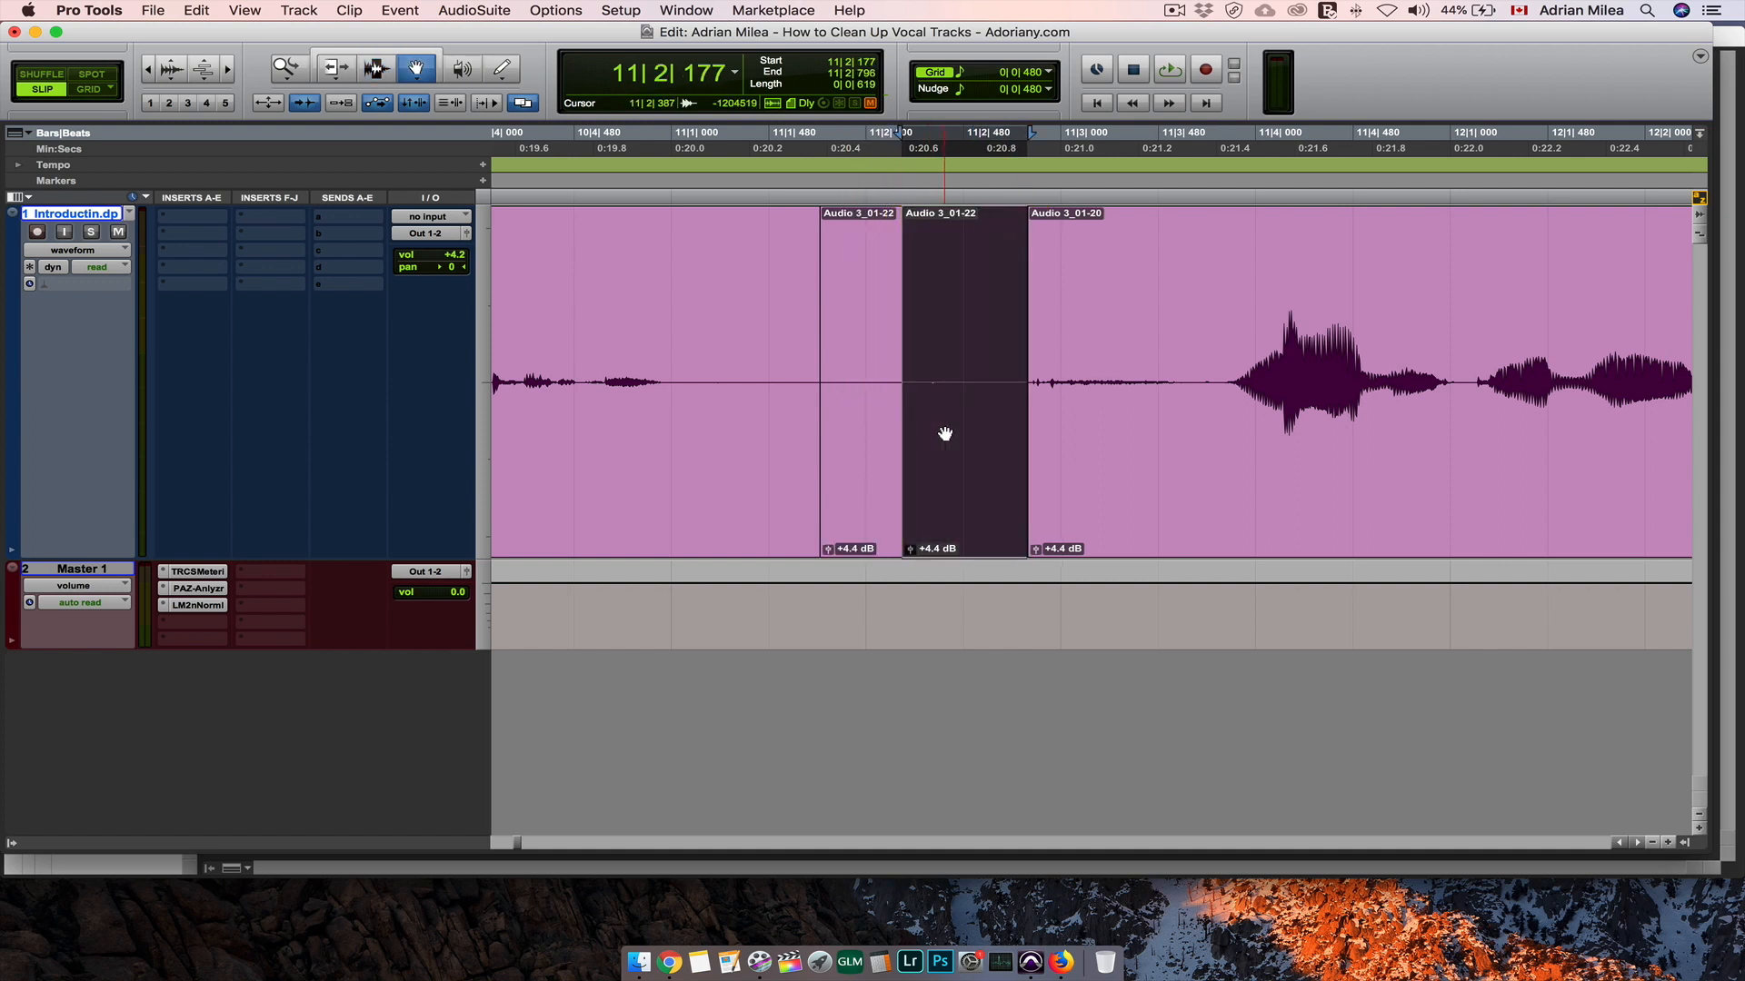
Step: Play back the patched pause from 11|1|118, 10|4|515 and 11|1|650 to check how the room tone joins sound
{"action": "left_click", "coordinate": [695, 376]}
{"action": "key", "text": "space"}
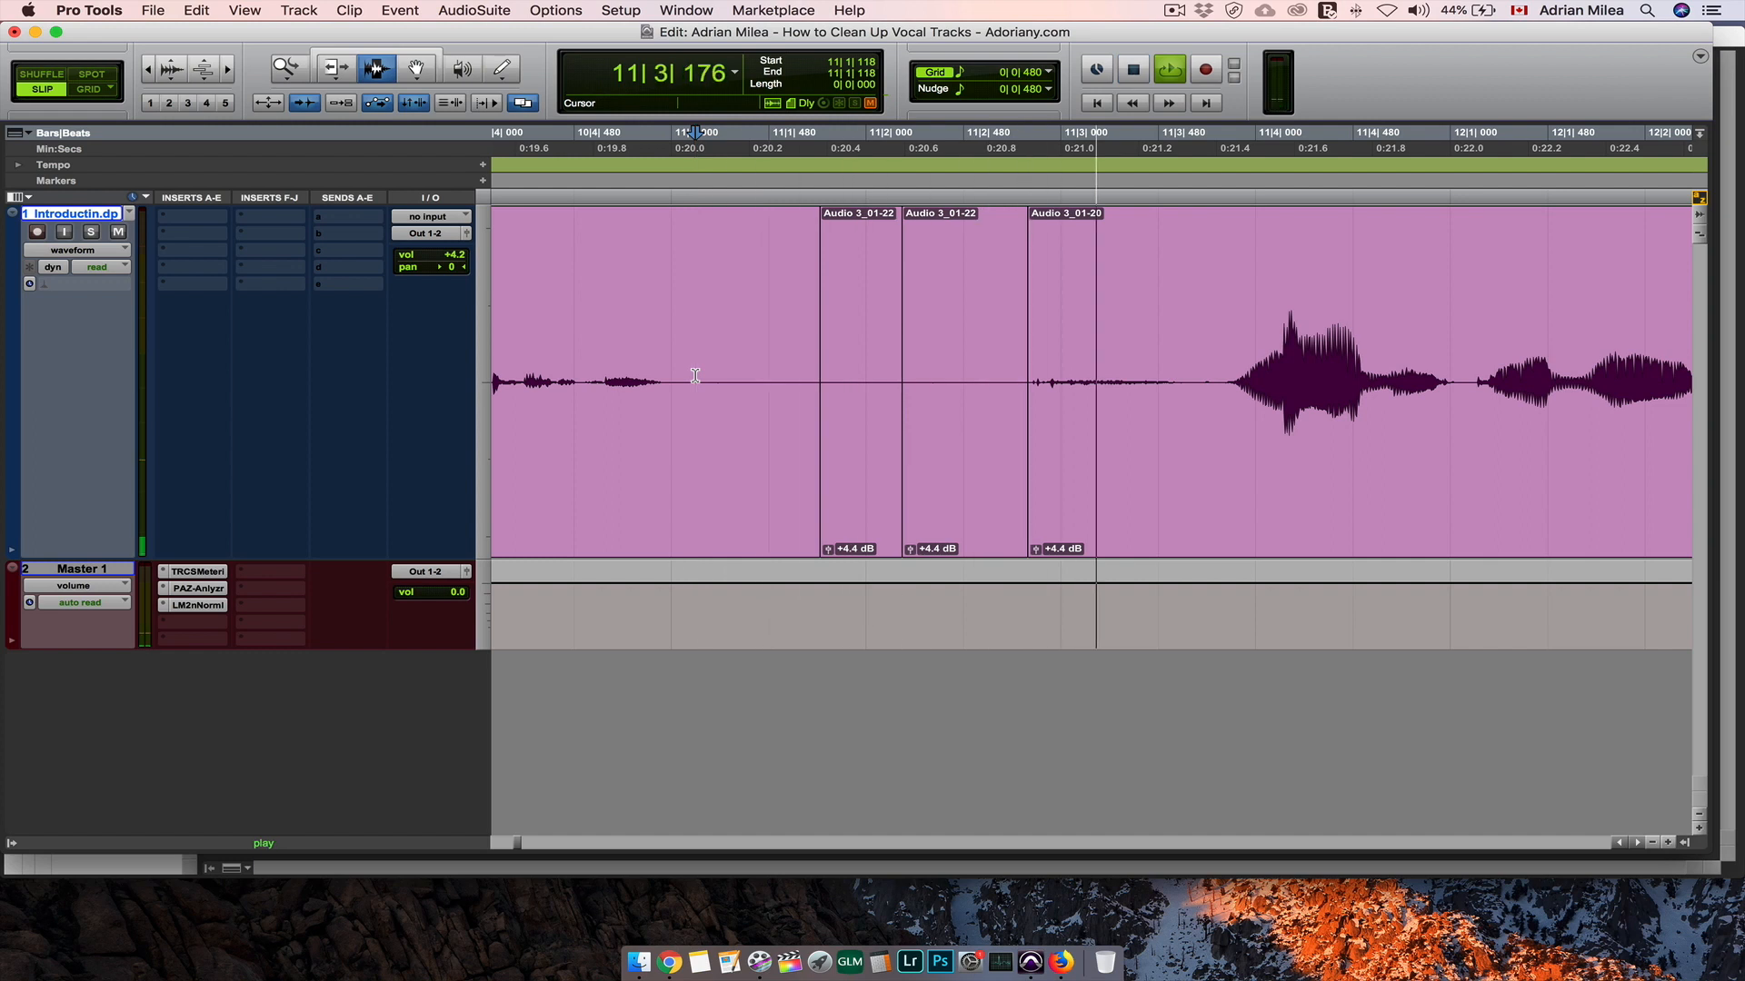
{"action": "key", "text": "space"}
{"action": "key", "text": "space"}
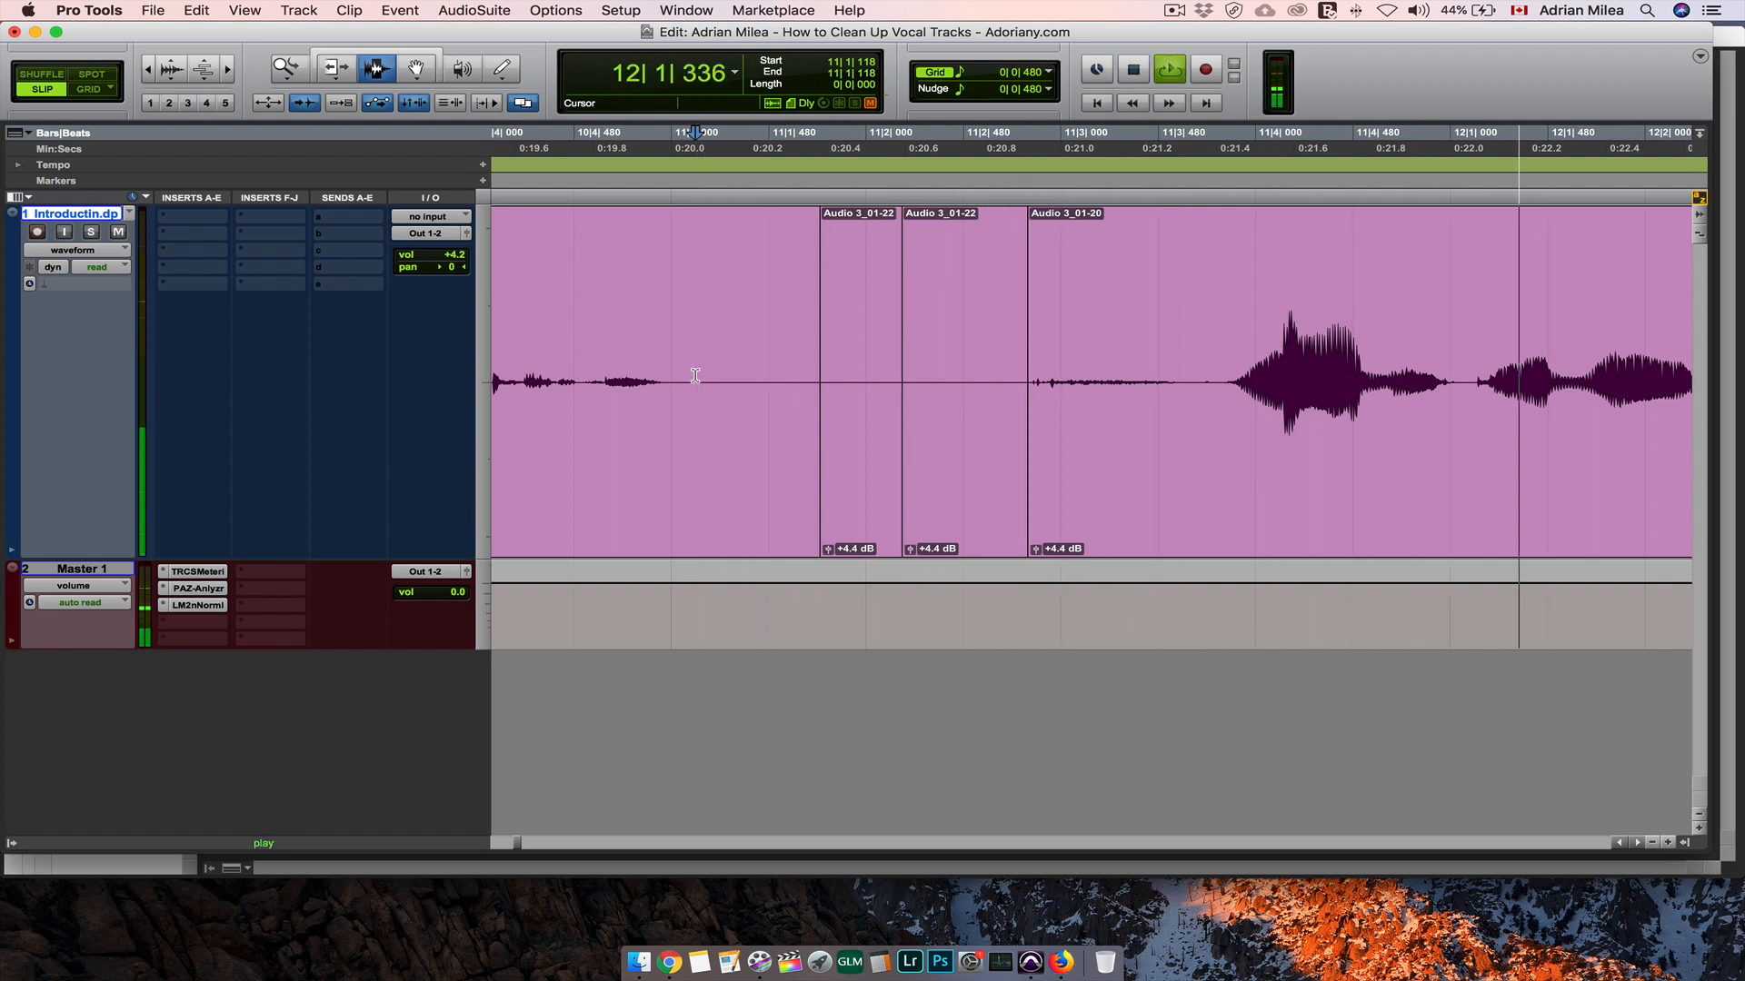
{"action": "key", "text": "space"}
{"action": "left_click", "coordinate": [581, 359]}
{"action": "key", "text": "space"}
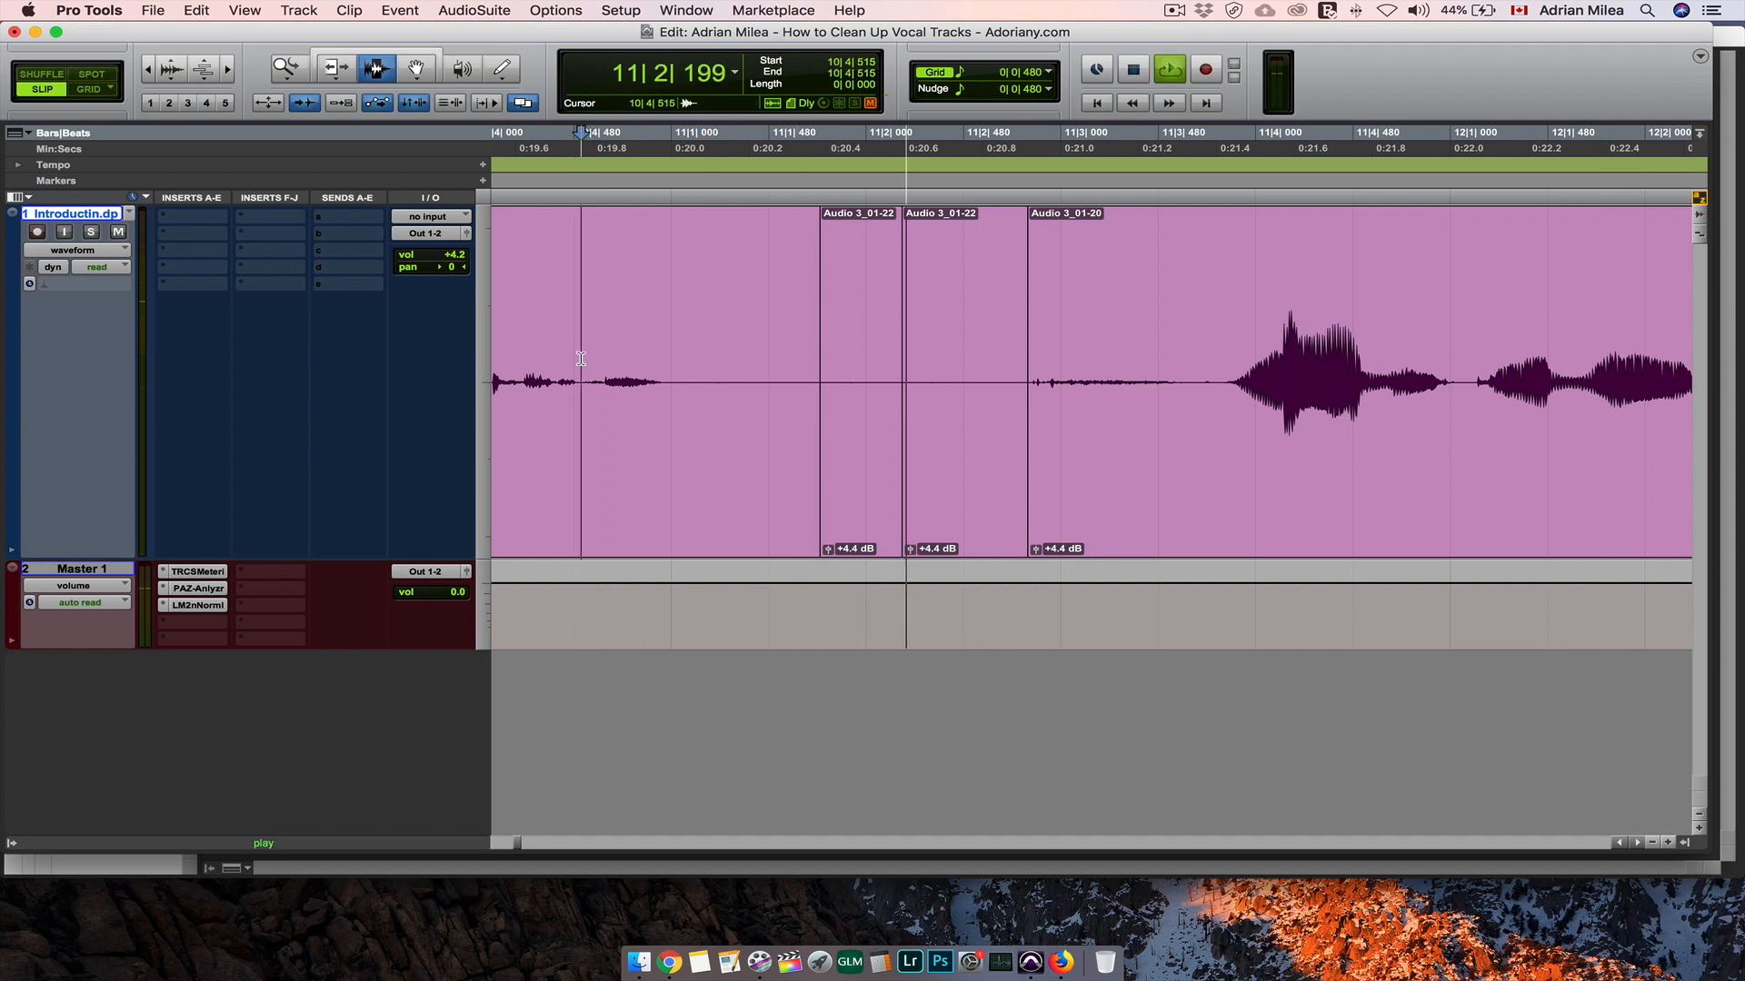
{"action": "key", "text": "space"}
{"action": "key", "text": "space"}
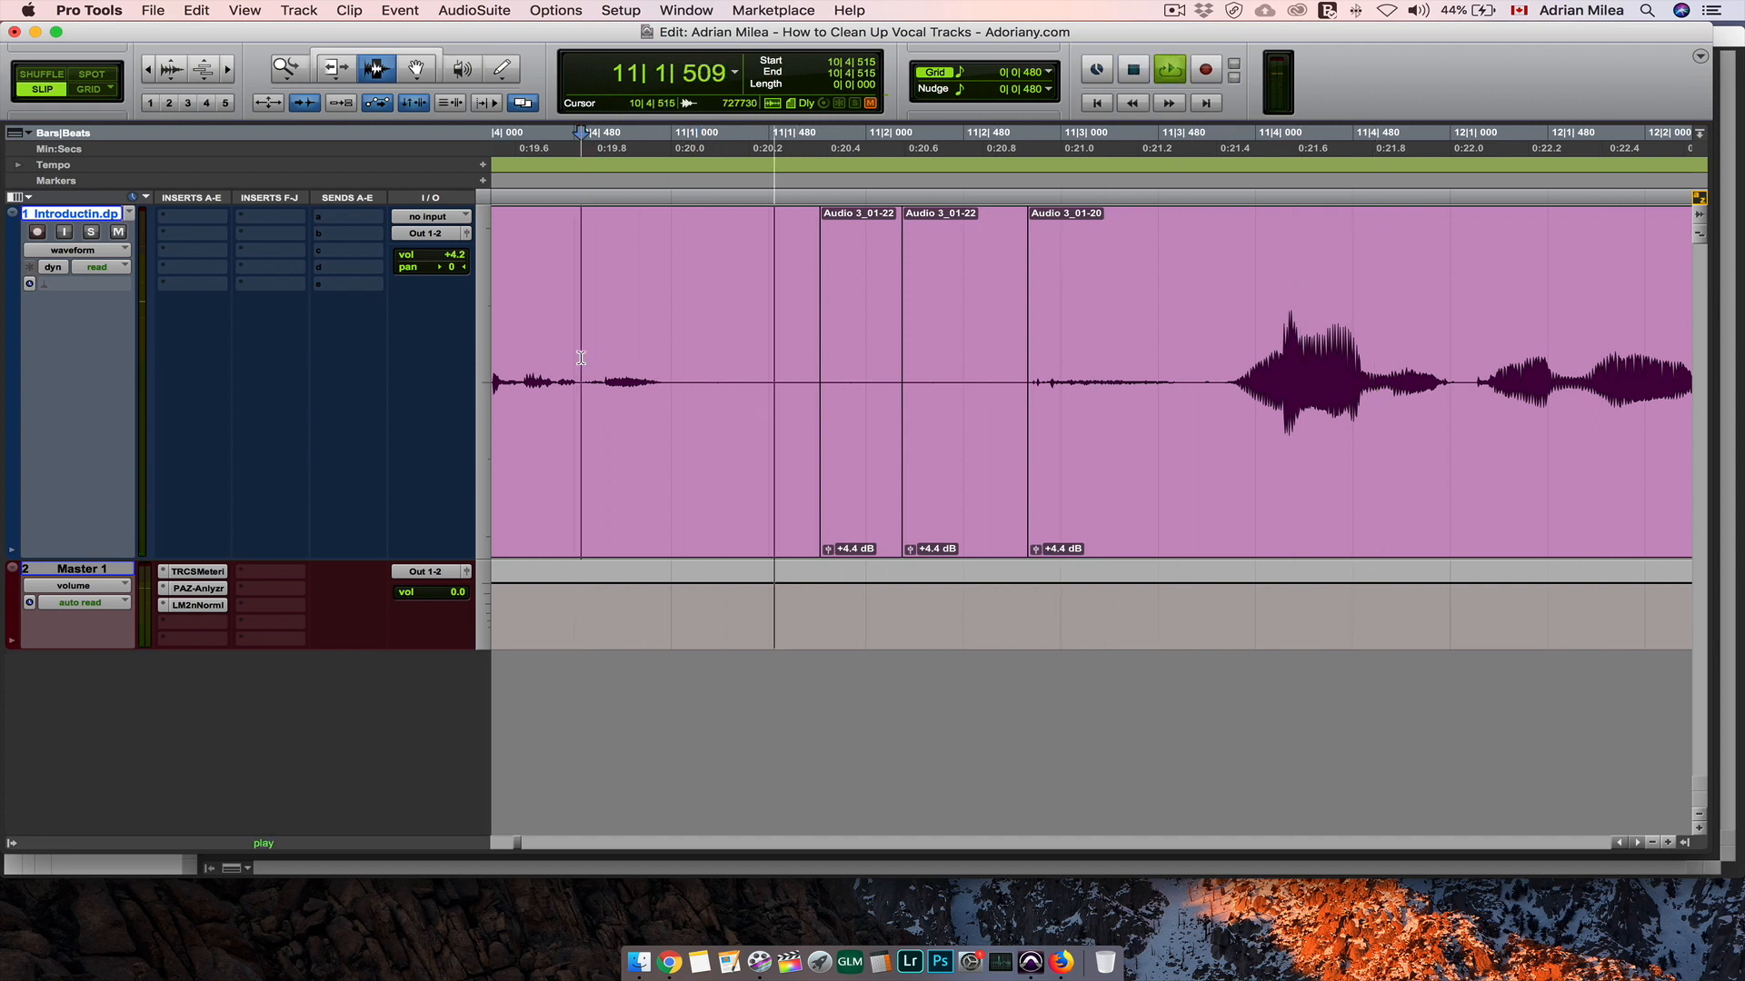
{"action": "key", "text": "space"}
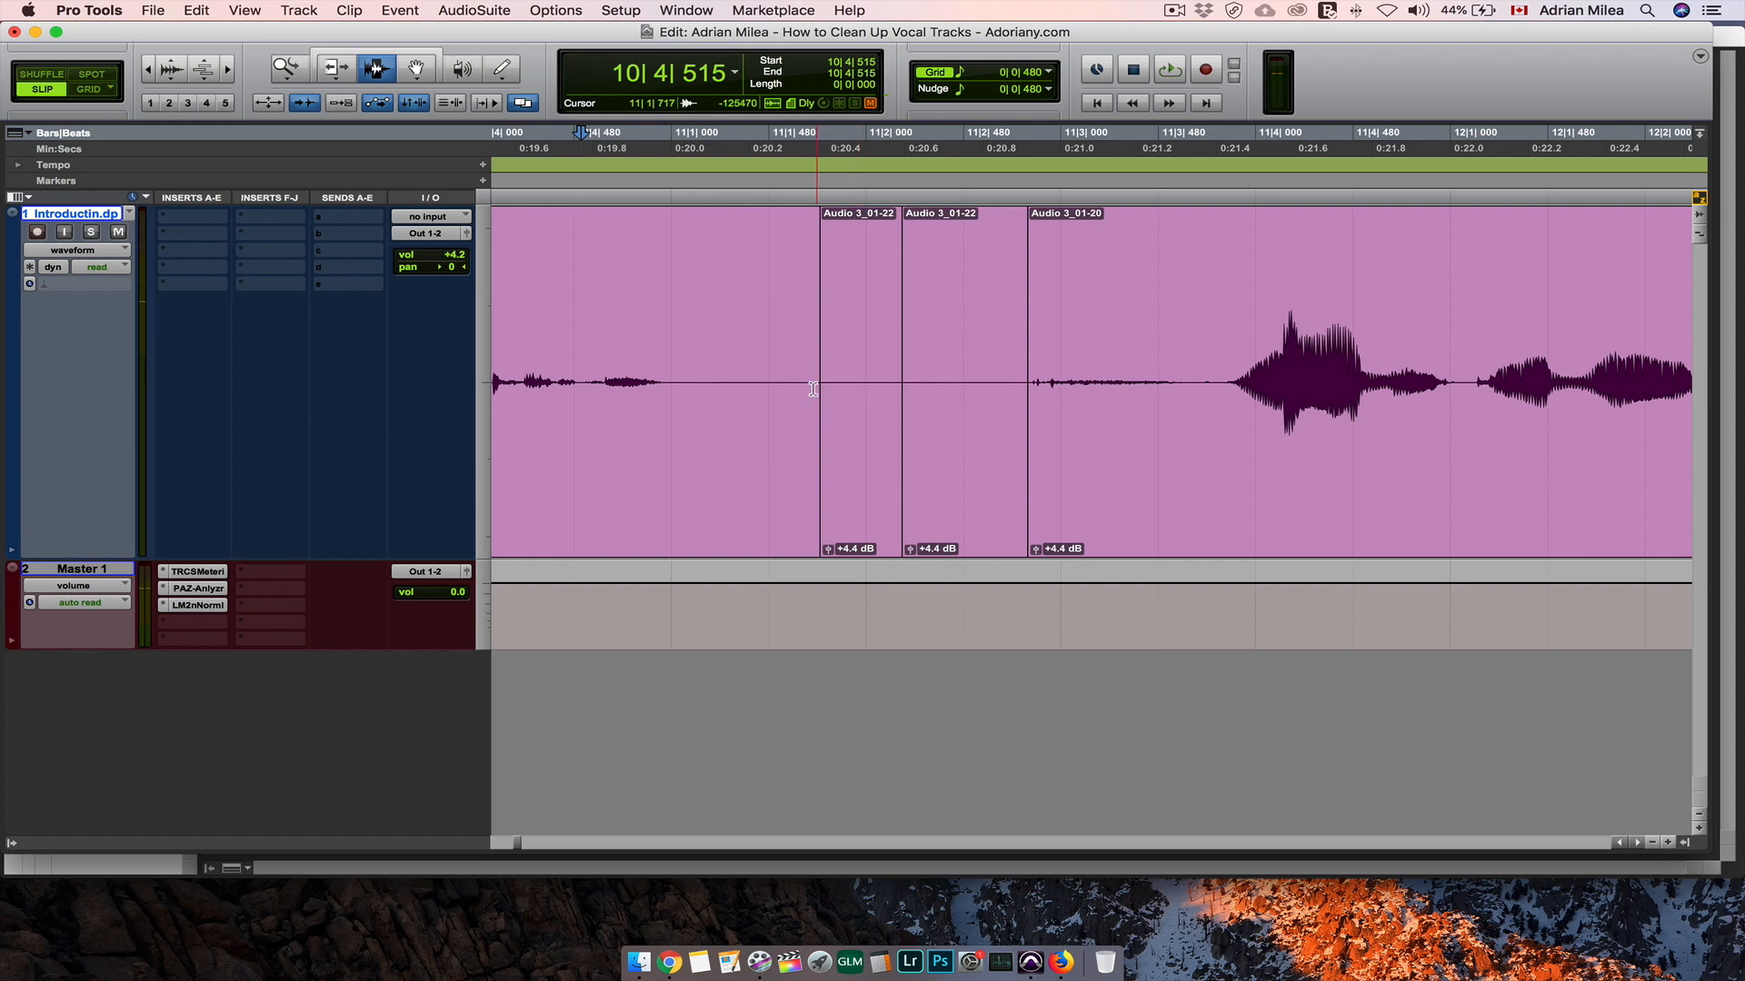
{"action": "key", "text": "space"}
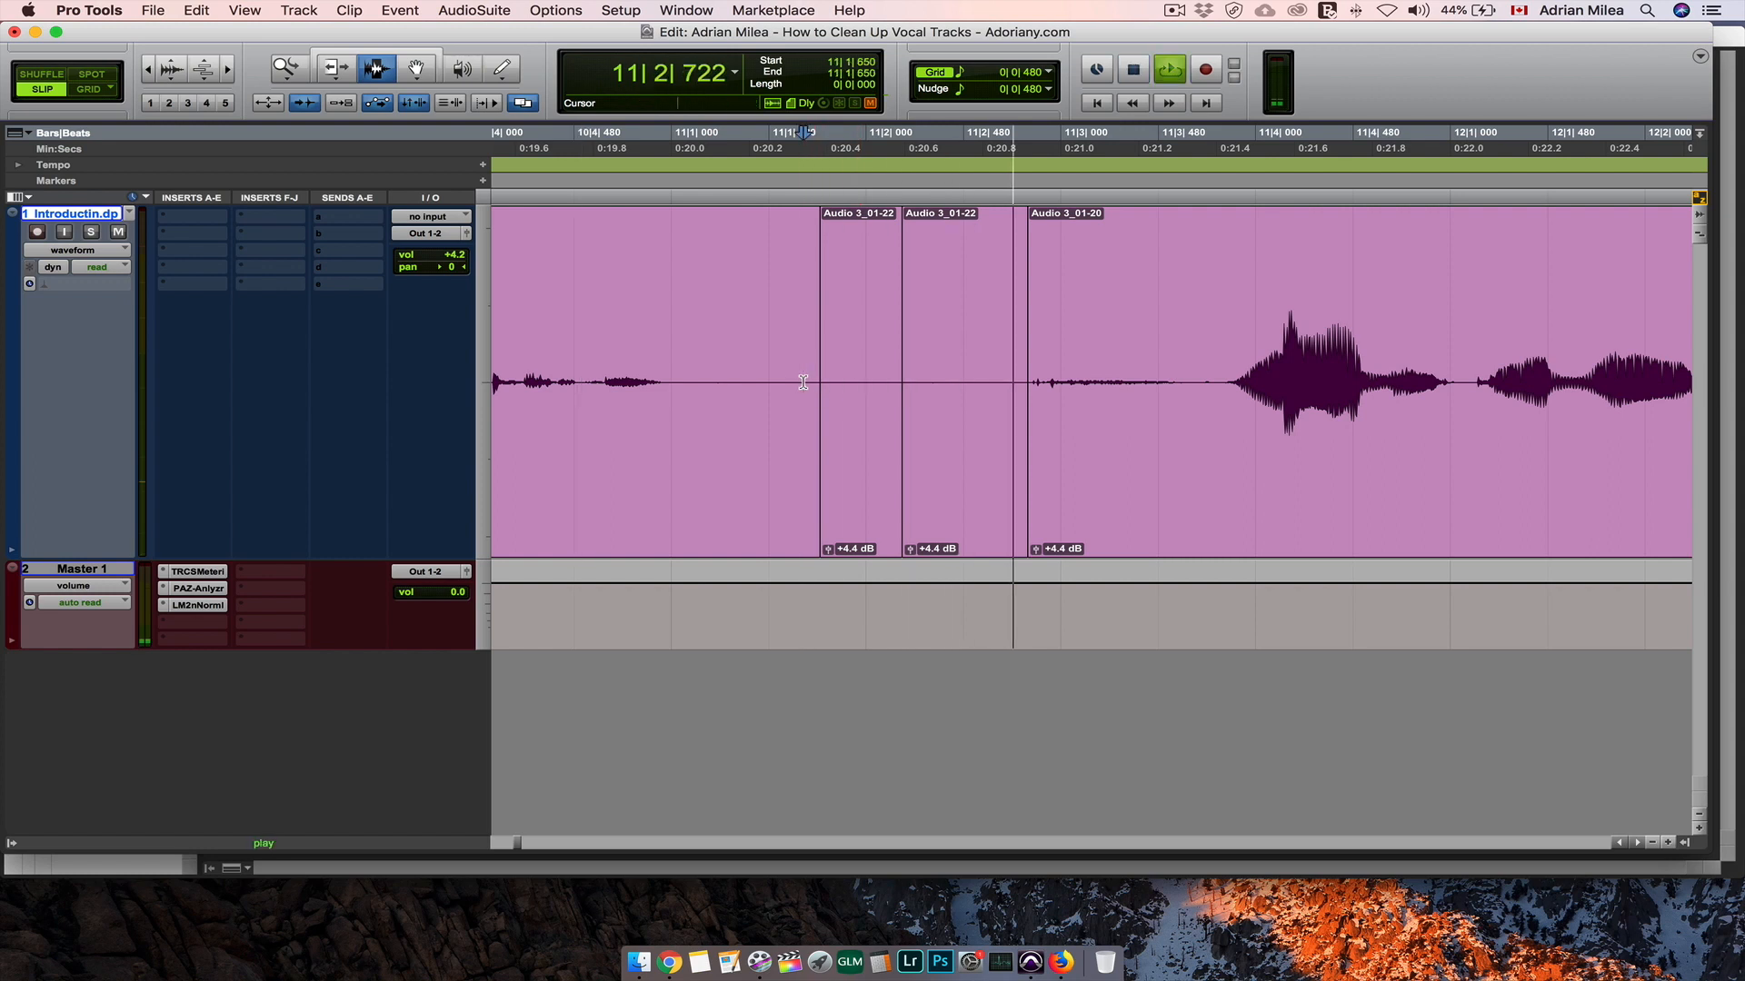
{"action": "key", "text": "space"}
Step: Audition and copy the clean room tone from 11|1|317 to 11|1|594, just before the patches
{"action": "left_click", "coordinate": [736, 382]}
{"action": "key", "text": "space"}
{"action": "key", "text": "space"}
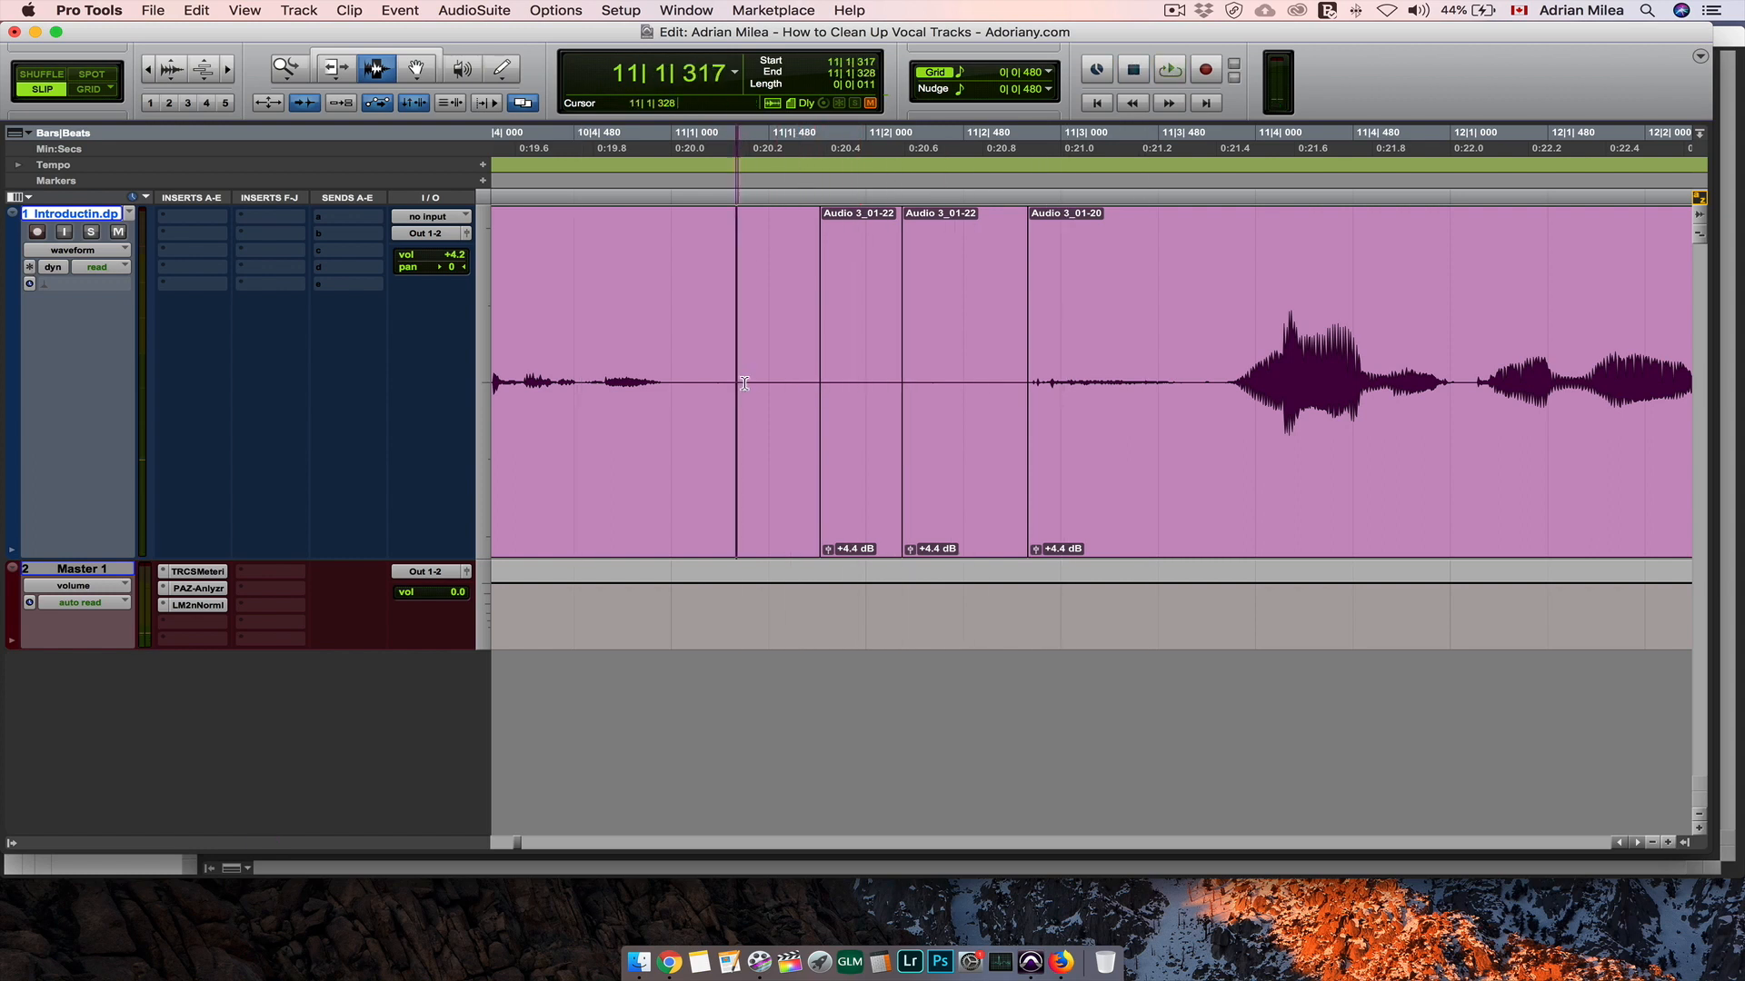
{"action": "left_click_drag", "start_coordinate": [736, 383], "coordinate": [788, 388]}
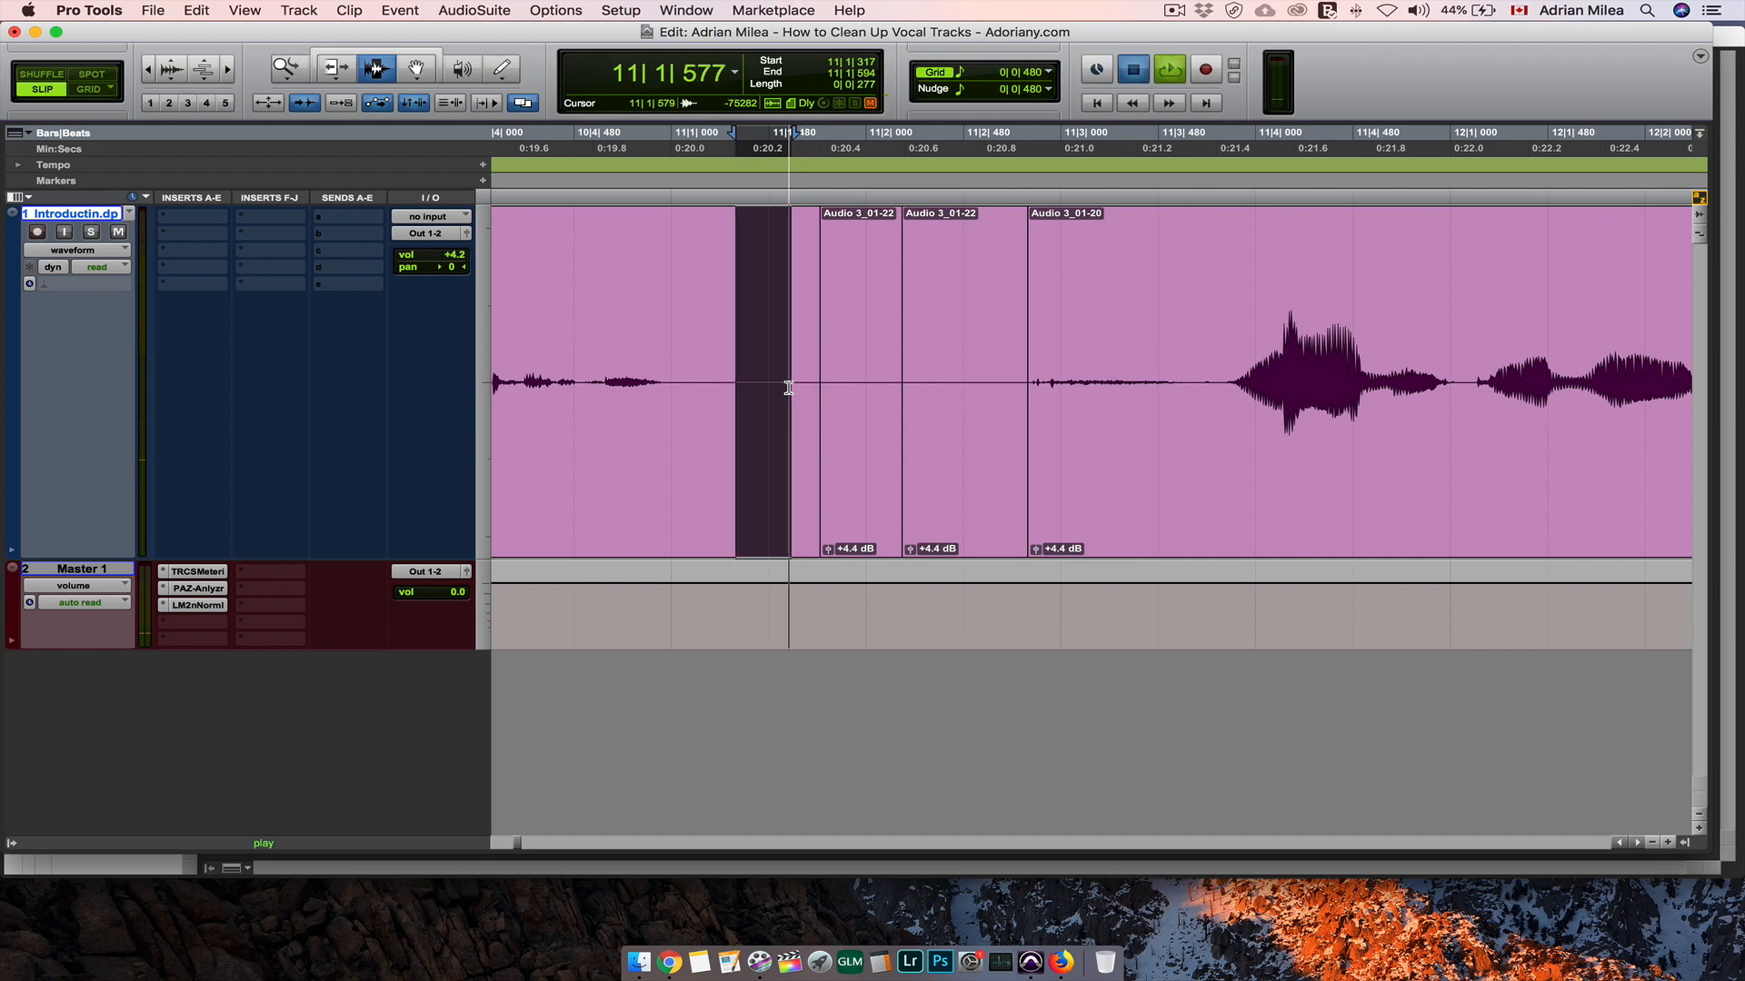
{"action": "key", "text": "space"}
Step: Paste the clean room tone over the patch joins at 11|1|666 and 11|2|131
{"action": "left_click", "coordinate": [806, 379]}
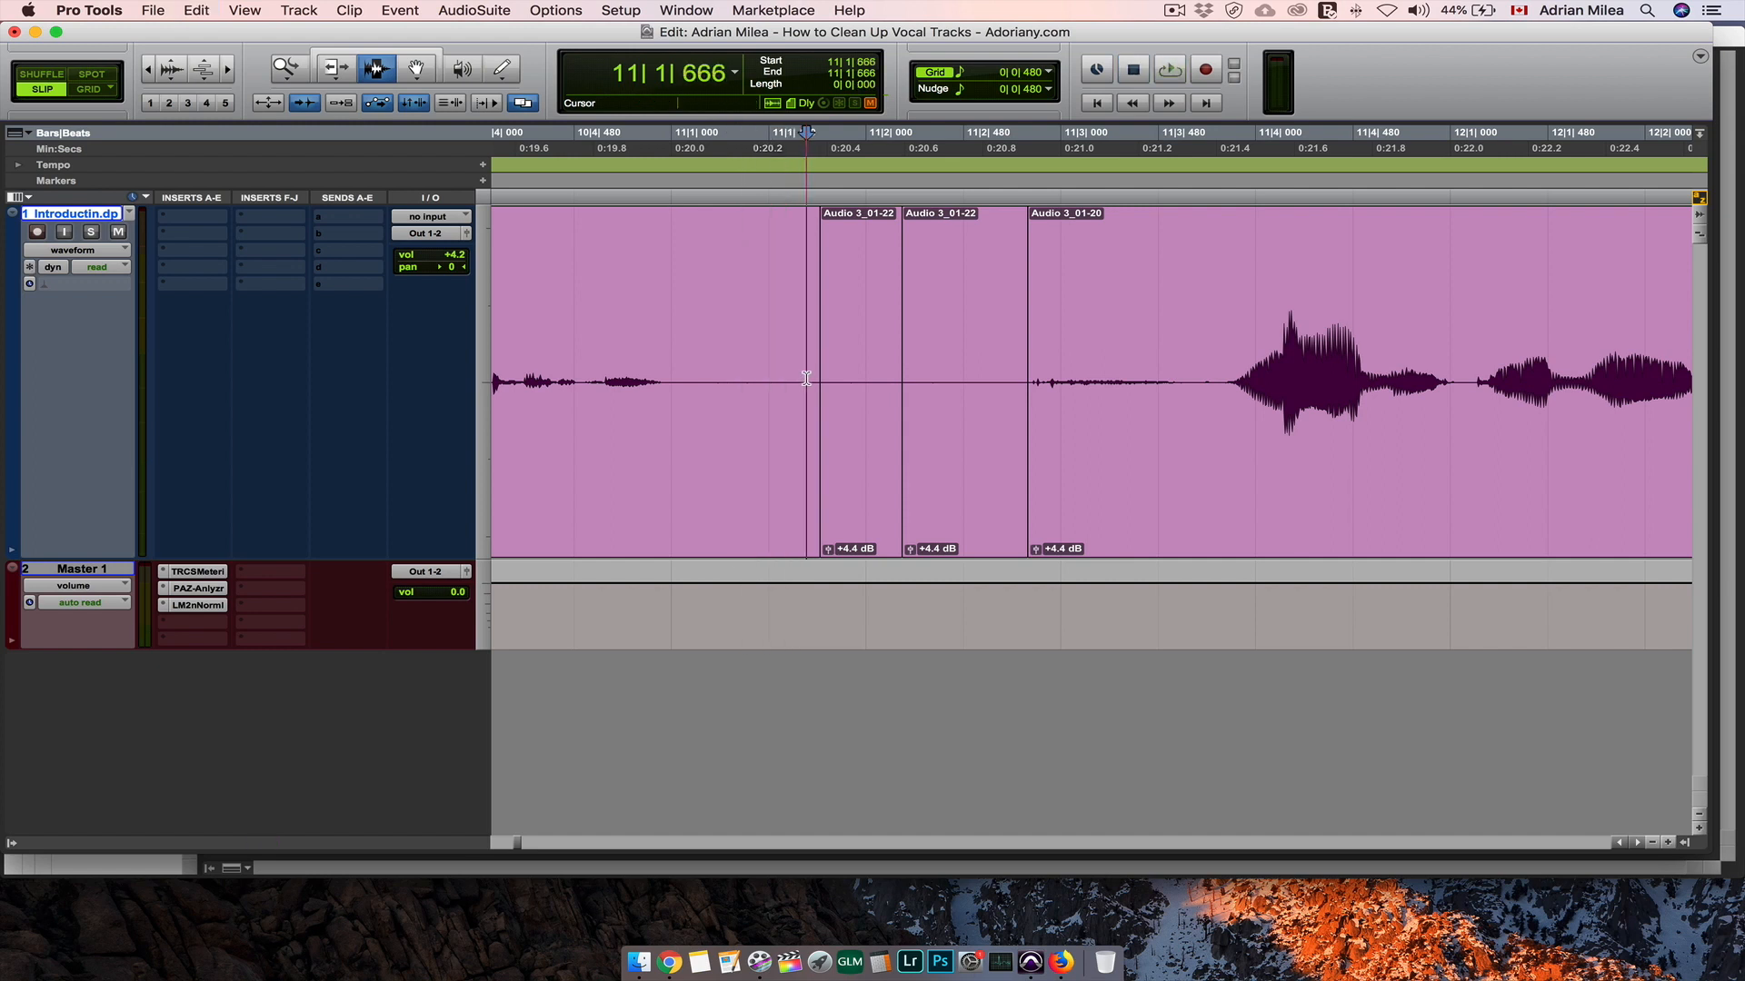
{"action": "key", "text": "super+v"}
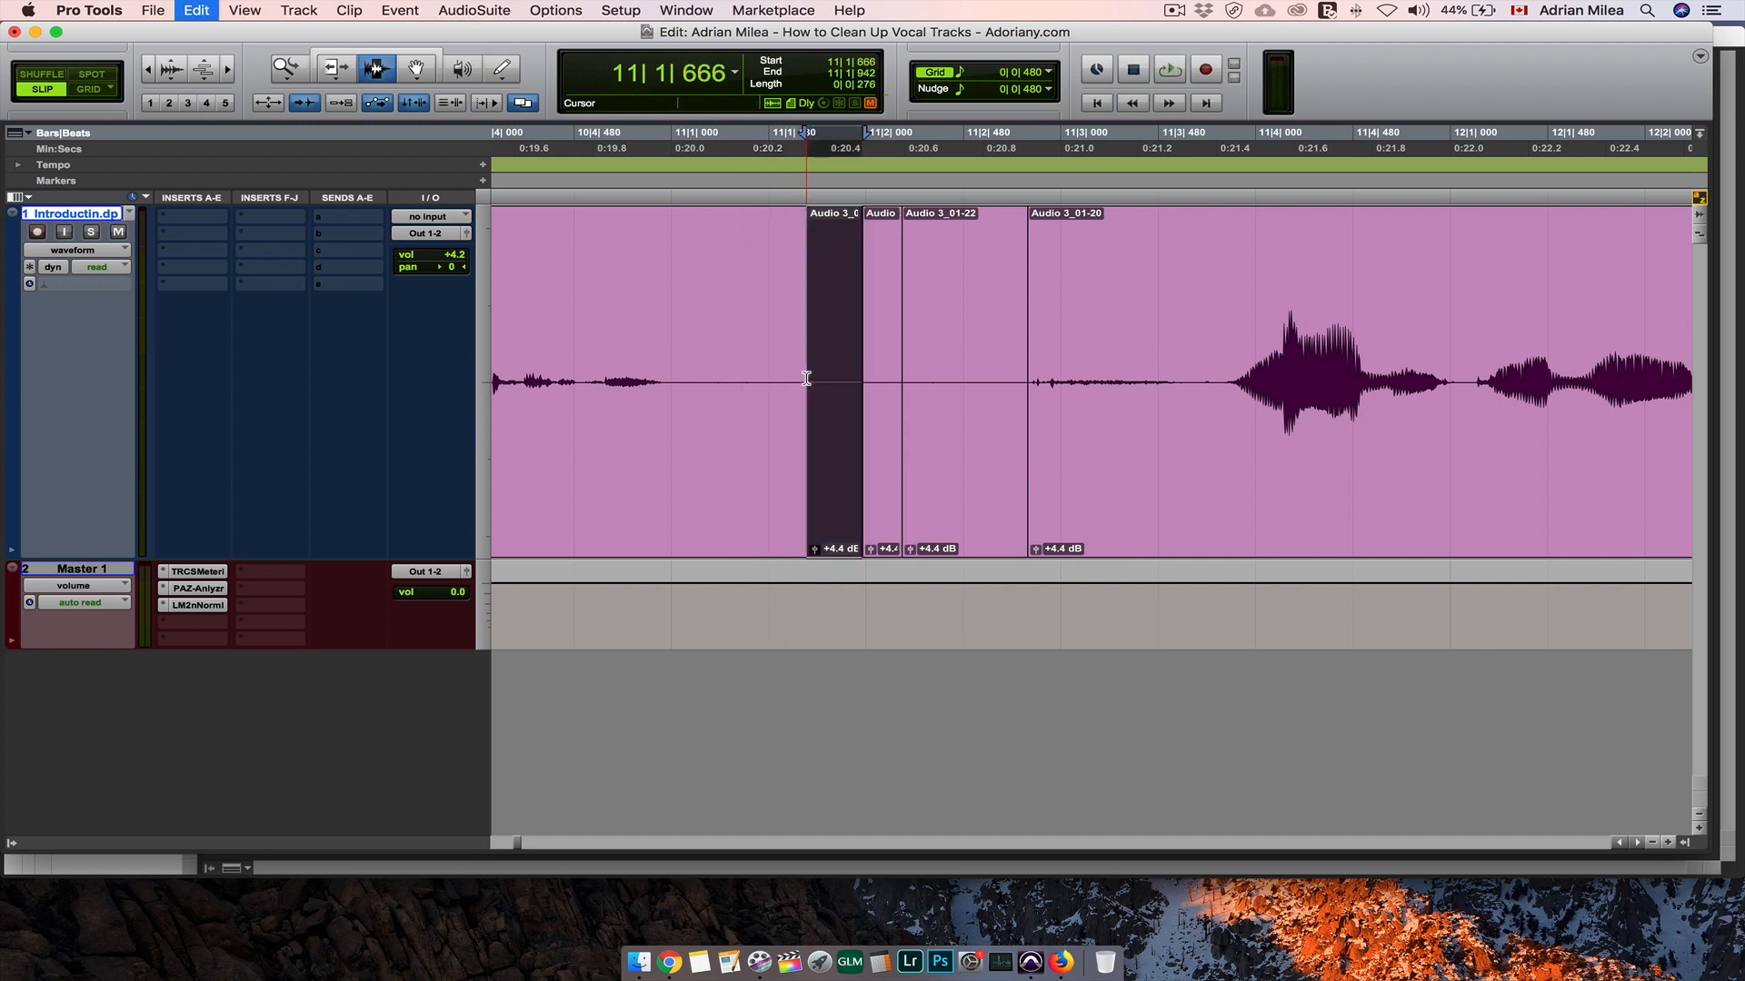
{"action": "left_click", "coordinate": [893, 381]}
{"action": "key", "text": "super+v"}
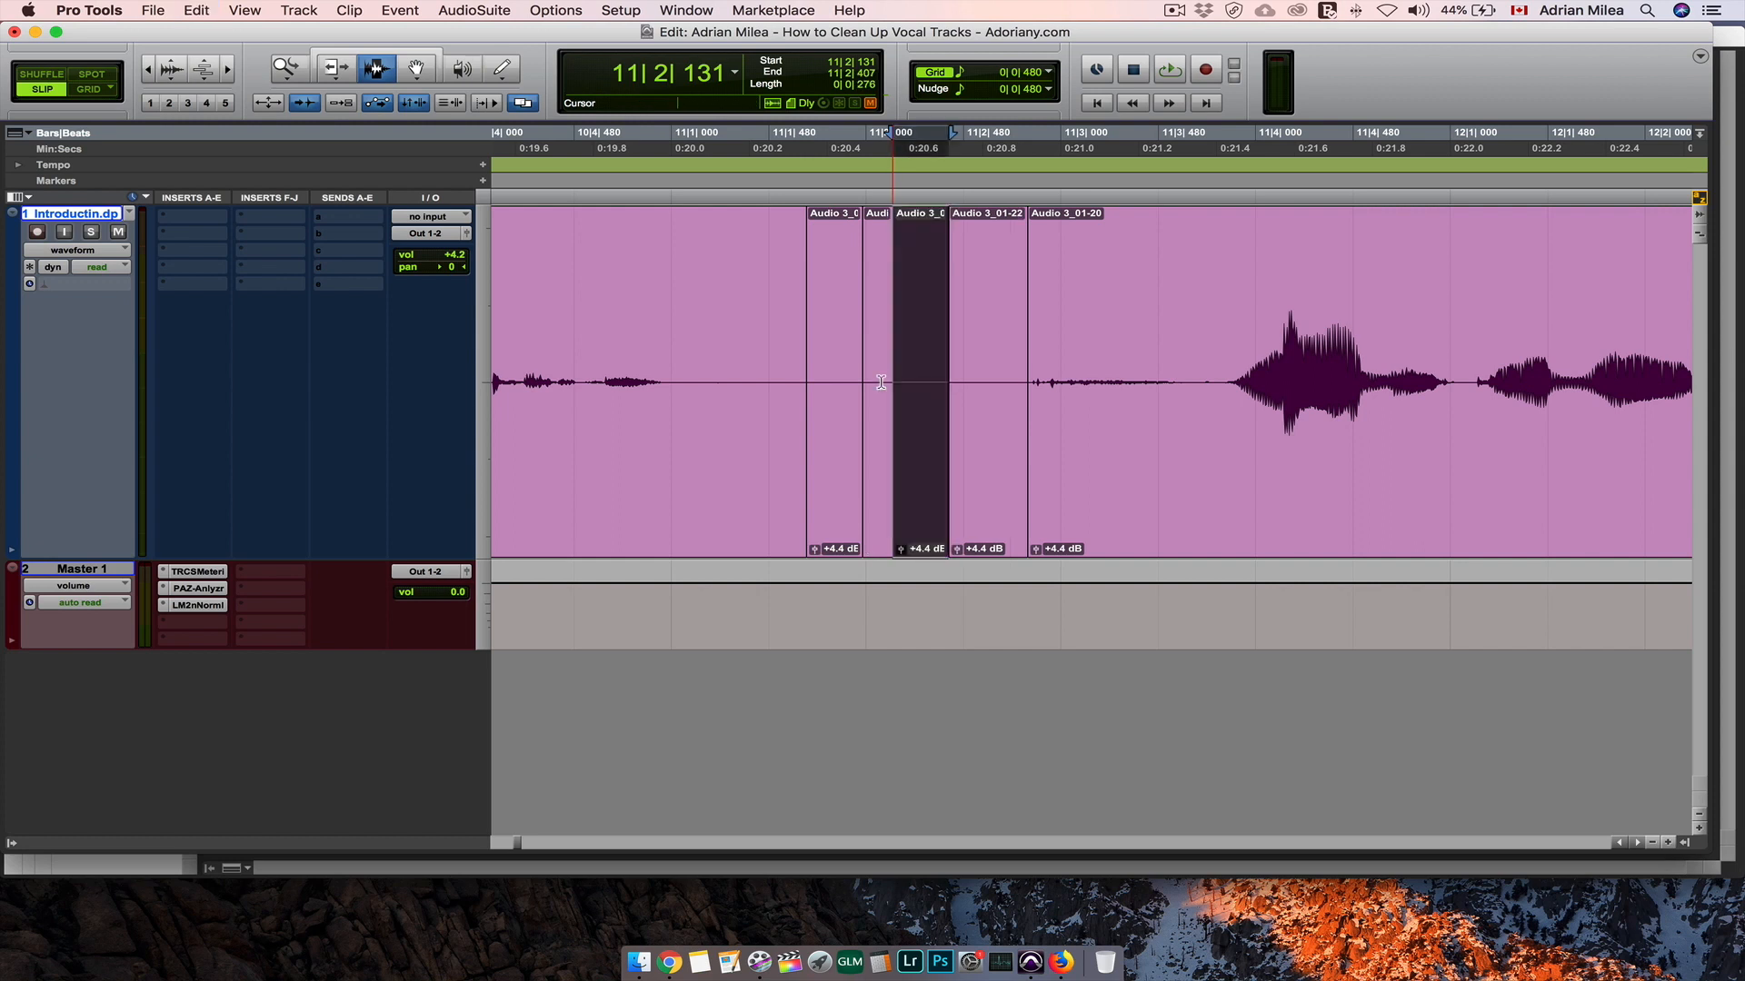
Step: Play back the repaired pause from 11|1|169, 10|4|893 and 10|4|499 through to the following words
{"action": "left_click", "coordinate": [706, 374]}
{"action": "key", "text": "space"}
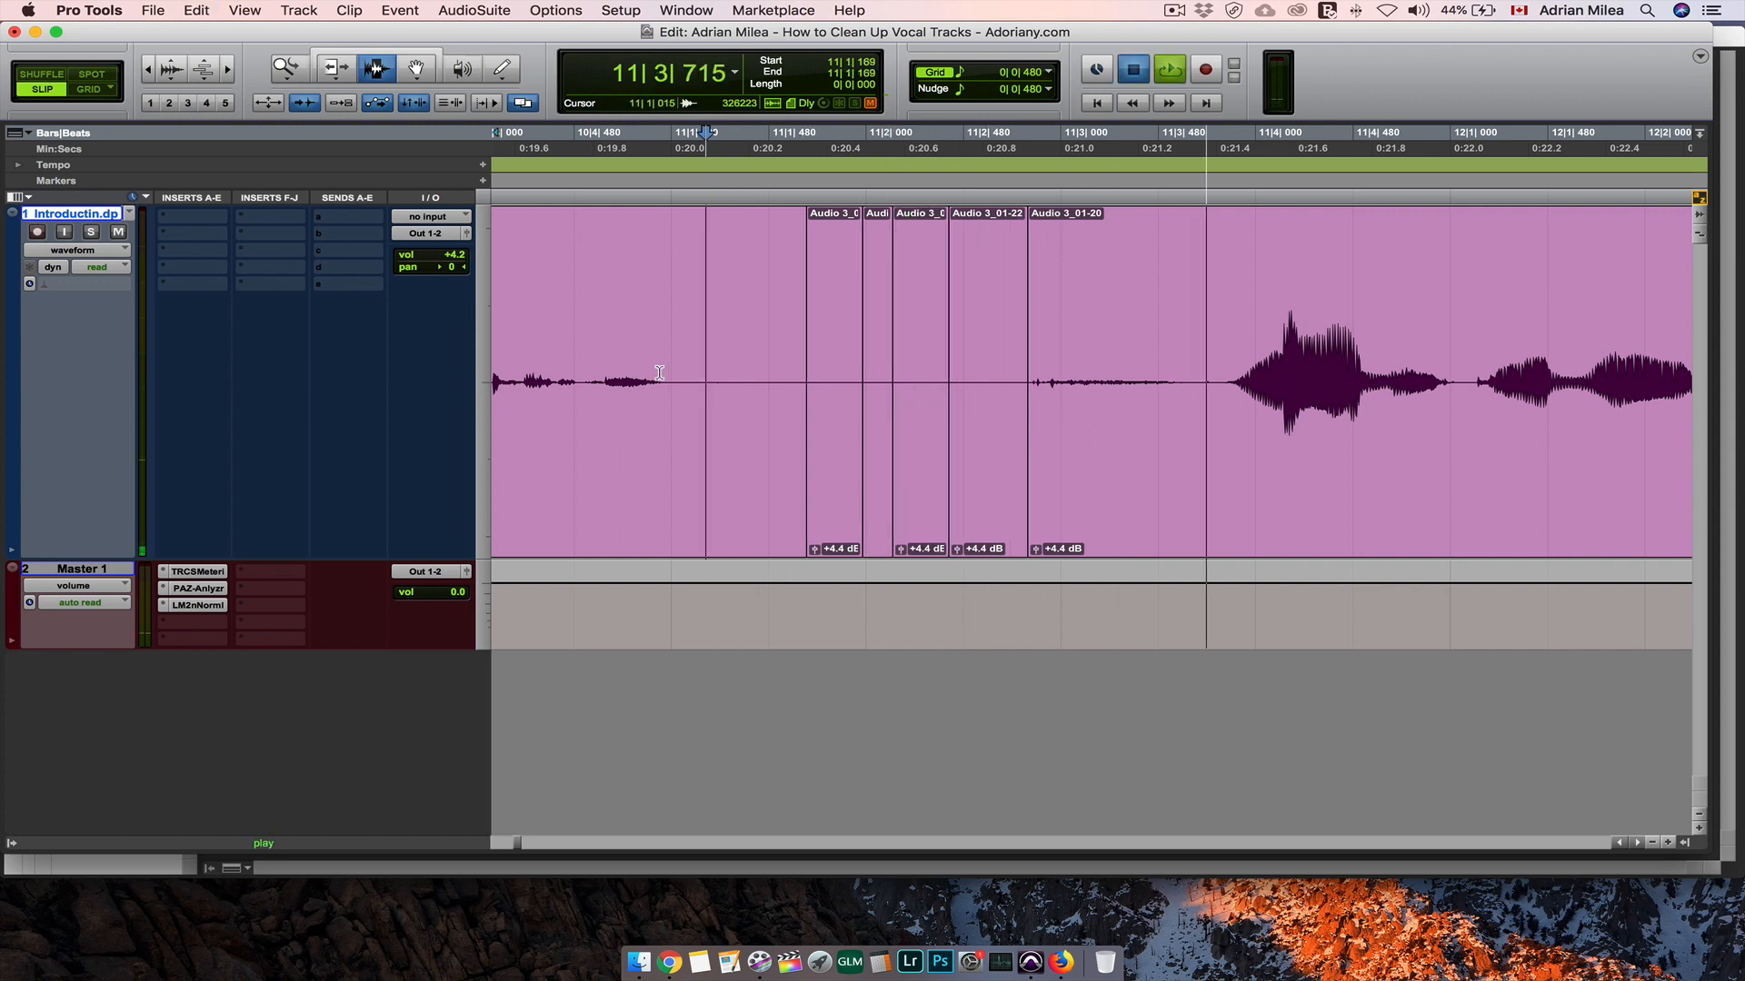
{"action": "left_click", "coordinate": [658, 373]}
{"action": "key", "text": "space"}
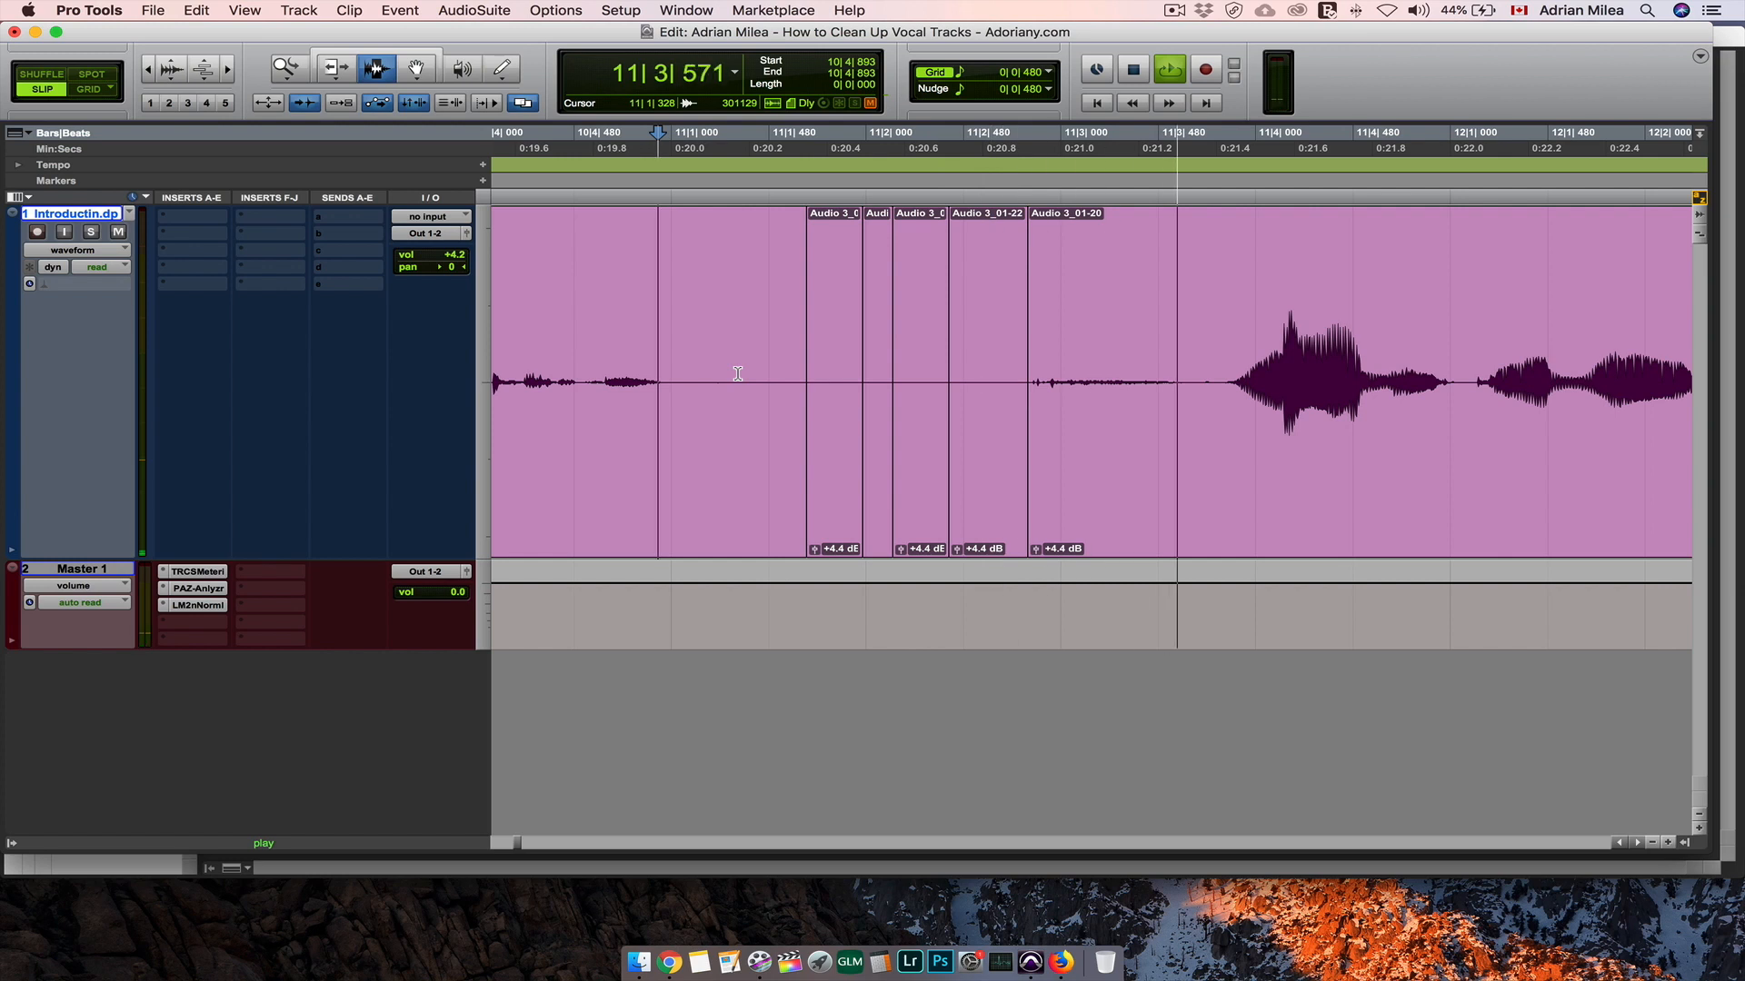
{"action": "key", "text": "space"}
{"action": "left_click", "coordinate": [577, 363]}
{"action": "key", "text": "space"}
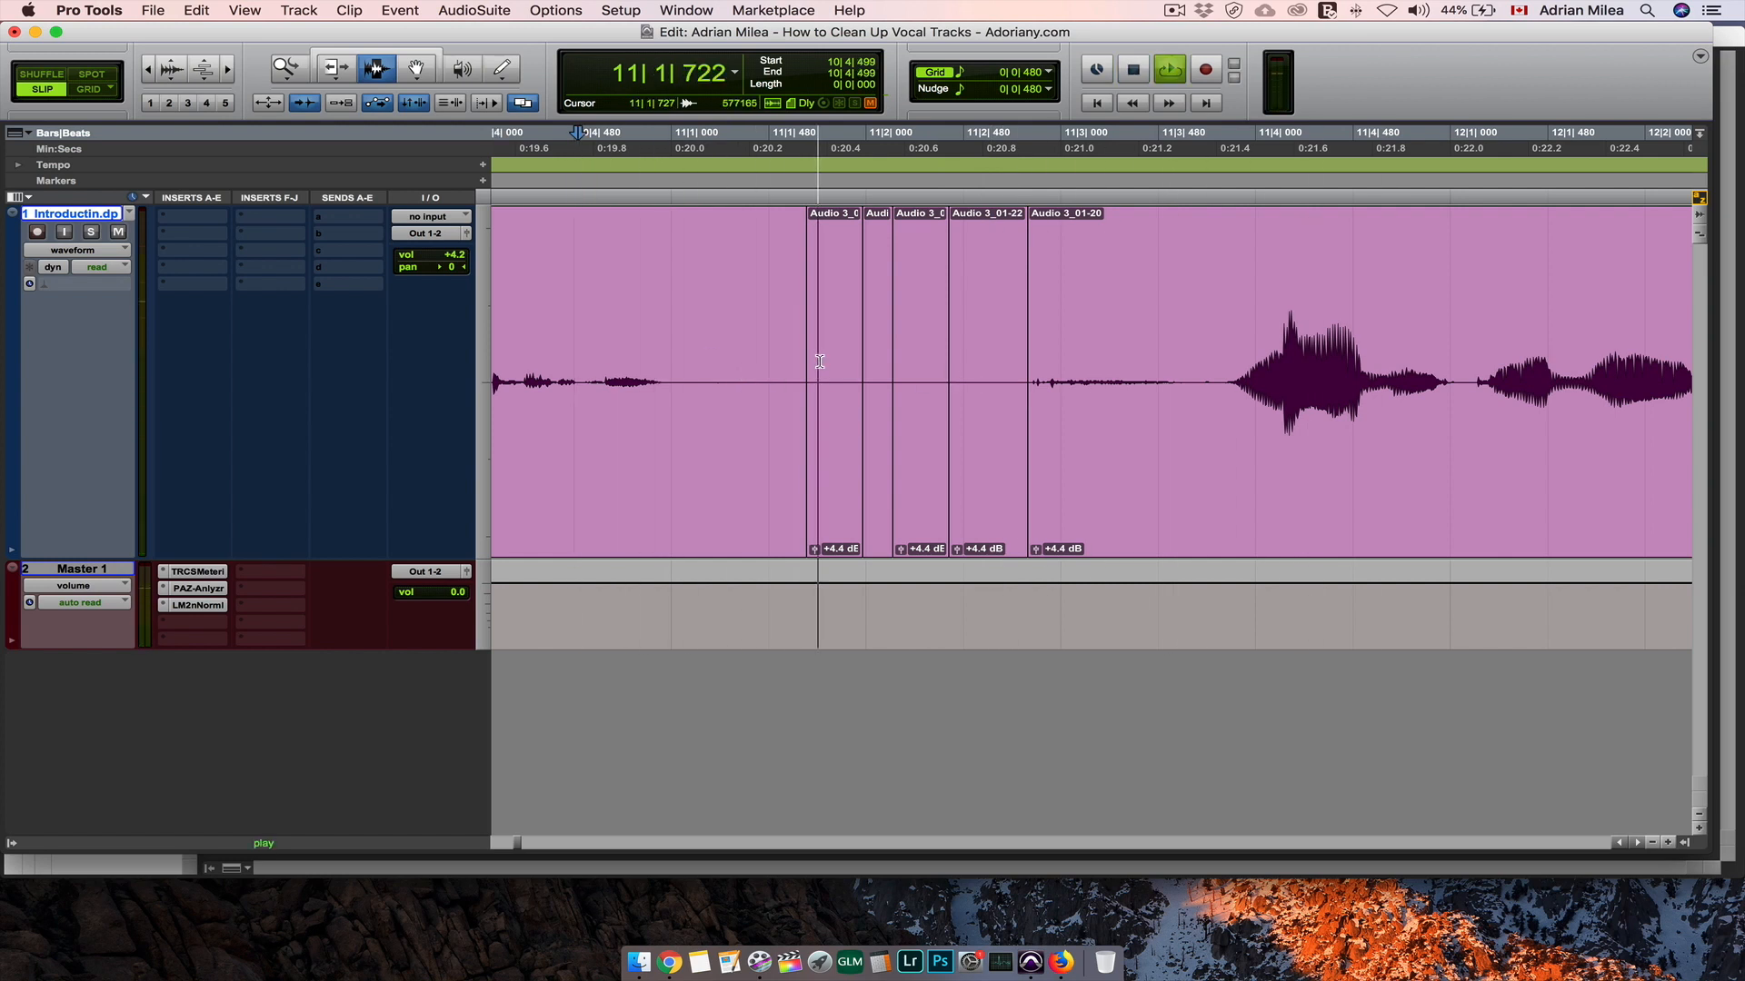
{"action": "key", "text": "space"}
{"action": "key", "text": "space"}
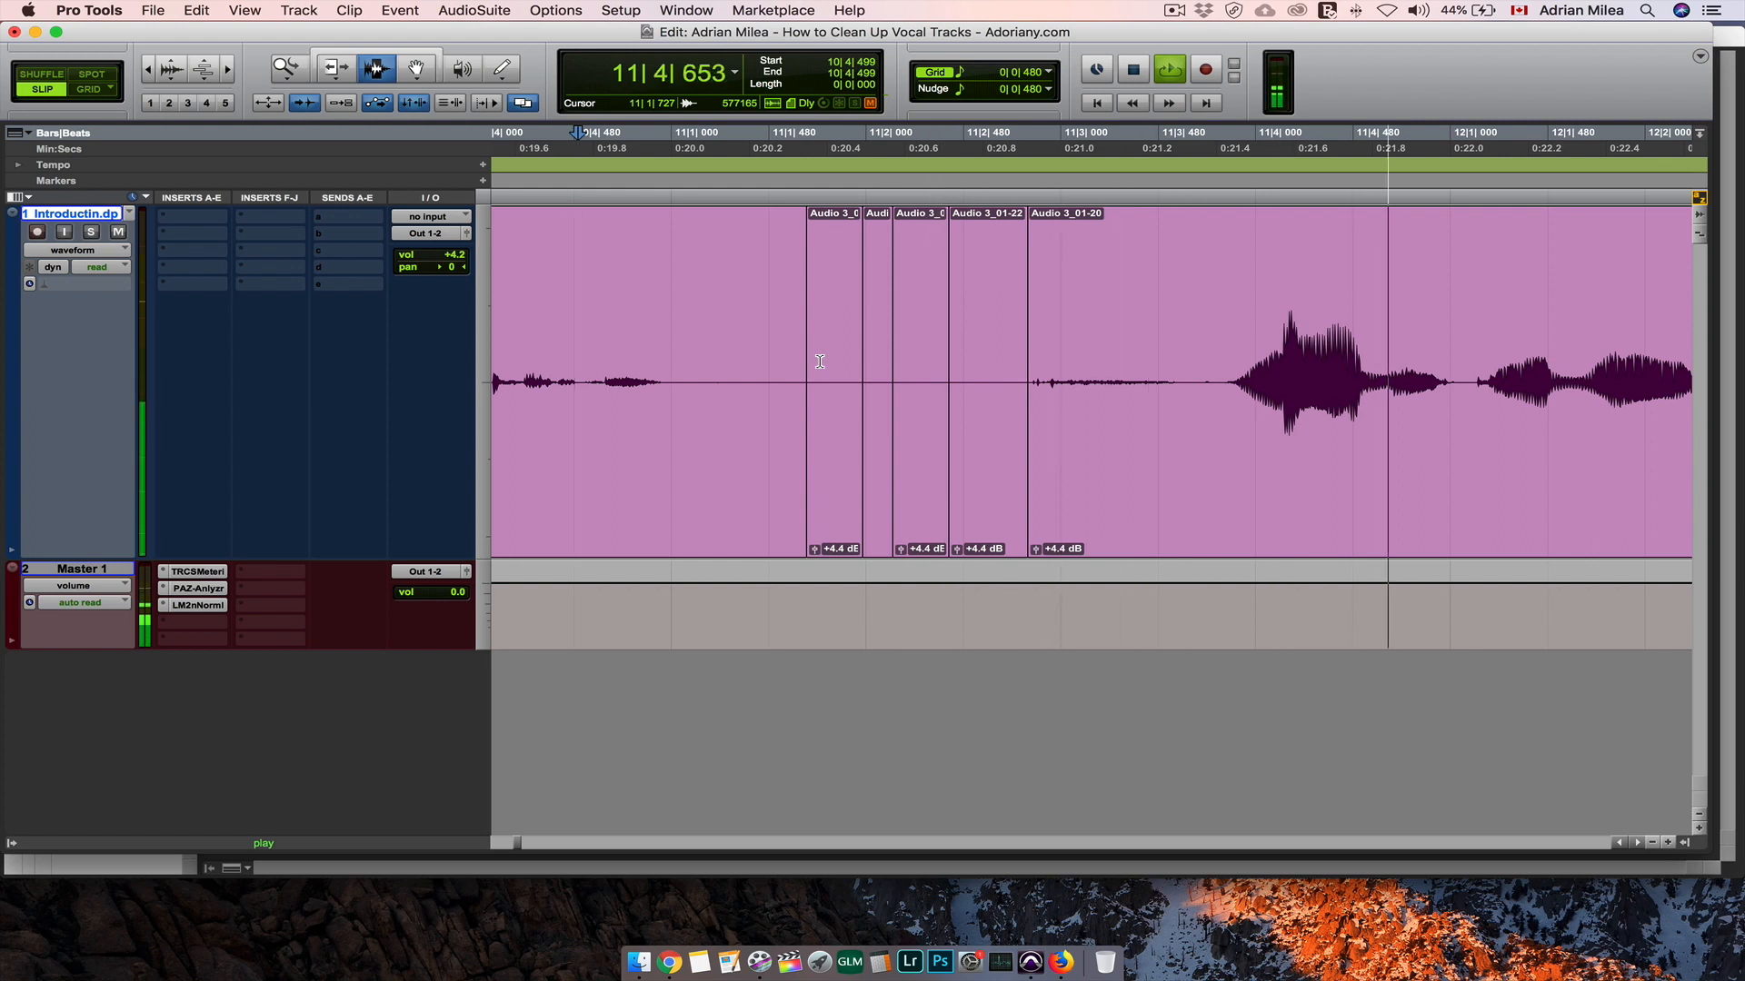
{"action": "key", "text": "space"}
Step: Audition the vocal up to the click in bar 22 and delete the audio from 22|4|668 to 22|4|750
{"action": "key", "text": "space"}
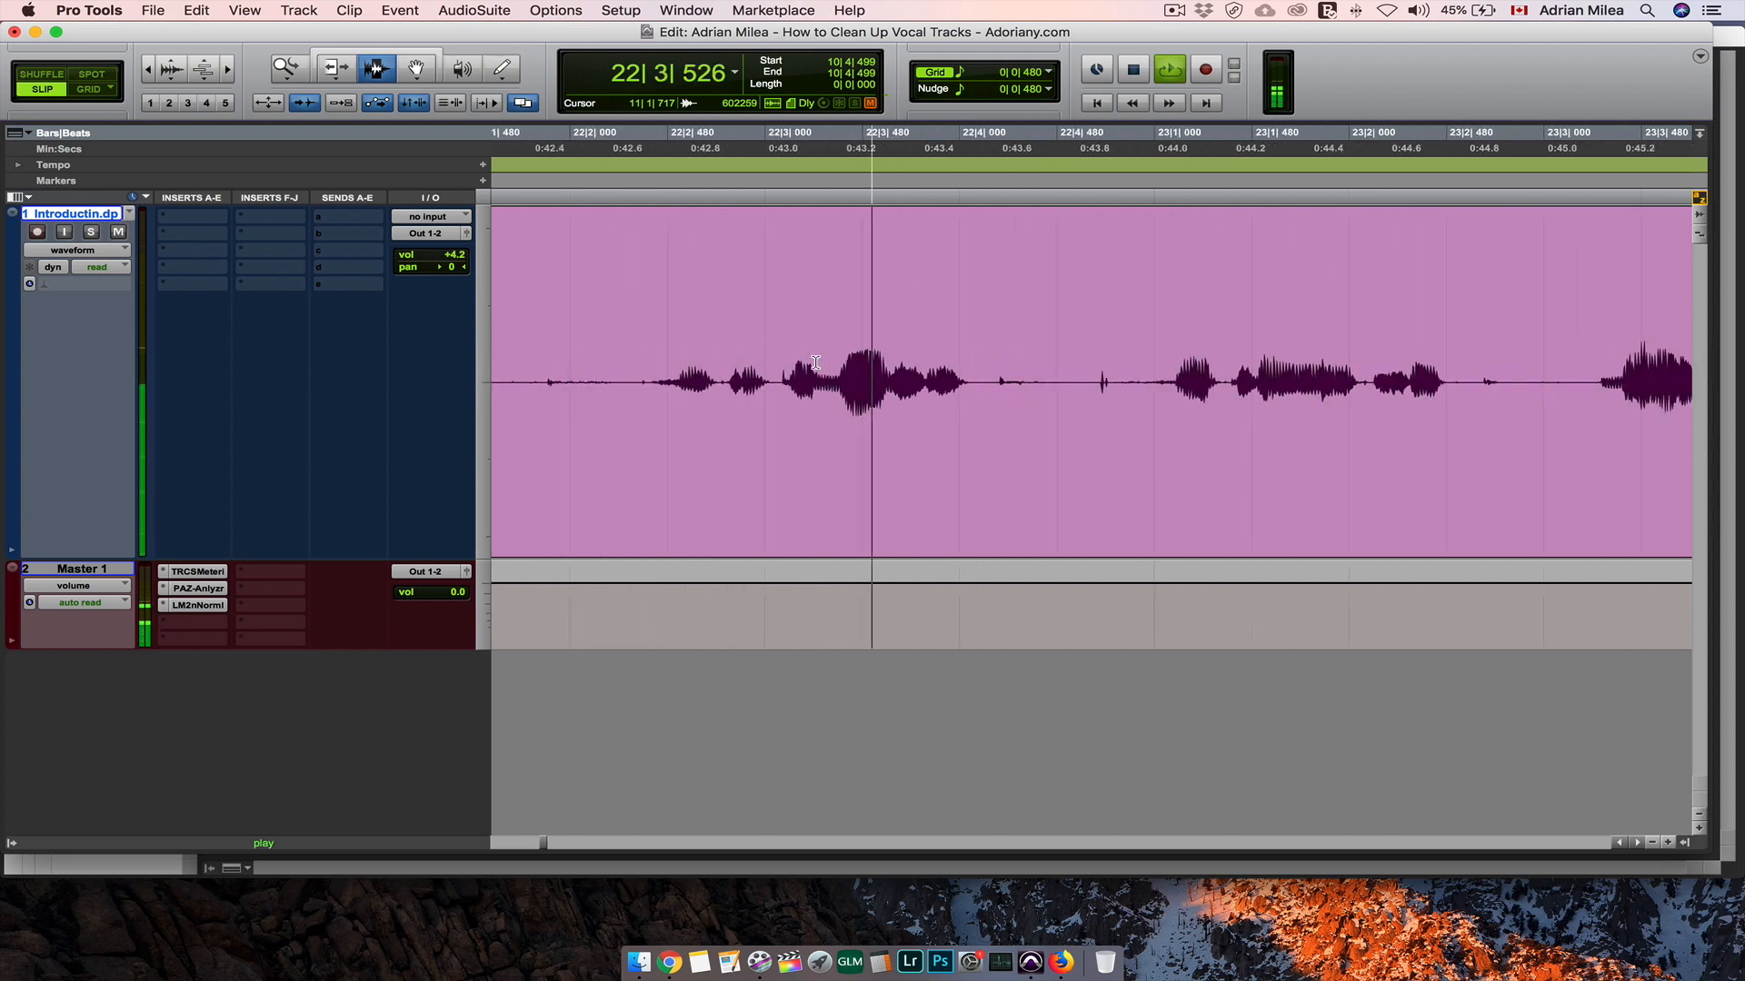
{"action": "key", "text": "space"}
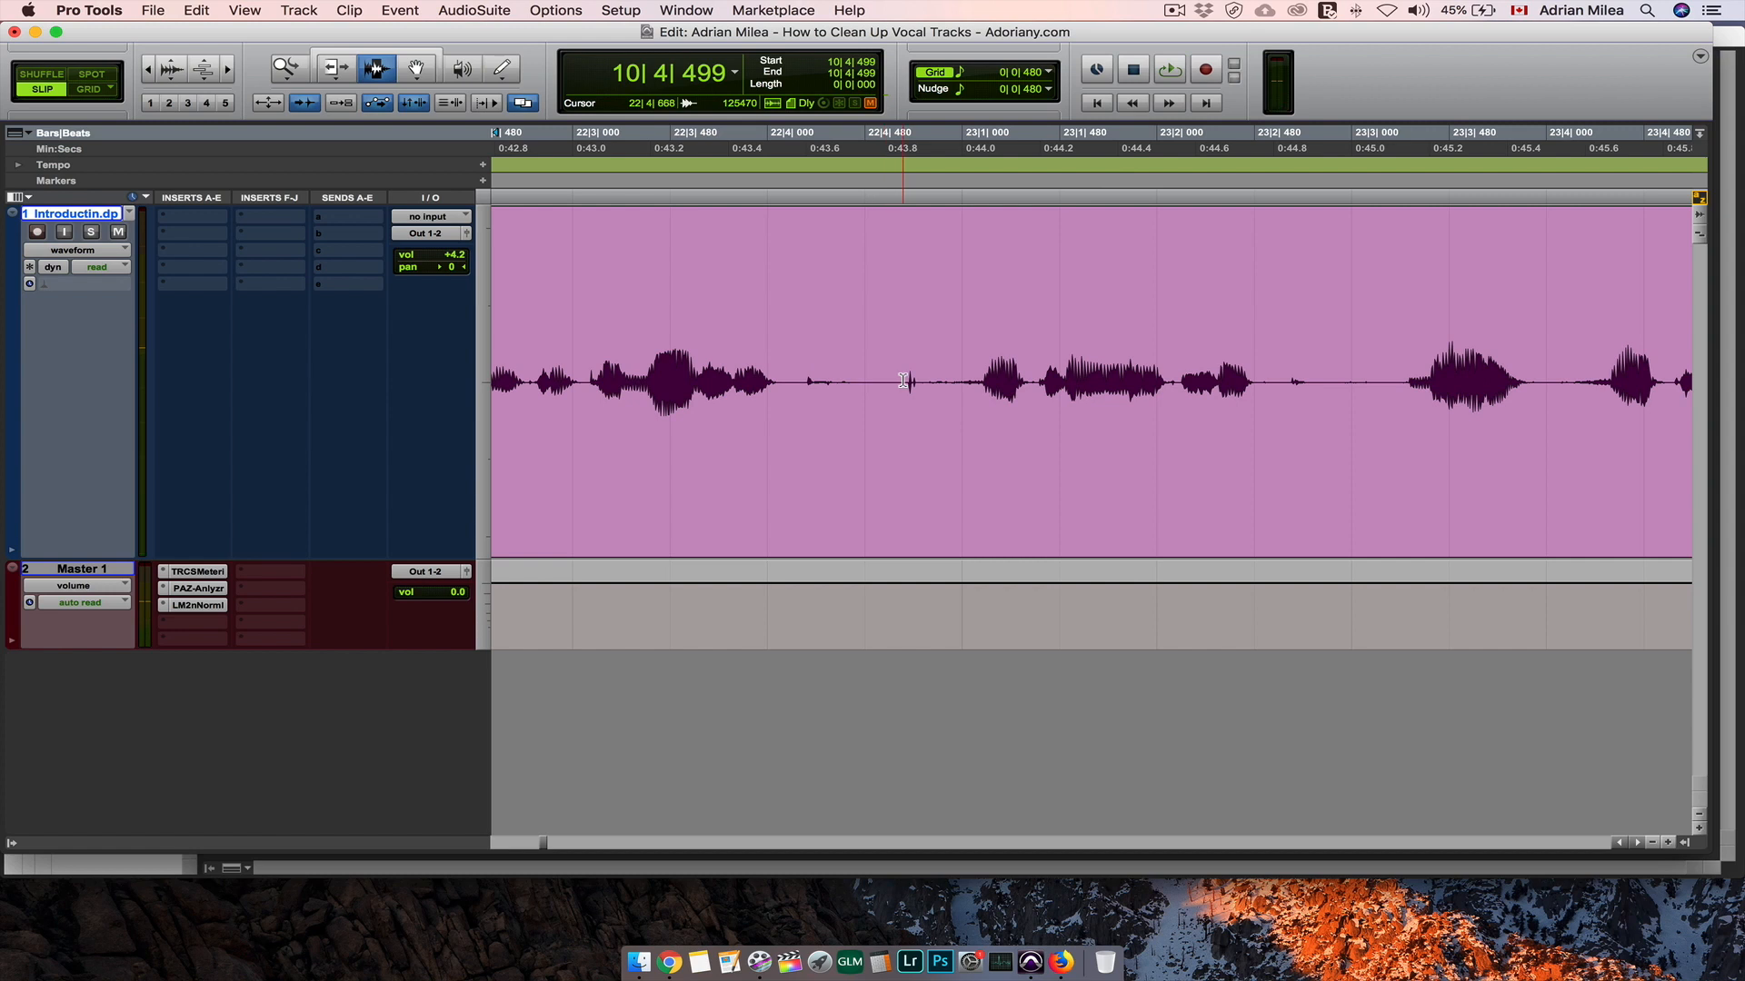
{"action": "left_click_drag", "start_coordinate": [906, 383], "coordinate": [918, 397]}
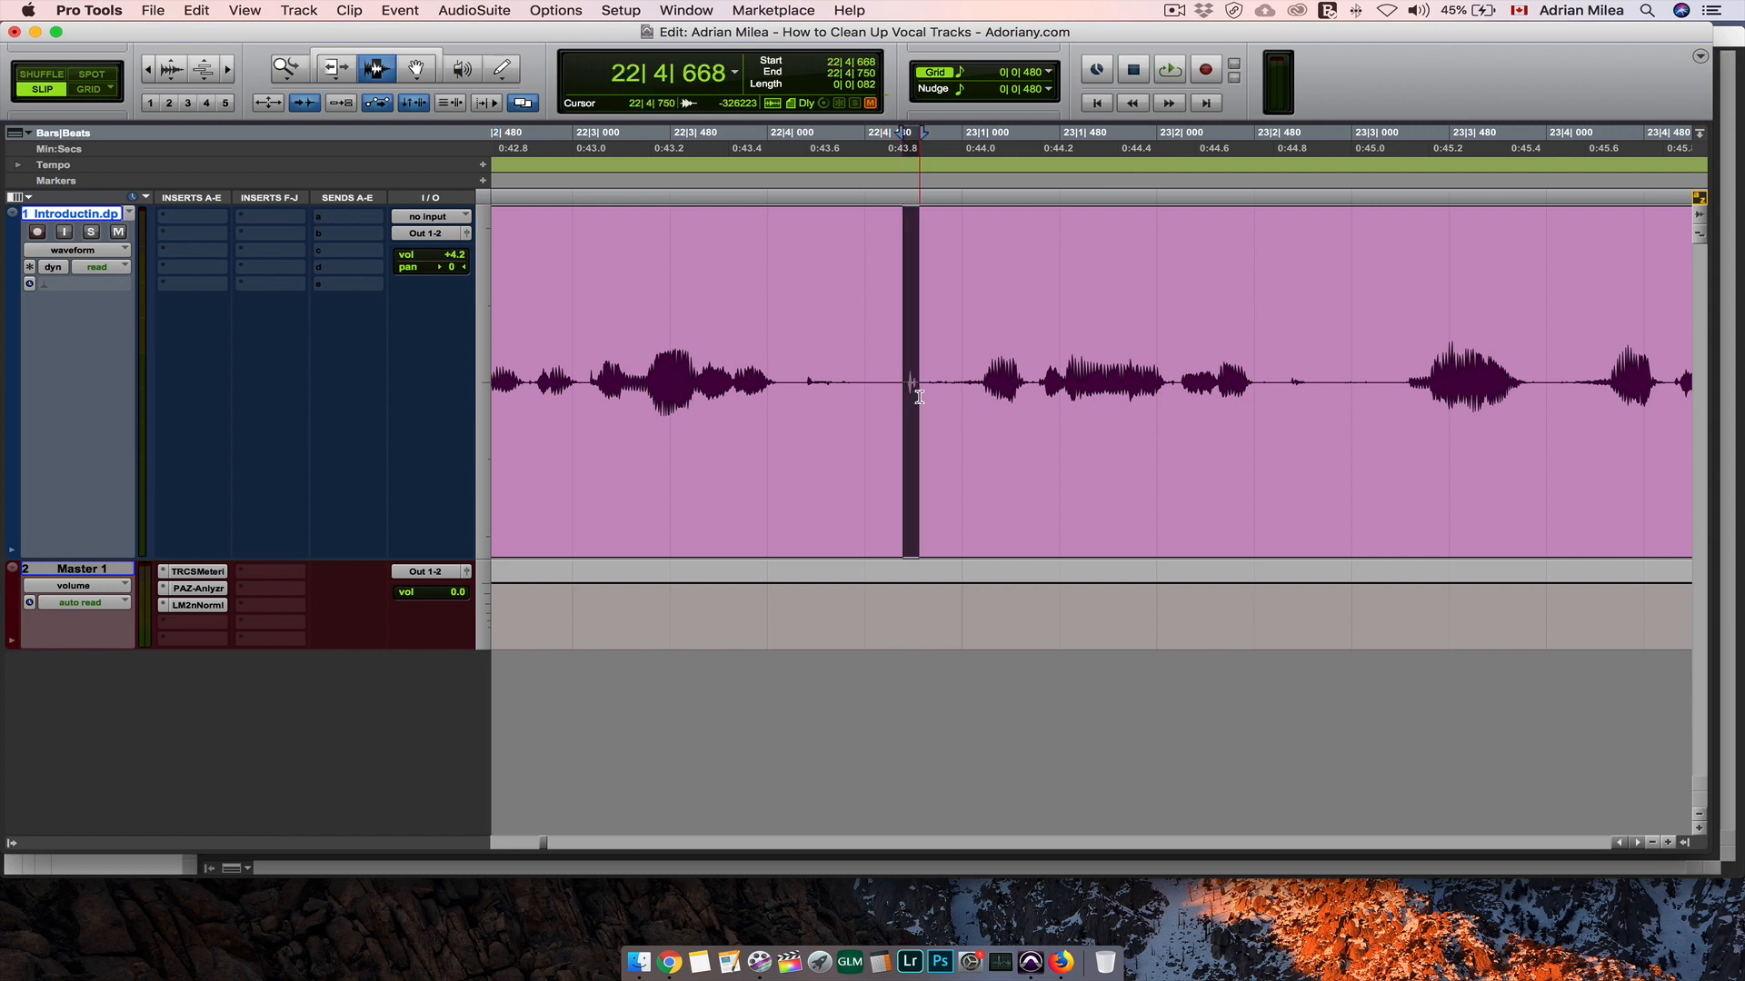
{"action": "key", "text": "Delete"}
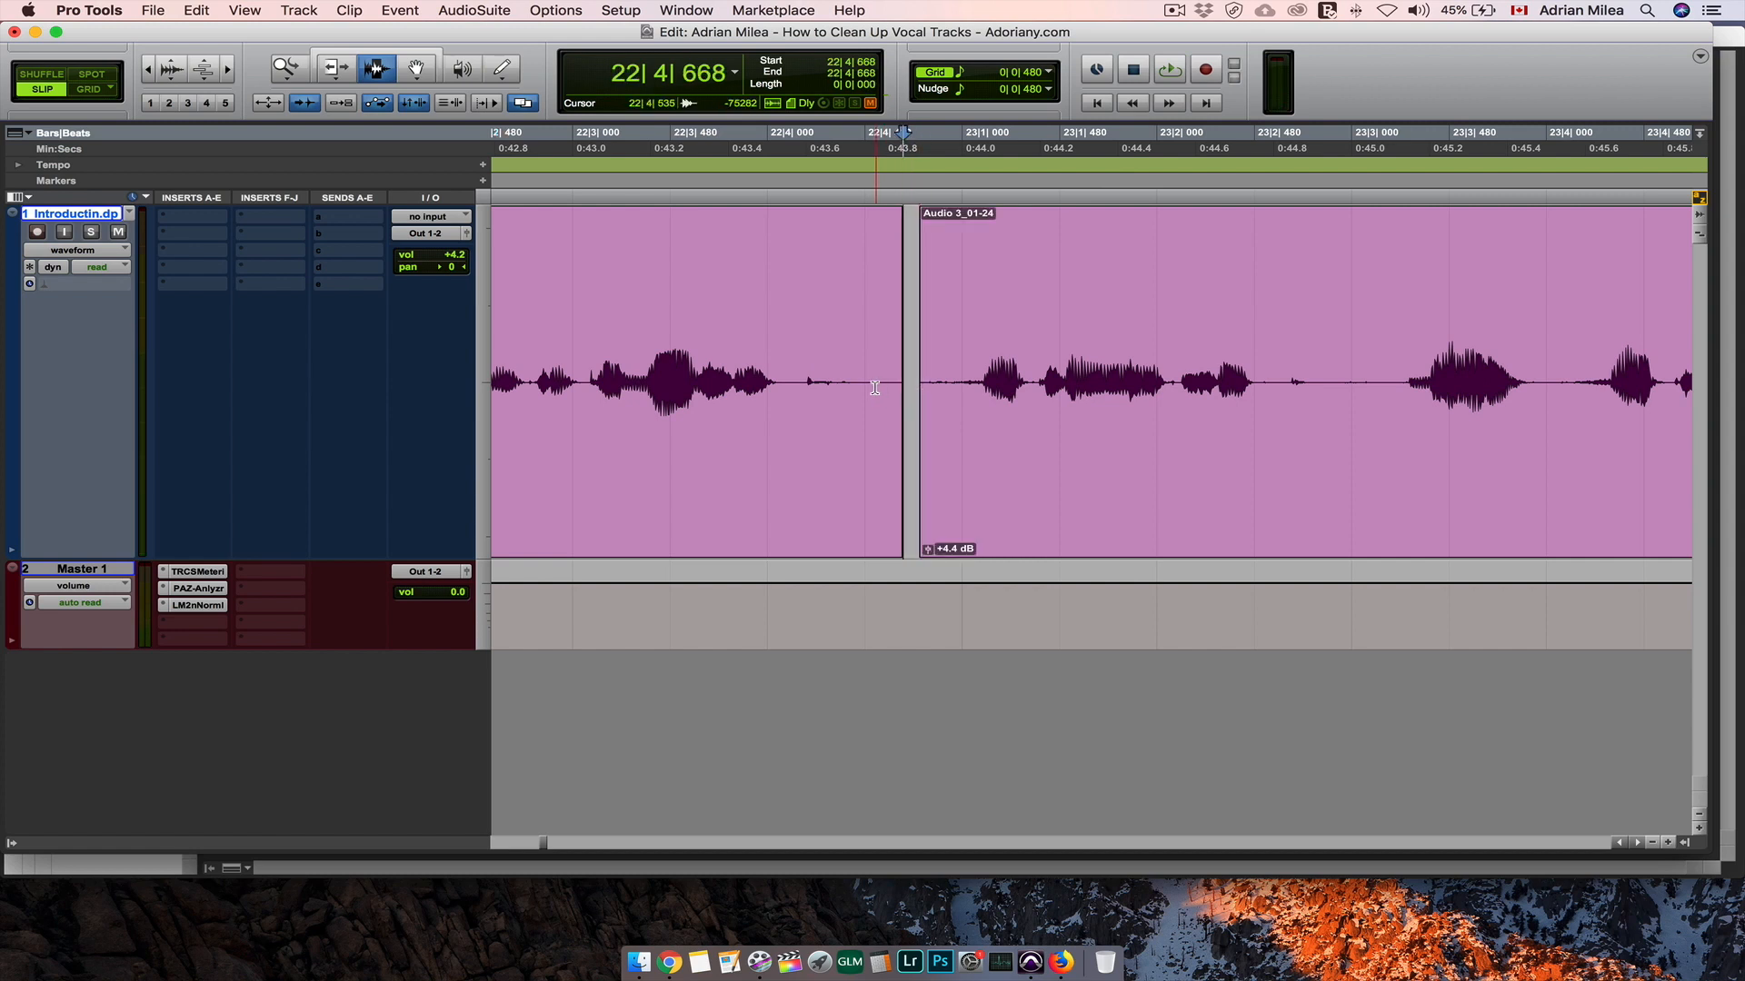
Step: Copy the room tone from 22|4|525 to 22|4|643, paste it at 22|4|612, and move it to 22|4|663 to cover the gap
{"action": "left_click_drag", "start_coordinate": [875, 388], "coordinate": [898, 388]}
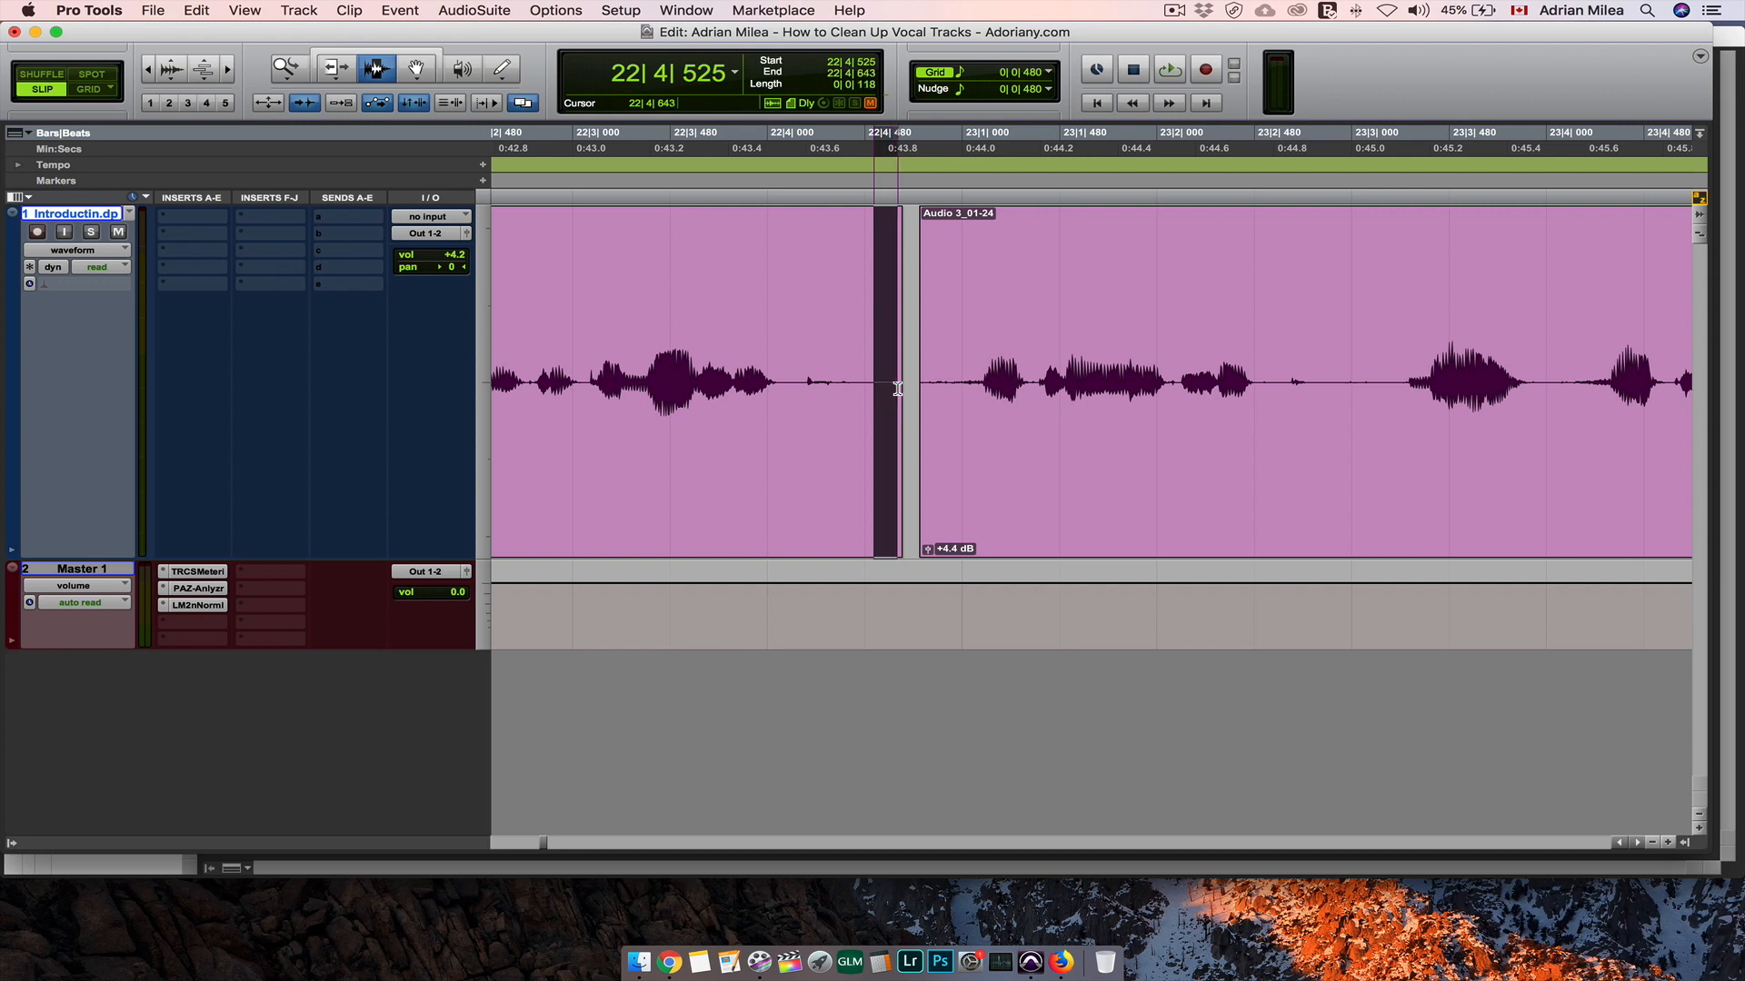
{"action": "left_click", "coordinate": [891, 384]}
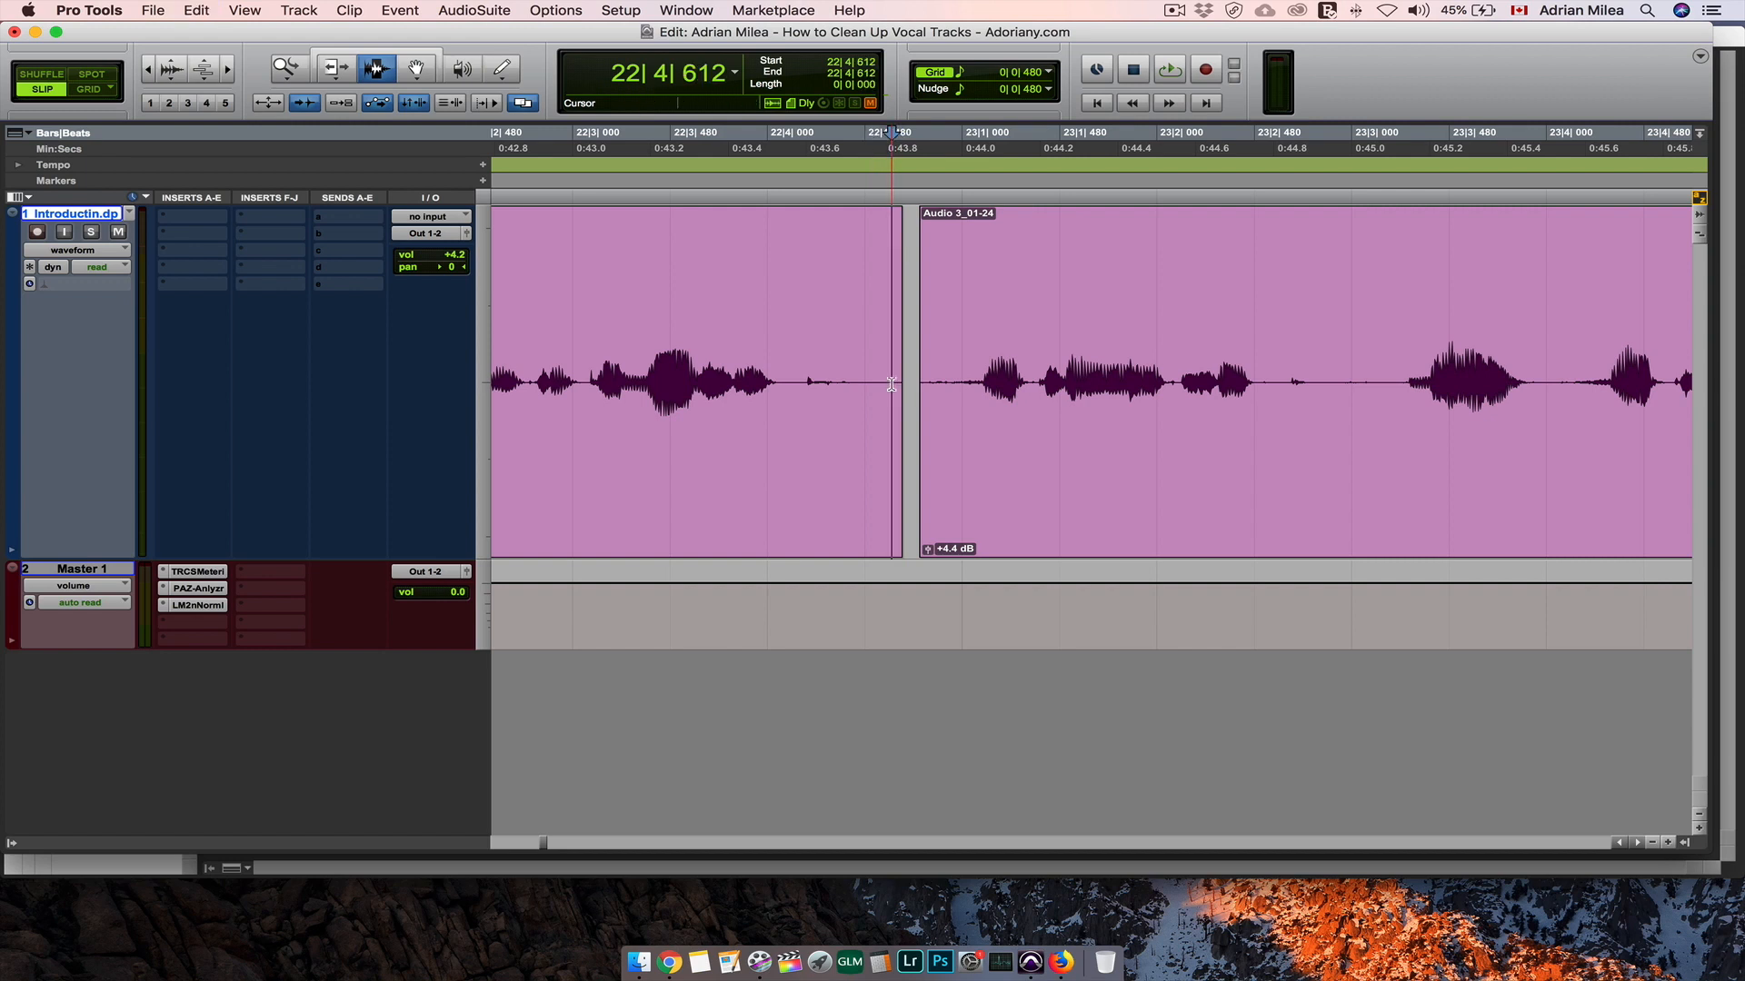
{"action": "key", "text": "super+v"}
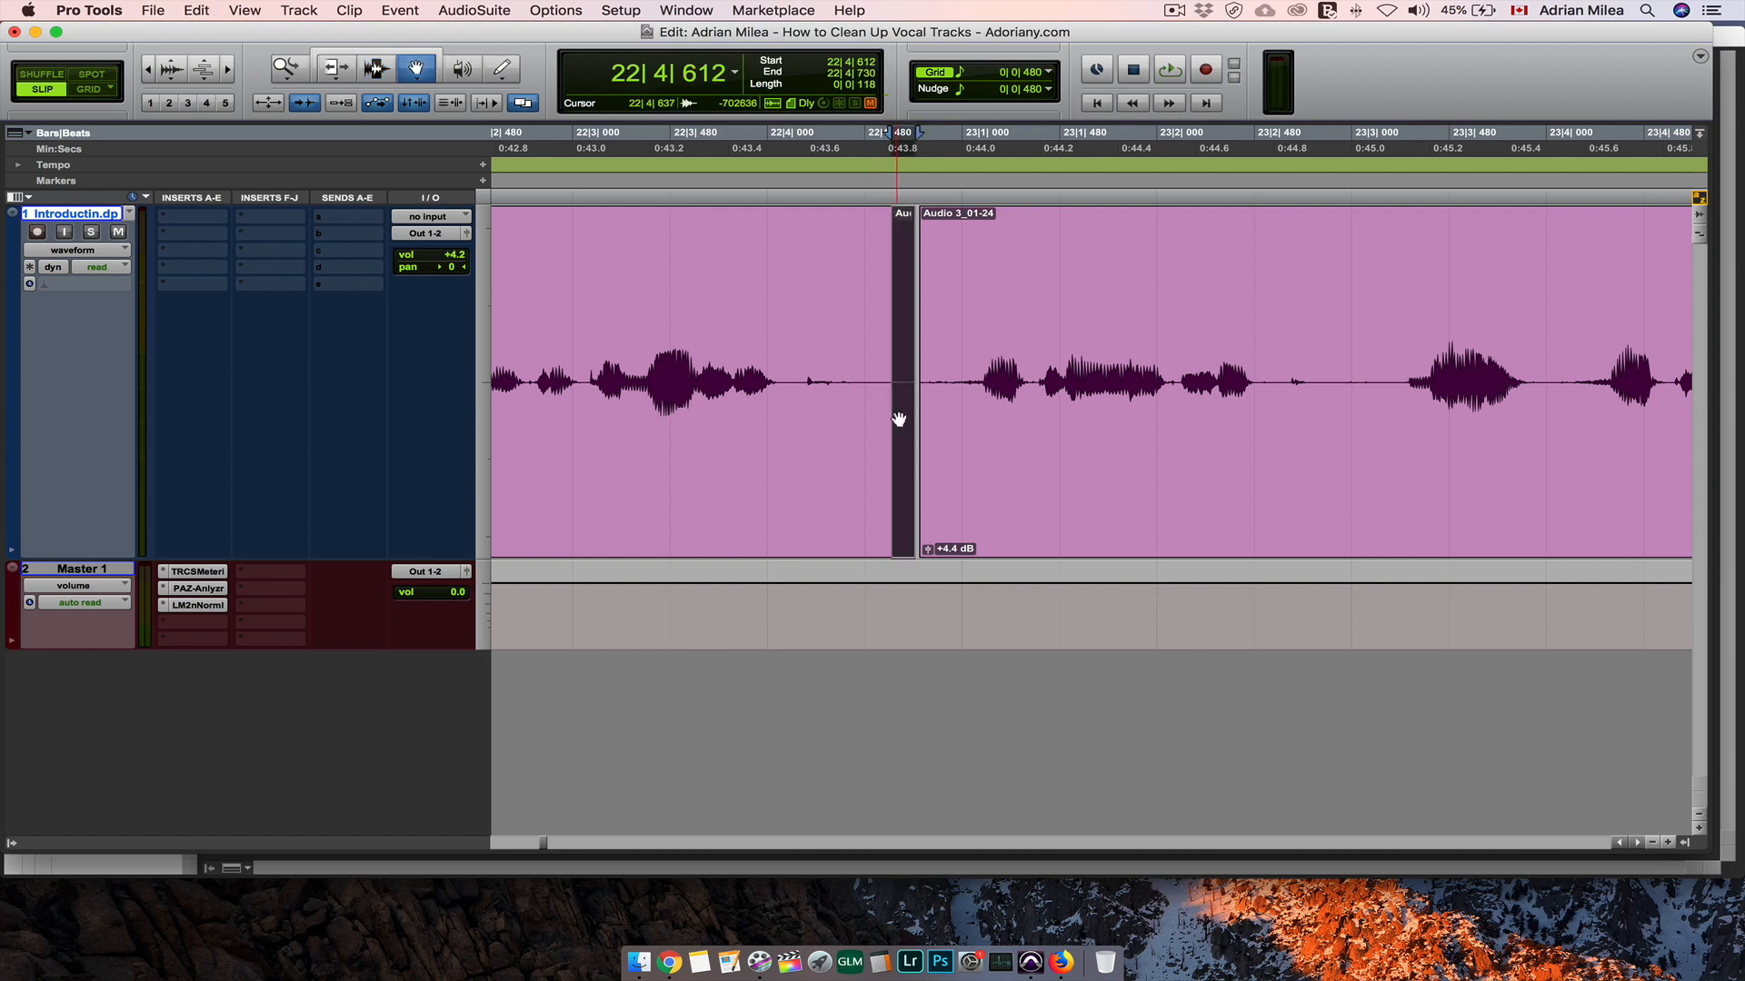
{"action": "left_click_drag", "start_coordinate": [898, 419], "coordinate": [903, 427]}
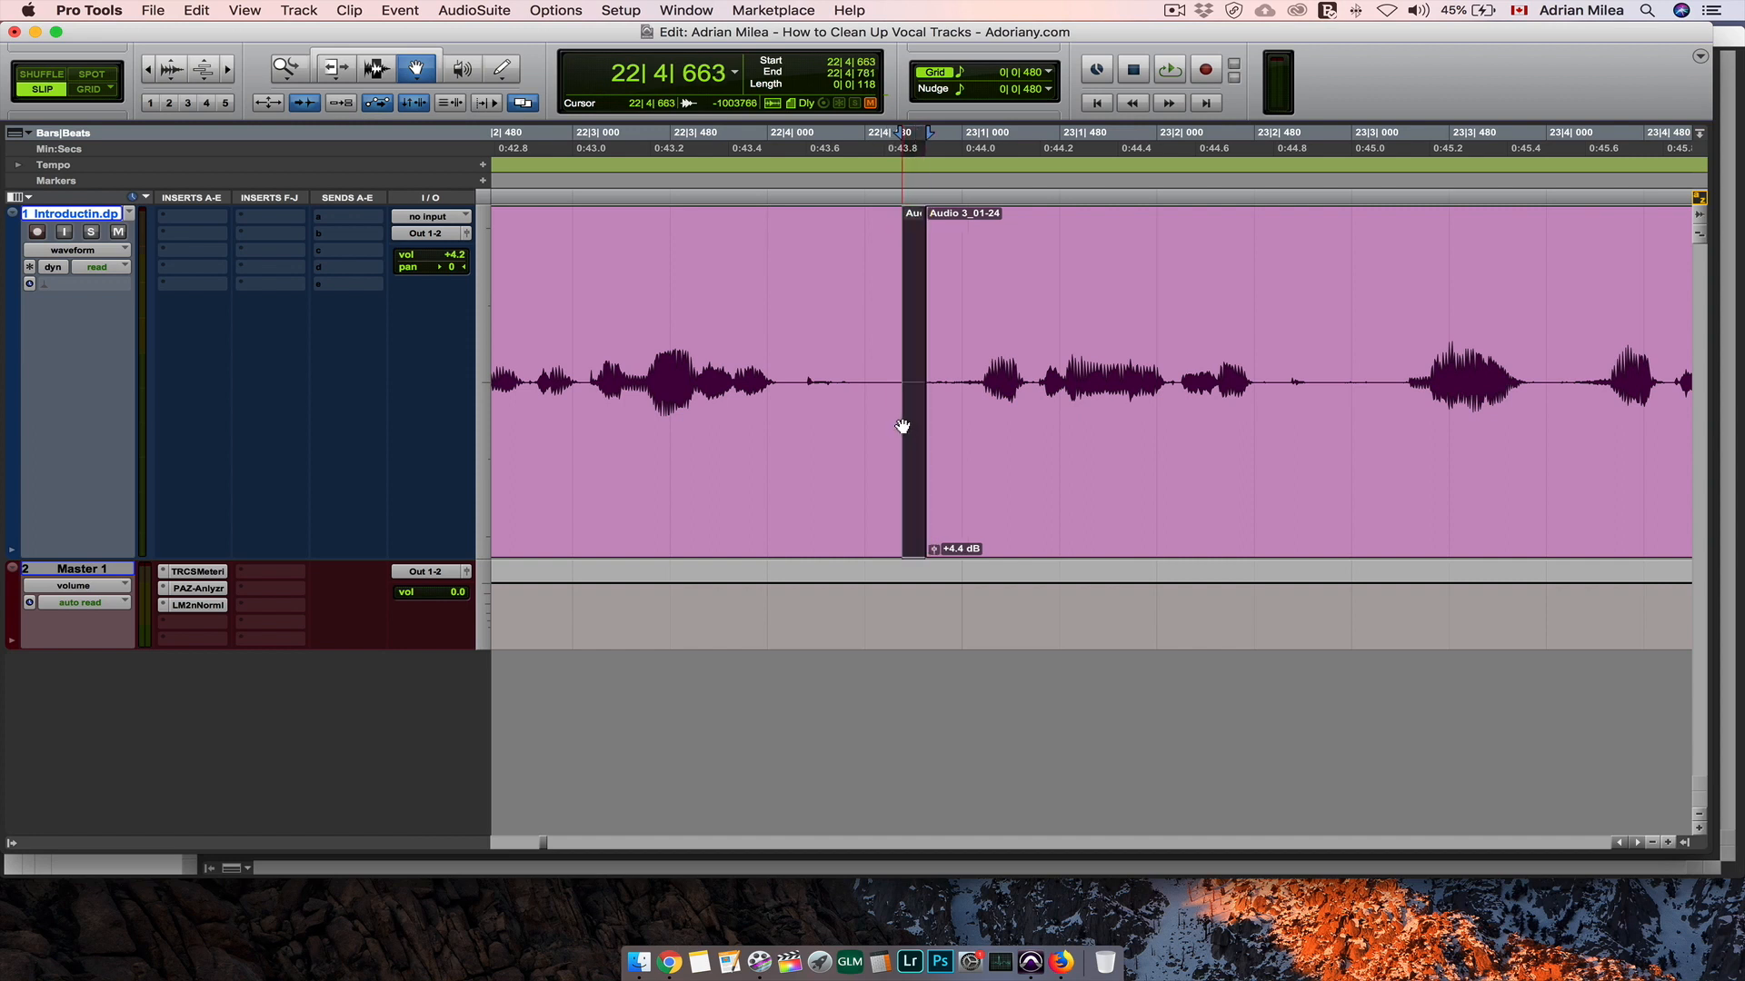
Step: Play back the vocal from 22|3|230 across the new patch and on into bar 25
{"action": "left_click", "coordinate": [619, 366]}
{"action": "key", "text": "space"}
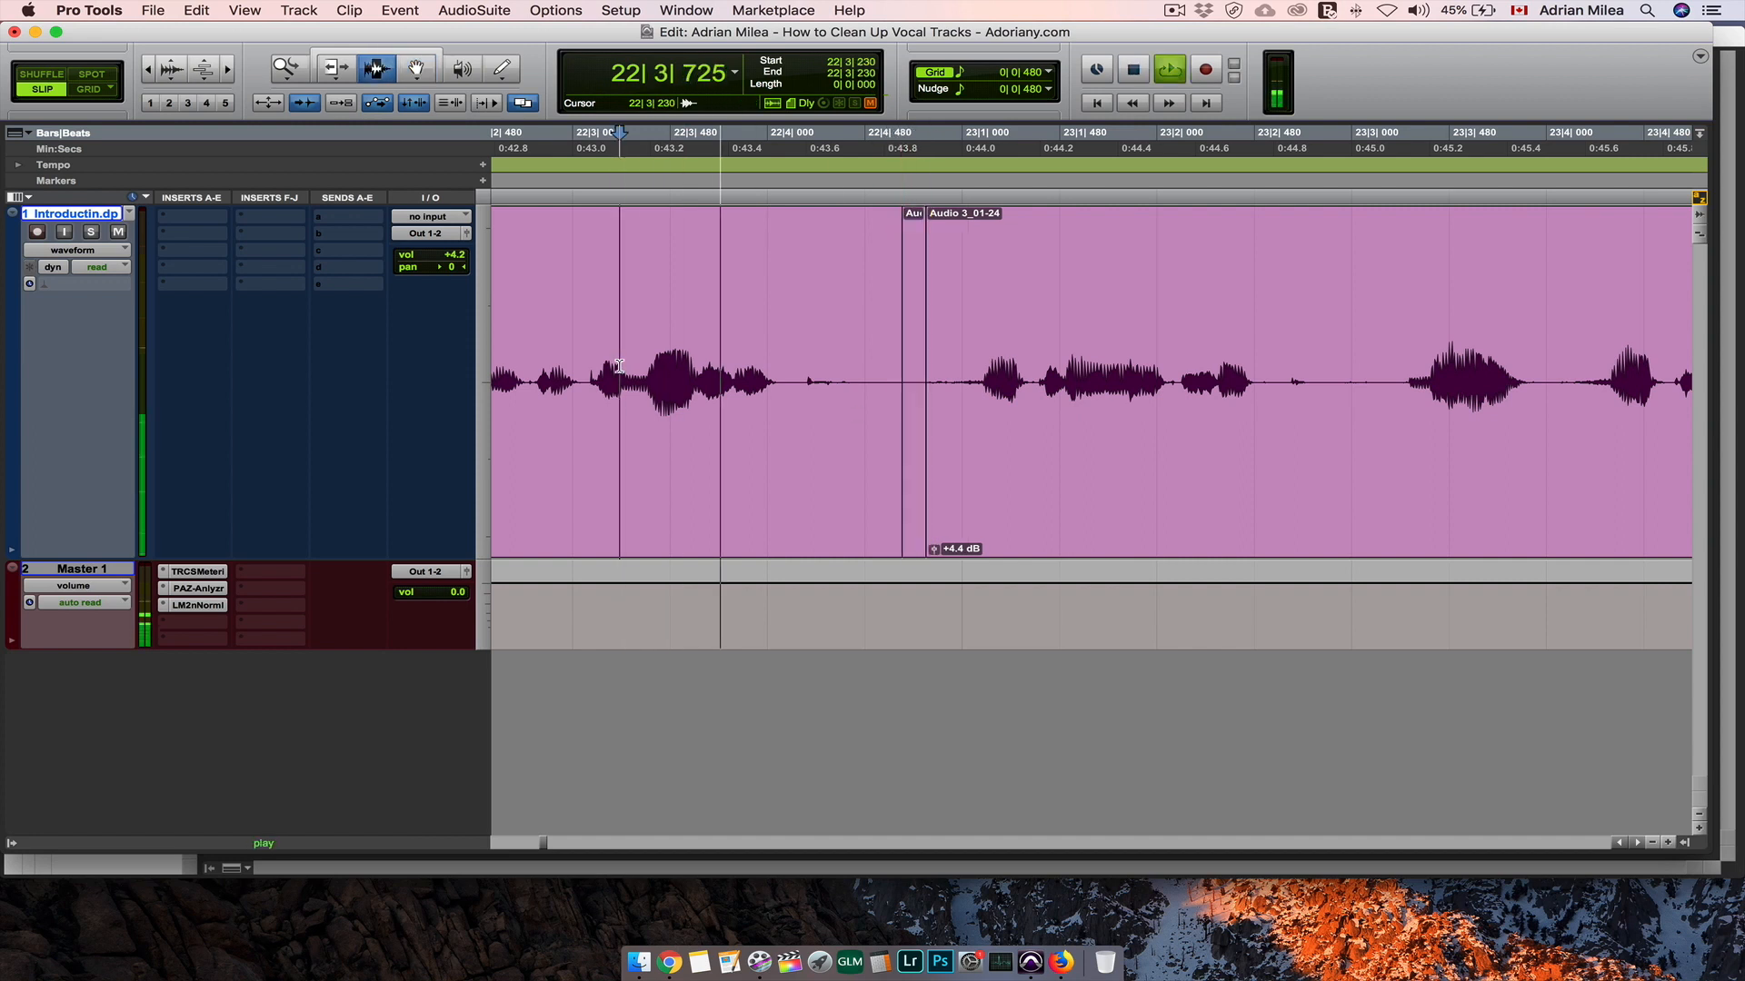
{"action": "key", "text": "space"}
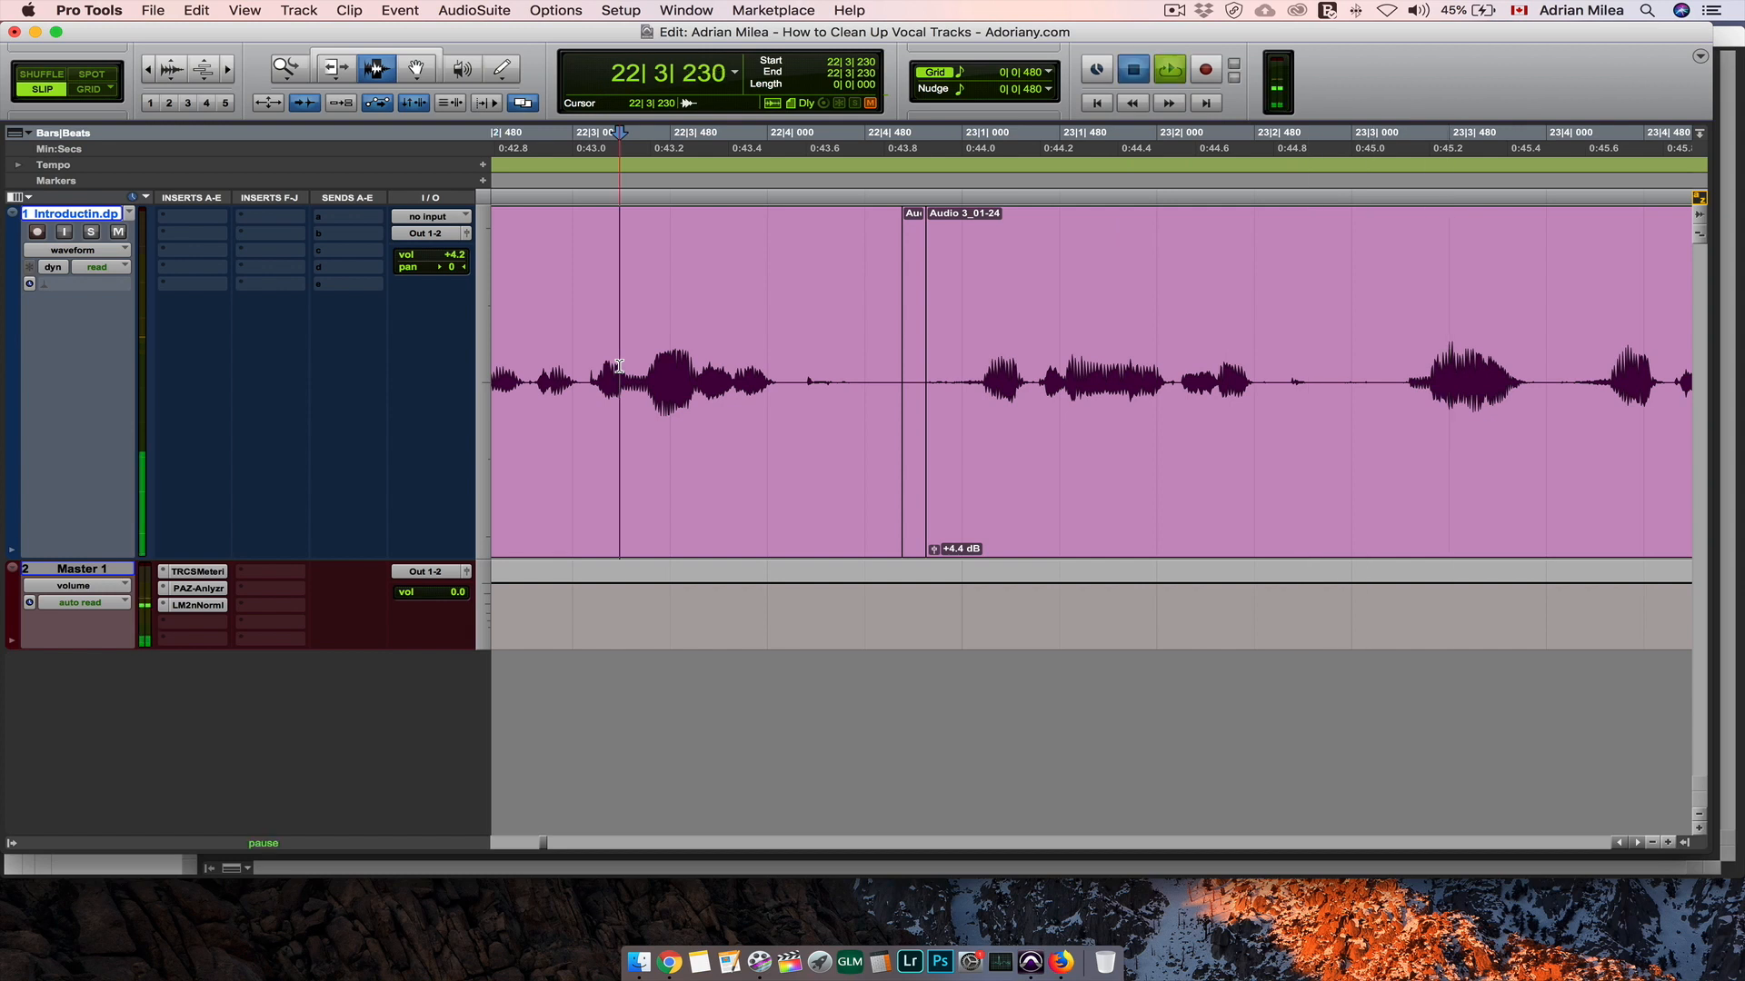
{"action": "key", "text": "space"}
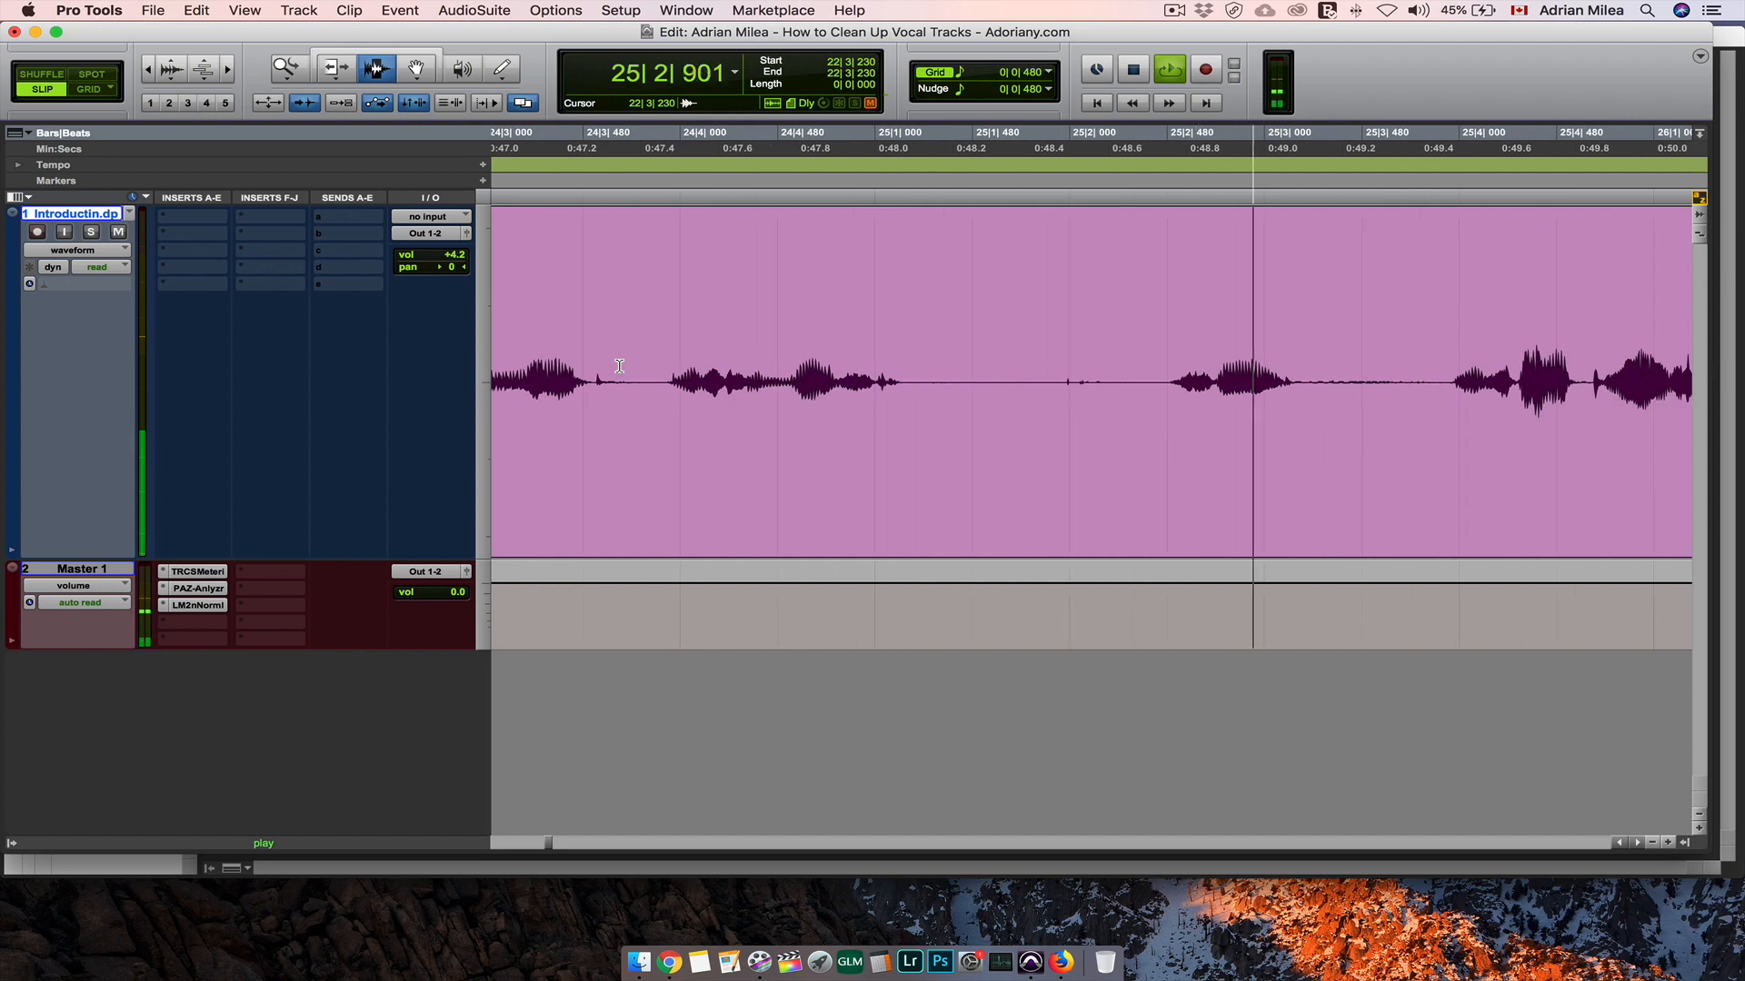
{"action": "key", "text": "space"}
Step: Audition the pause between words around 25|1|758, starting from 24|4|801 and 24|4|366, to locate the mouth noise
{"action": "left_click", "coordinate": [842, 375]}
{"action": "key", "text": "space"}
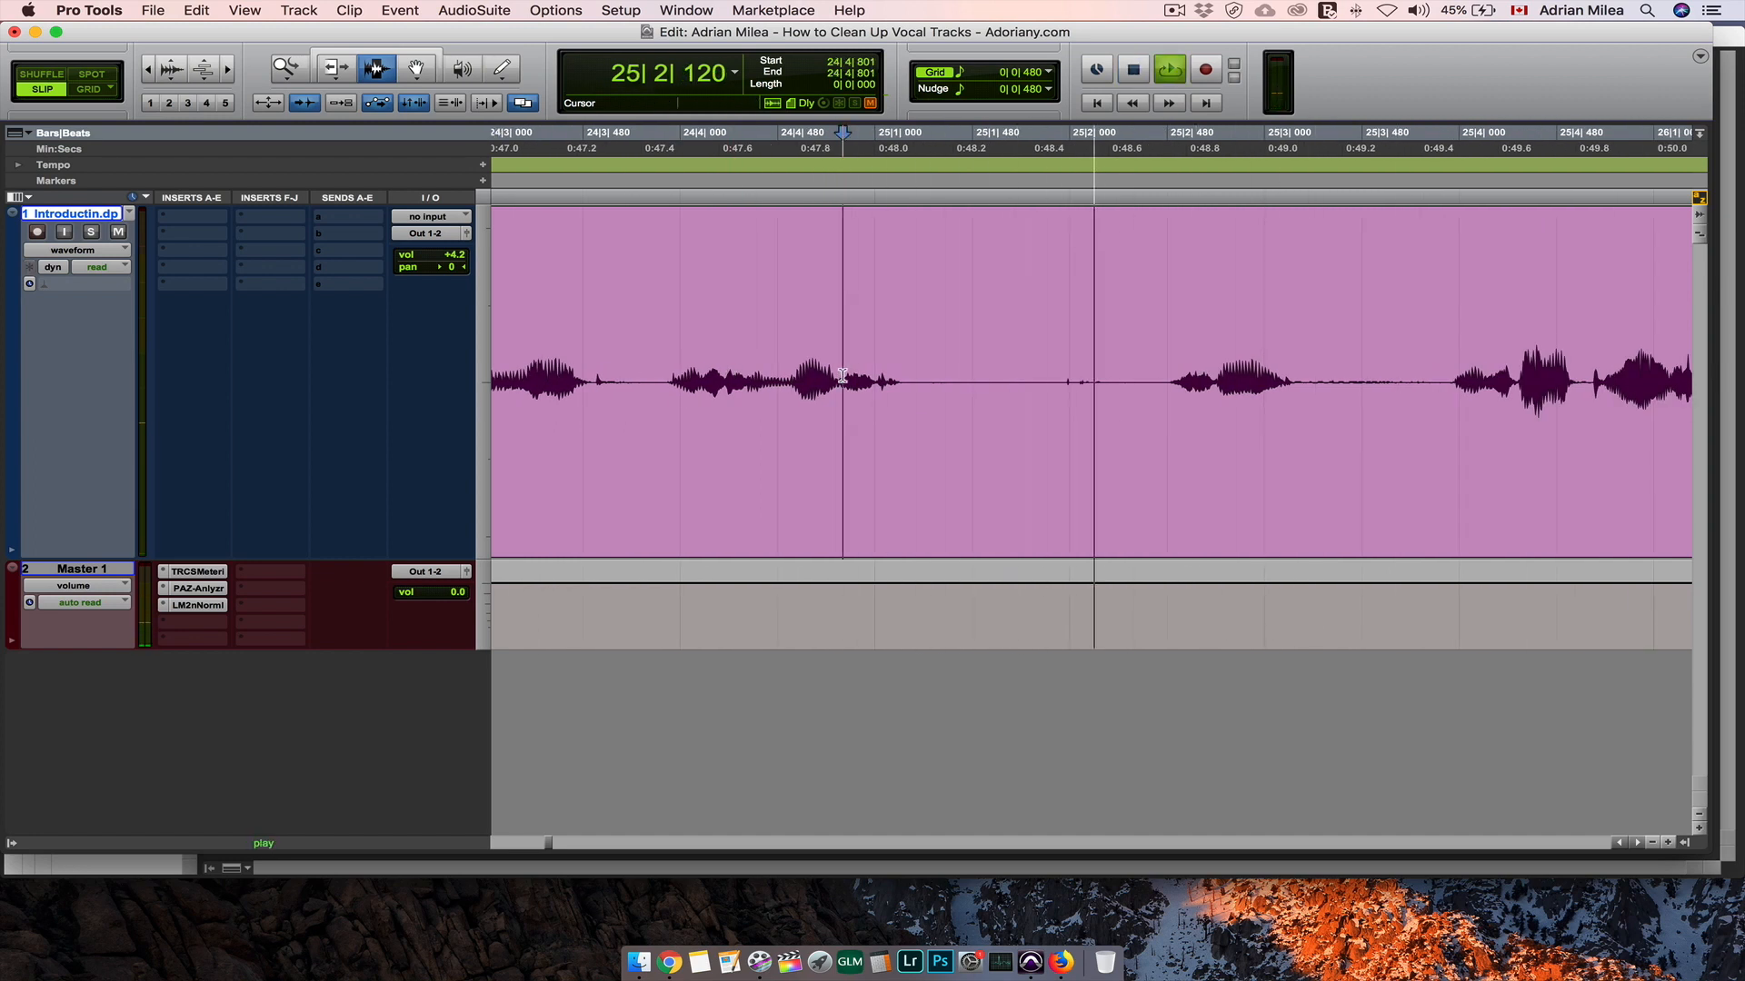
{"action": "key", "text": "space"}
{"action": "scroll", "coordinate": [842, 375], "scroll_direction": "left", "scroll_amount": 4}
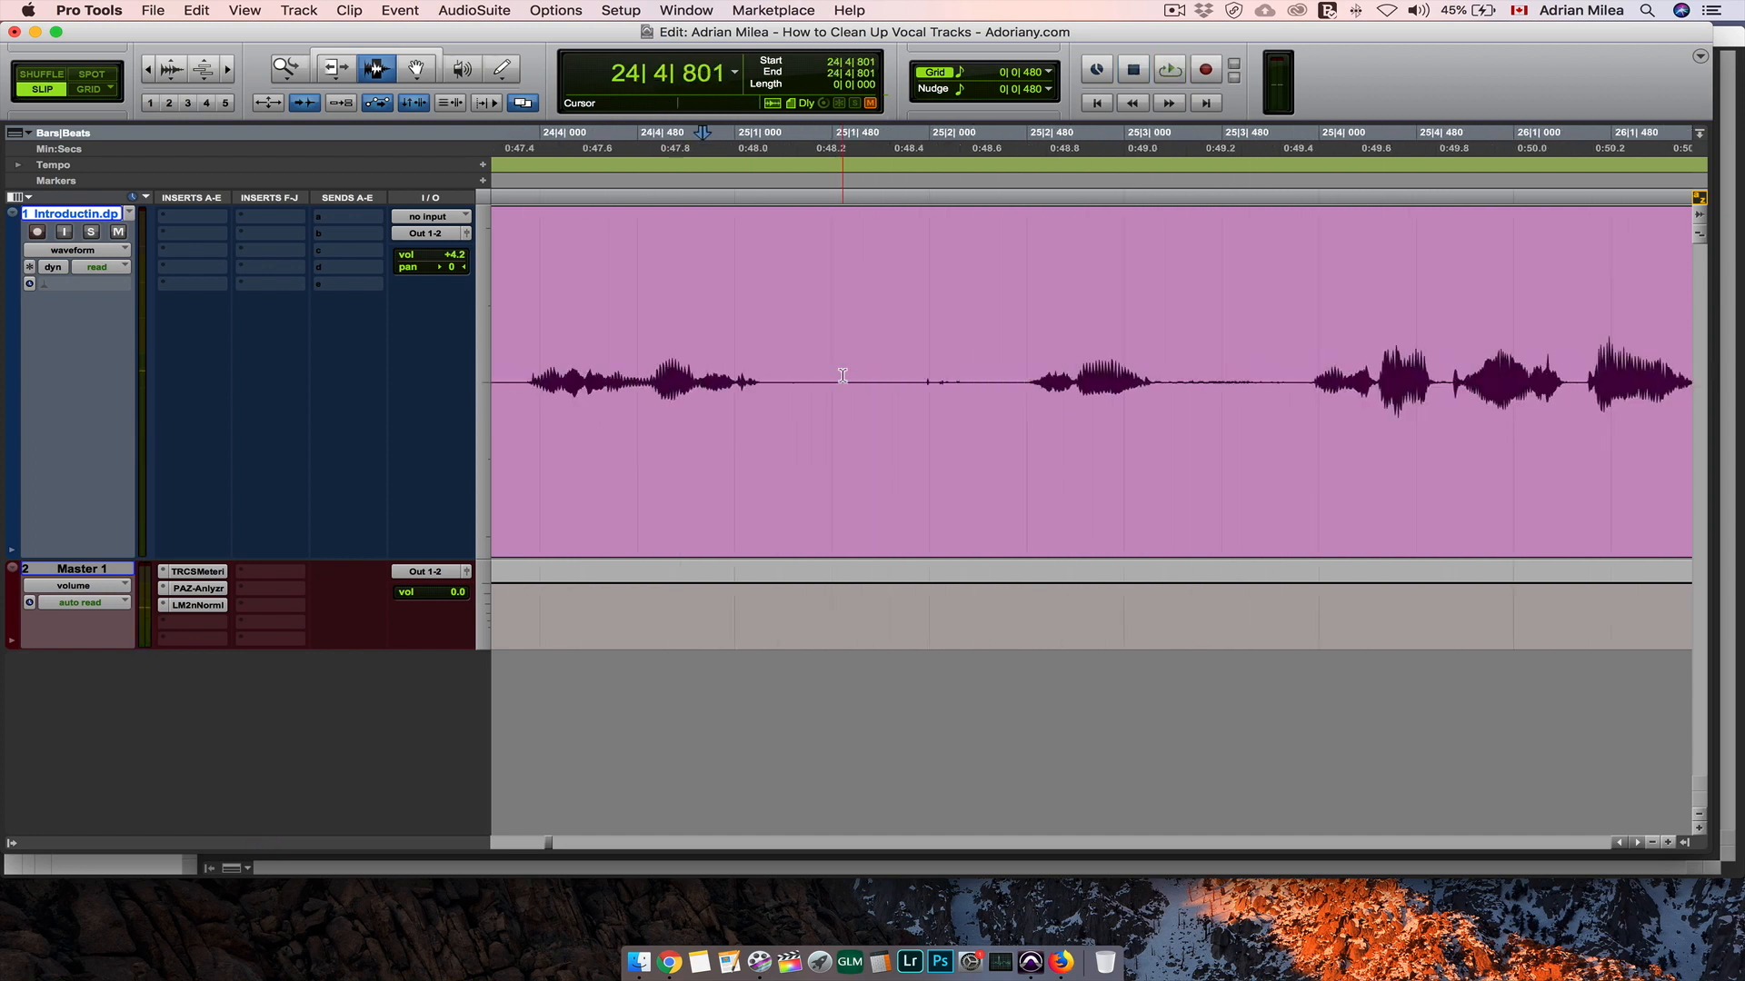
{"action": "left_click", "coordinate": [533, 377]}
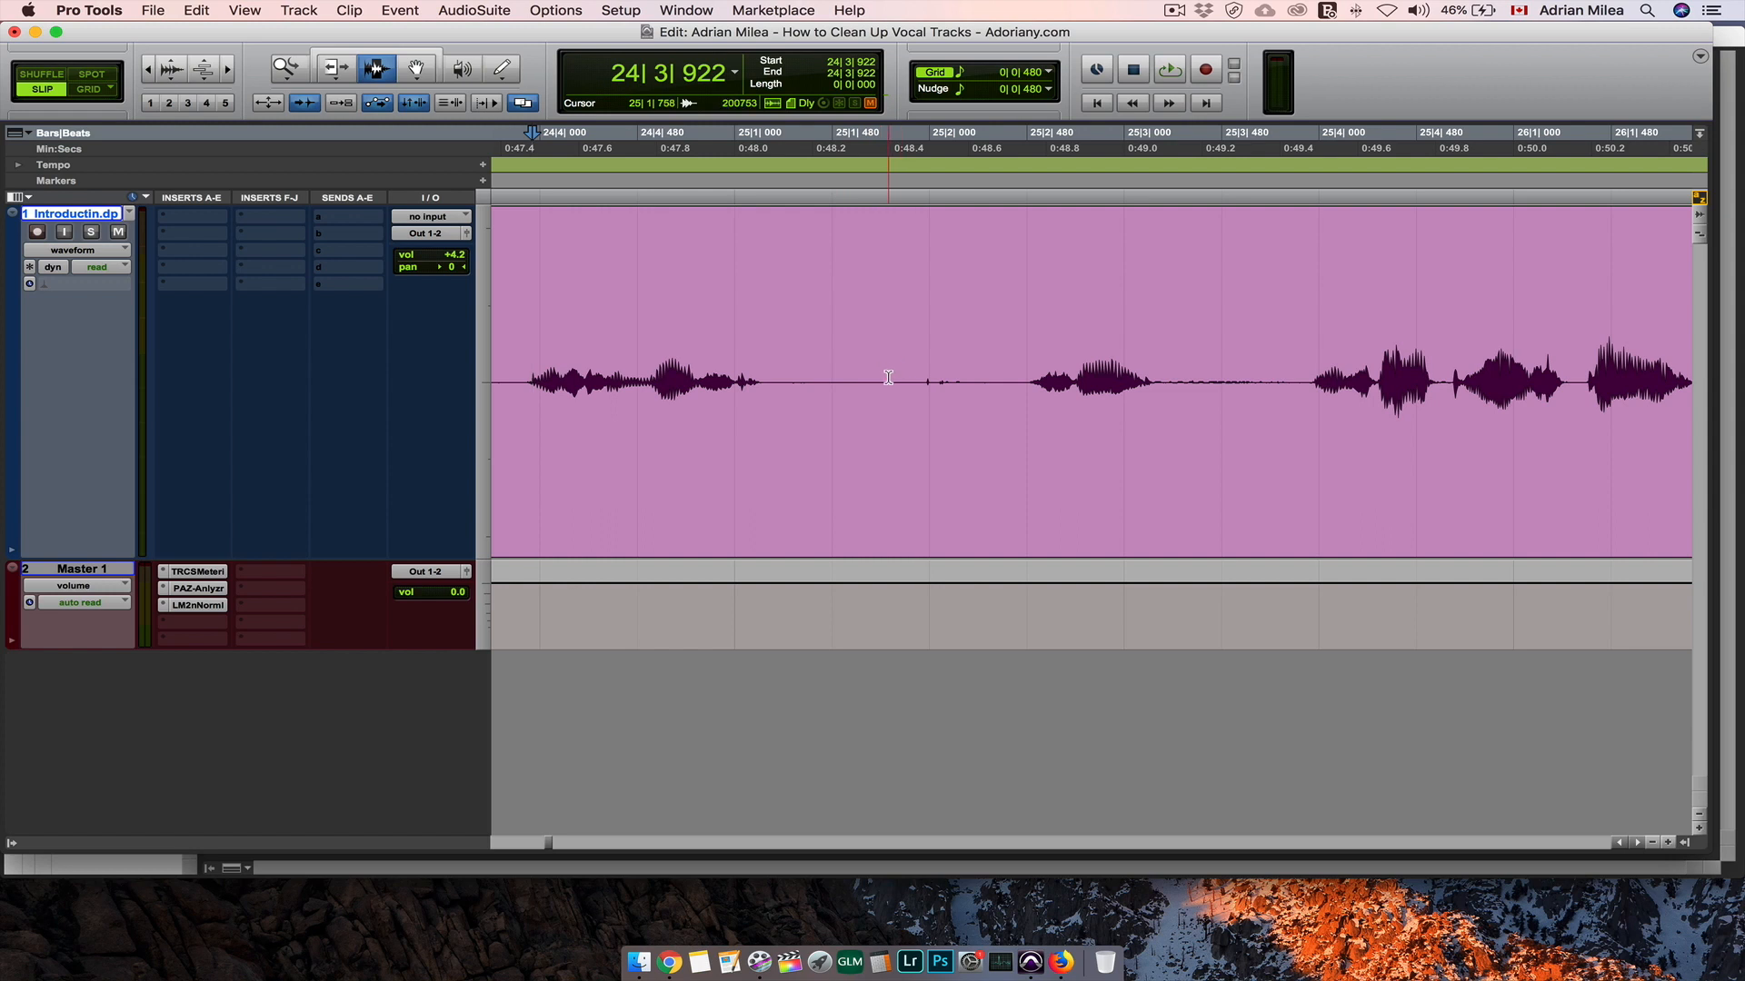
{"action": "left_click", "coordinate": [888, 377]}
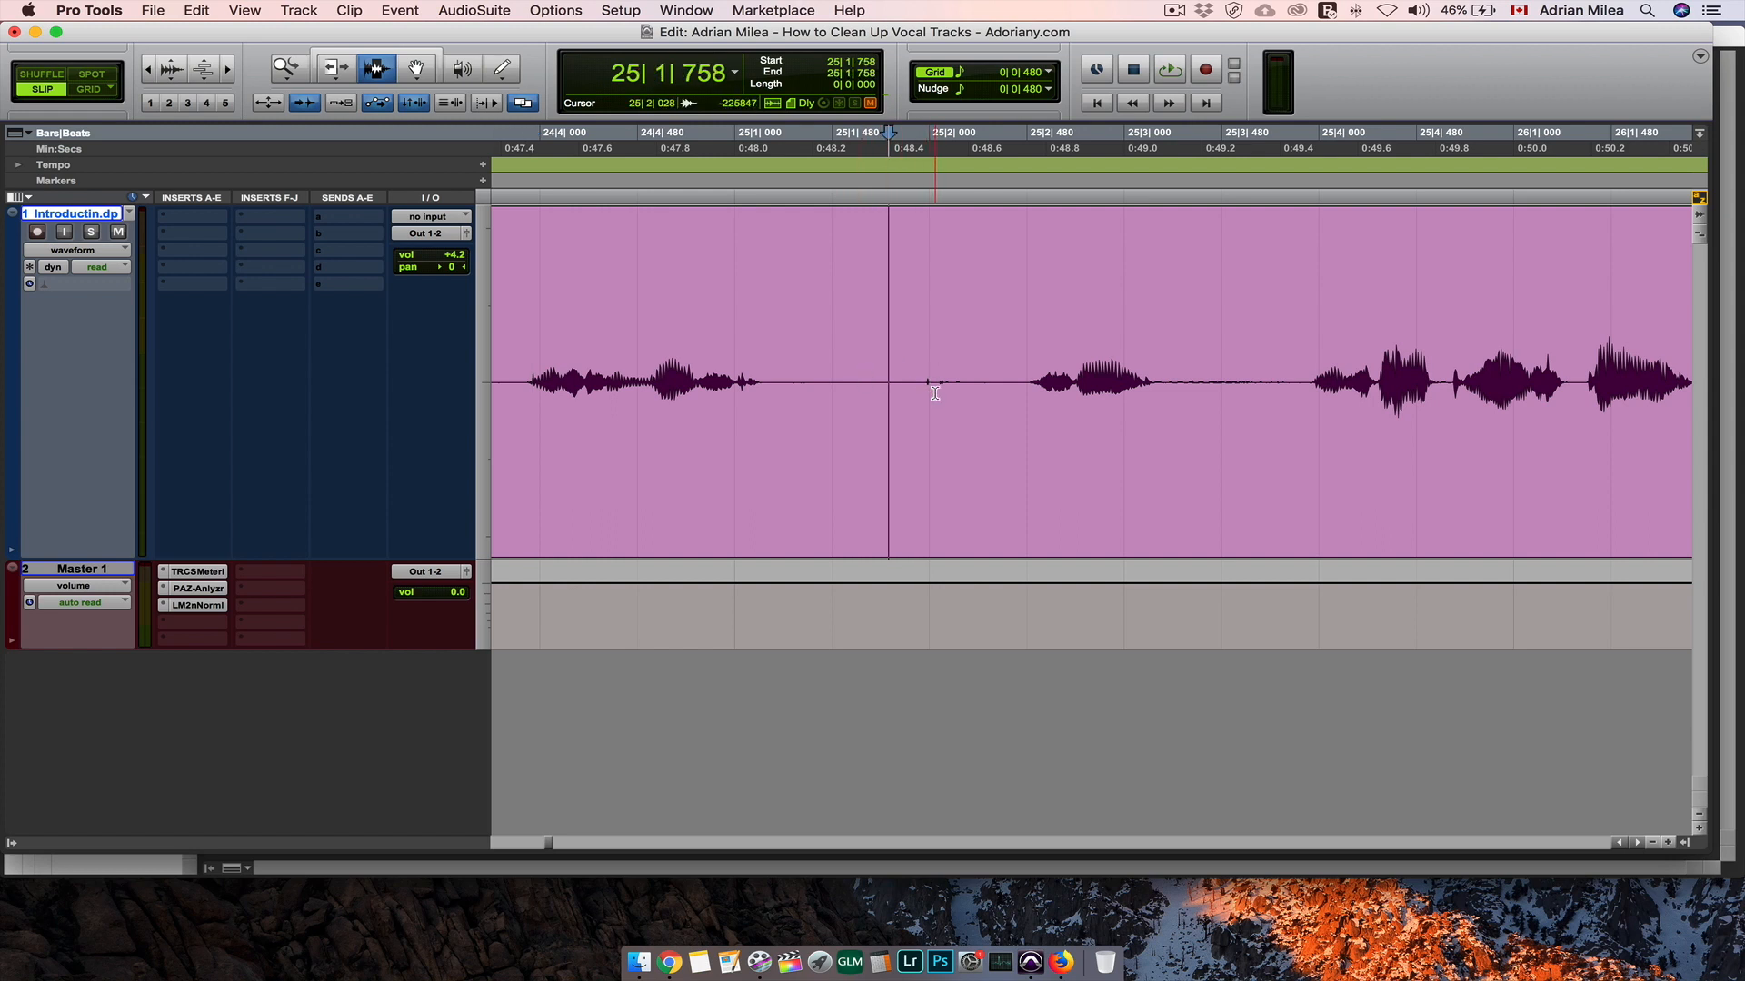
{"action": "key", "text": "space"}
{"action": "key", "text": "space"}
{"action": "left_click", "coordinate": [615, 373]}
{"action": "key", "text": "space"}
{"action": "key", "text": "space"}
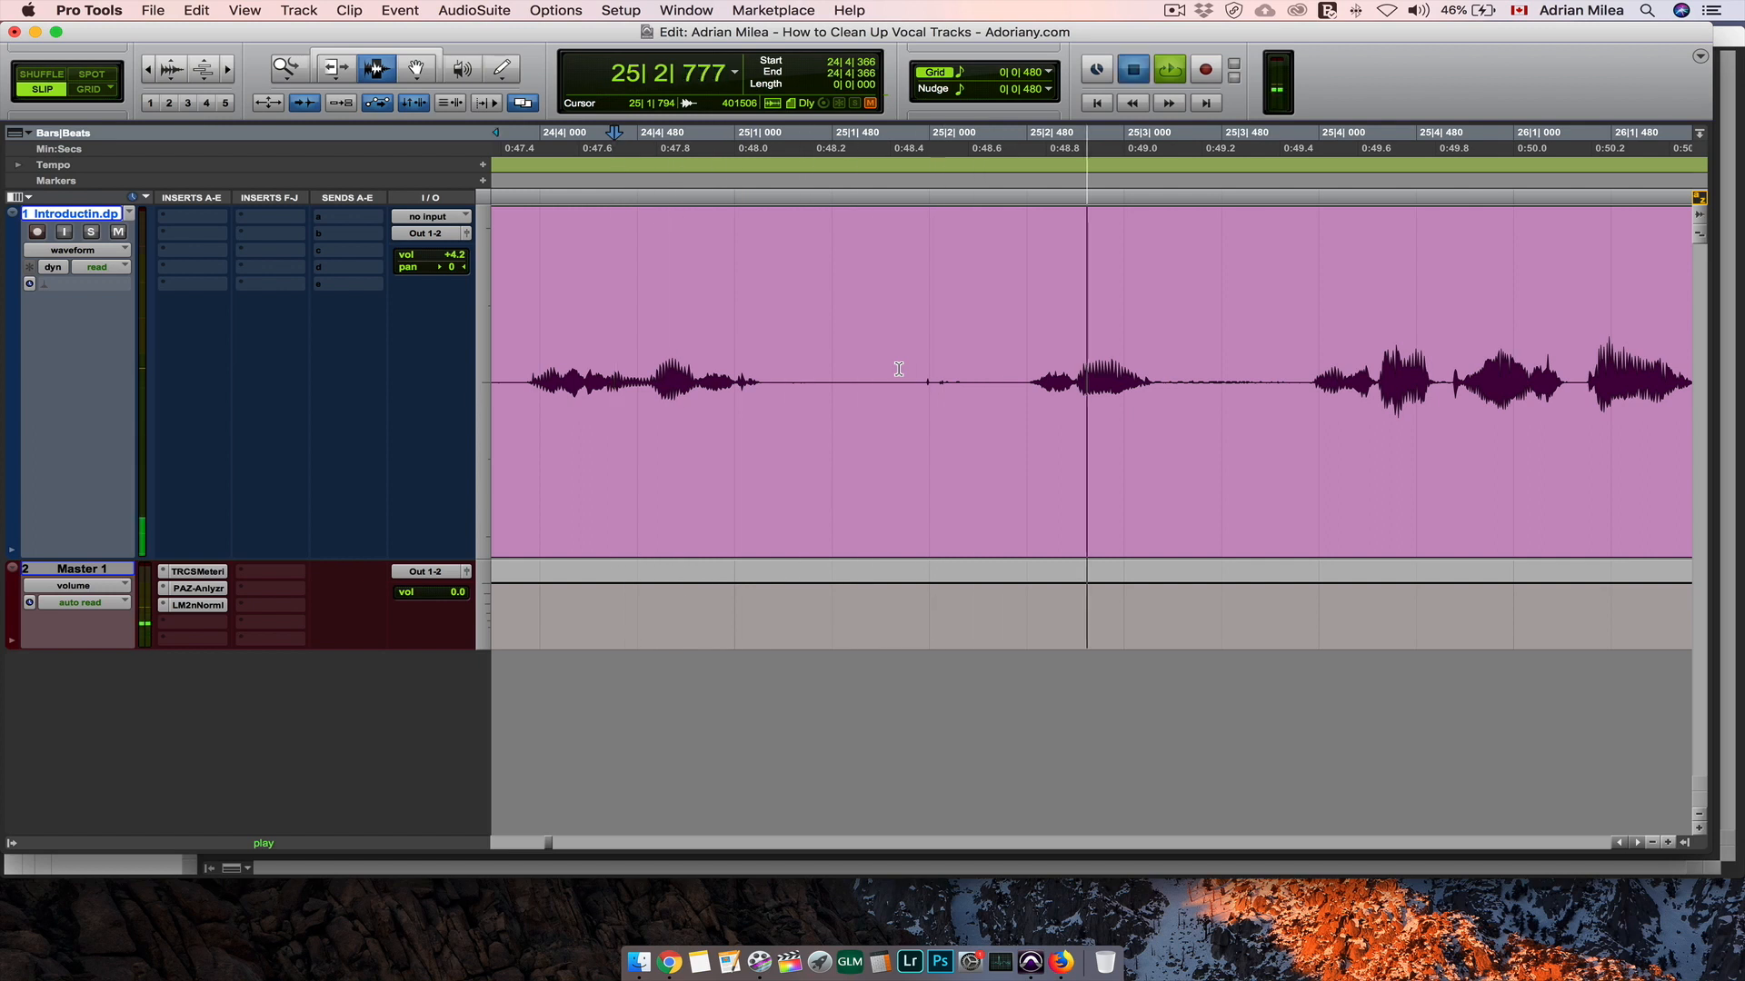
Step: Audition the remaining vocal from bar 25 into bar 27 and replay the closing words from 26|2|269
{"action": "key", "text": "space"}
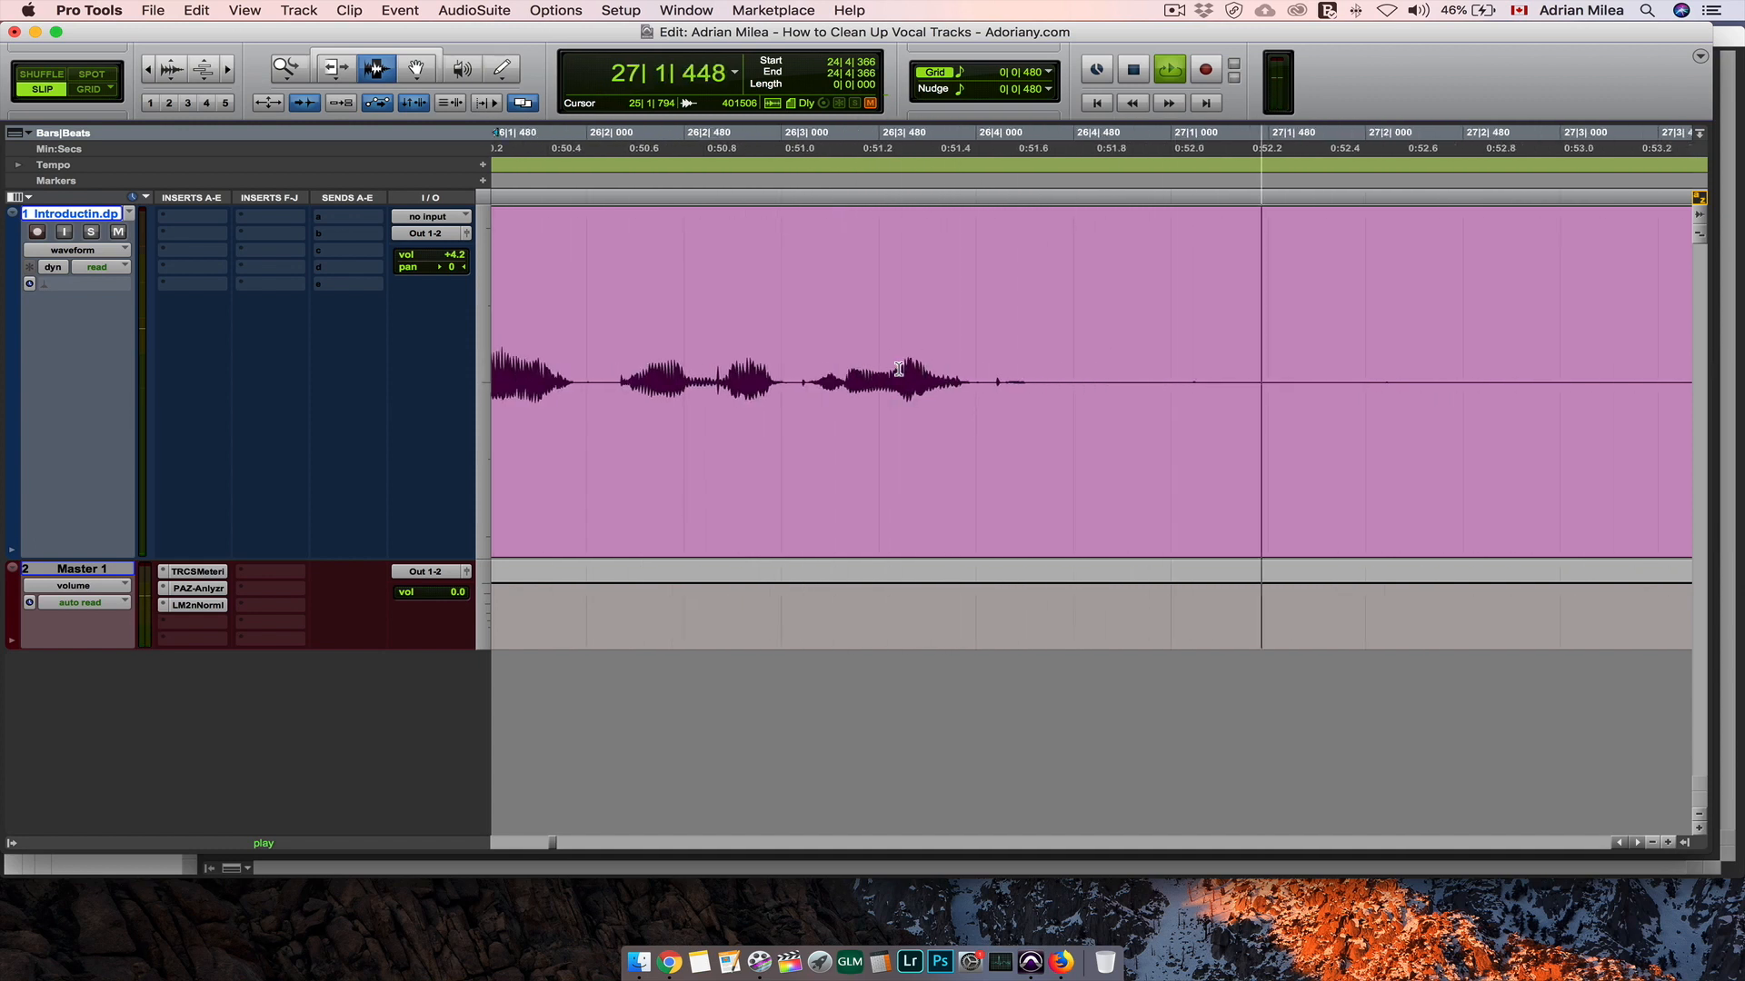
{"action": "key", "text": "space"}
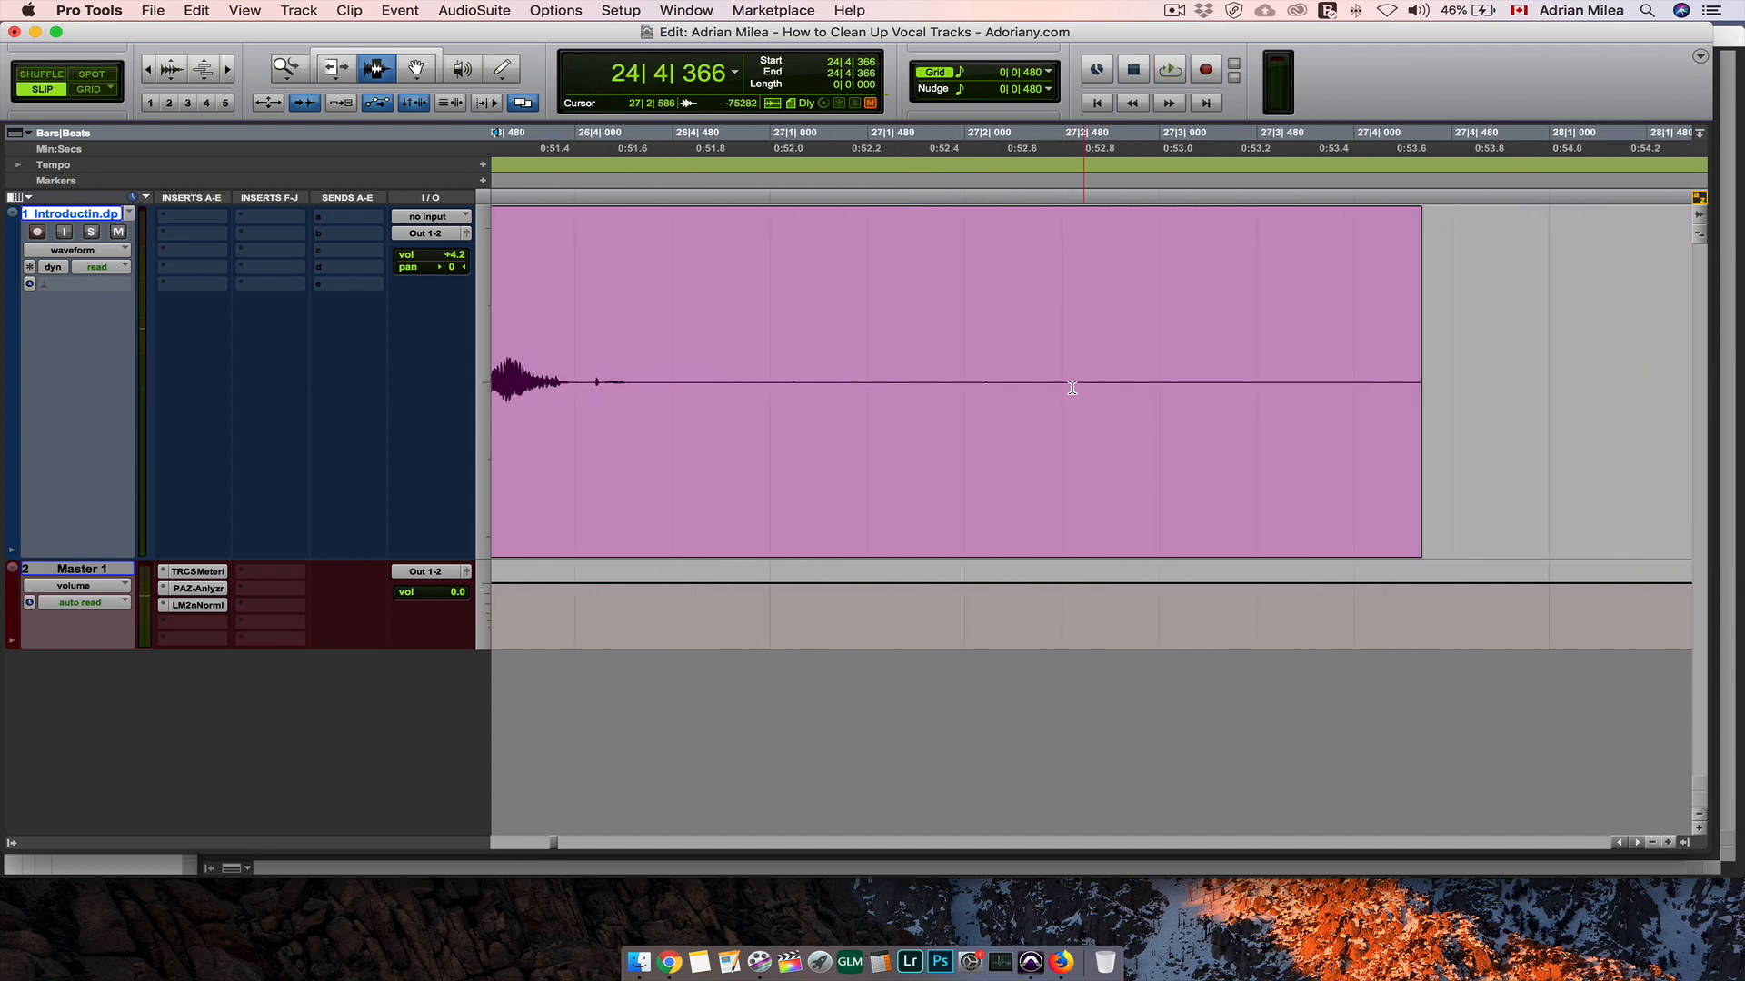
{"action": "key", "text": "r"}
{"action": "left_click", "coordinate": [667, 377]}
{"action": "key", "text": "space"}
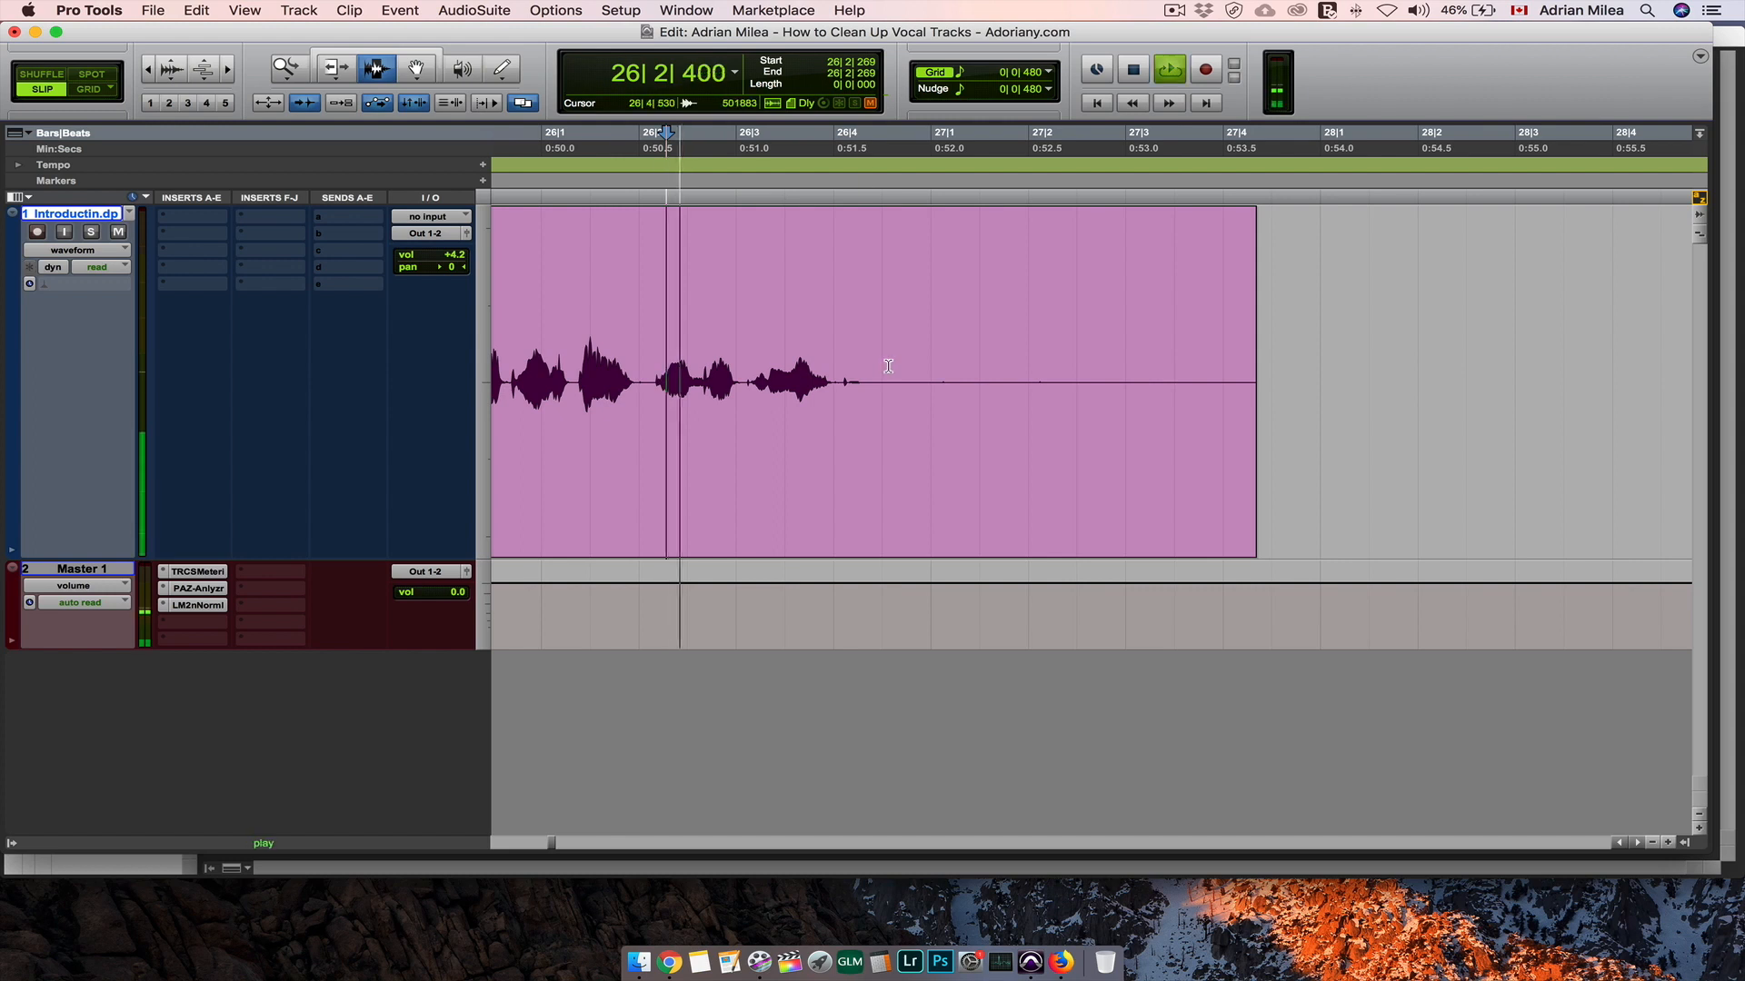
{"action": "key", "text": "space"}
Step: Delete the silent tail after the last word, from 26|4|407 to 27|4|561
{"action": "left_click", "coordinate": [873, 378]}
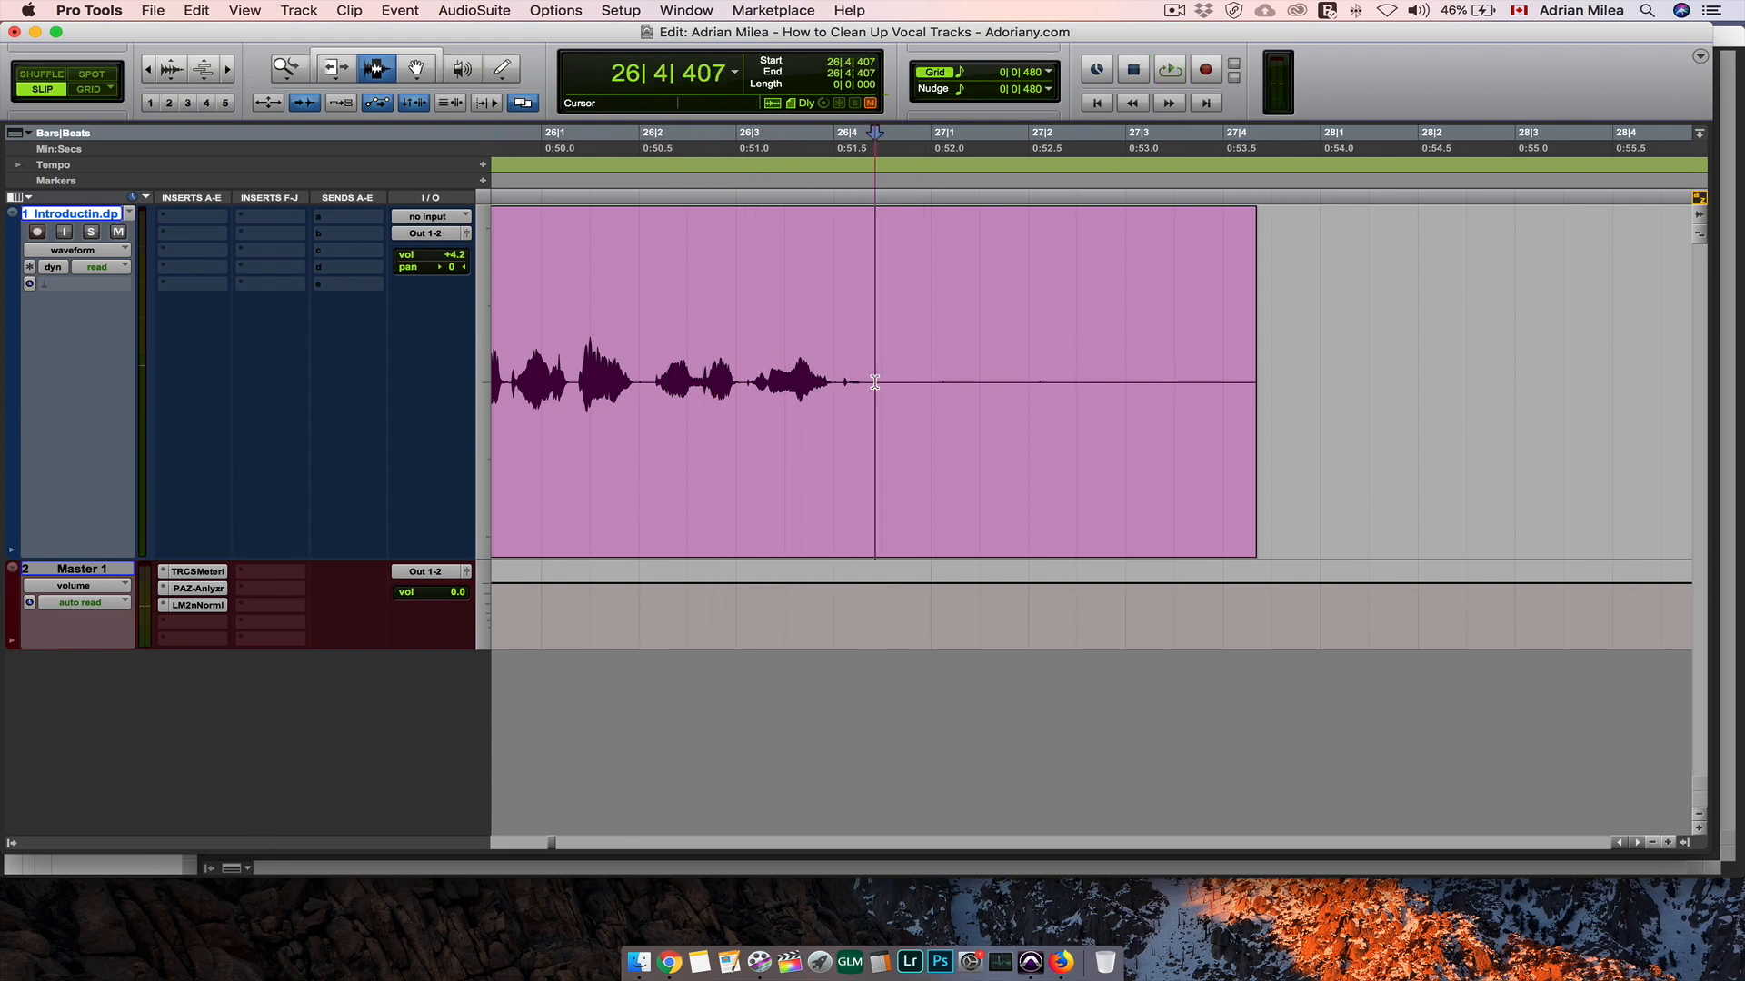
{"action": "left_click", "coordinate": [1280, 390], "text": "shift"}
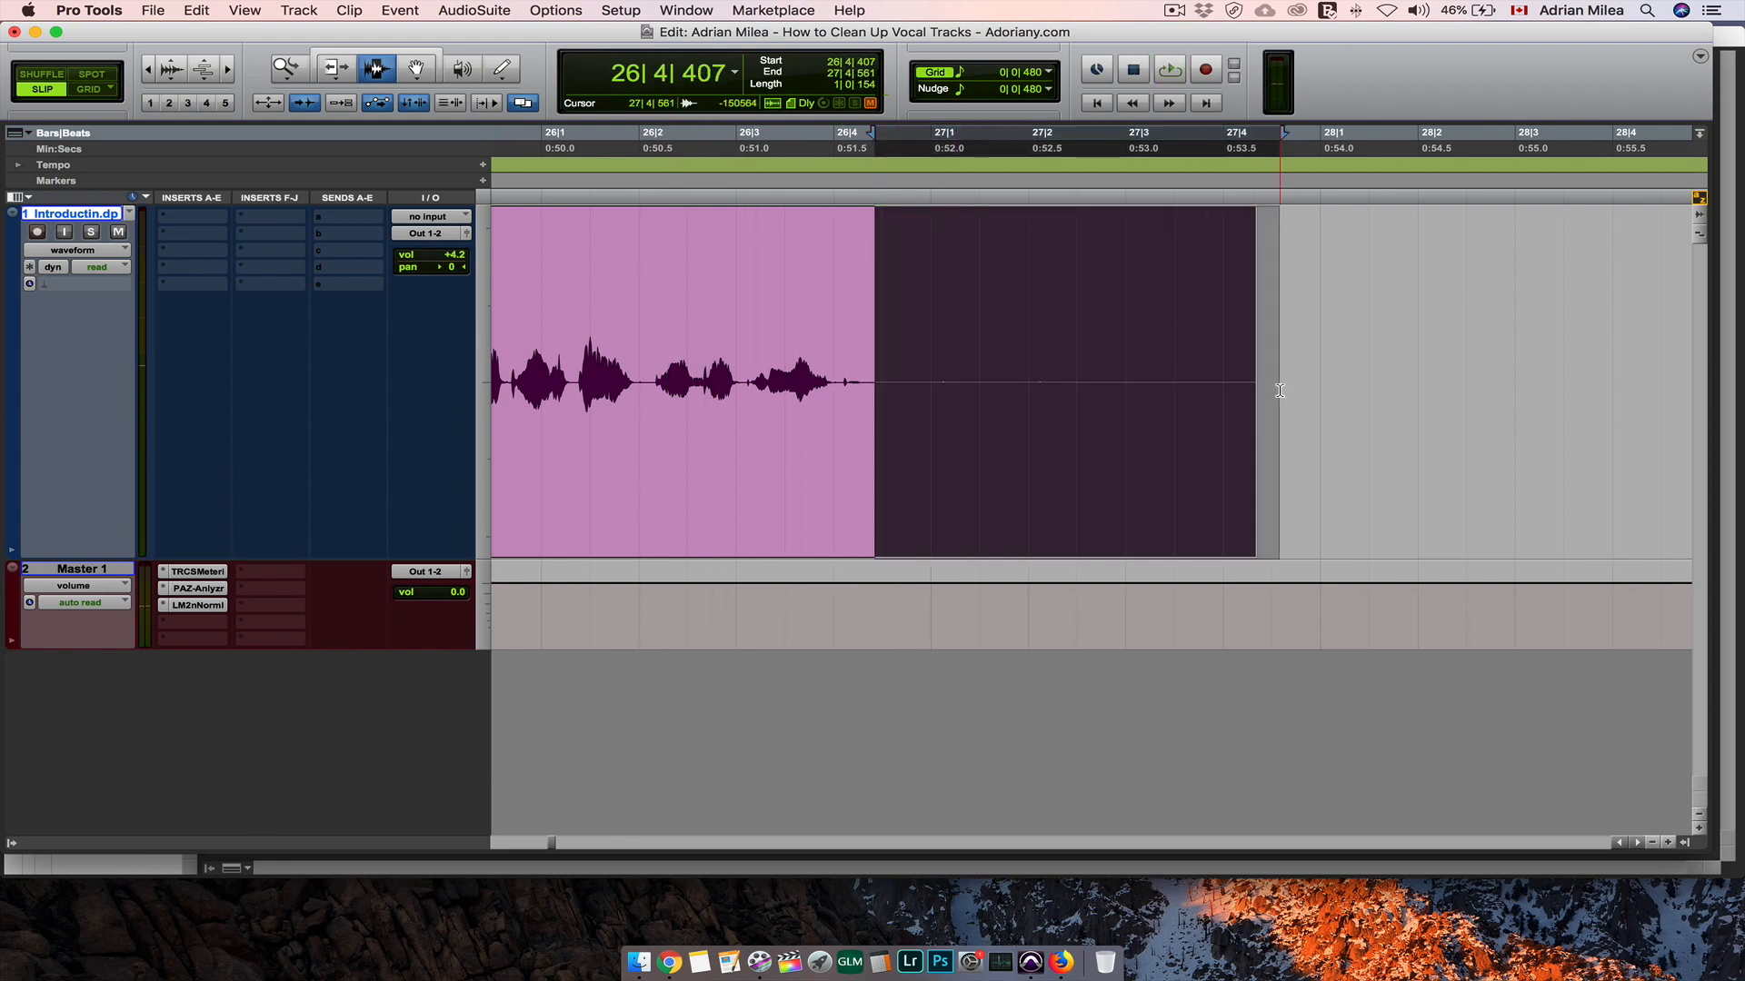
{"action": "key", "text": "Delete"}
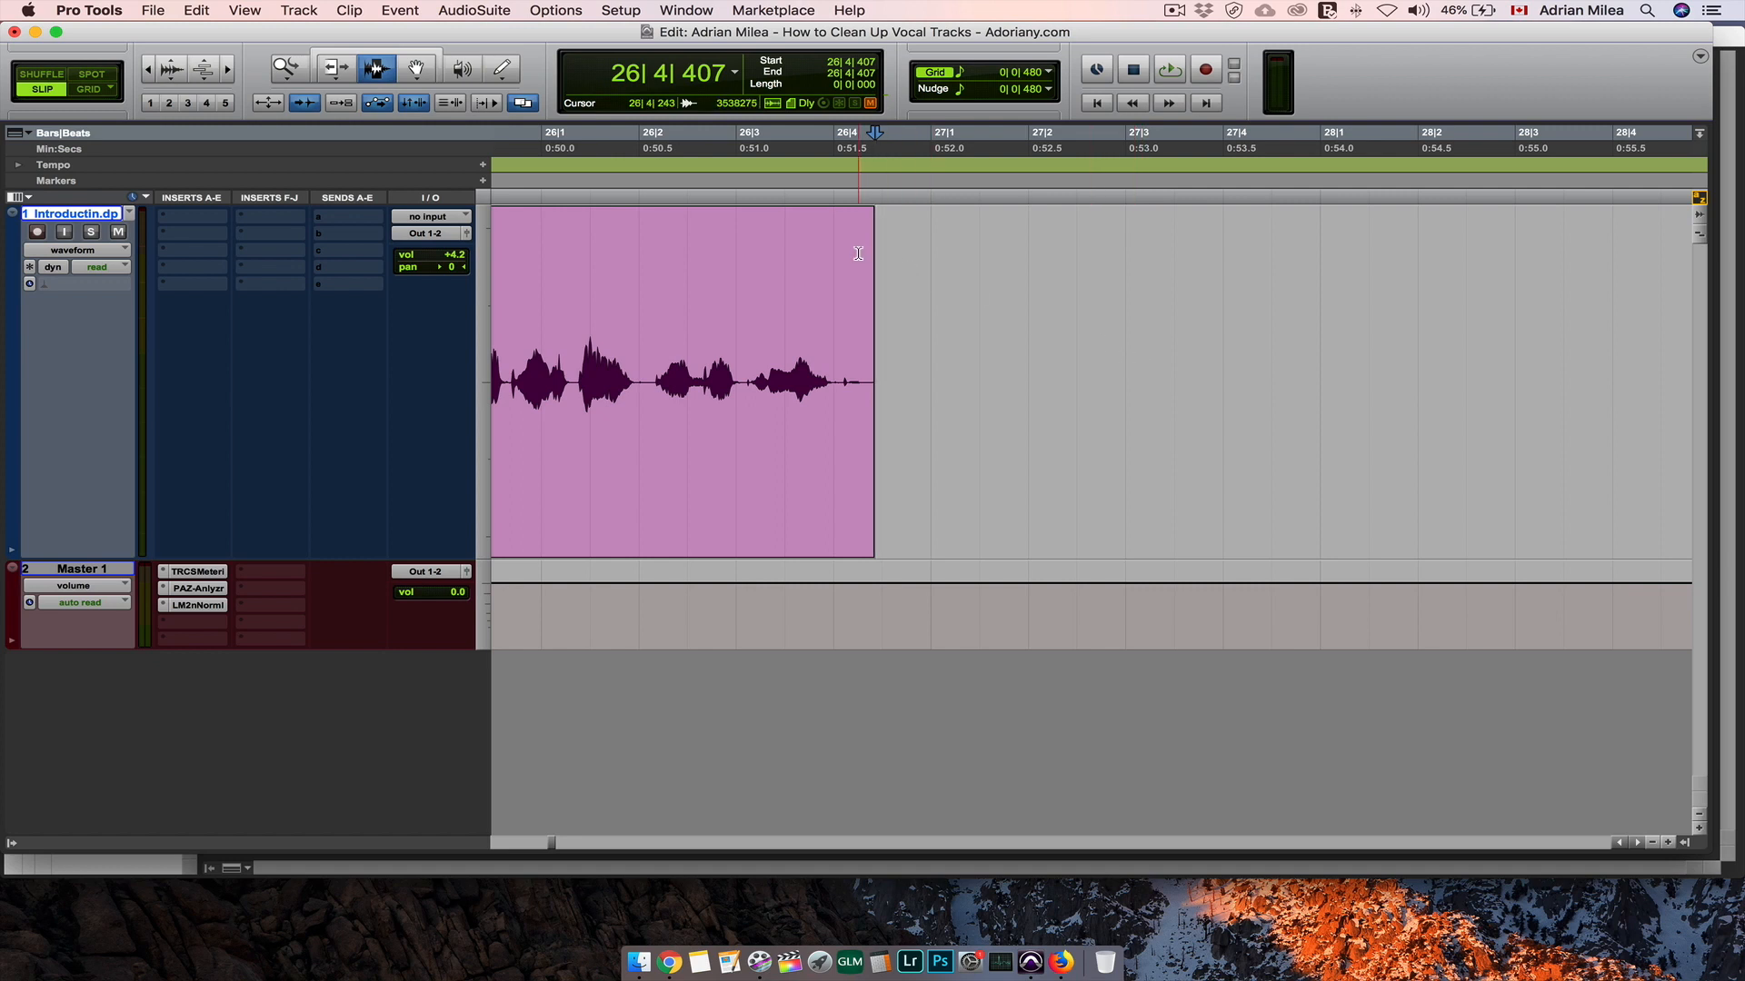
Step: Add a fade-out from 26|4|233 to the clip's end at 26|4|407 and audition it from 26|3|148 and 26|2|658
{"action": "key", "text": "super+7"}
{"action": "left_click_drag", "start_coordinate": [865, 216], "coordinate": [857, 220]}
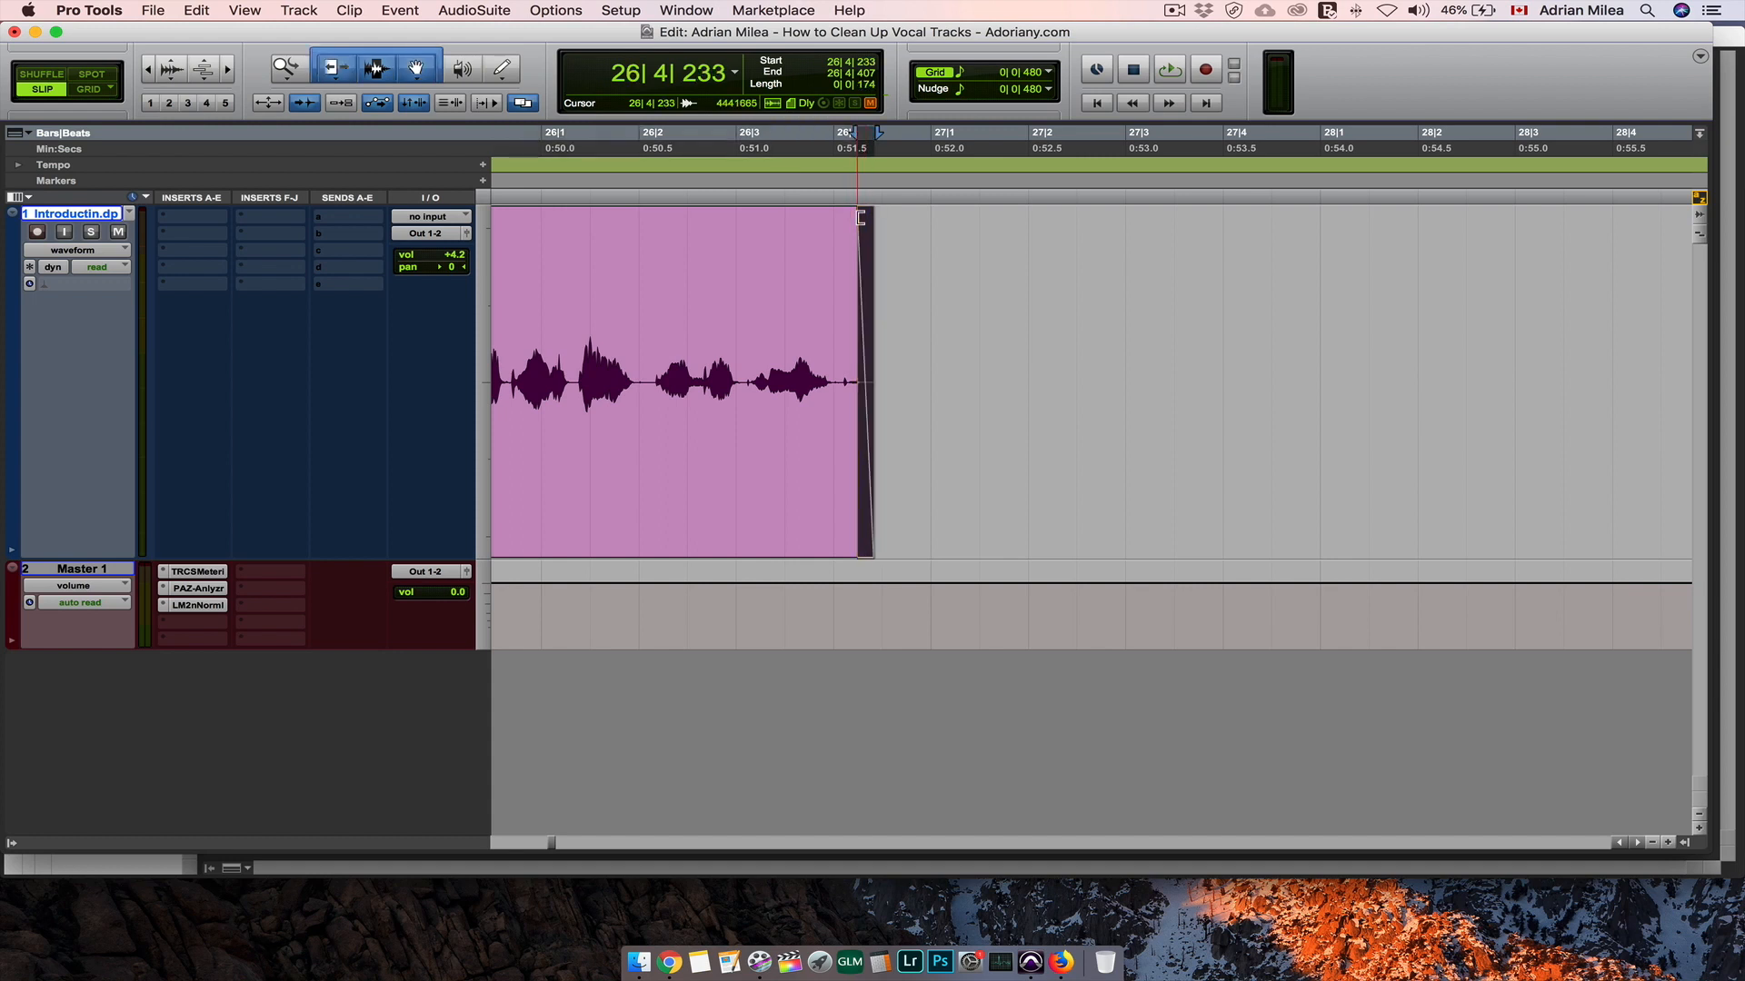
{"action": "left_click", "coordinate": [751, 152]}
{"action": "key", "text": "space"}
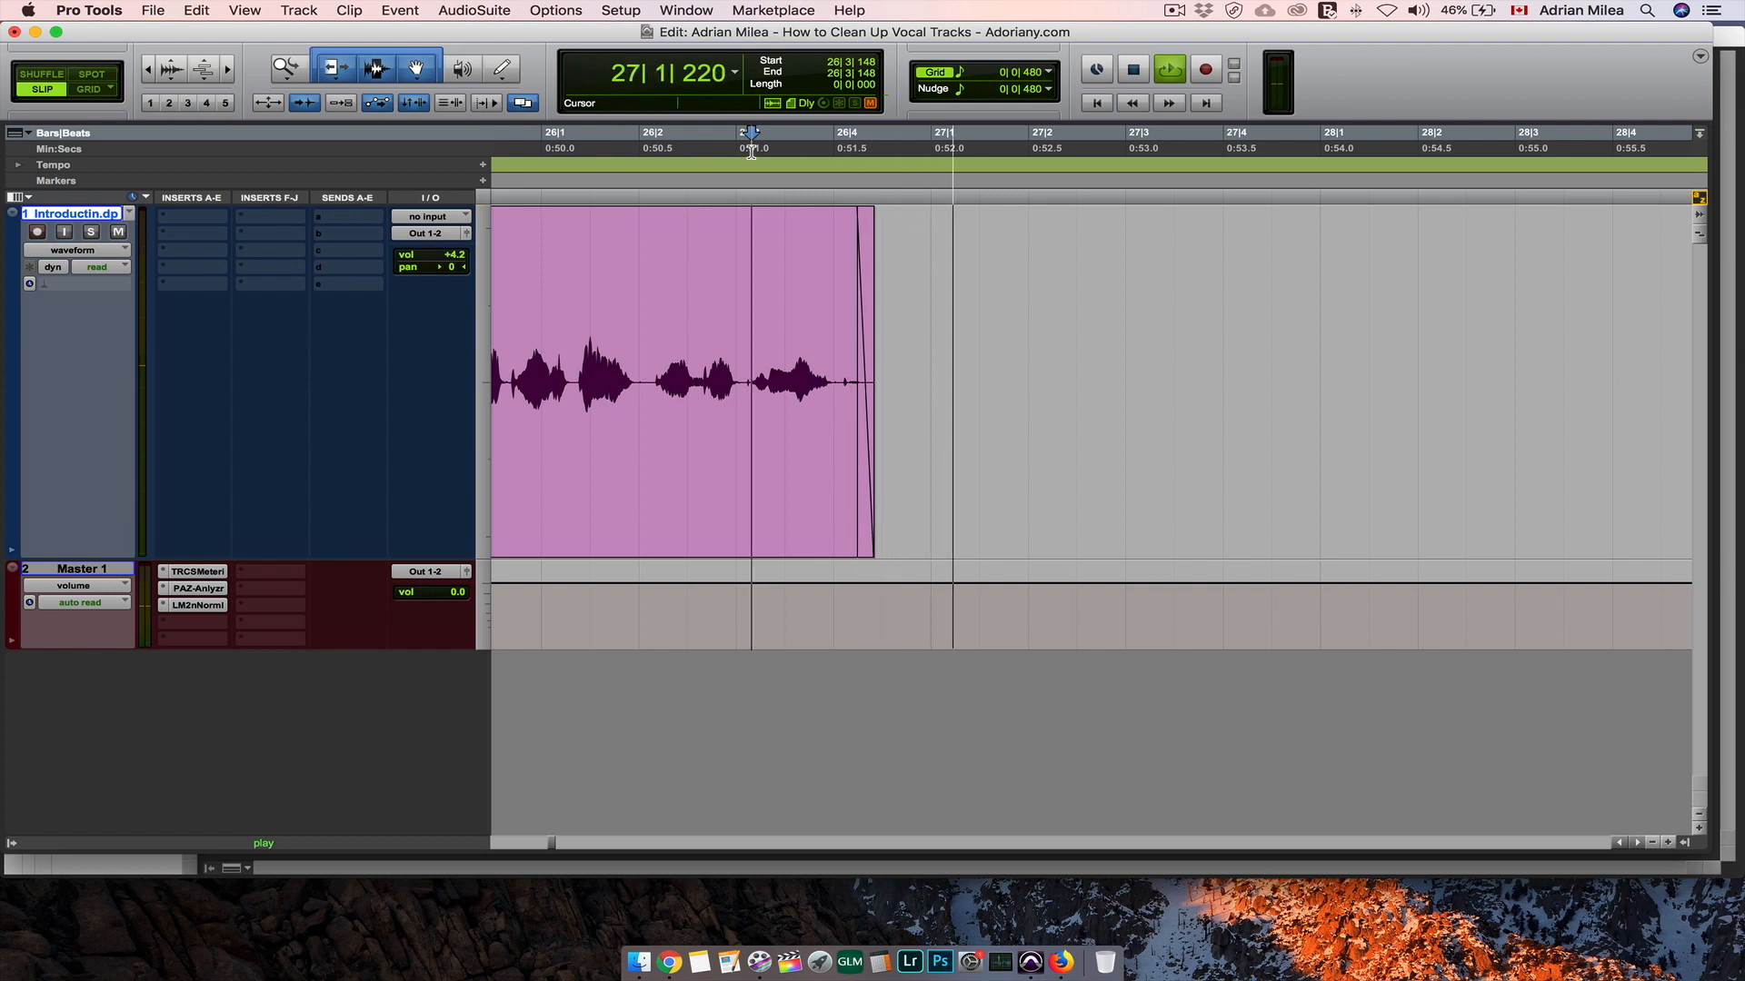
{"action": "left_click", "coordinate": [705, 151]}
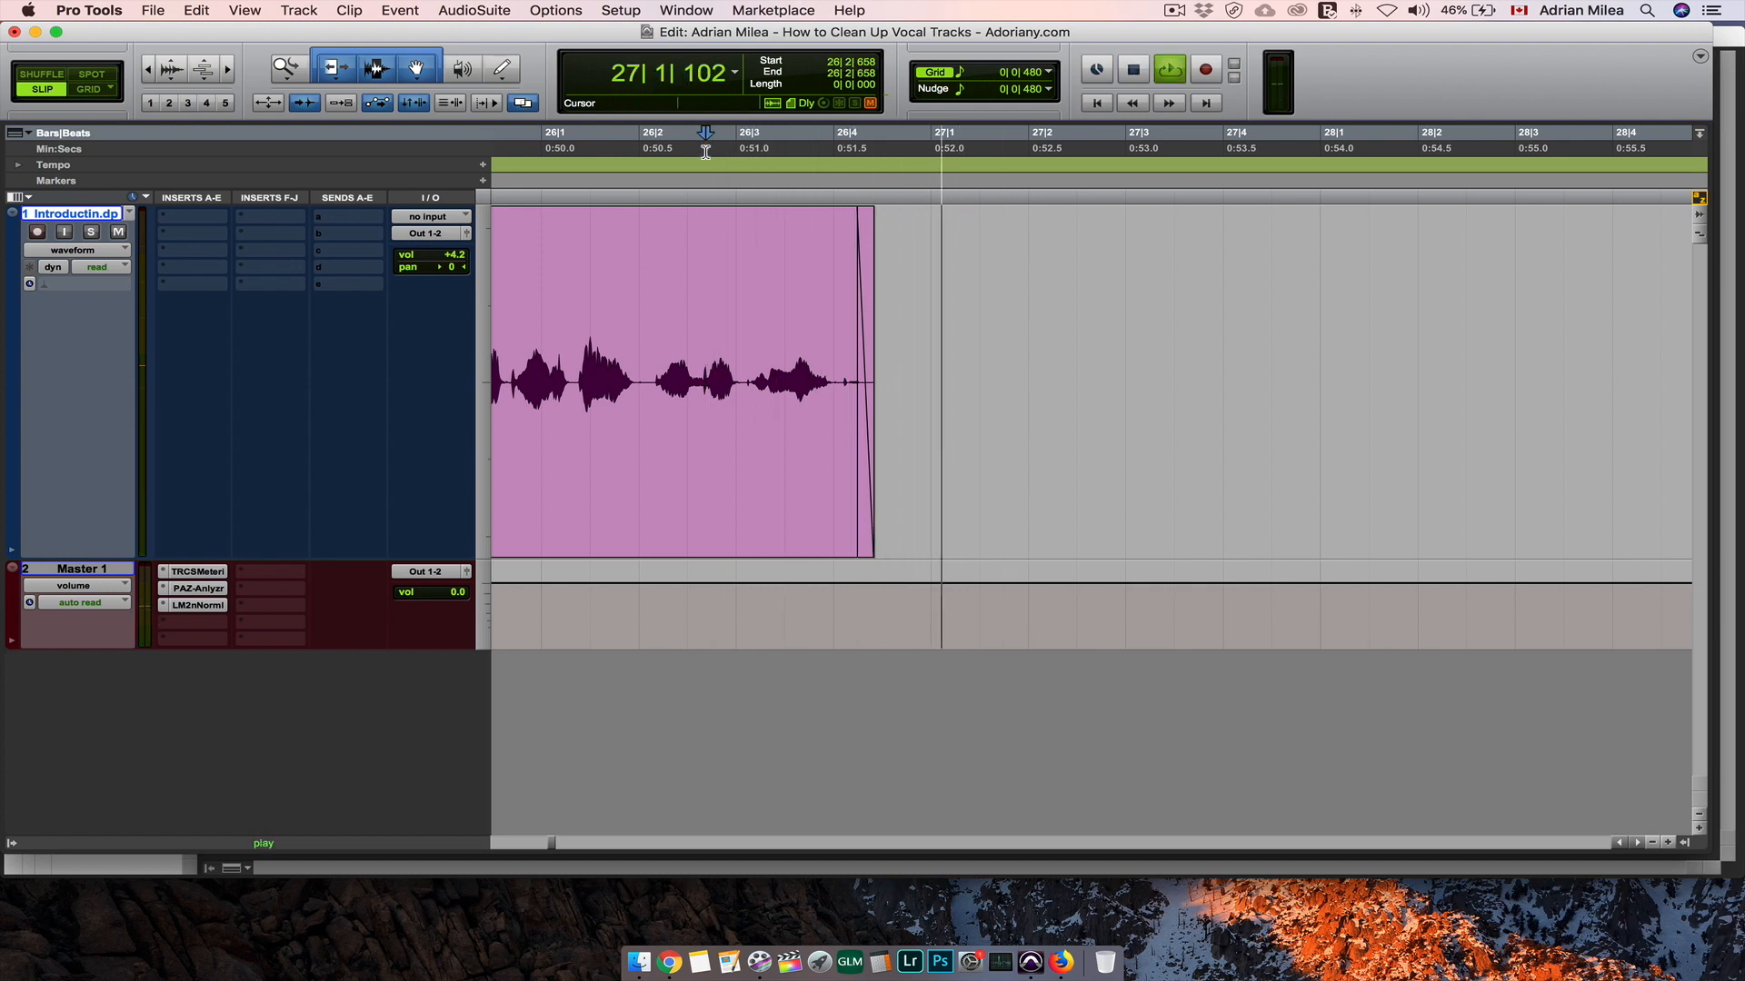
{"action": "key", "text": "space"}
Step: Play back the whole cleaned vocal from 1|2|443 through to its last phrase in bar 26
{"action": "scroll", "coordinate": [745, 274], "scroll_direction": "left", "scroll_amount": 20}
{"action": "scroll", "coordinate": [745, 274], "scroll_direction": "left", "scroll_amount": 20}
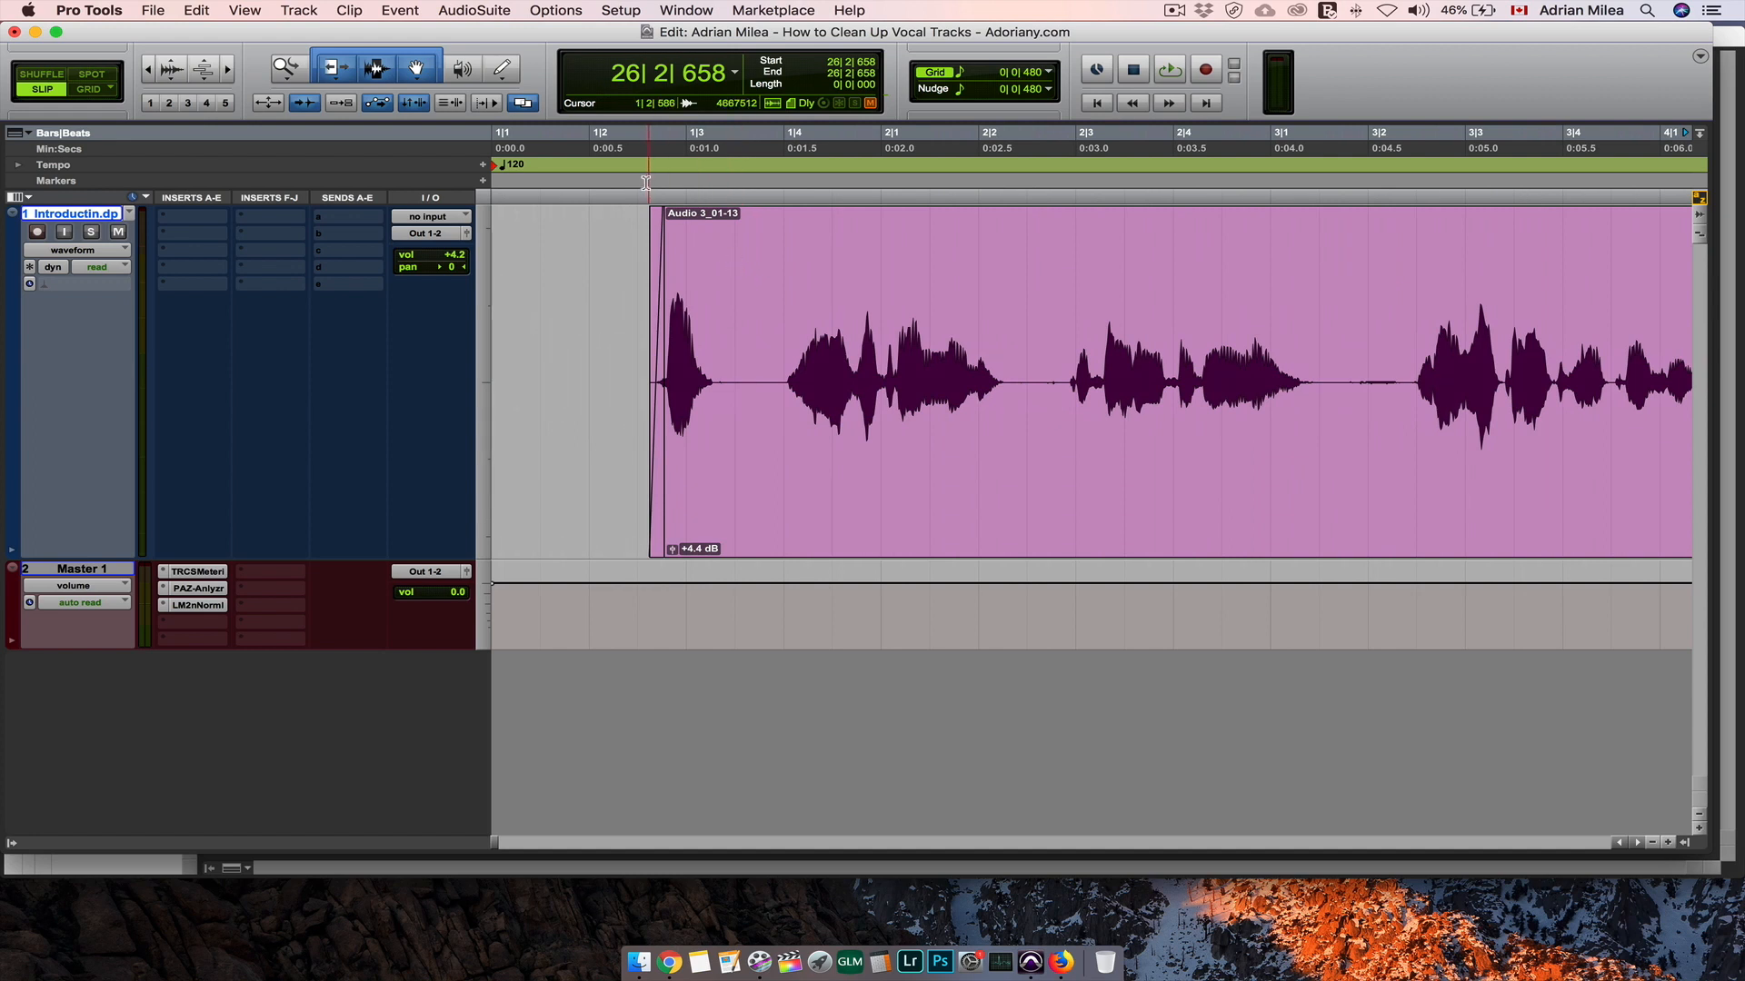
{"action": "left_click", "coordinate": [638, 182]}
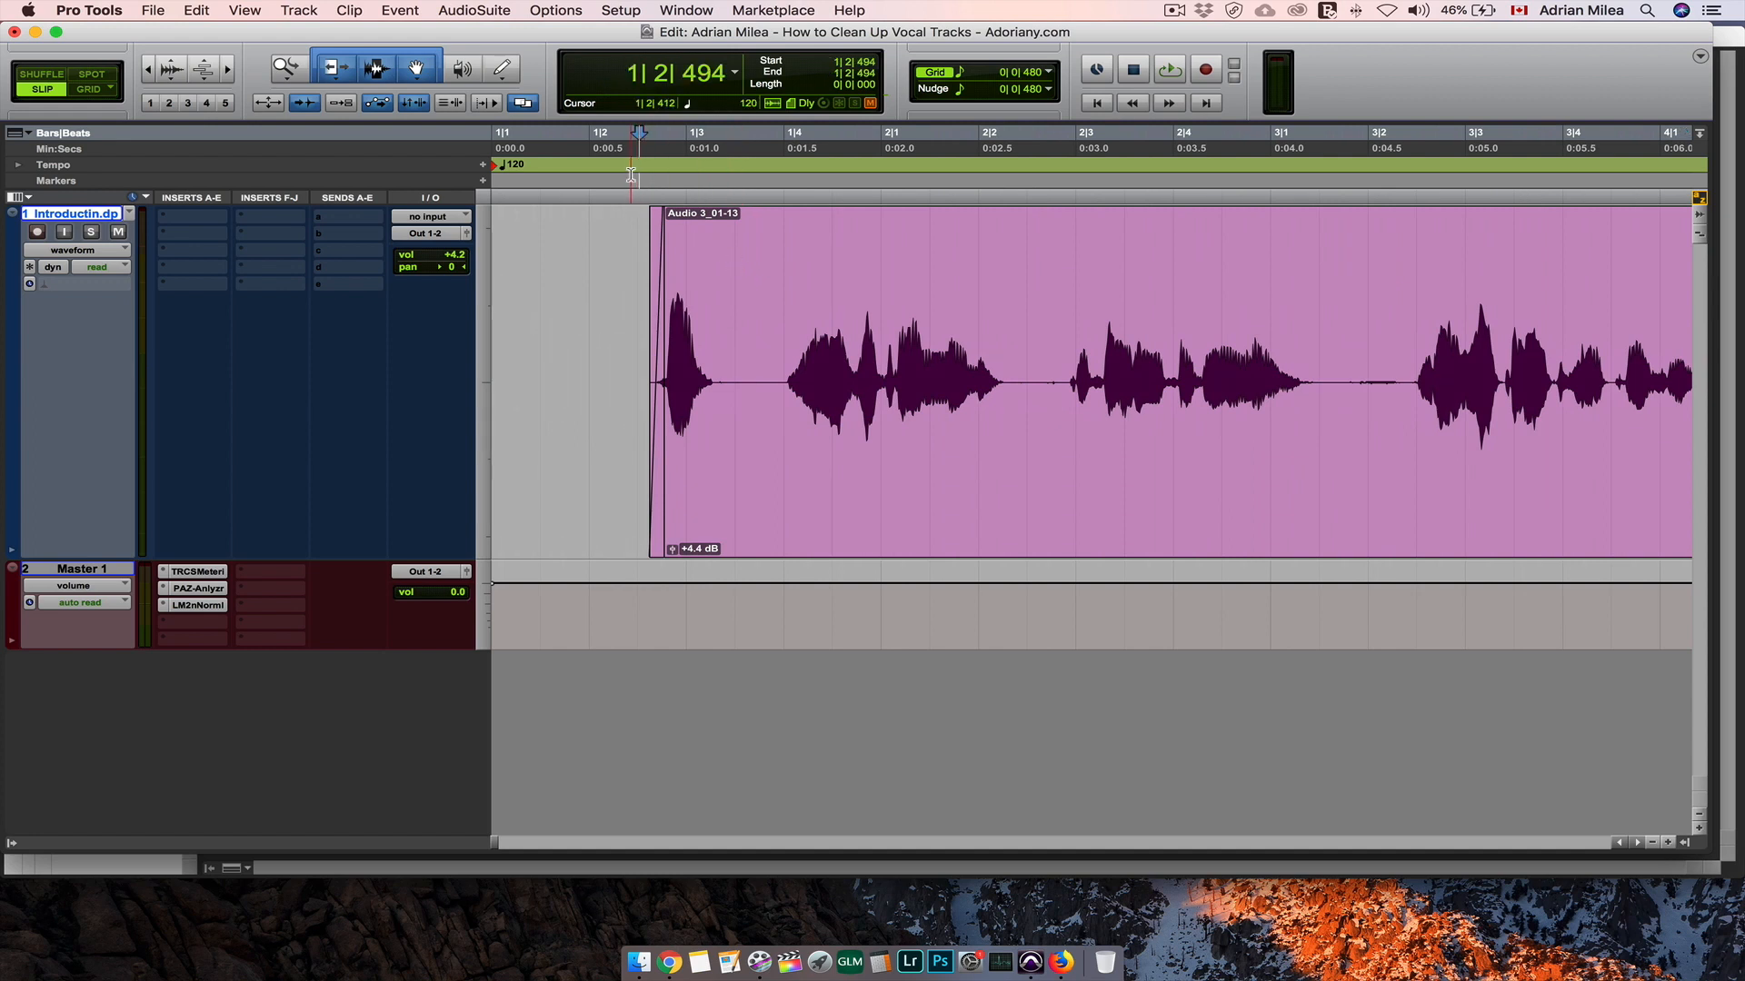
{"action": "left_click", "coordinate": [633, 172]}
{"action": "key", "text": "space"}
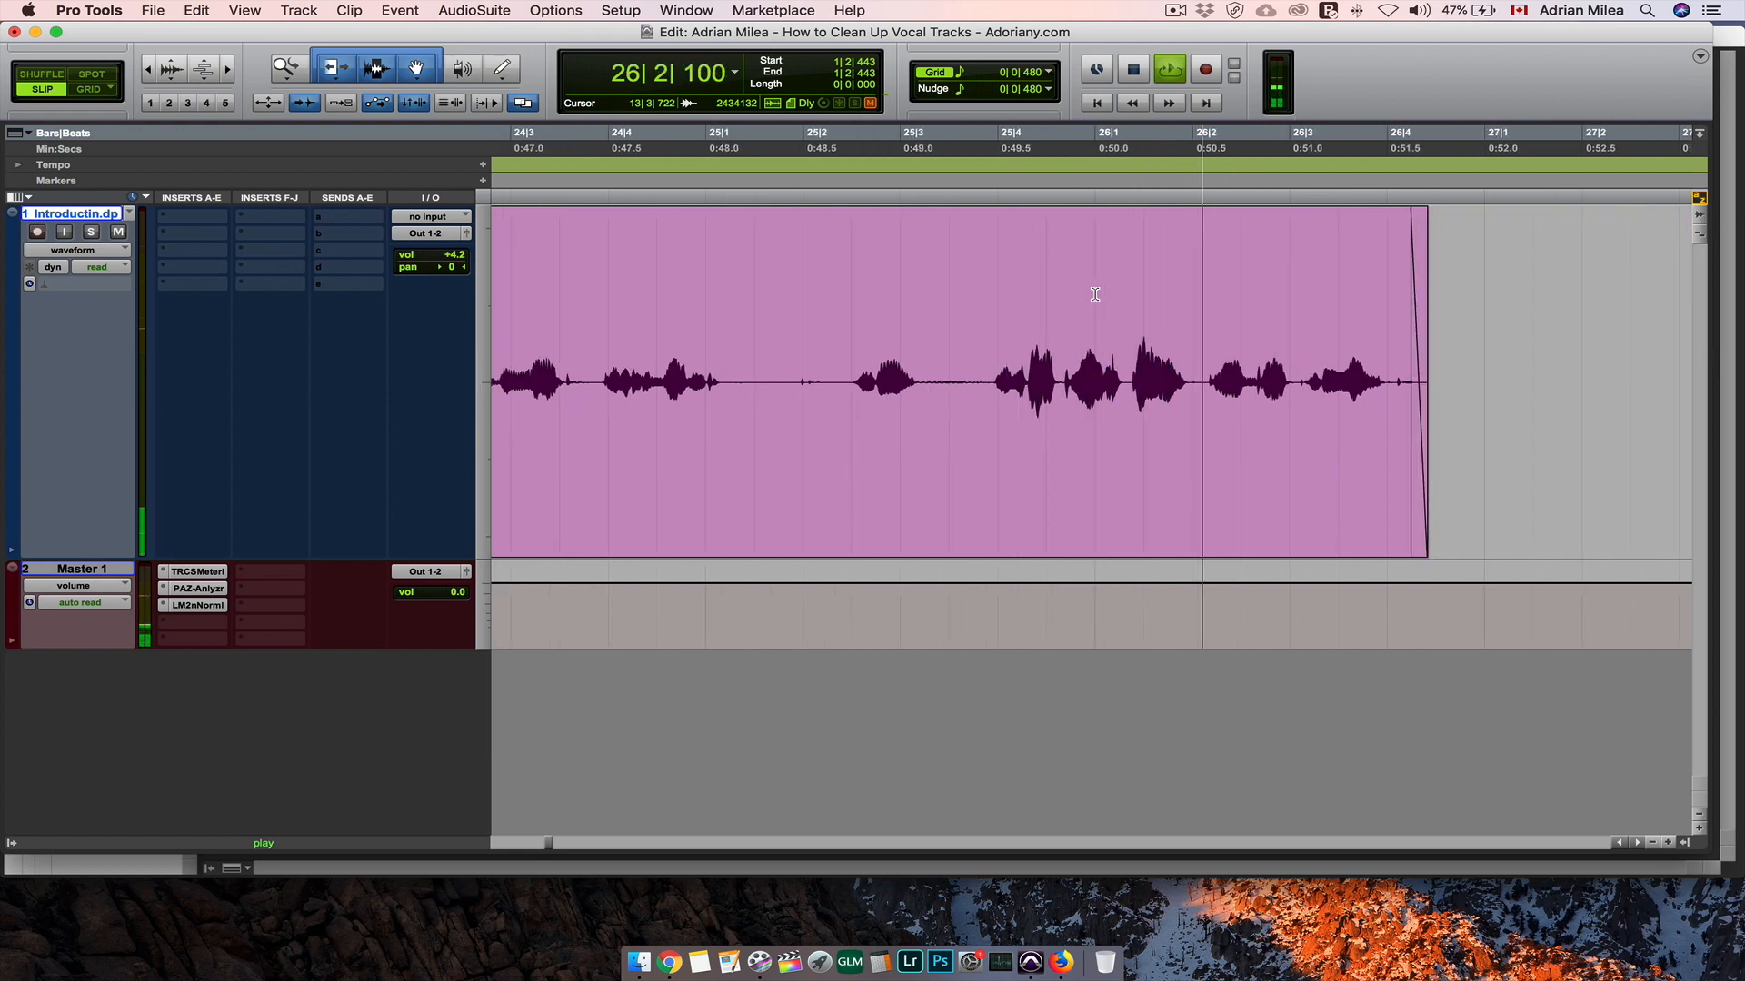
{"action": "key", "text": "space"}
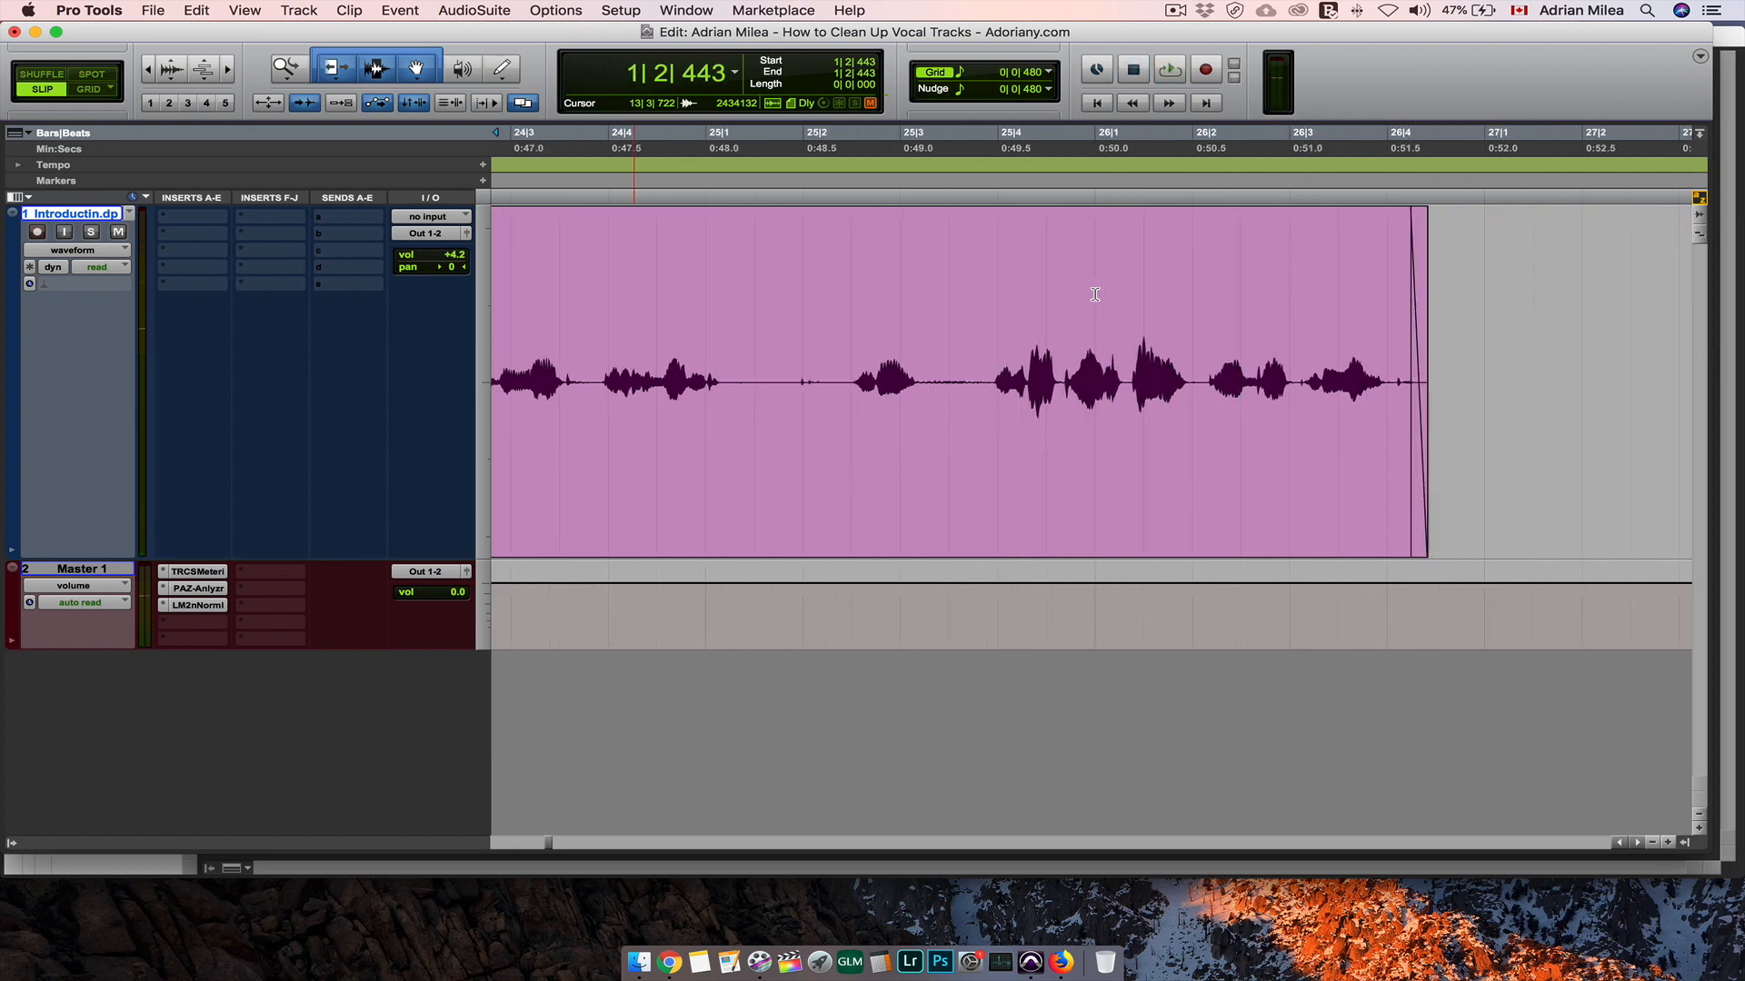
Step: Examine the full length of the edited vocal track and all its clips in an overview
{"action": "key", "text": "r"}
{"action": "key", "text": "r"}
{"action": "key", "text": "r"}
{"action": "key", "text": "r"}
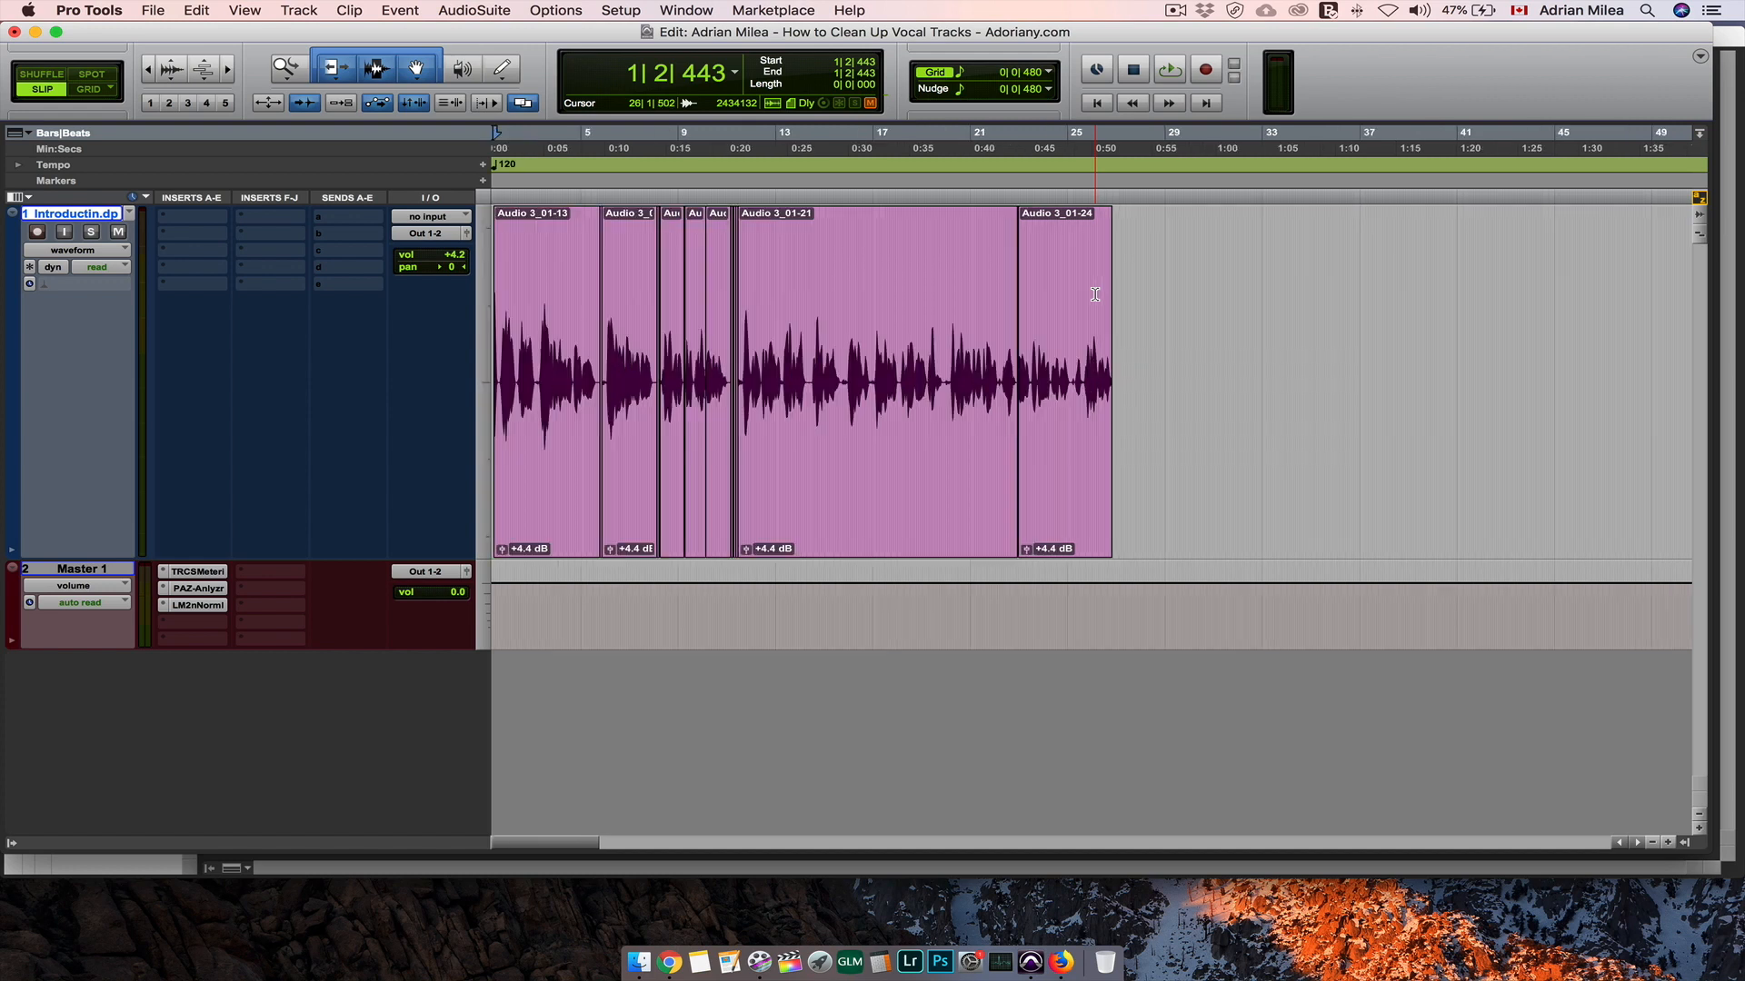
{"action": "key", "text": "r"}
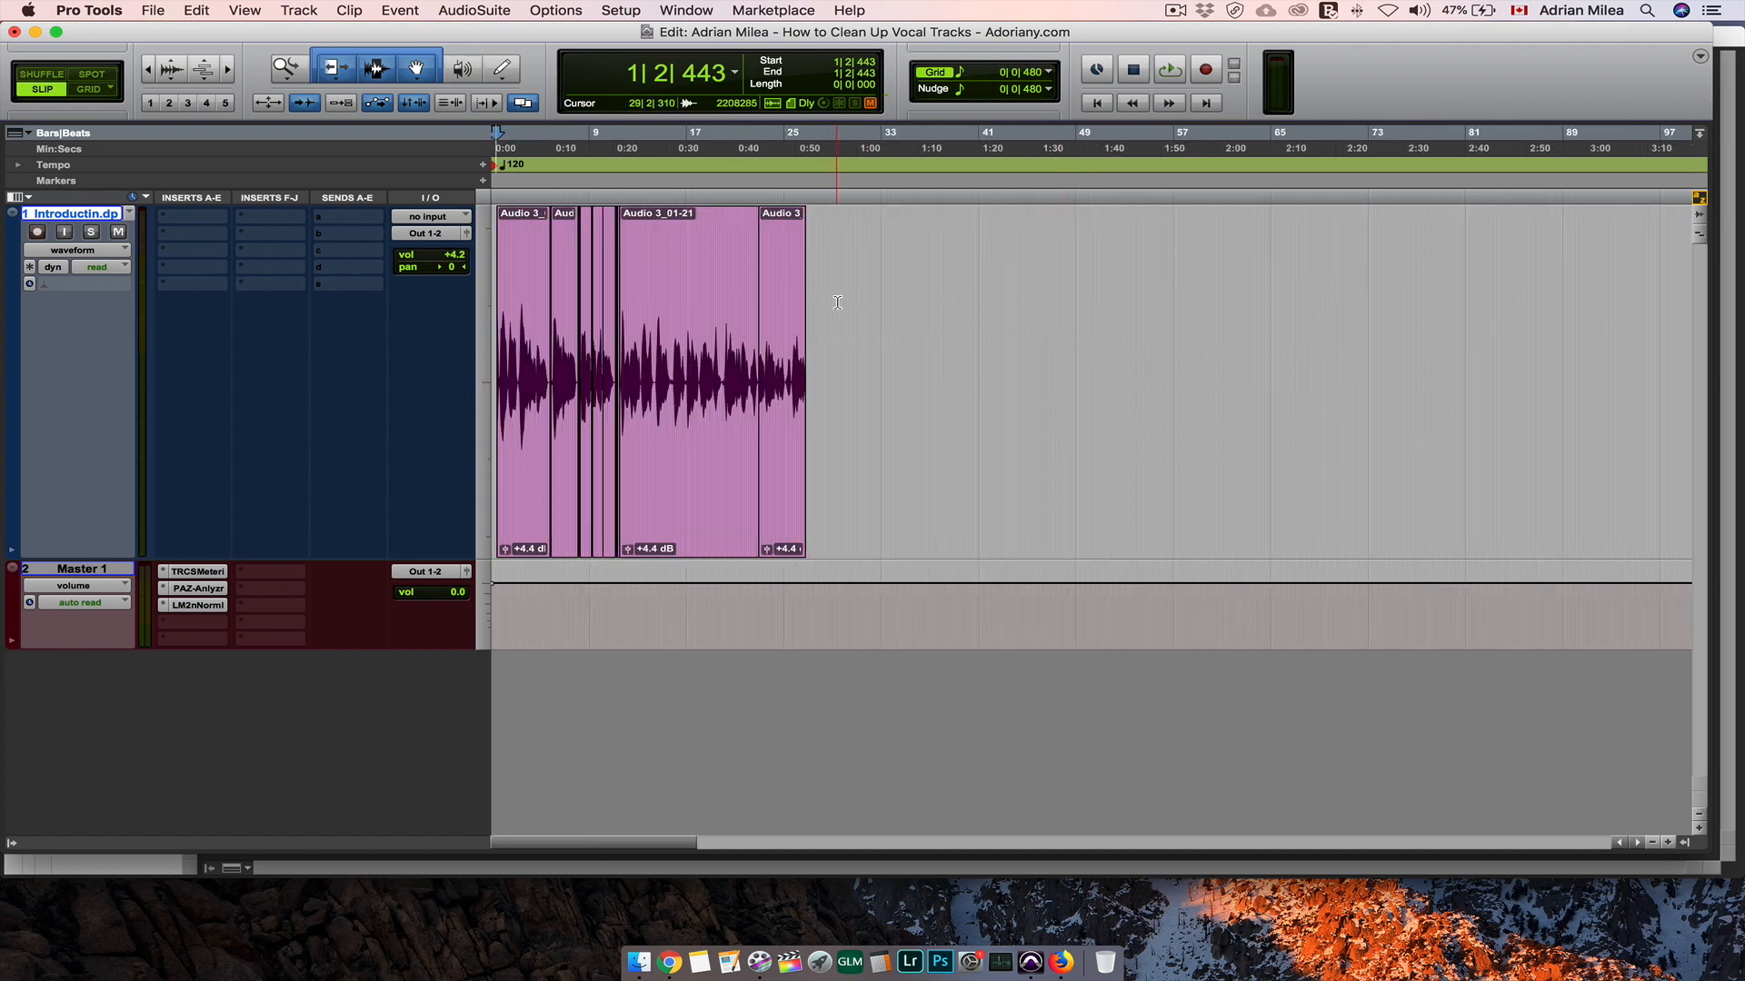
{"action": "key", "text": "t"}
{"action": "key", "text": "t"}
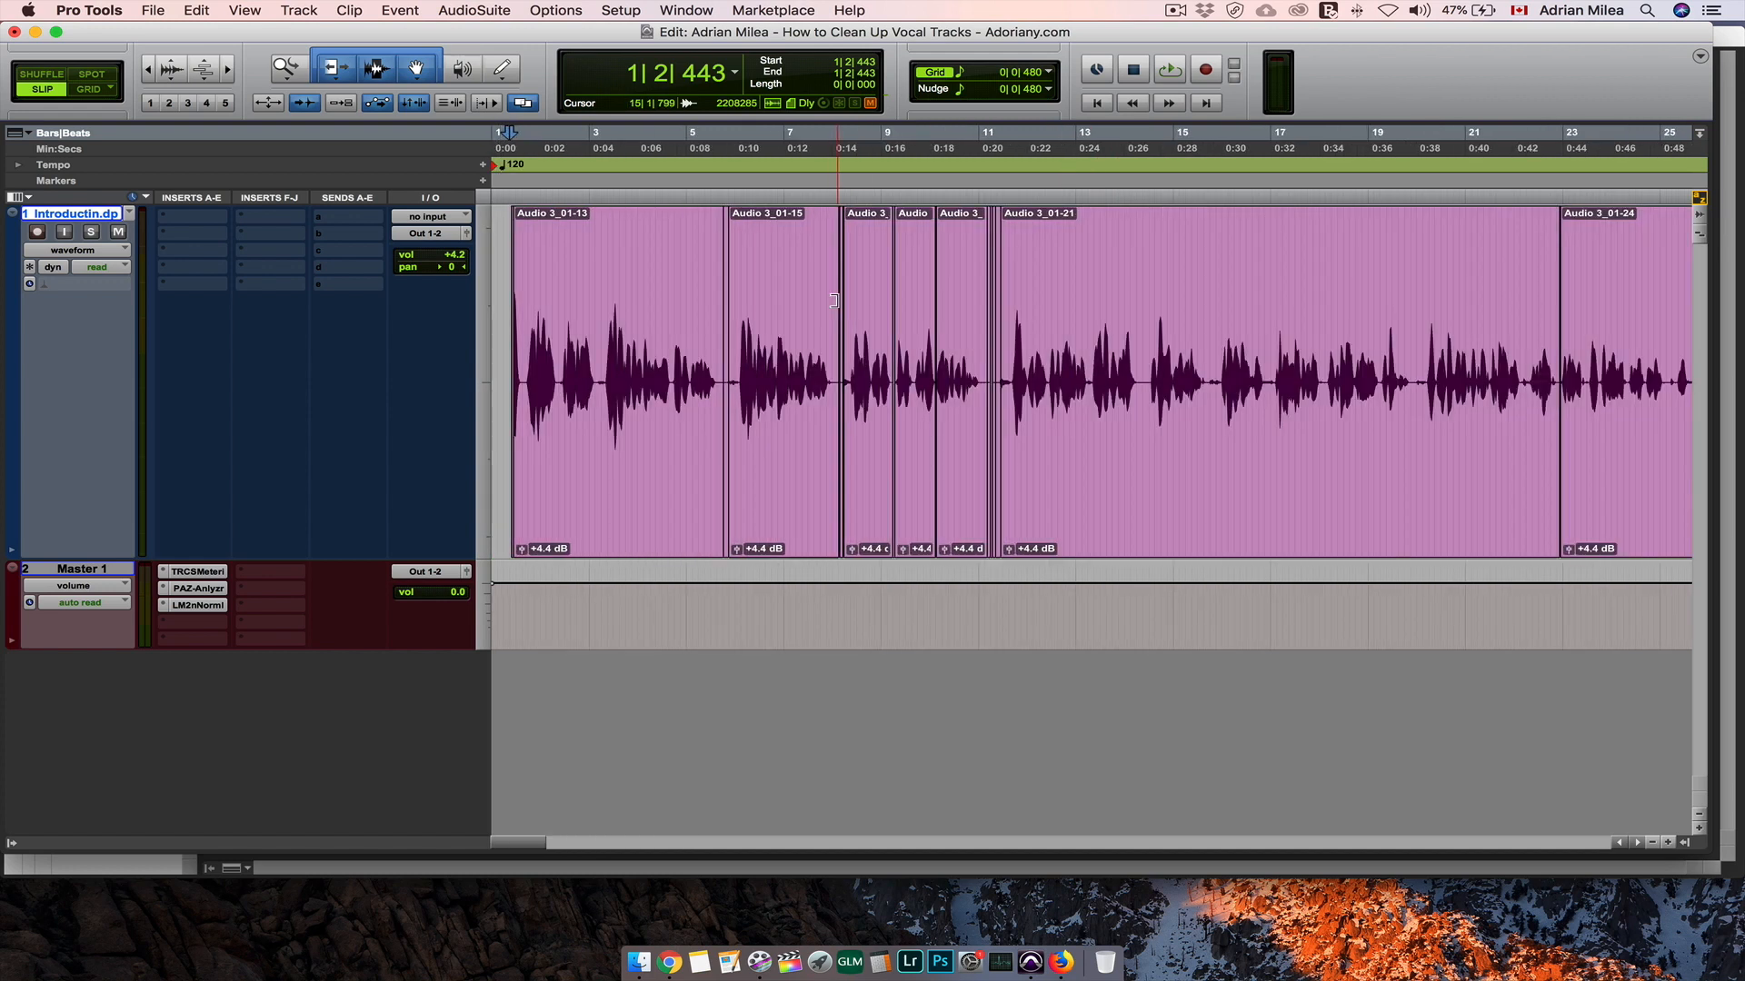
{"action": "key", "text": "r"}
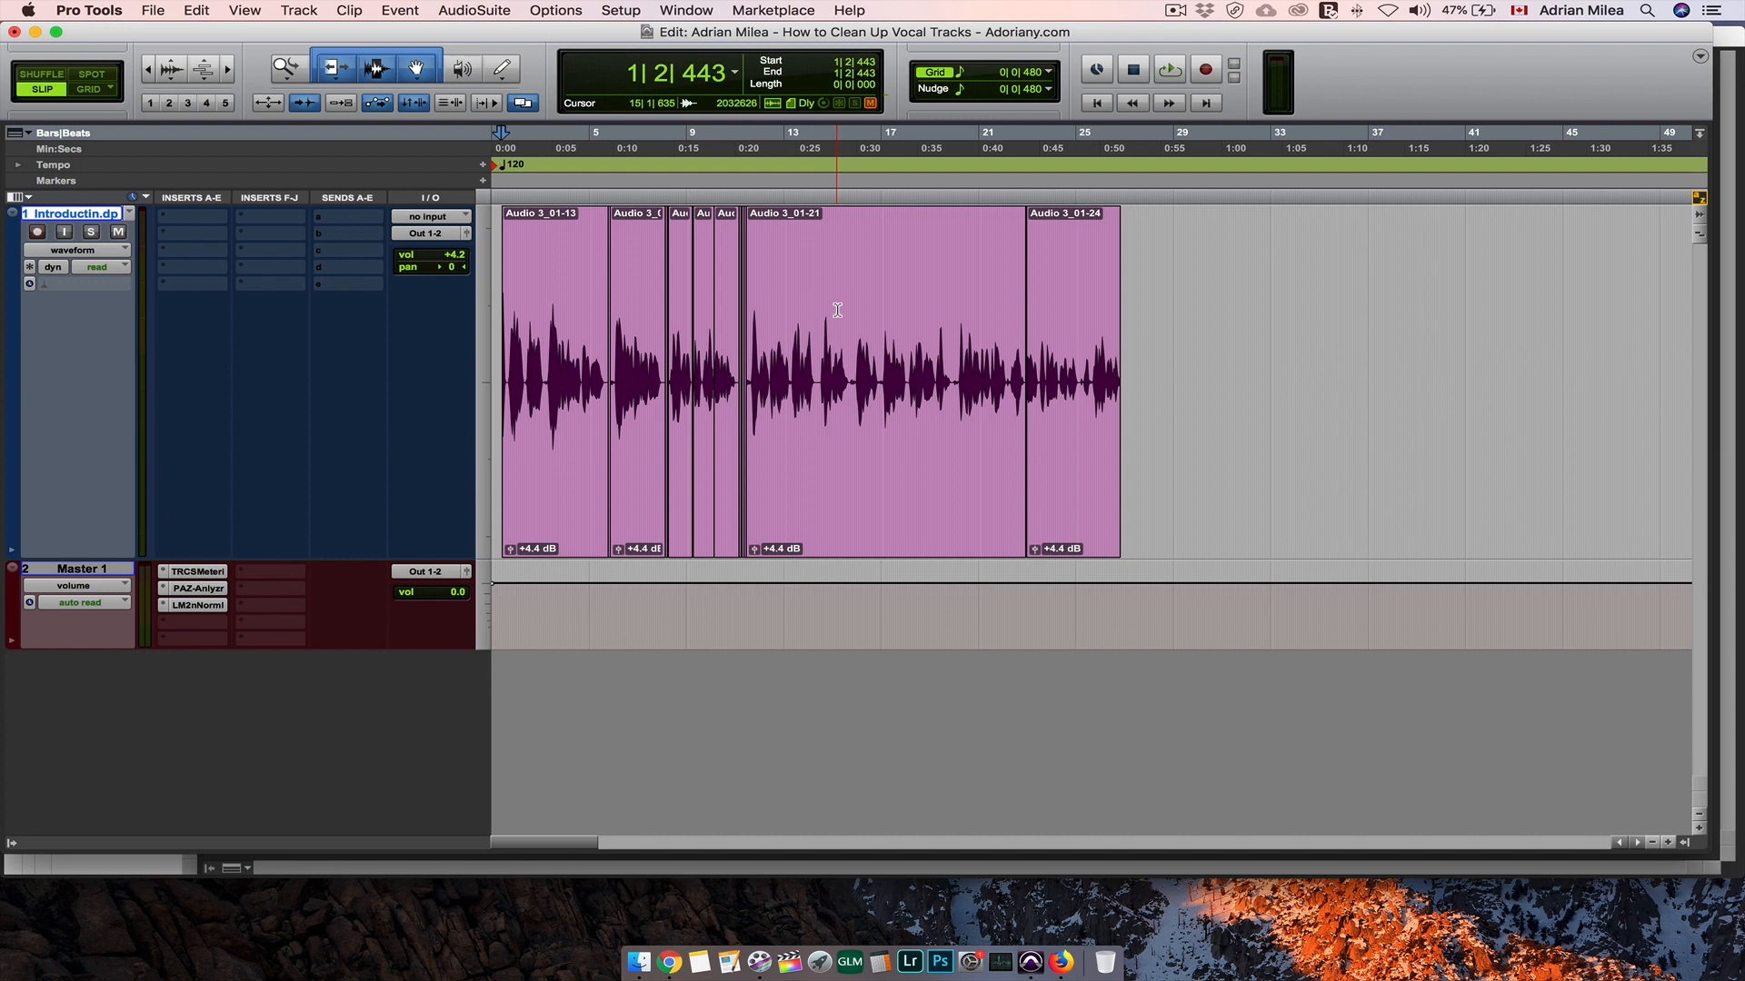